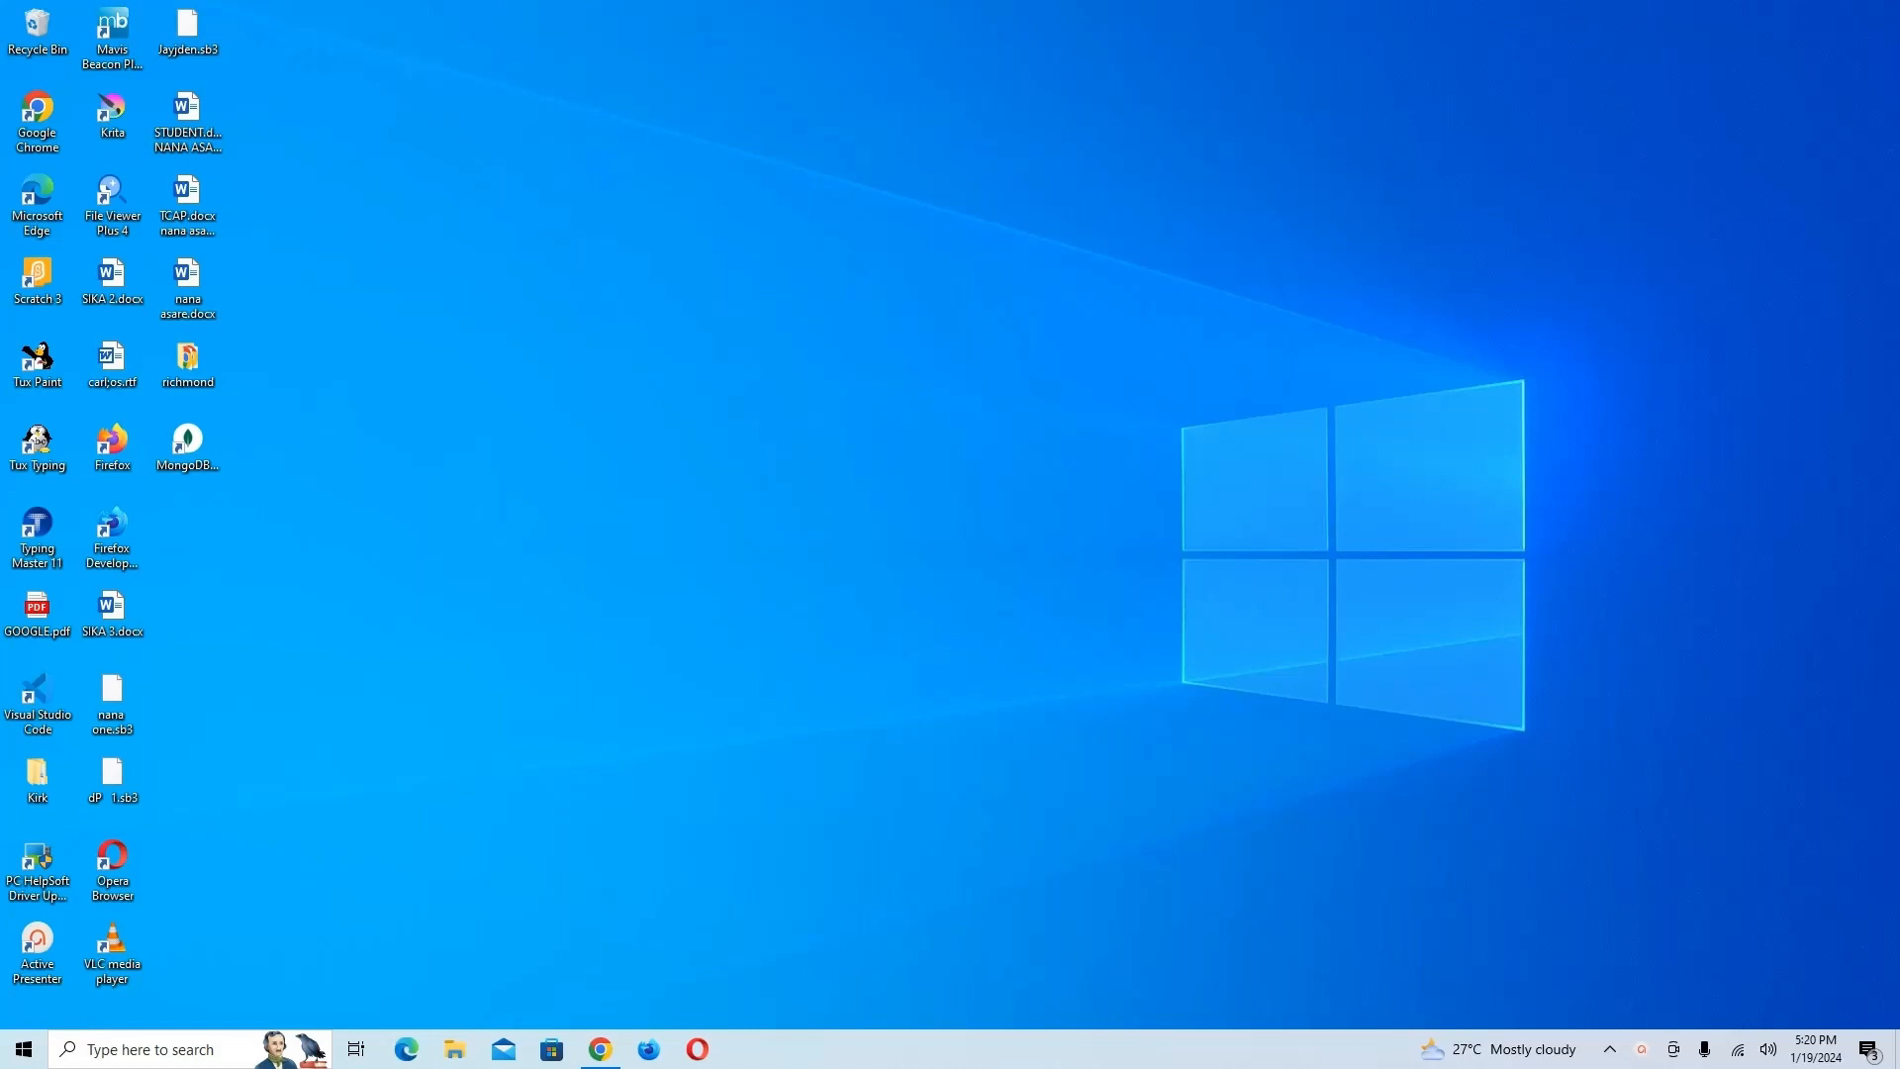
Open Google Chrome, search Google for "xampp download" and open the Download XAMPP page from Apache Friends
left_click(604, 1051)
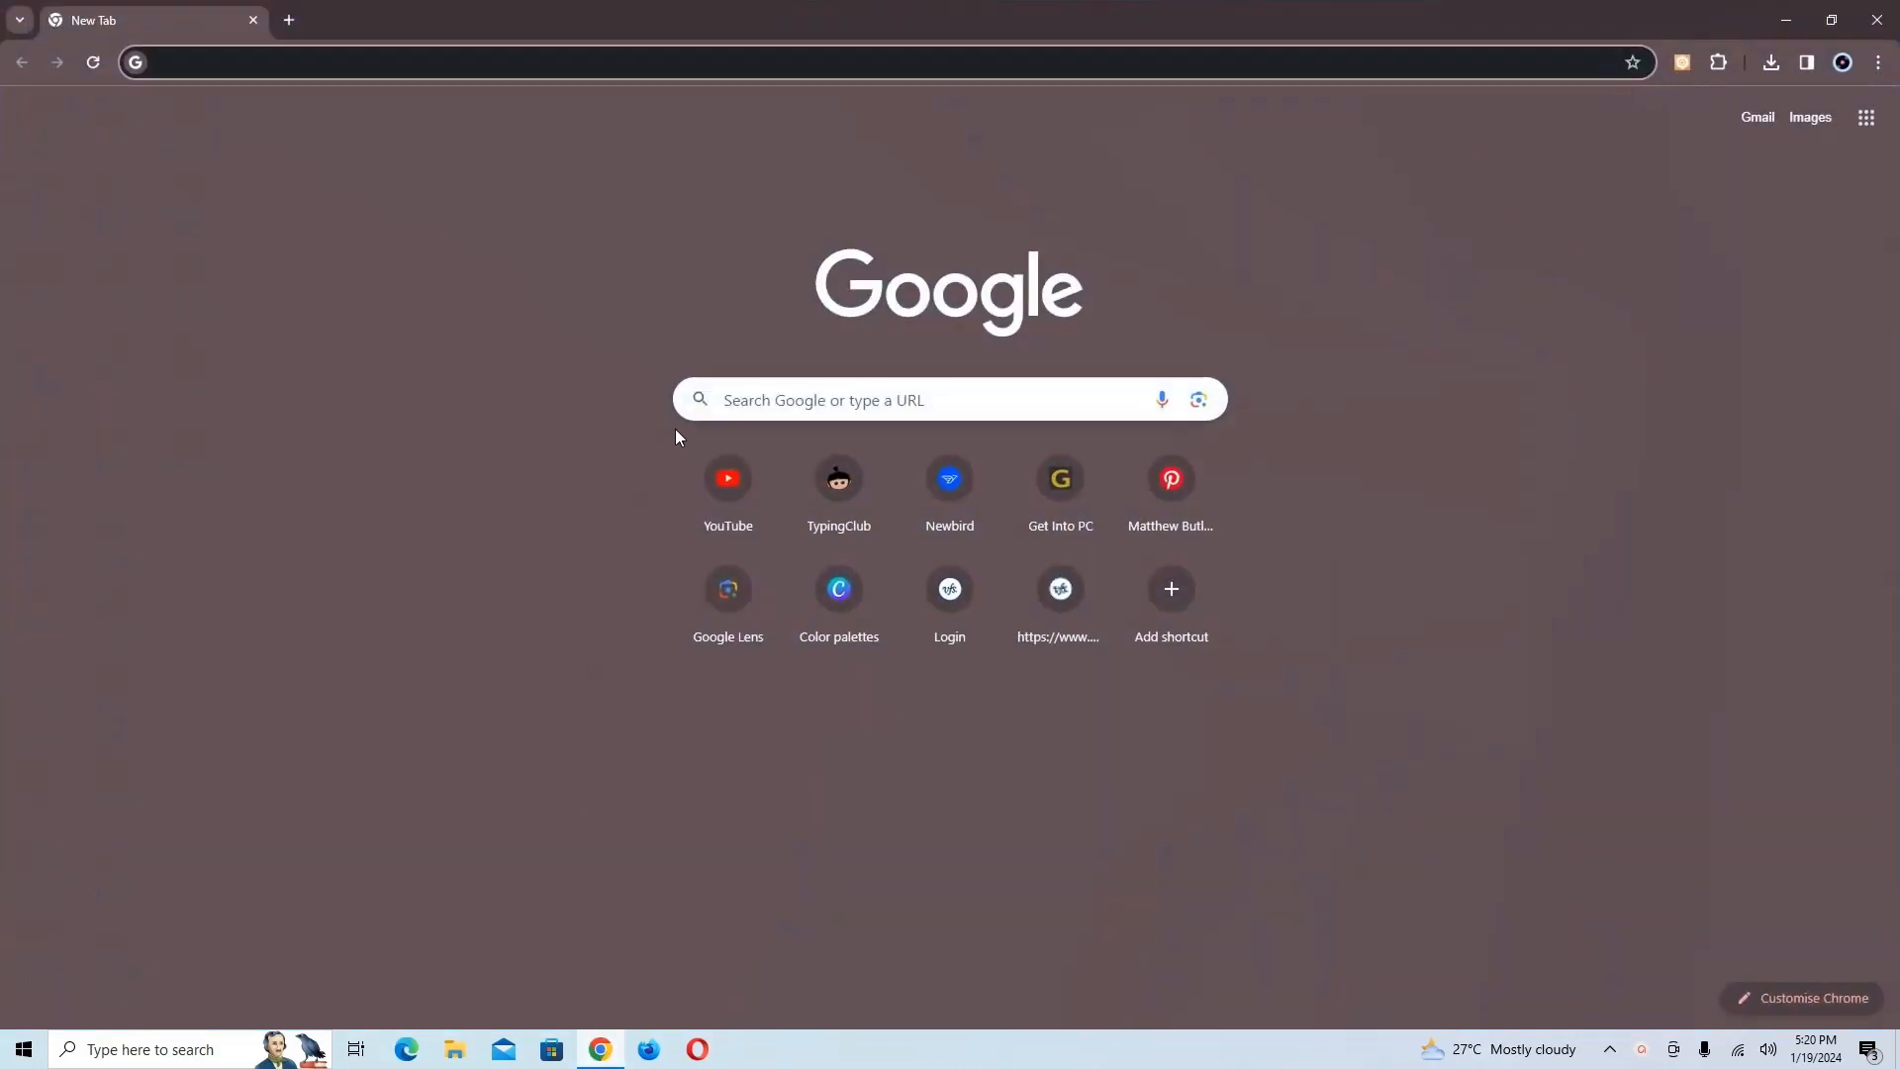
left_click(849, 401)
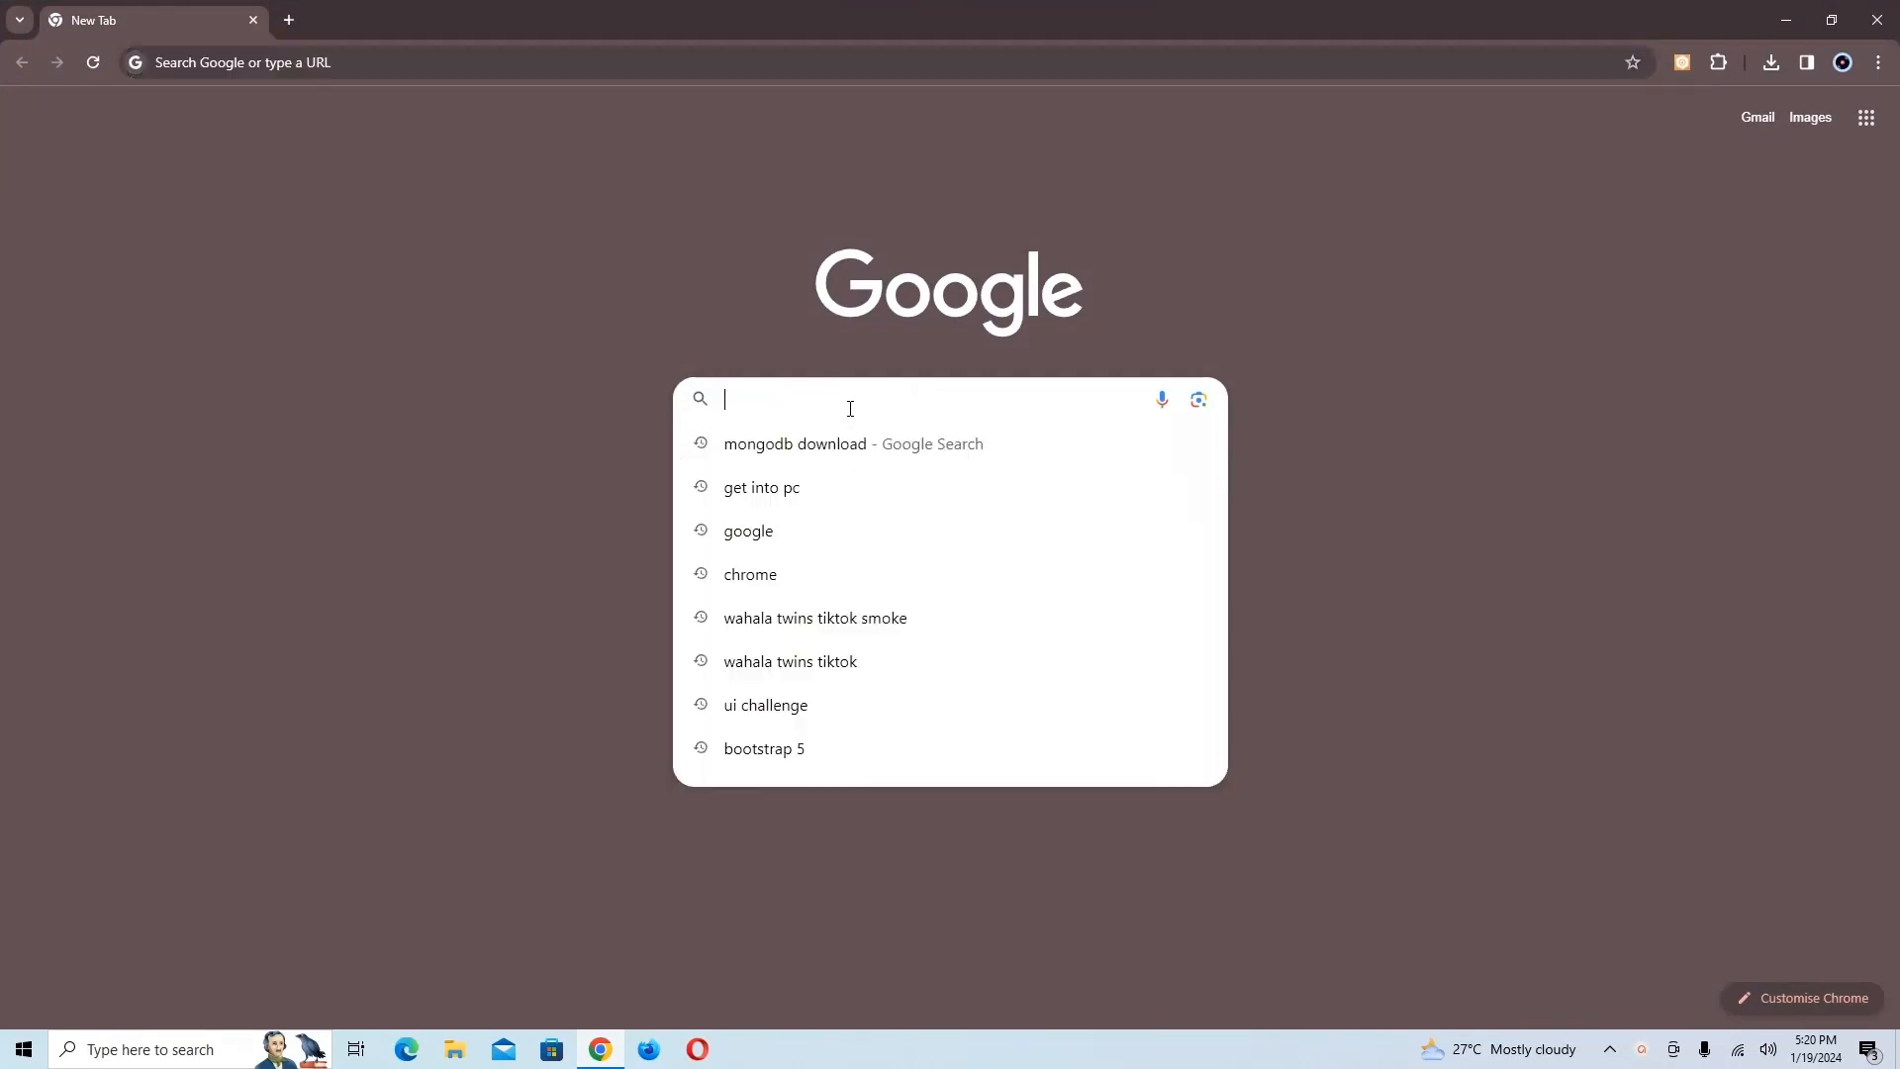
type("xam")
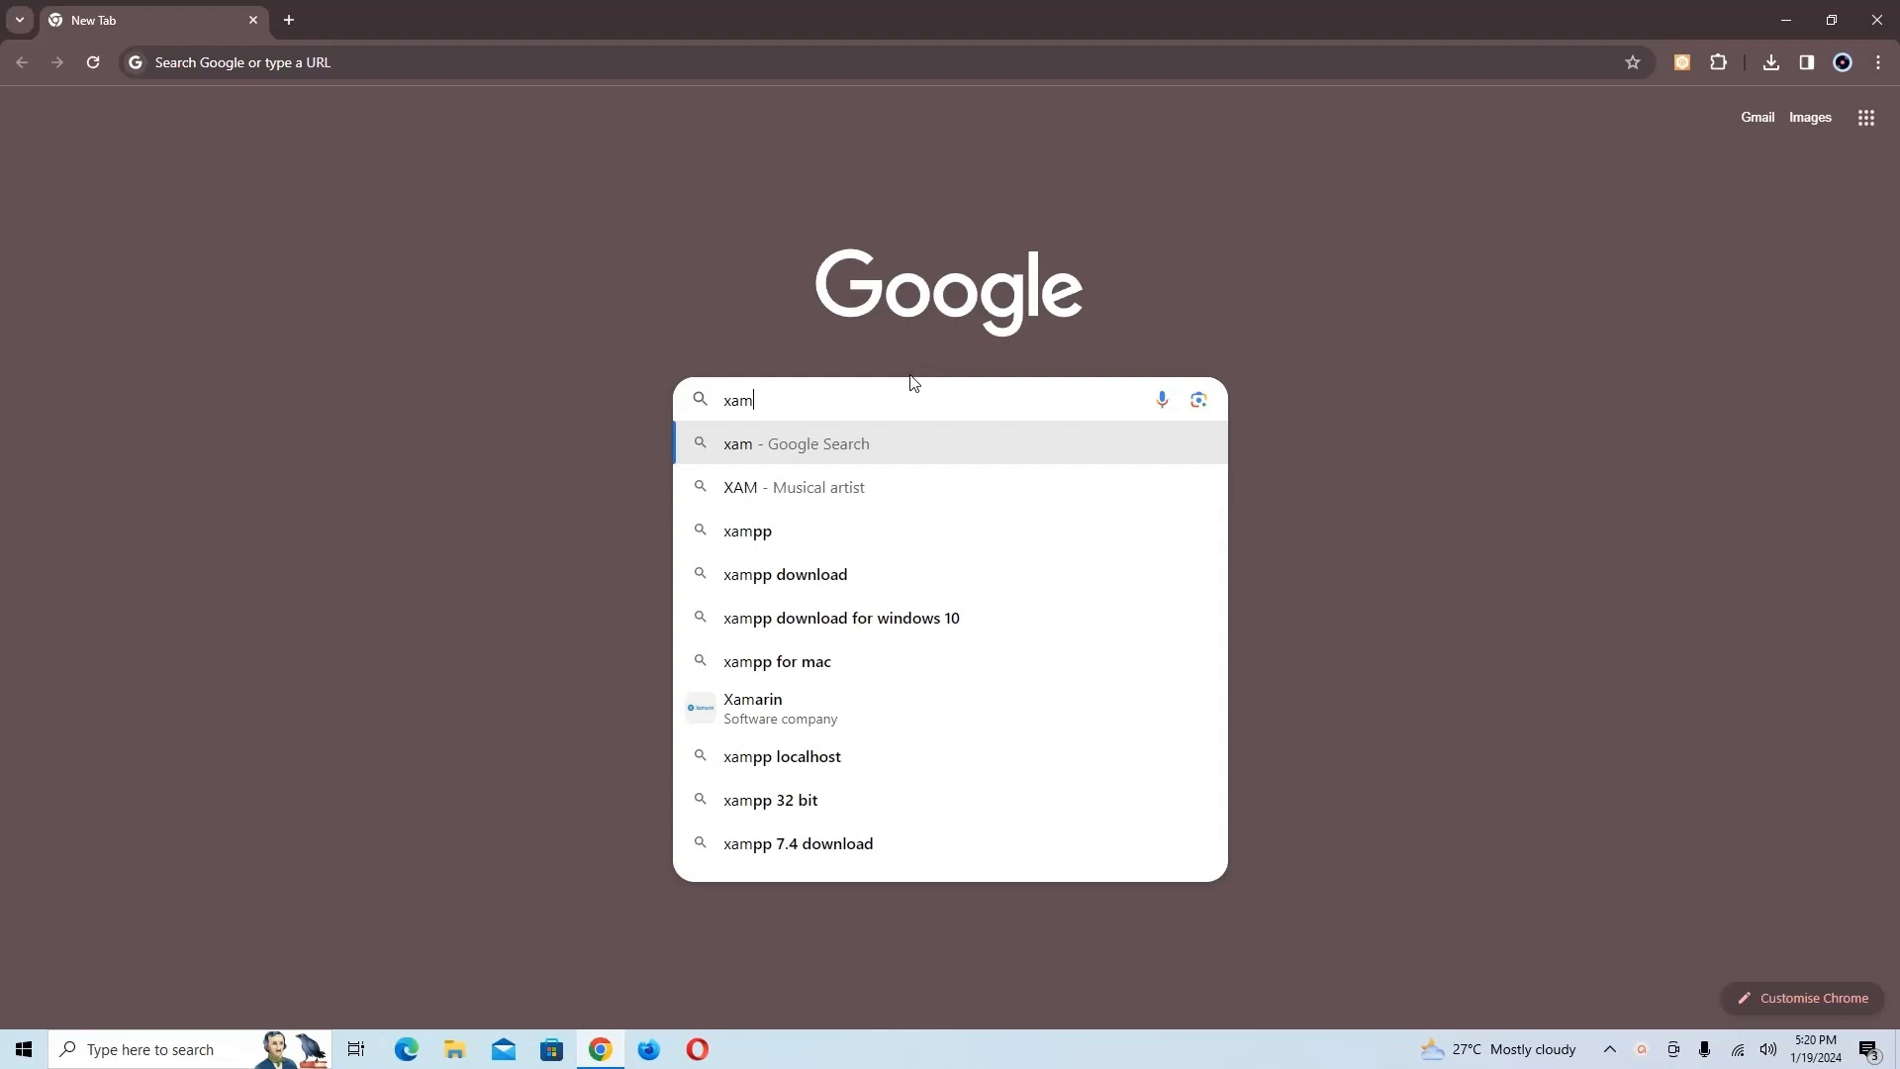
type("p d")
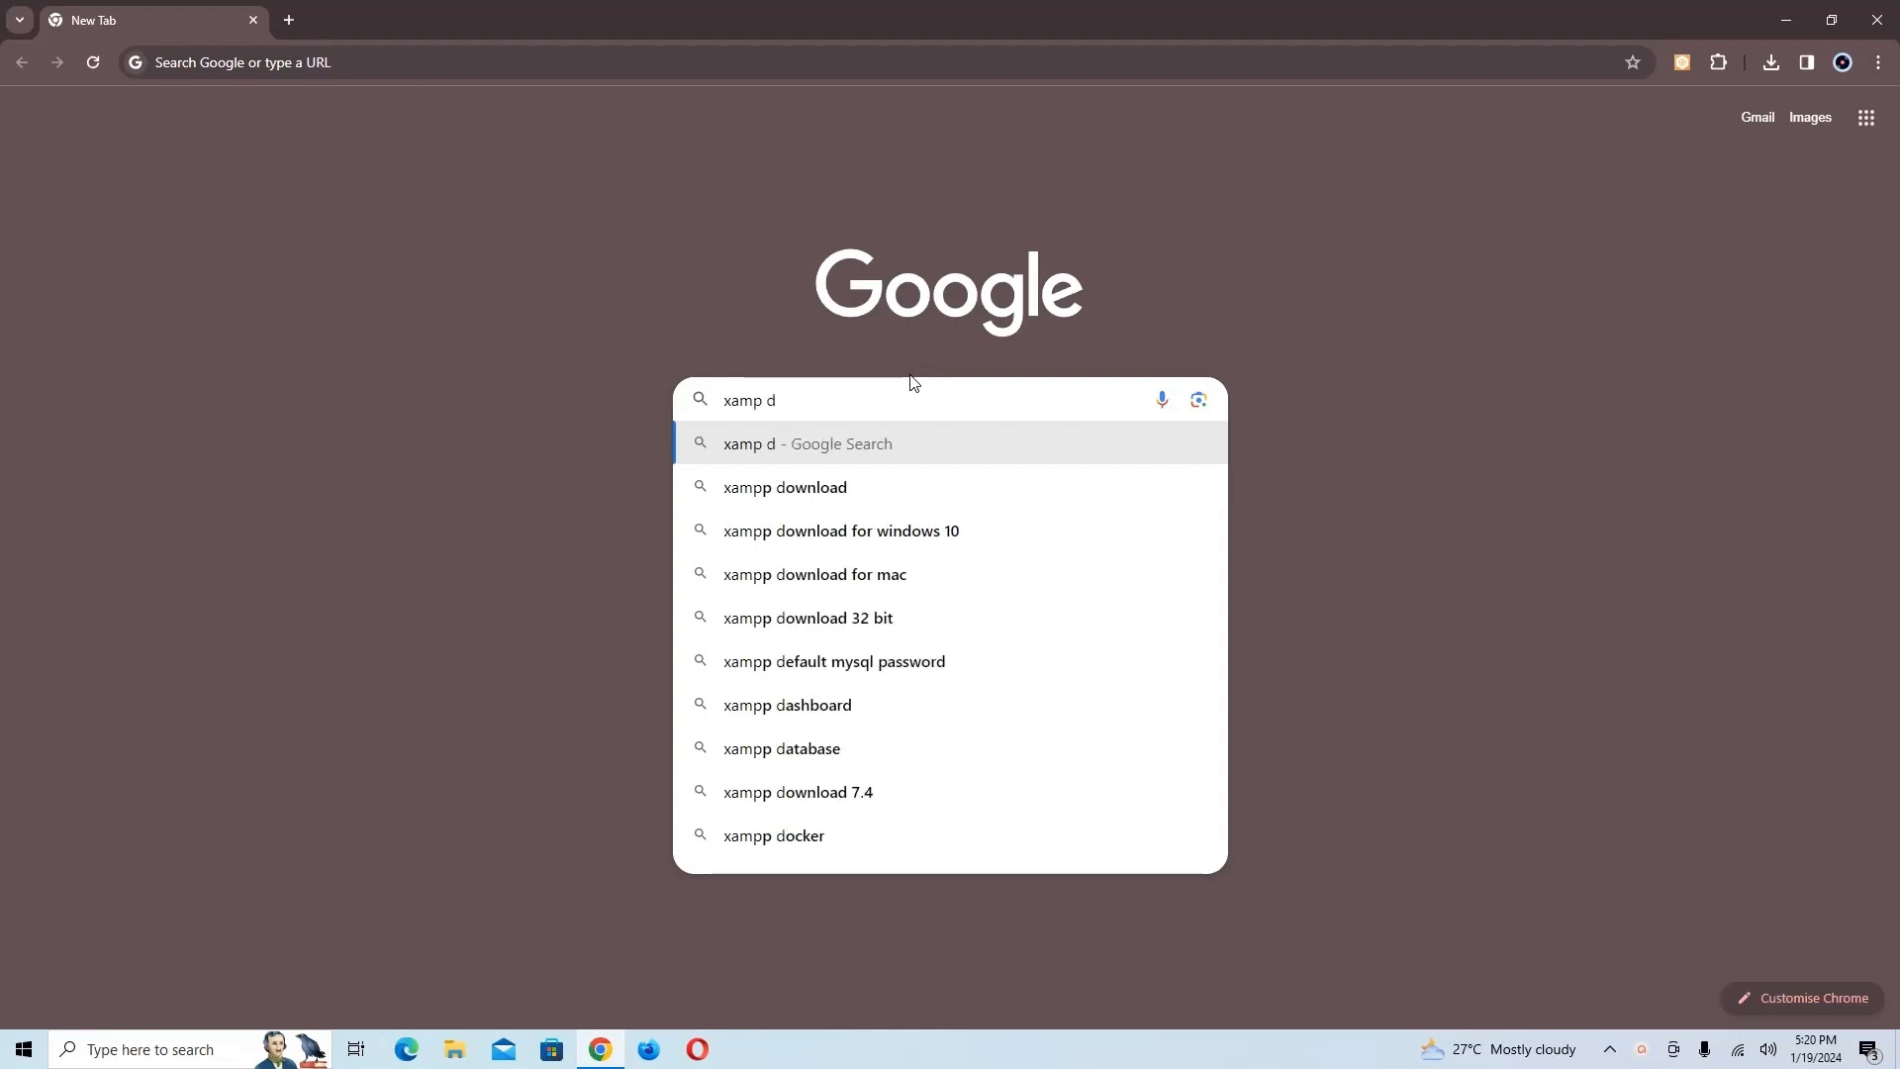
key("BackSpace")
key("BackSpace")
type("p ")
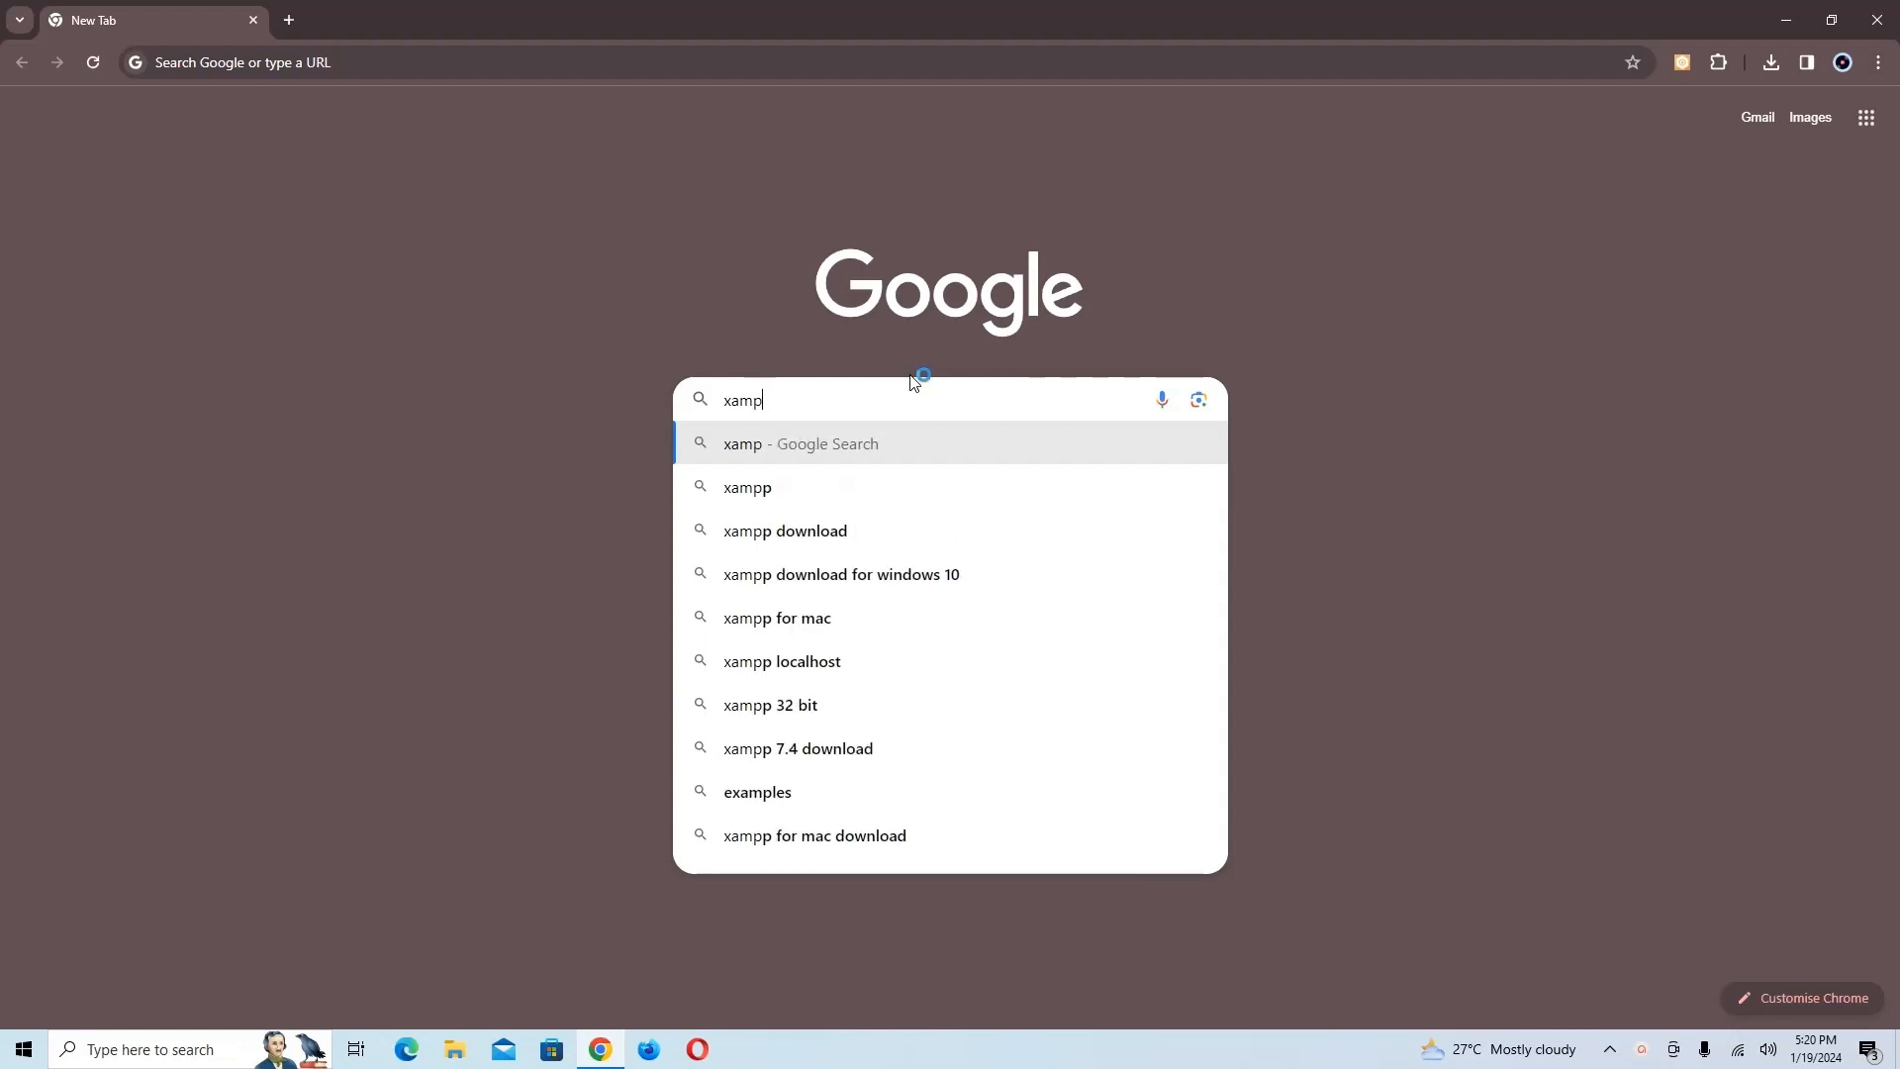
type("dow")
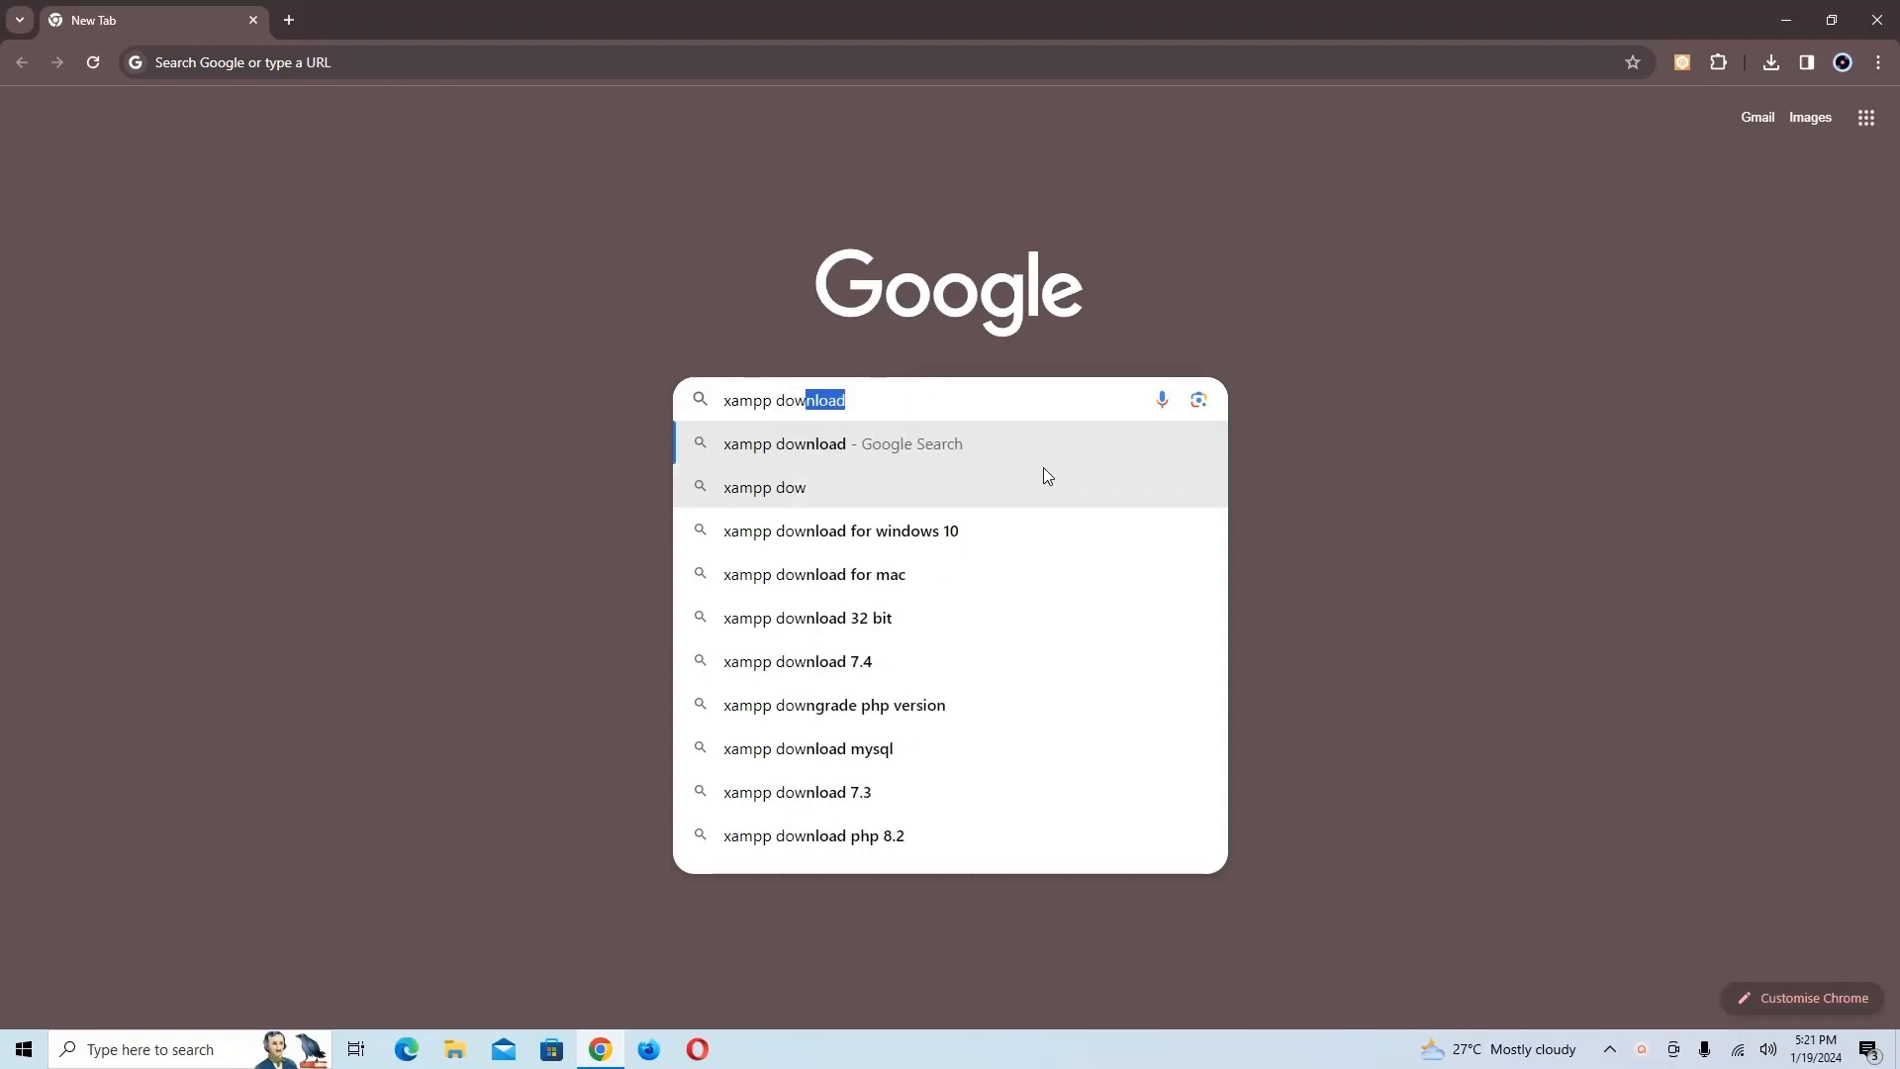
key("Return")
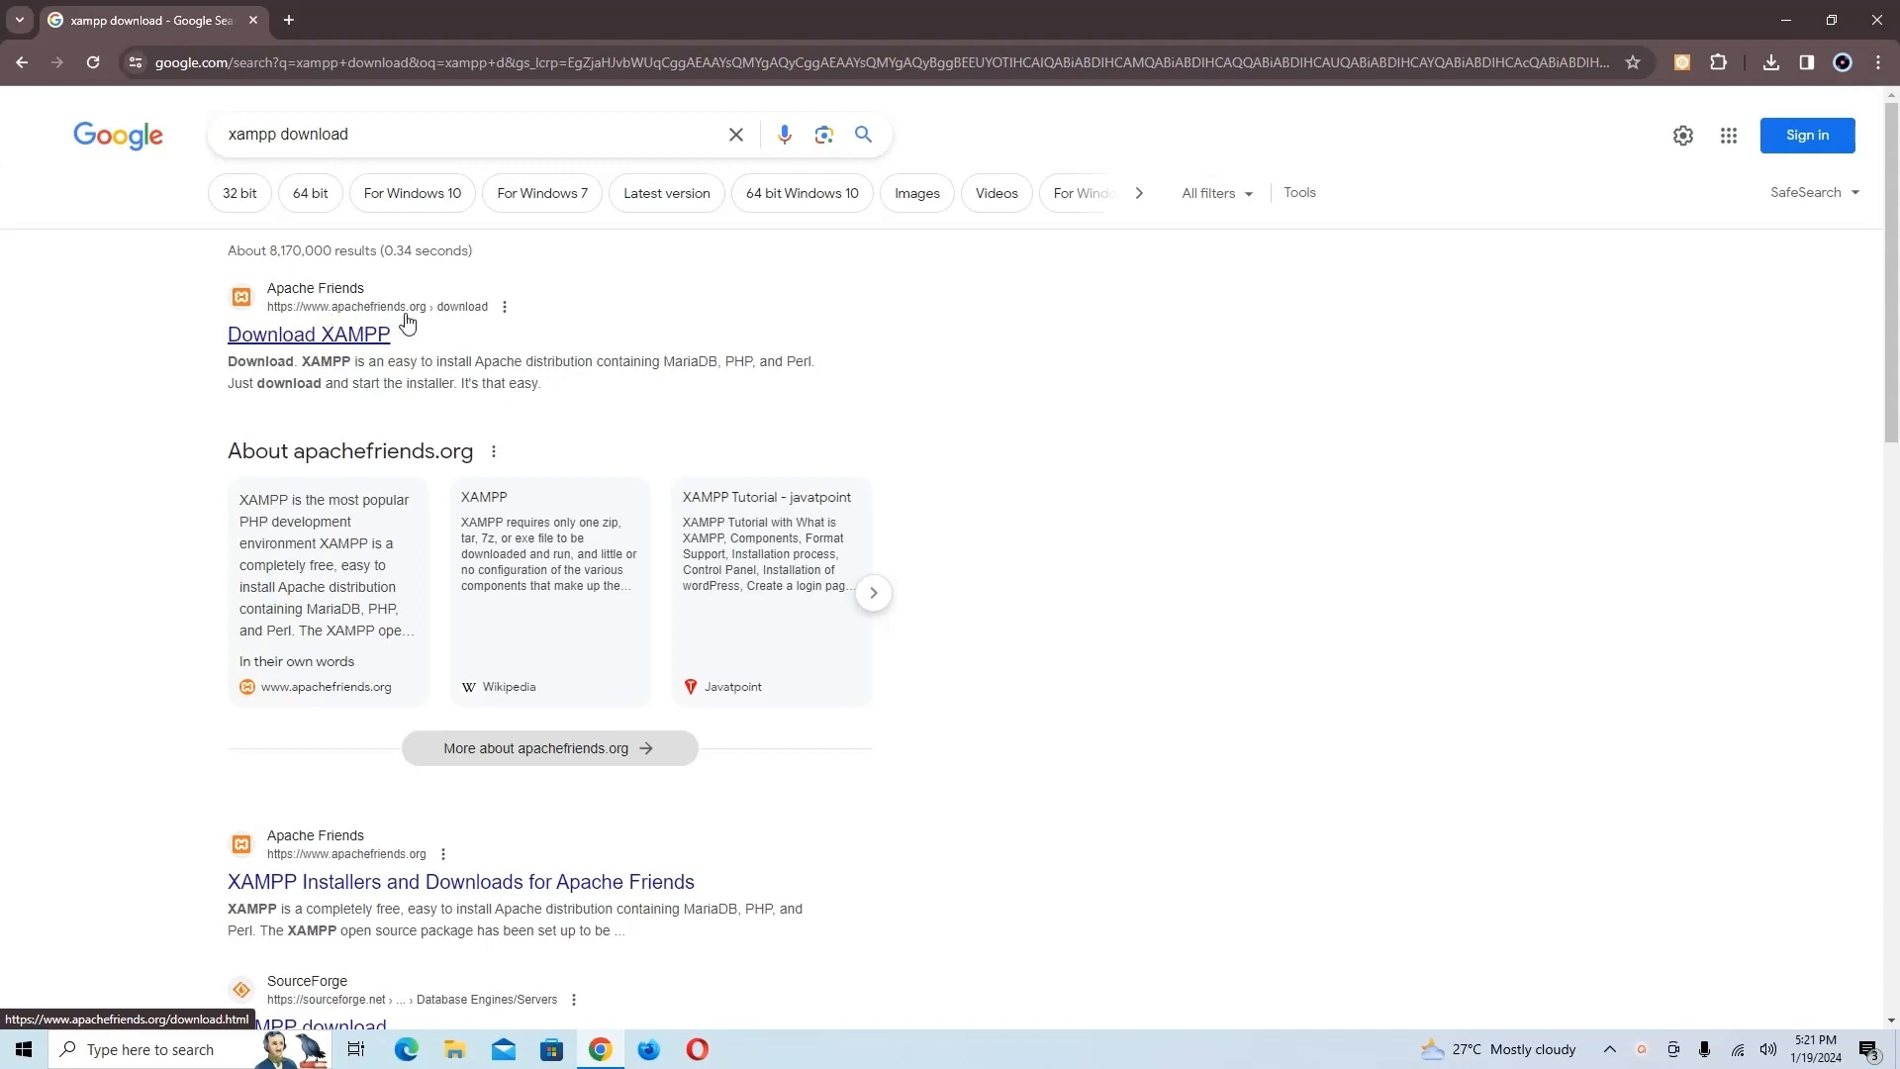
left_click(365, 339)
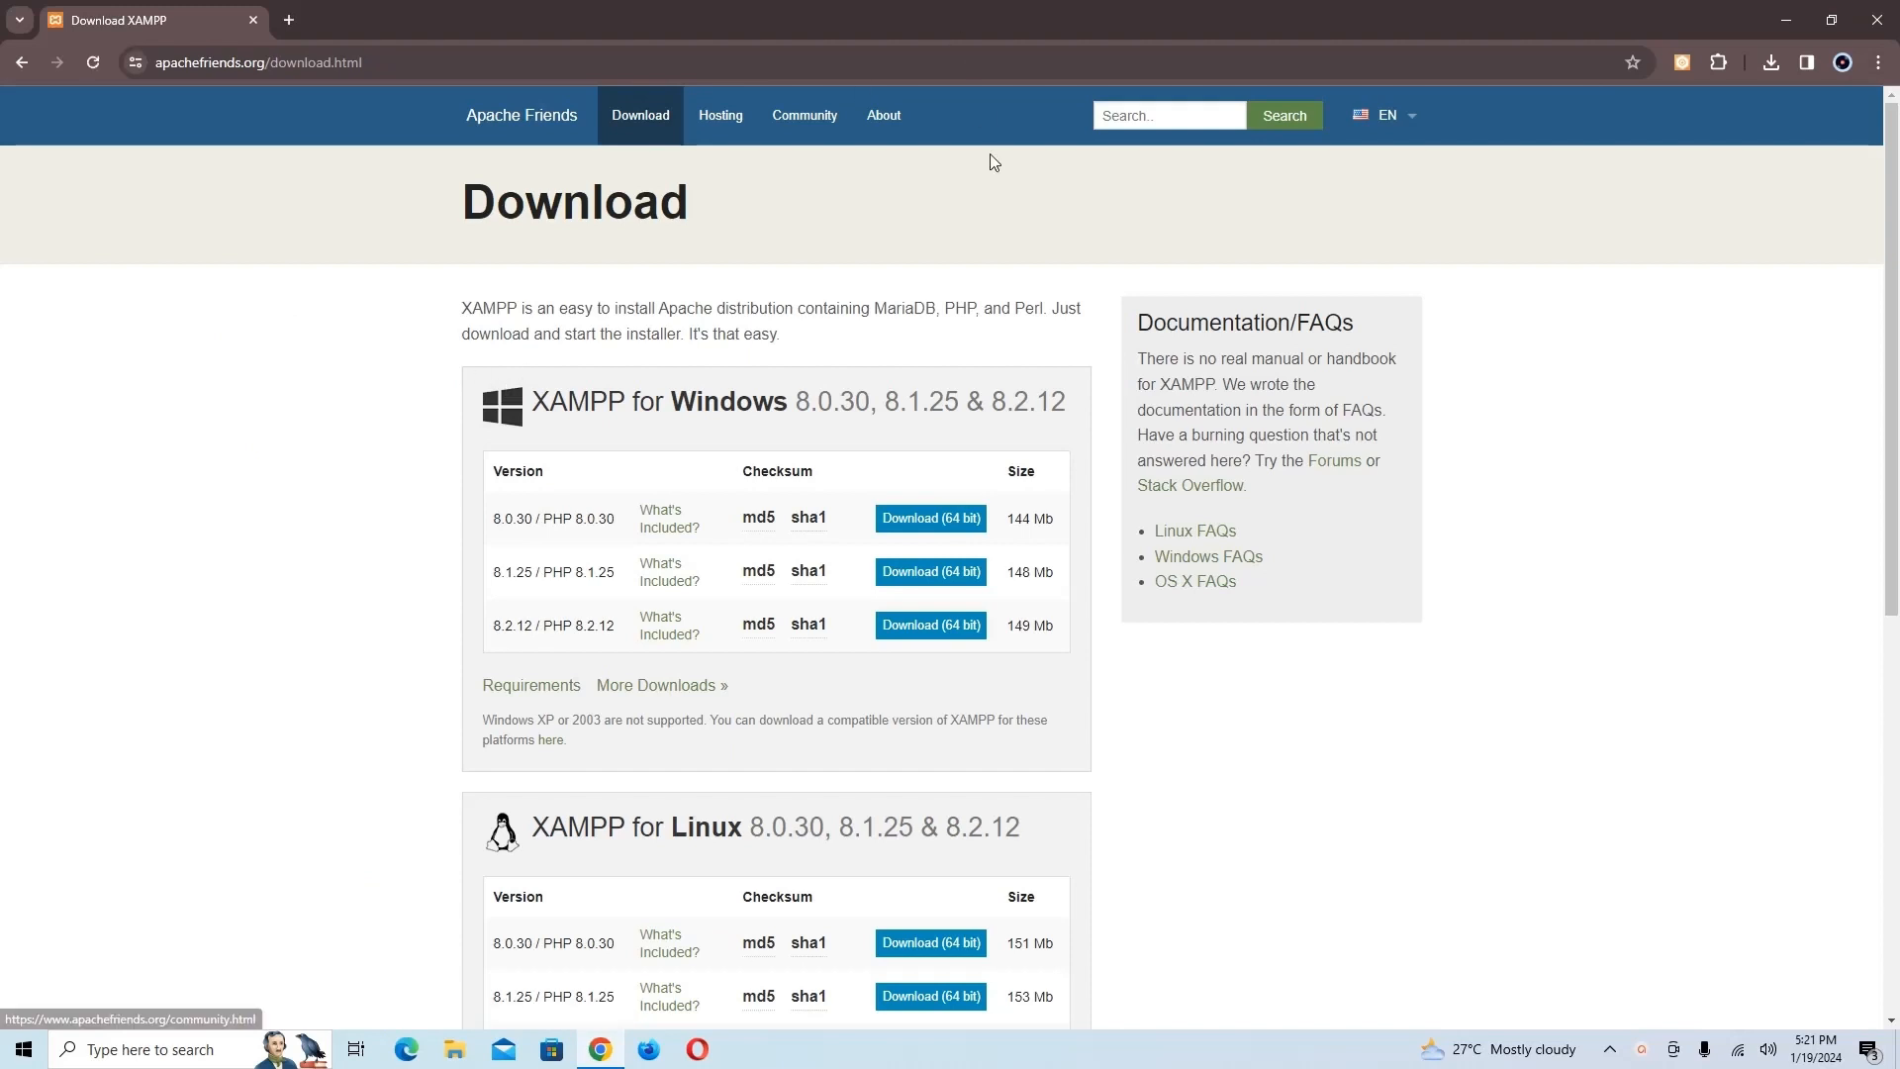
Download the 64-bit XAMPP 8.2.12 / PHP 8.2.12 installer for Windows and check its download progress
scroll(1125, 311, "down", 1)
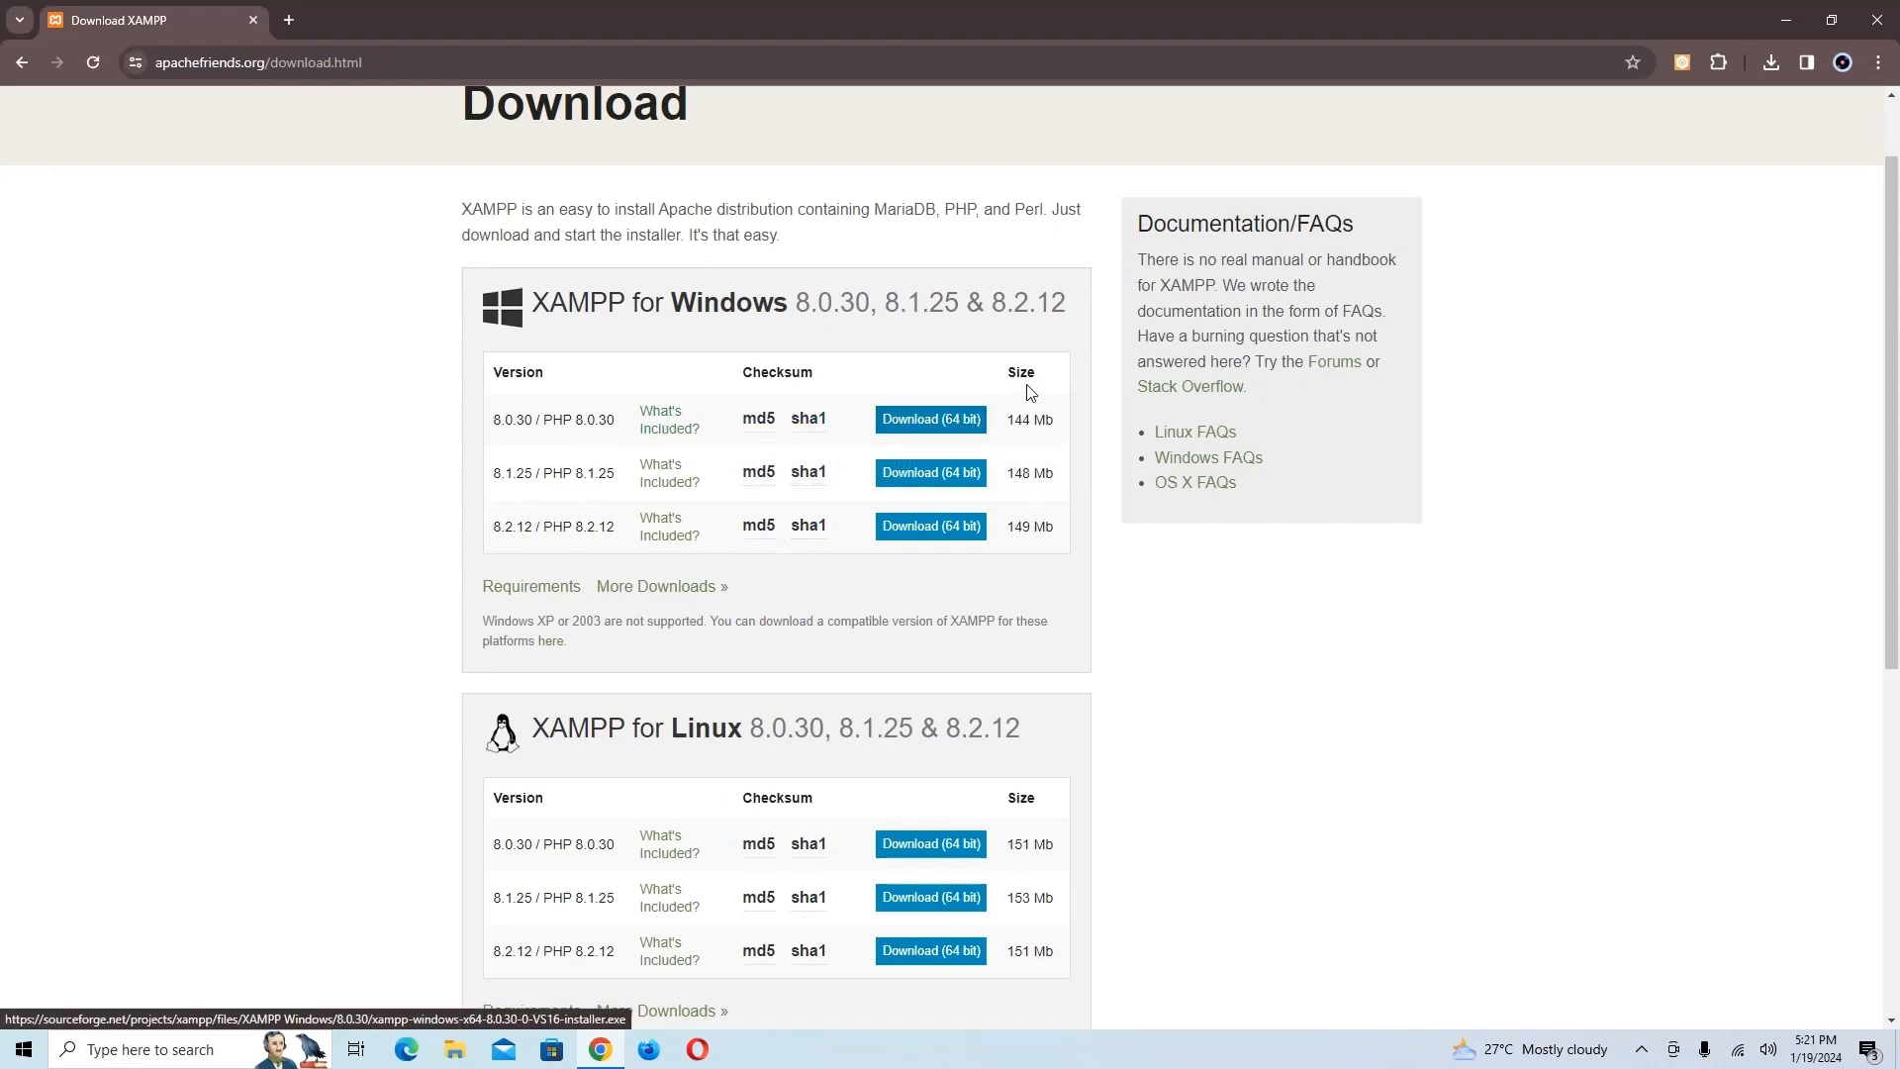
mouse_move(822, 485)
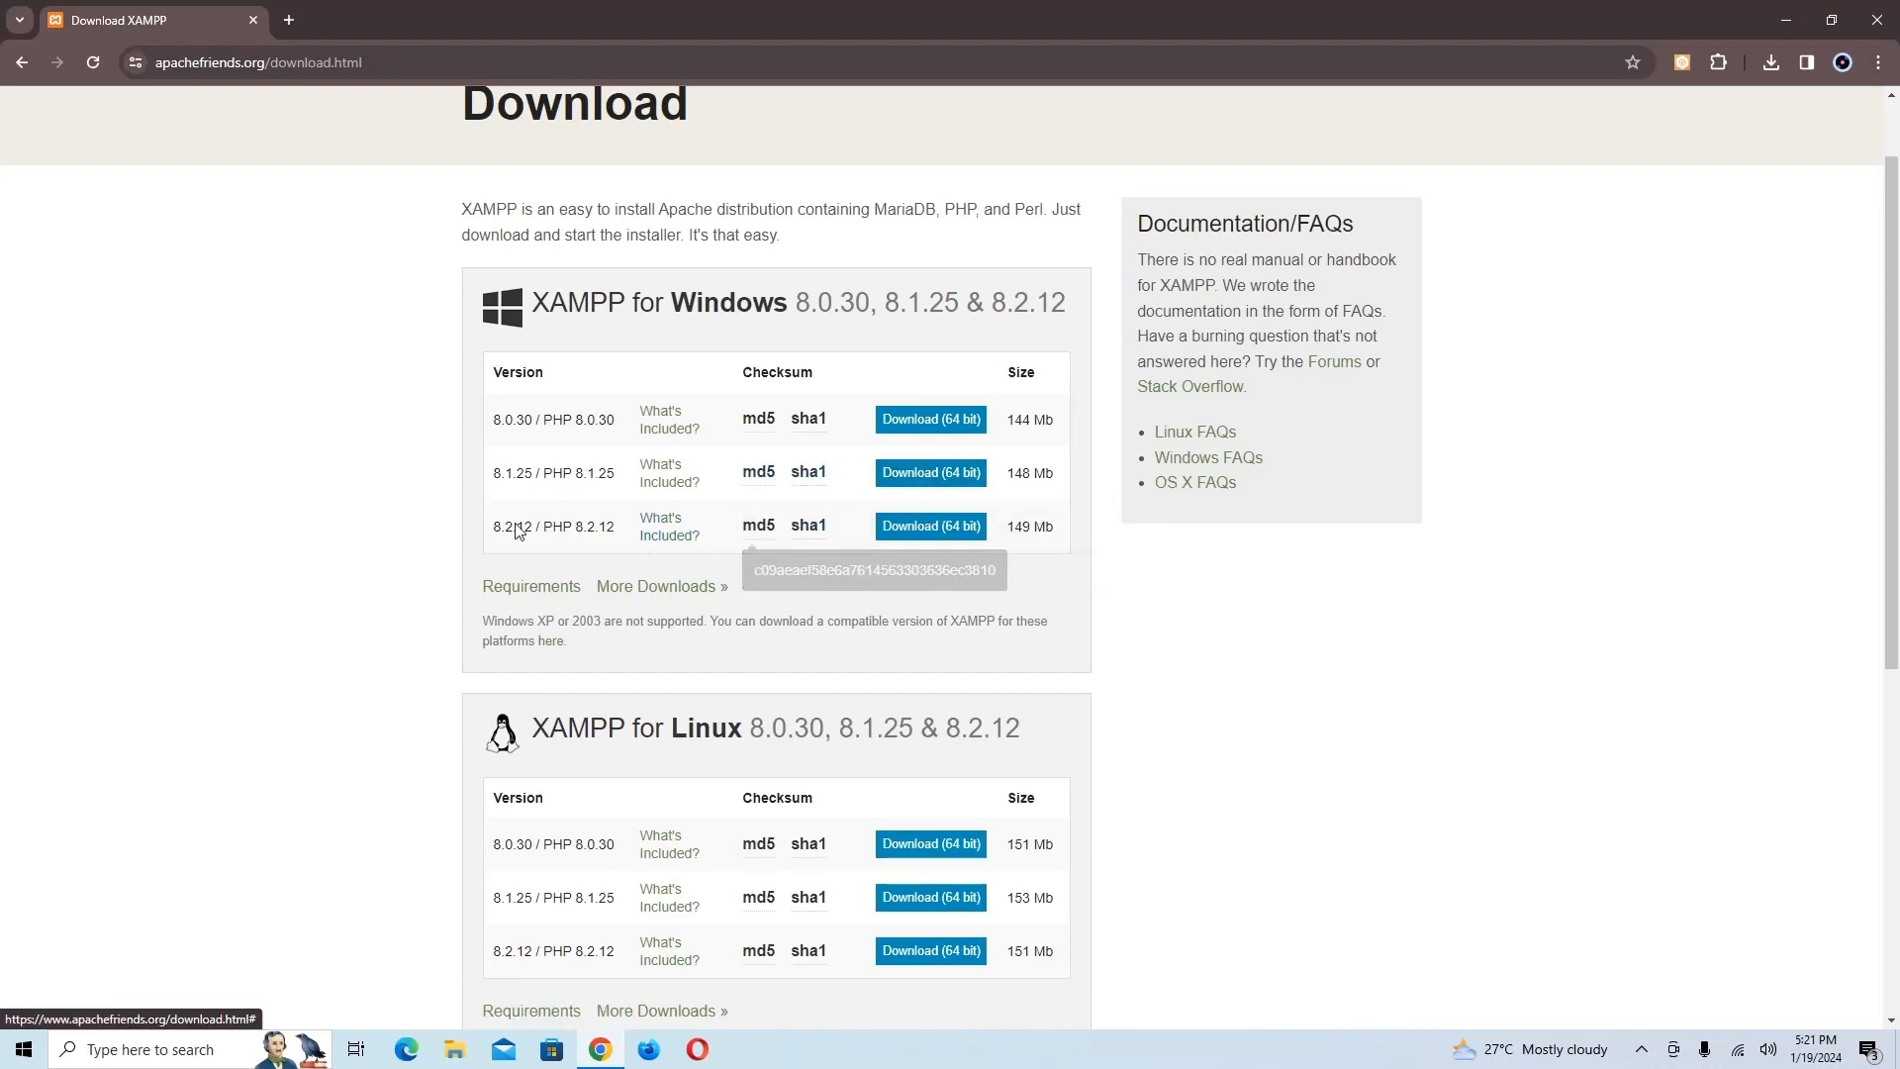
mouse_move(816, 549)
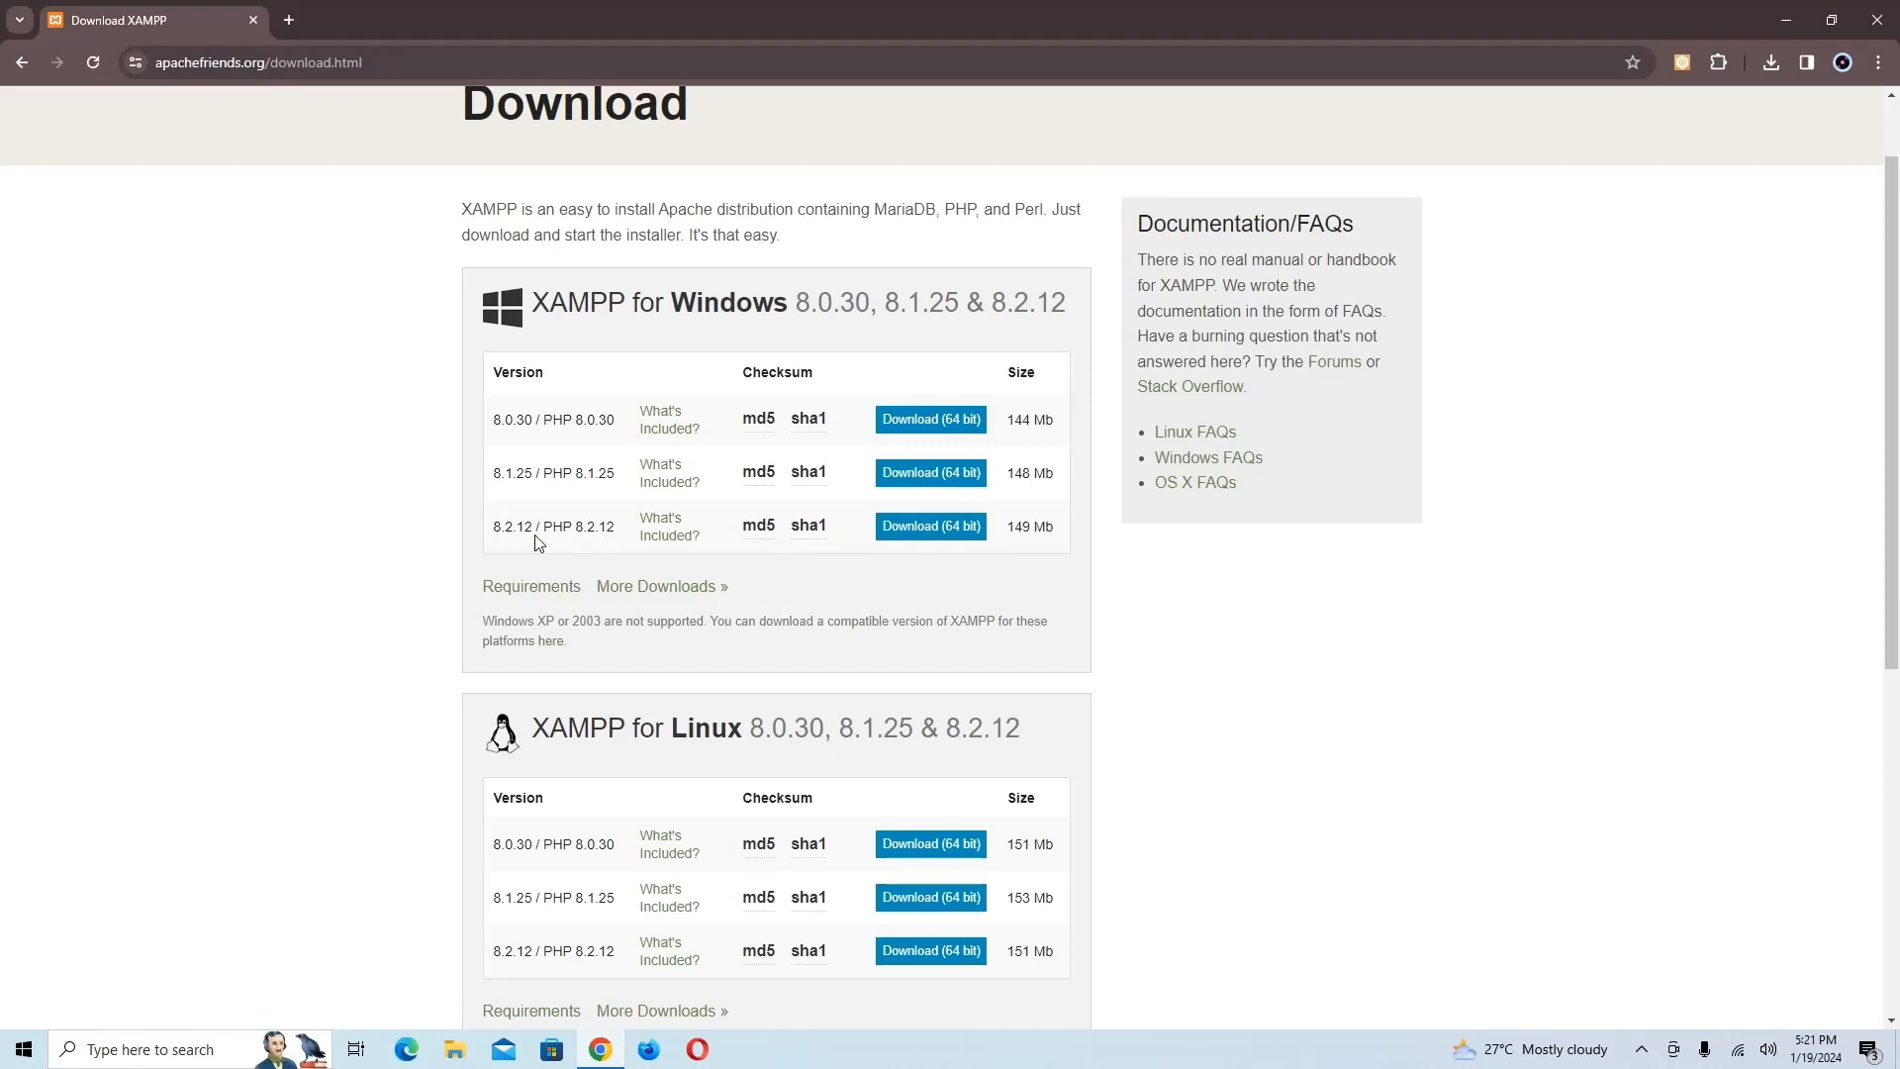
scroll(552, 540, "down", 1)
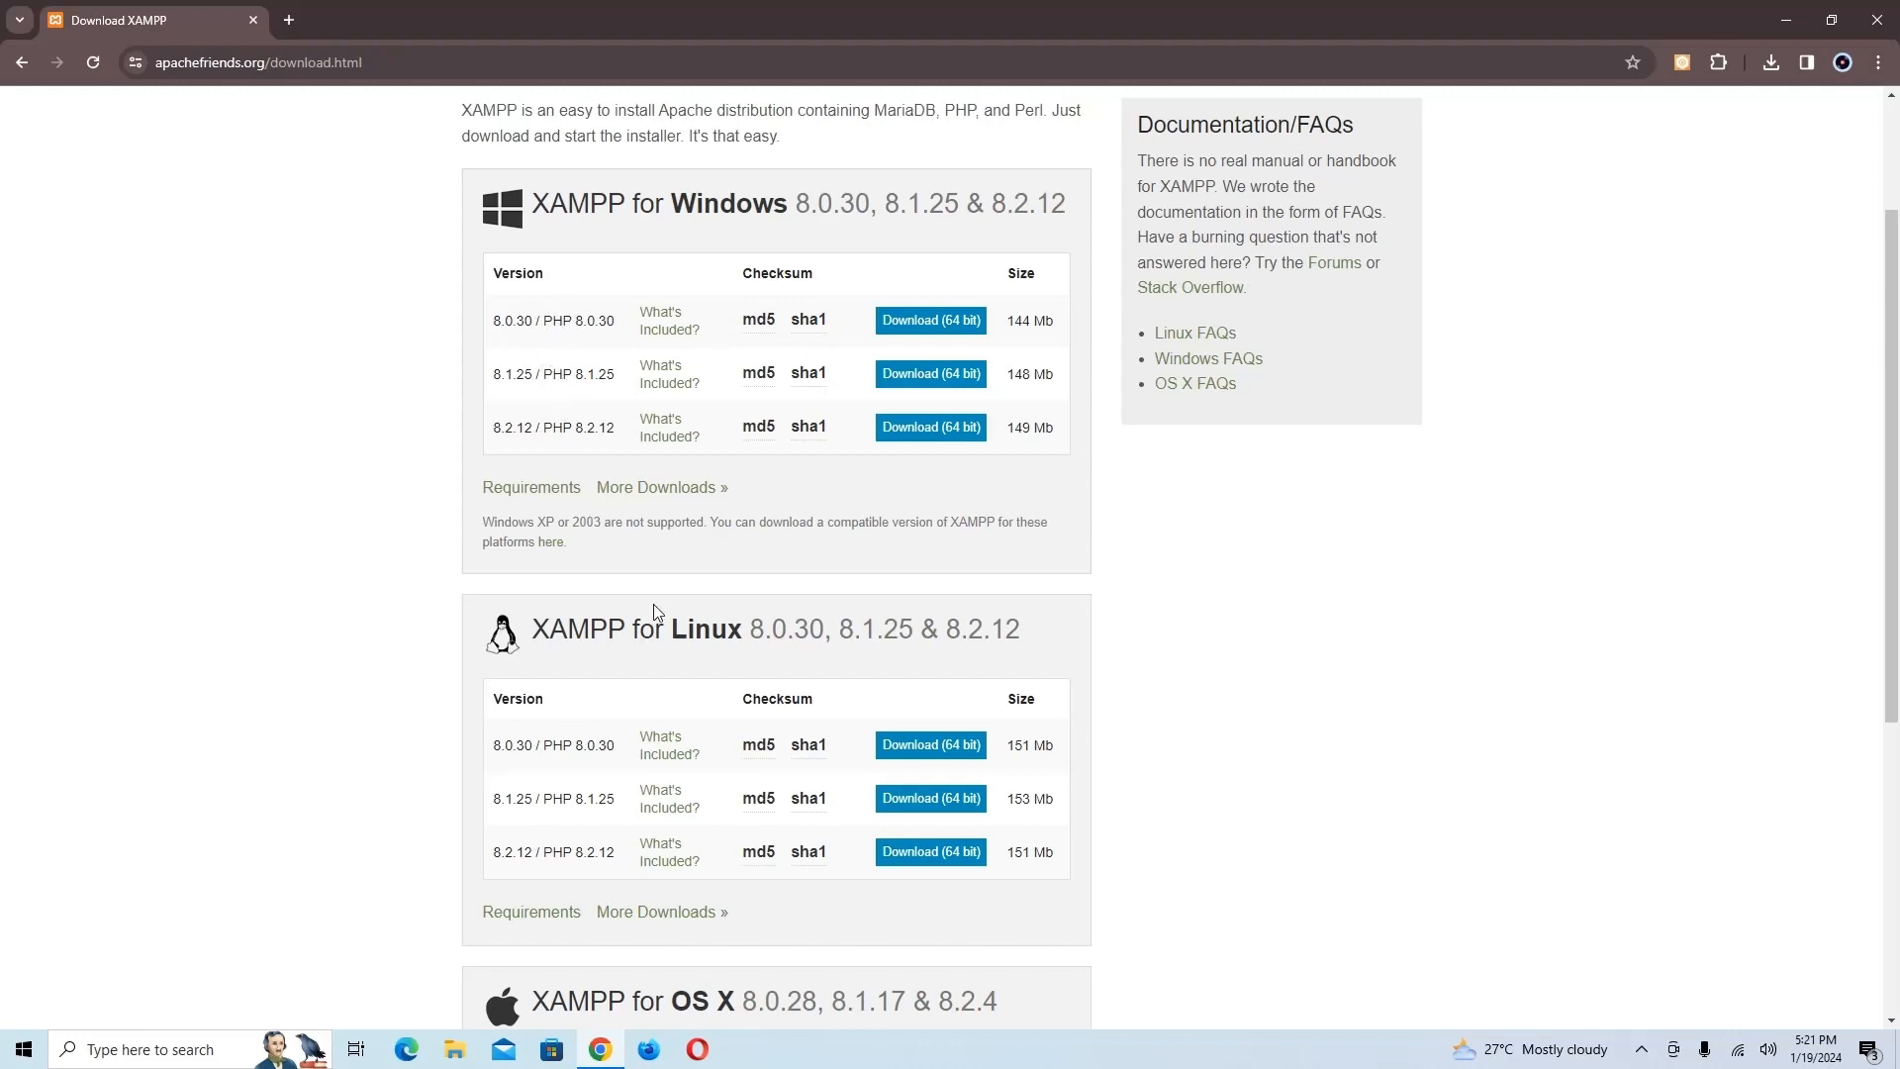
scroll(659, 612, "down", 2)
scroll(673, 762, "up", 3)
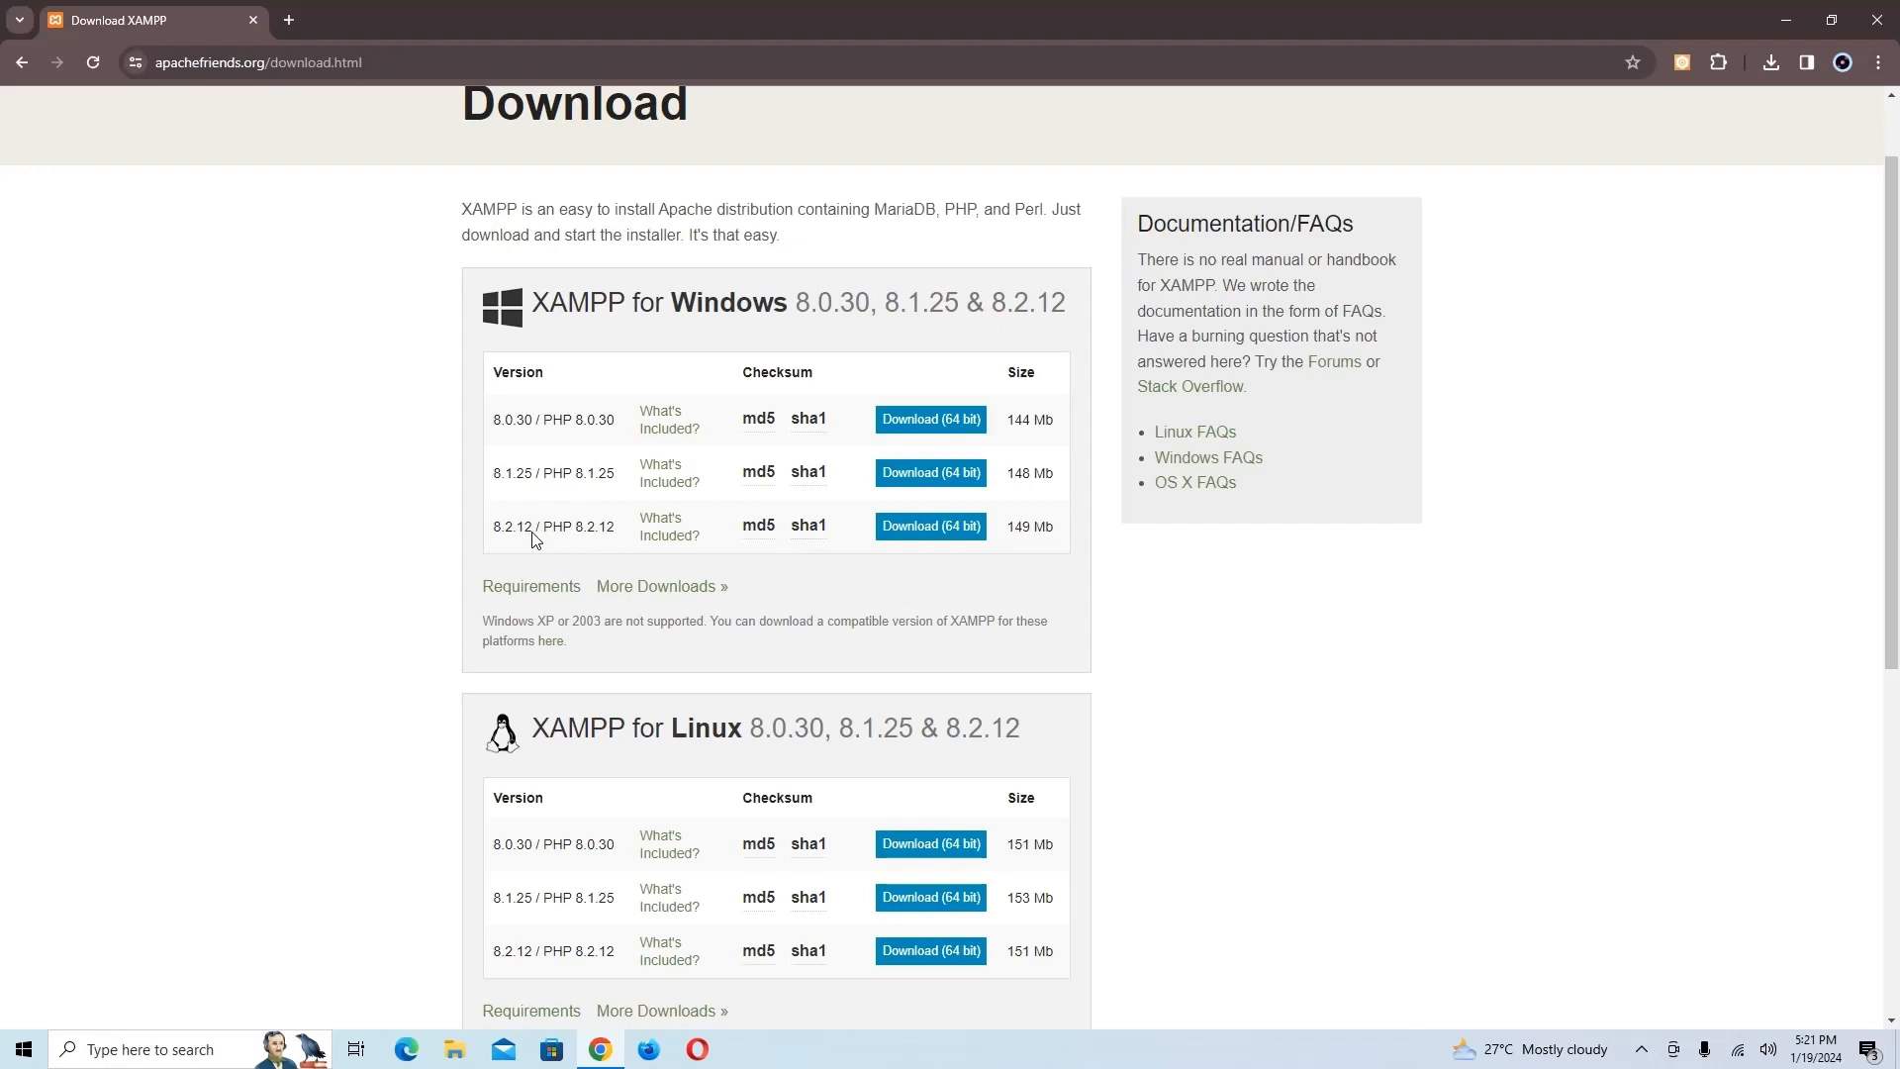
left_click(939, 535)
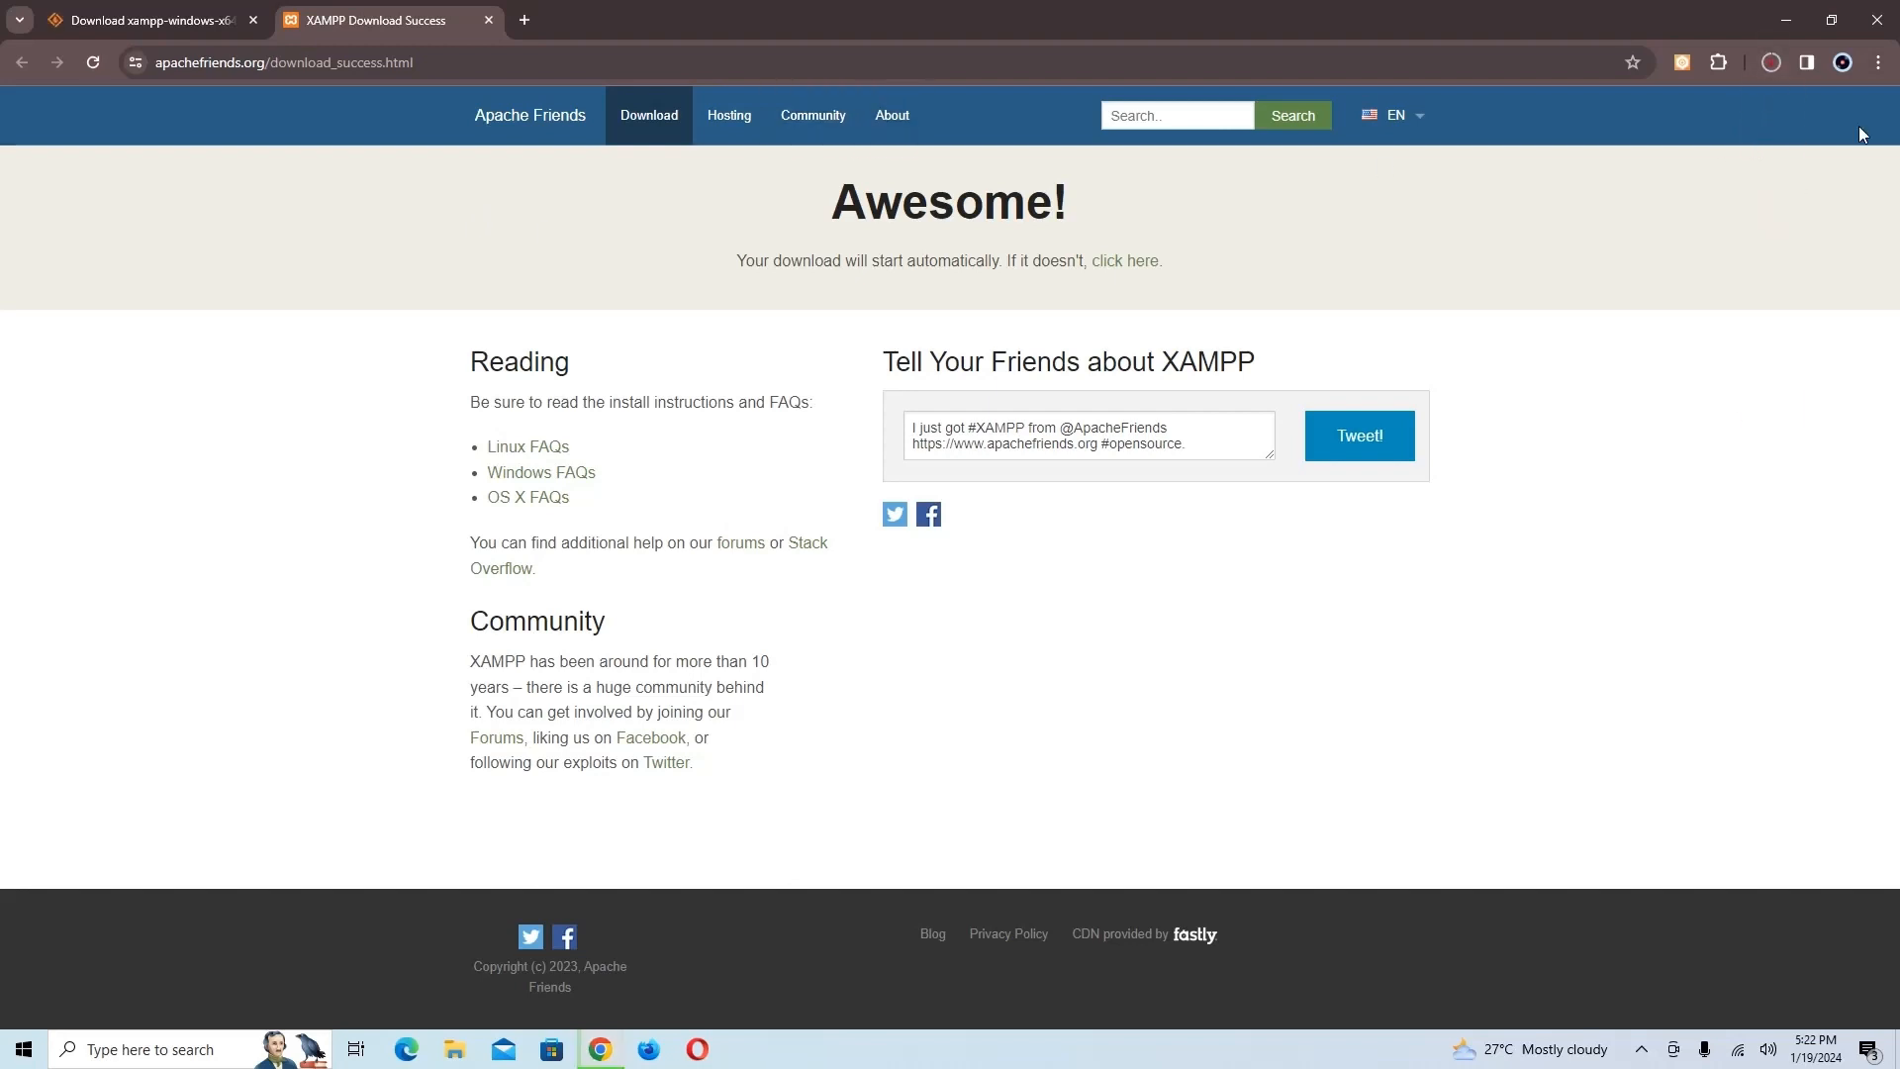
left_click(1772, 62)
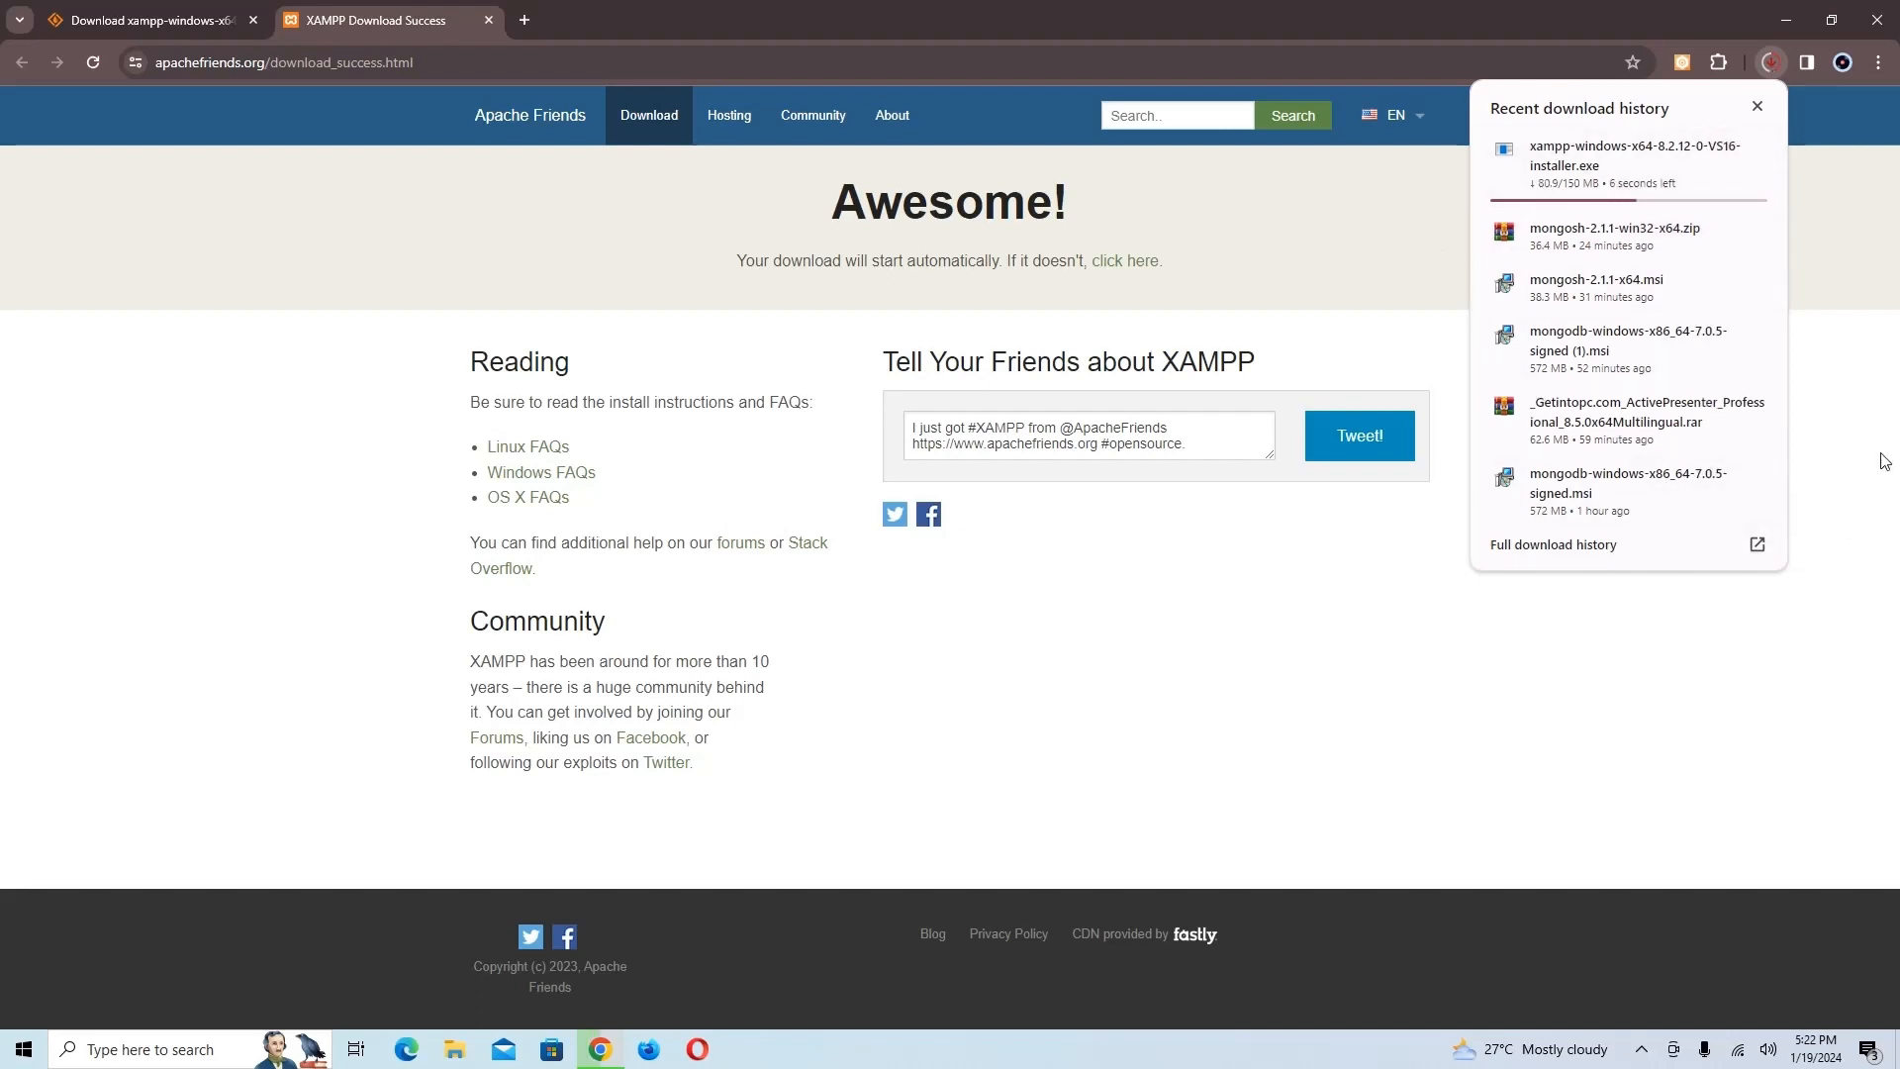
left_click(1855, 387)
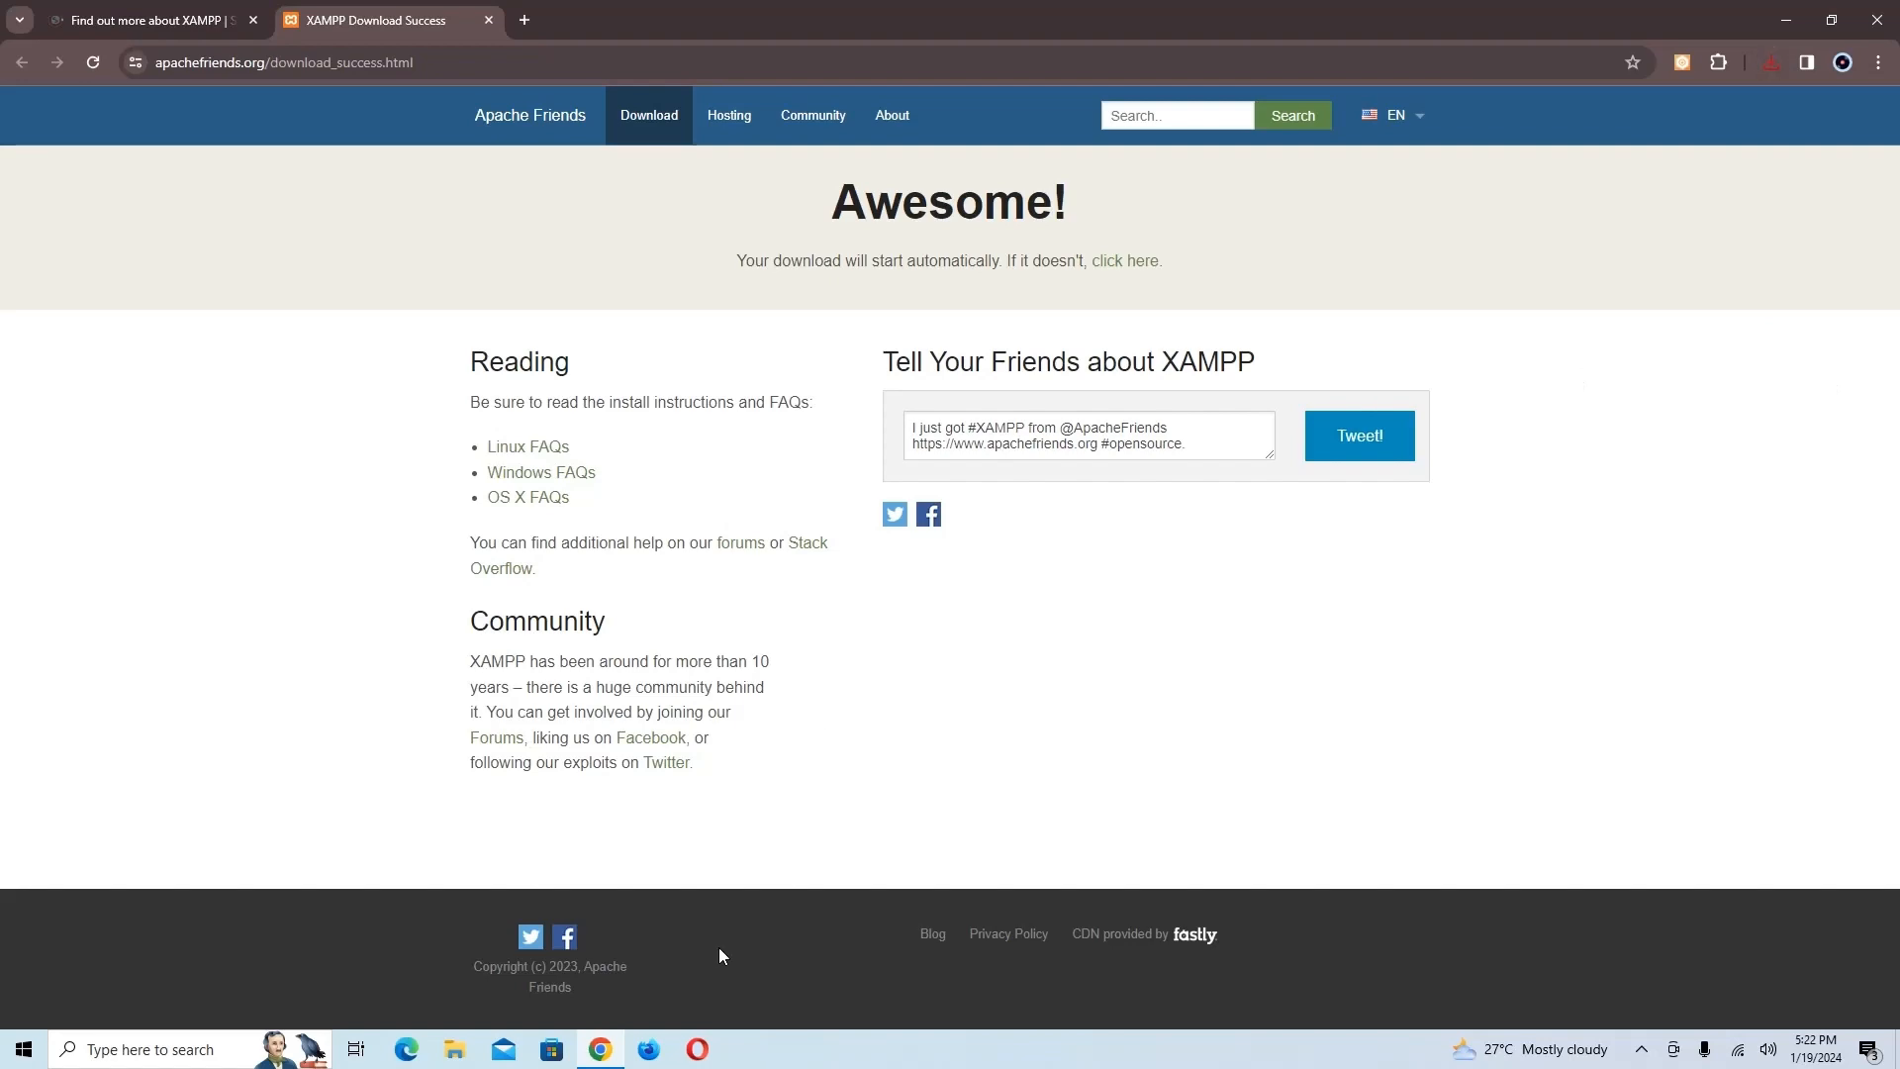
Open the Downloads folder in File Explorer and run xampp-windows-x64-8.2.12-0-VS16-installer.exe
left_click(456, 1051)
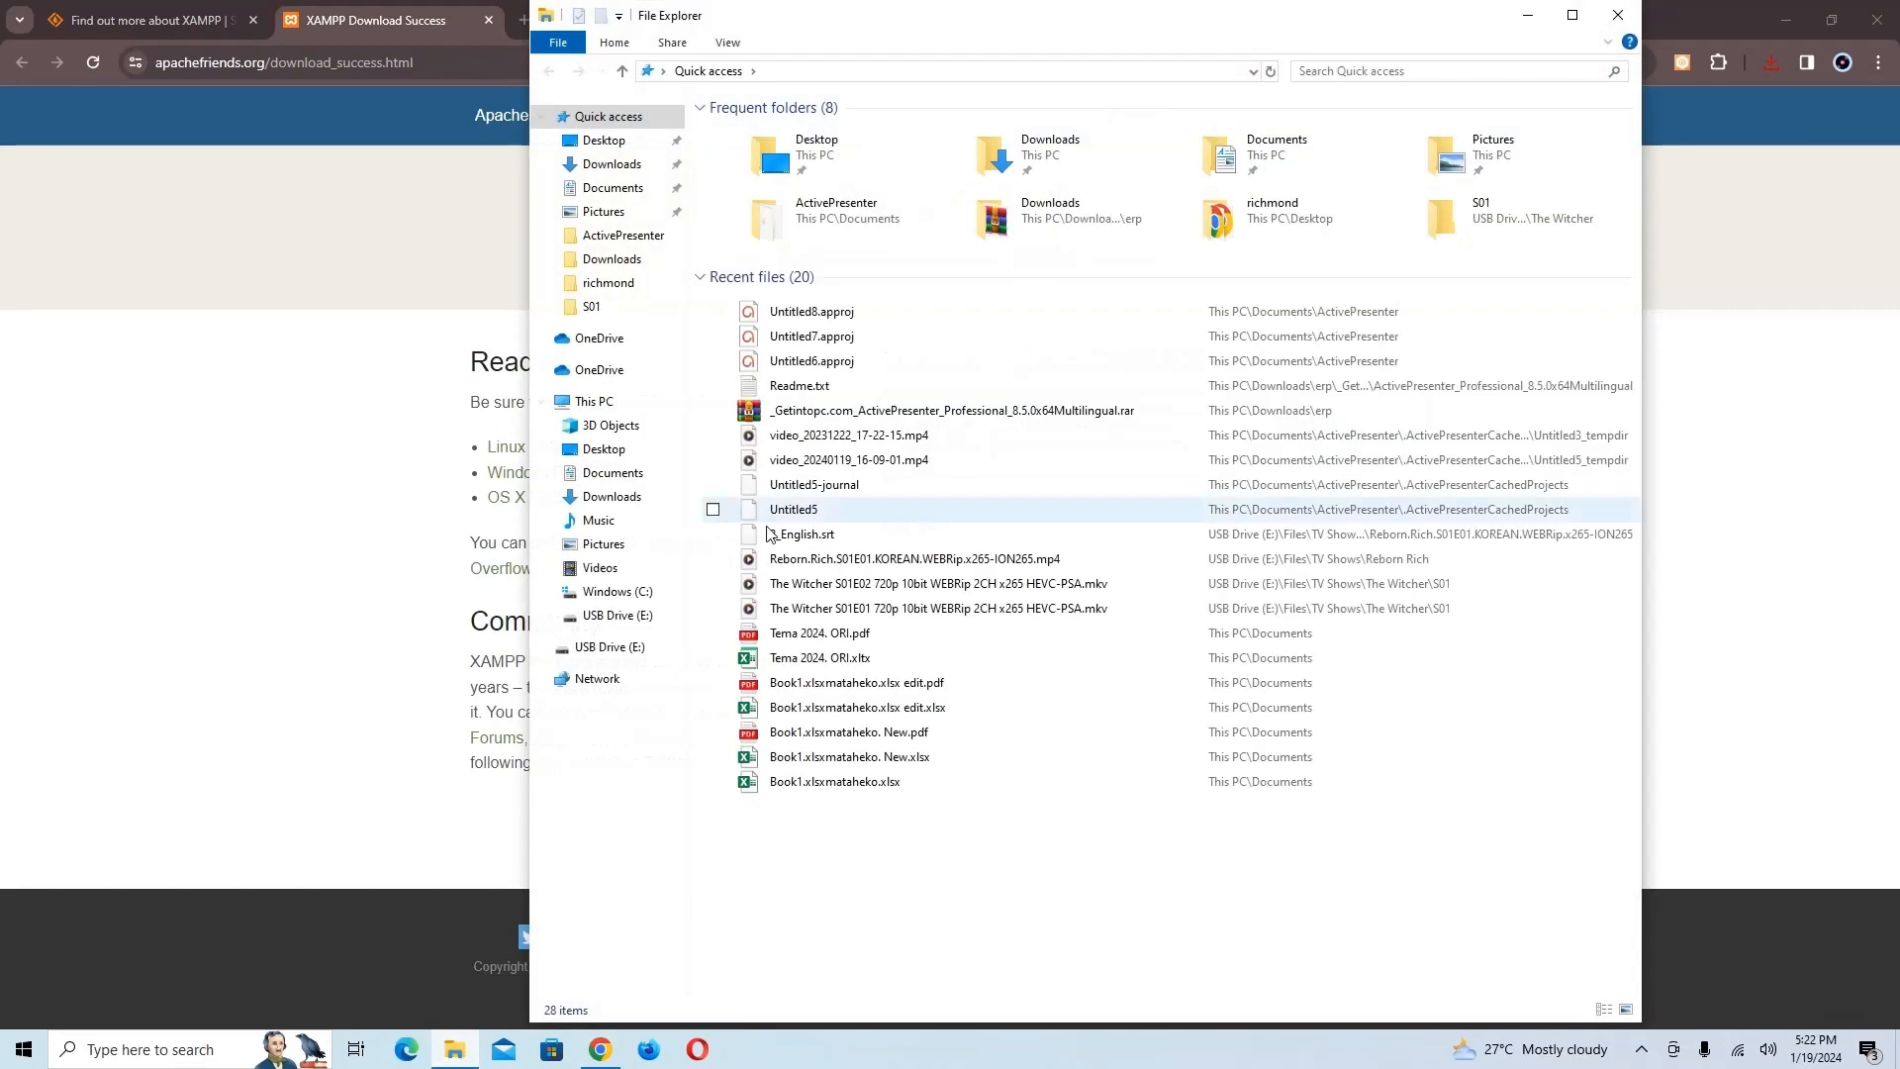
left_click(623, 495)
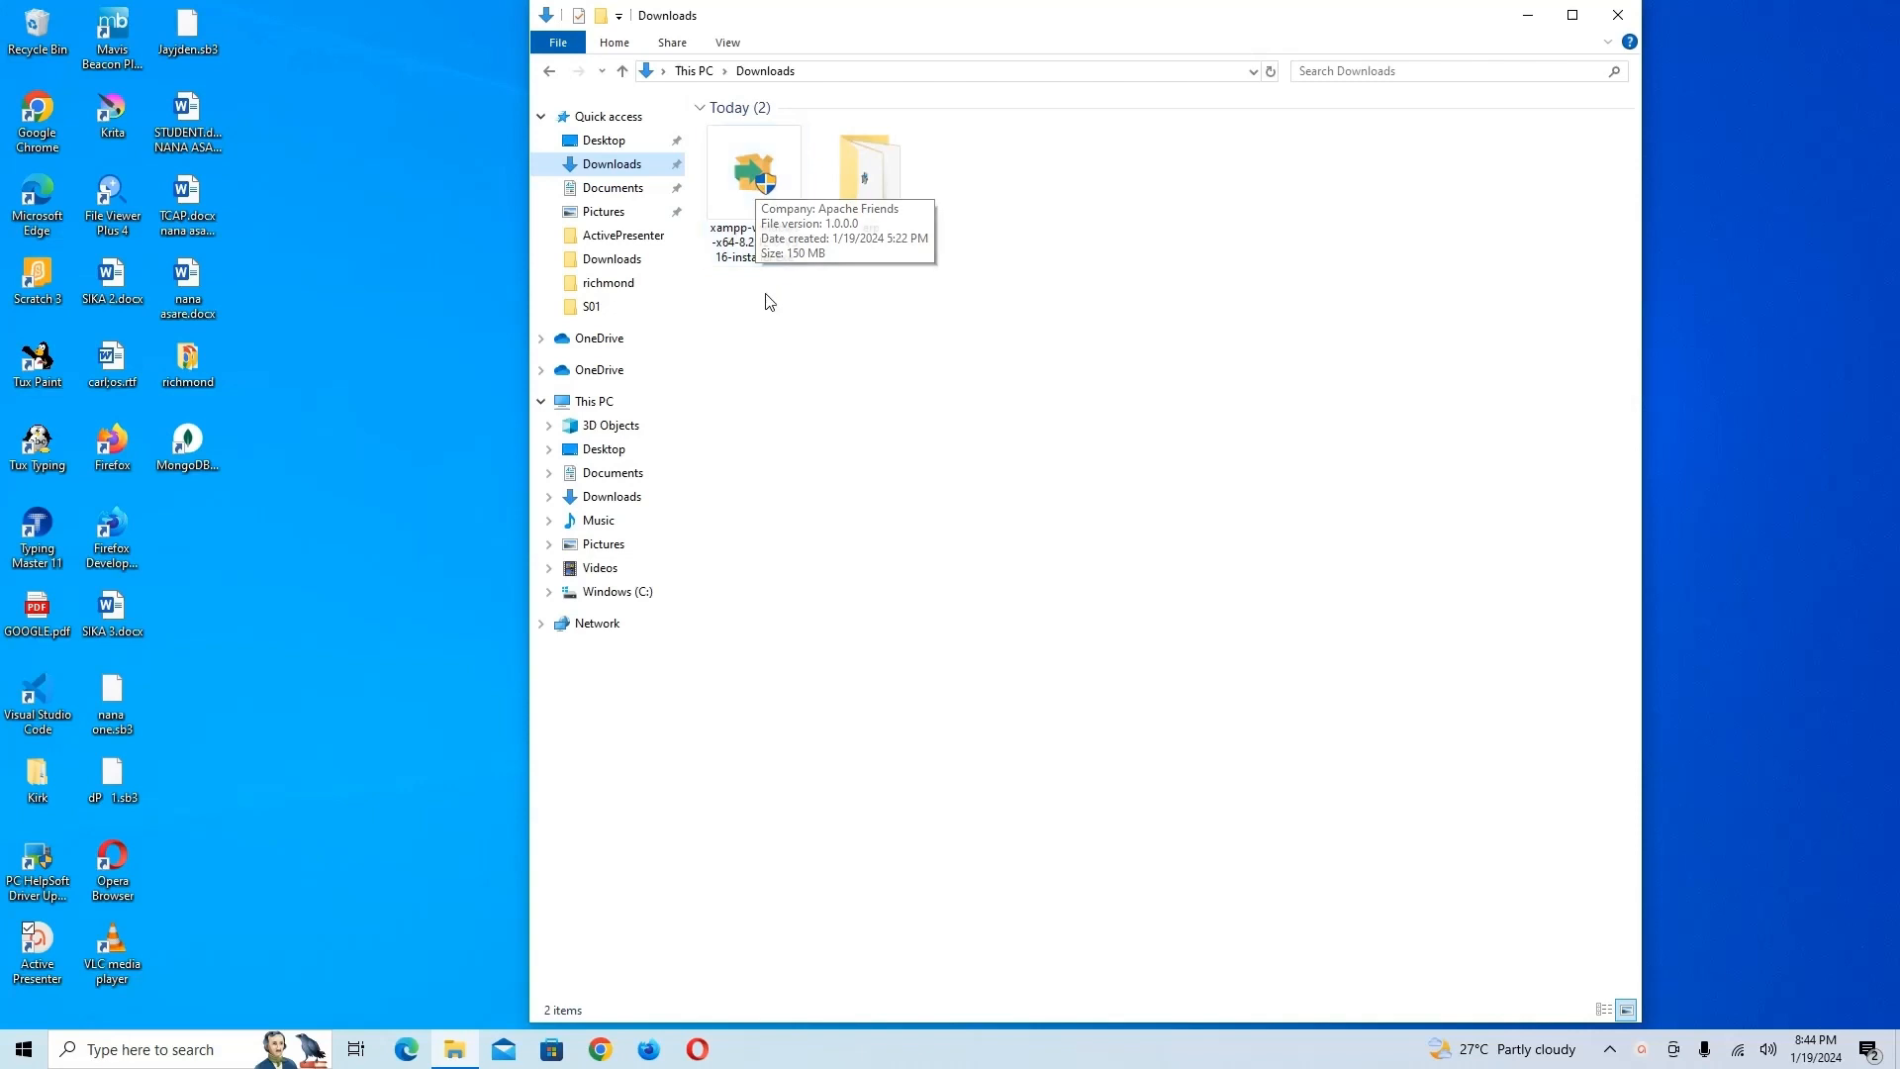
left_click(737, 200)
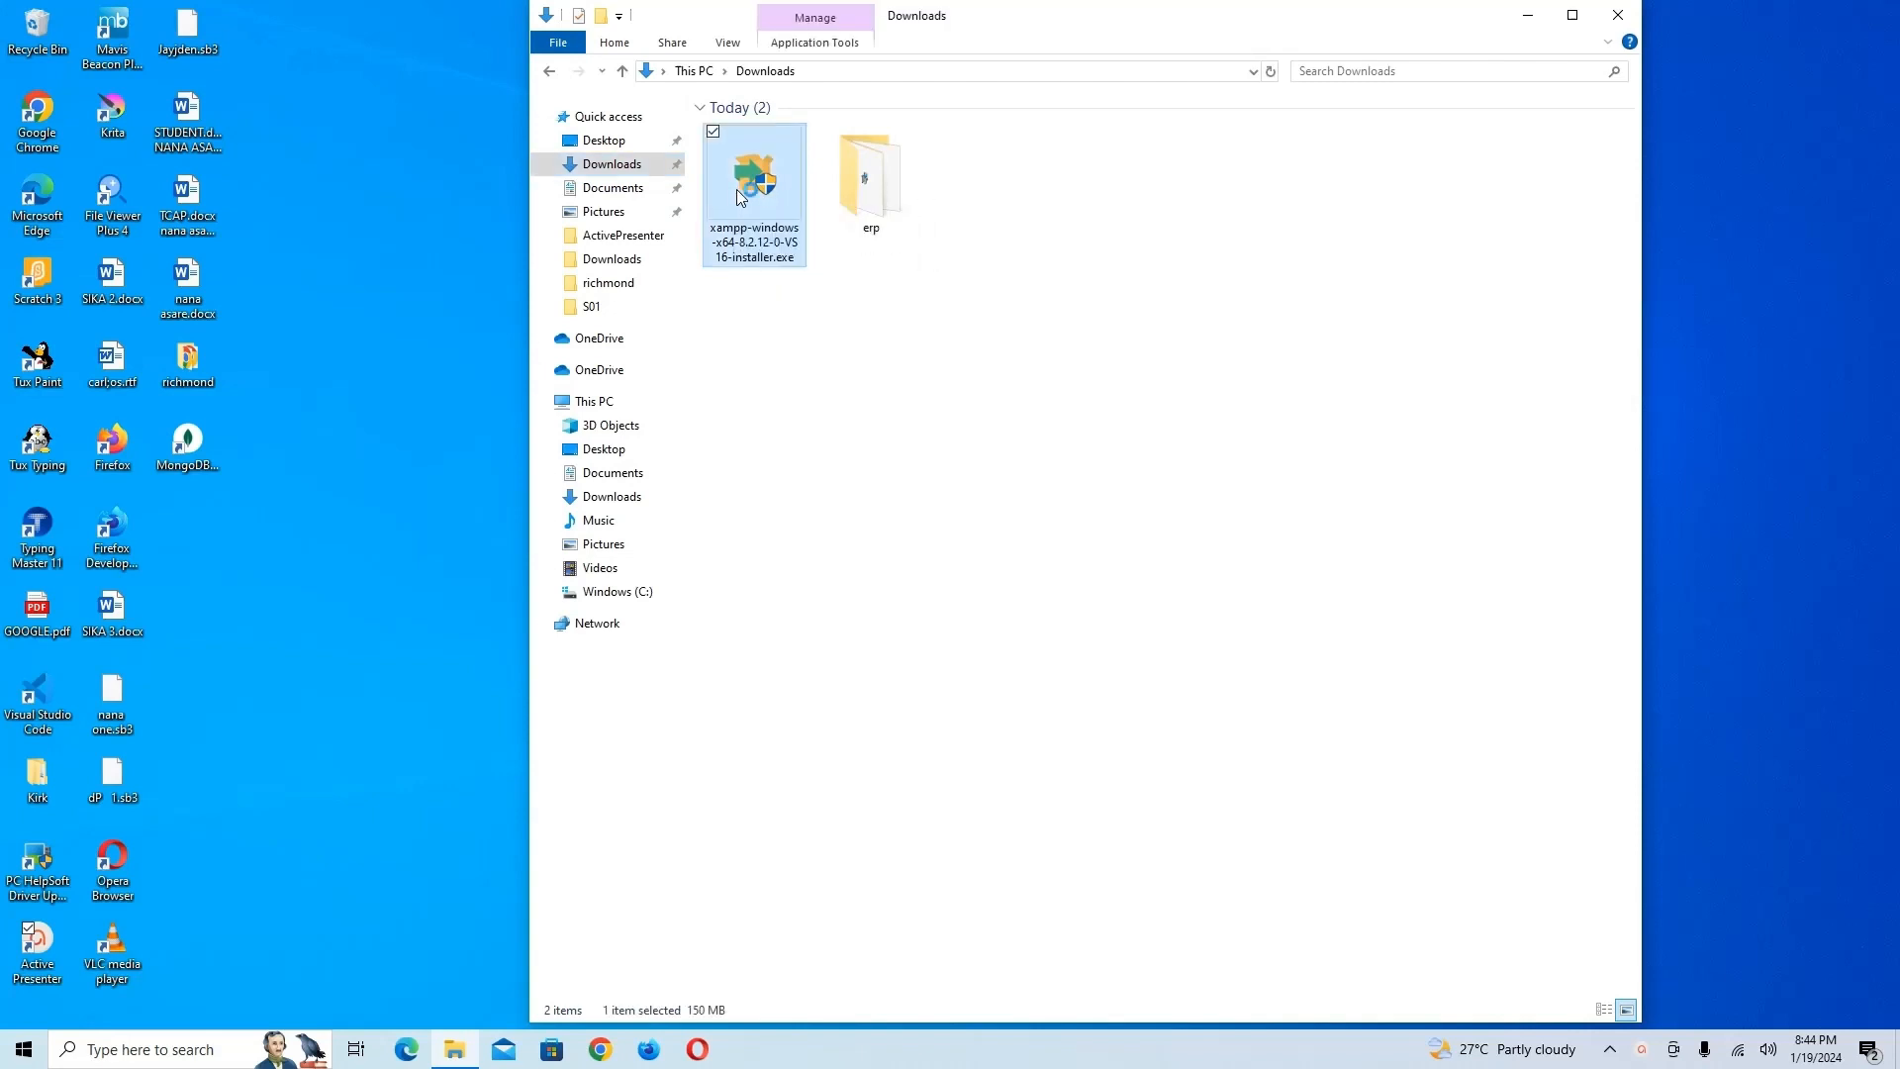
double_click(736, 190)
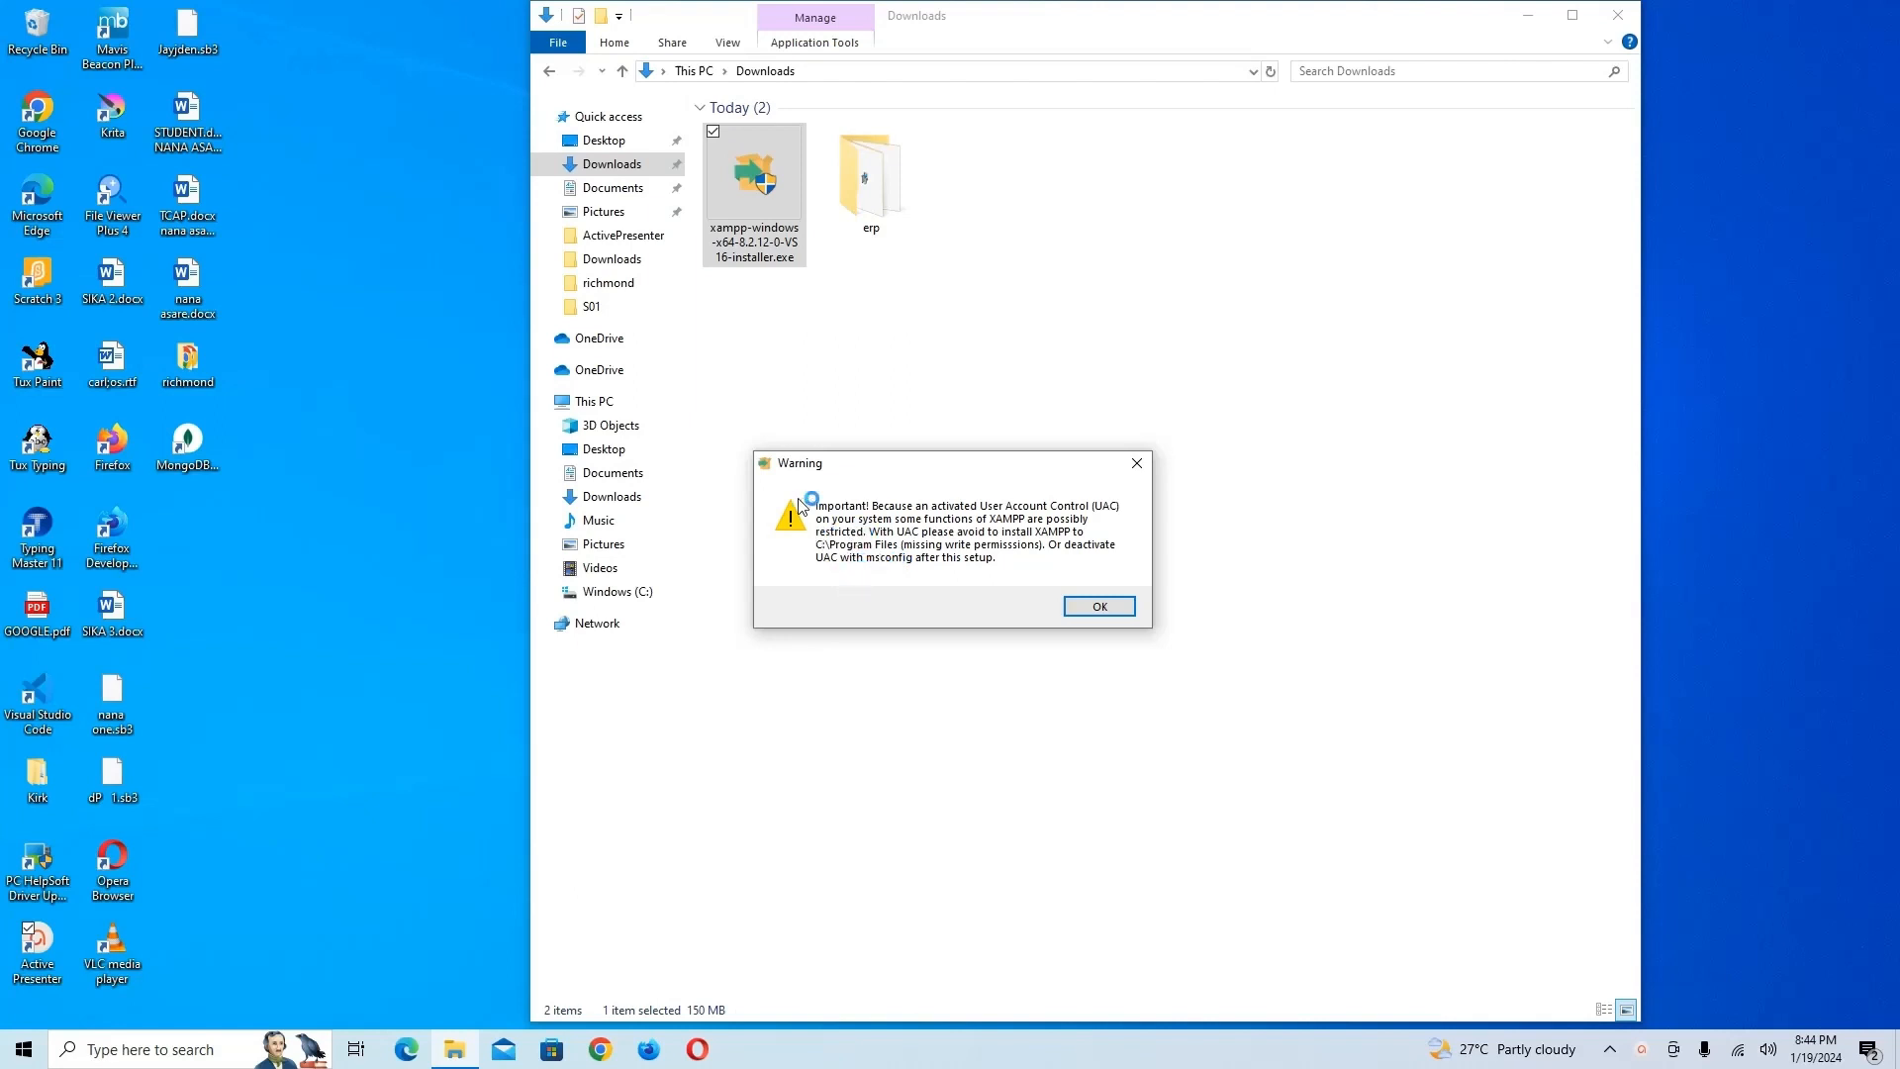
Minimize File Explorer, acknowledge the User Account Control warning and abort the XAMPP installation
left_click(1525, 15)
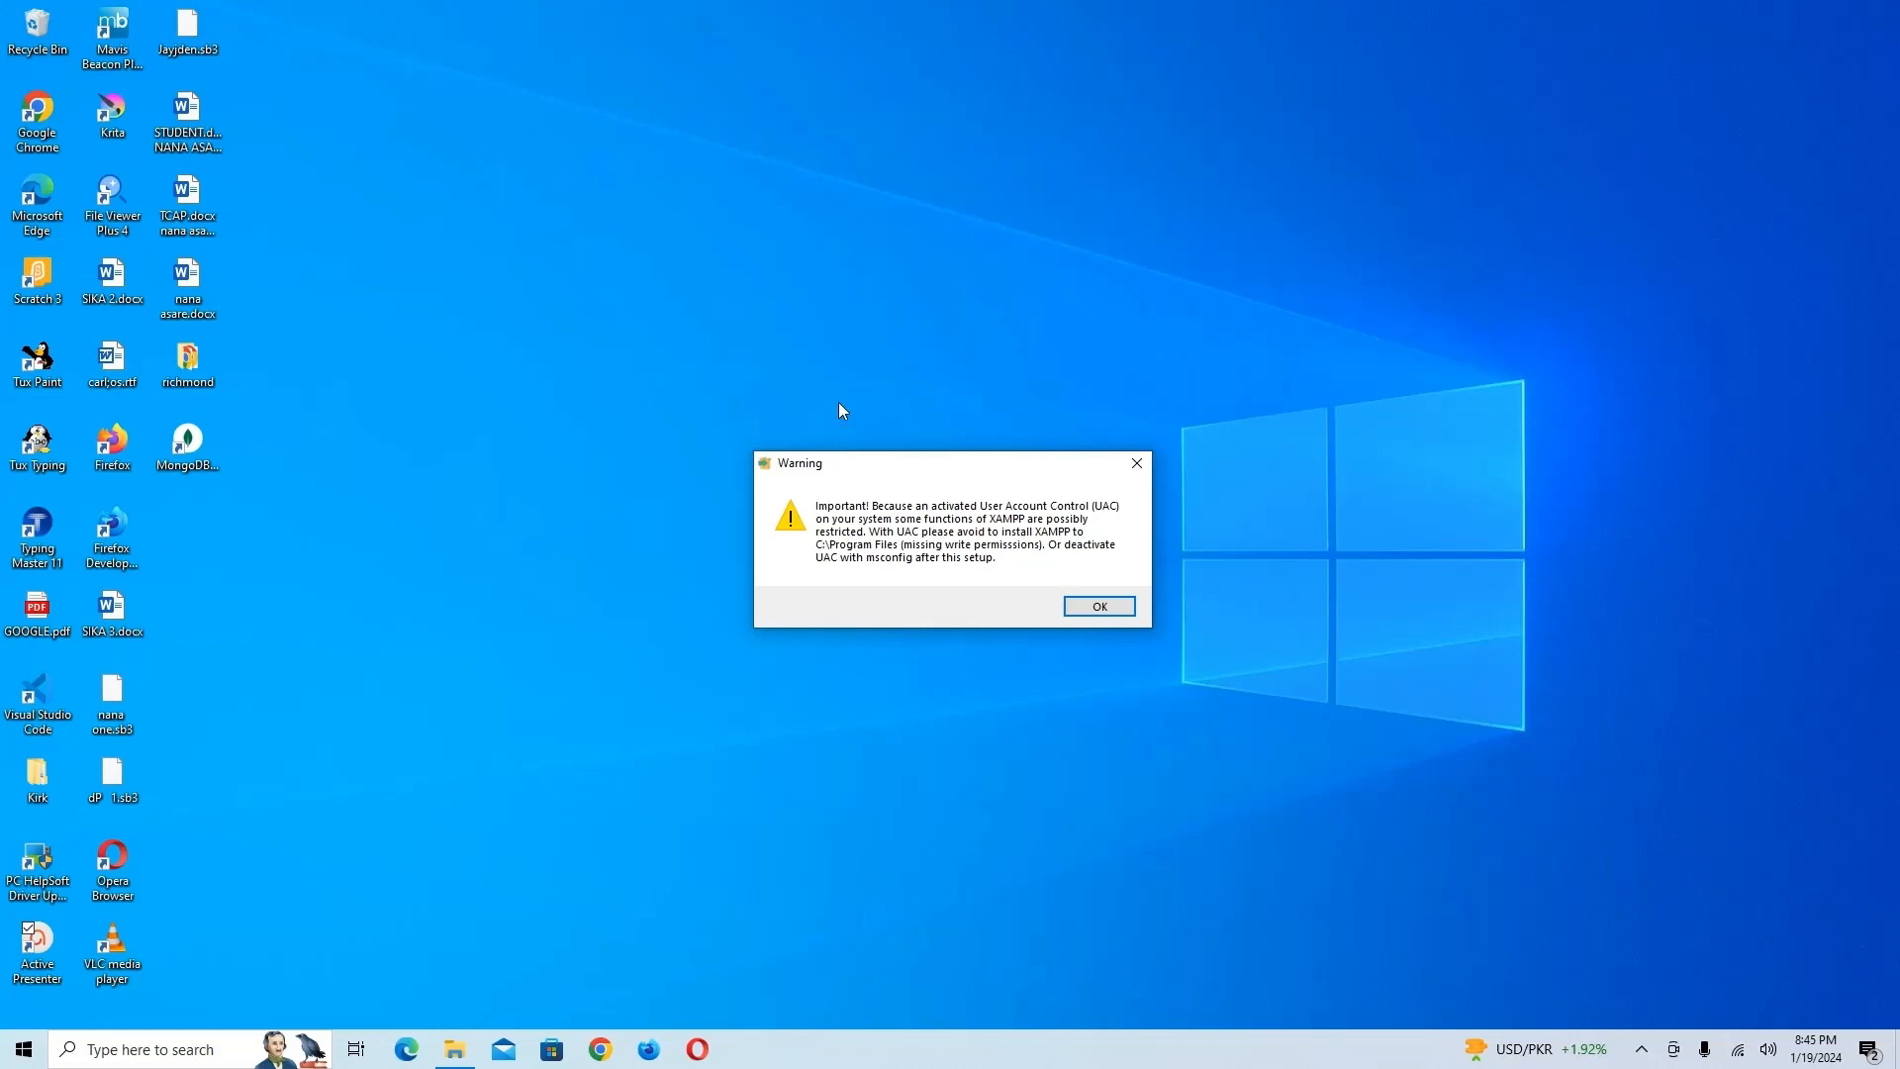
left_click(1121, 608)
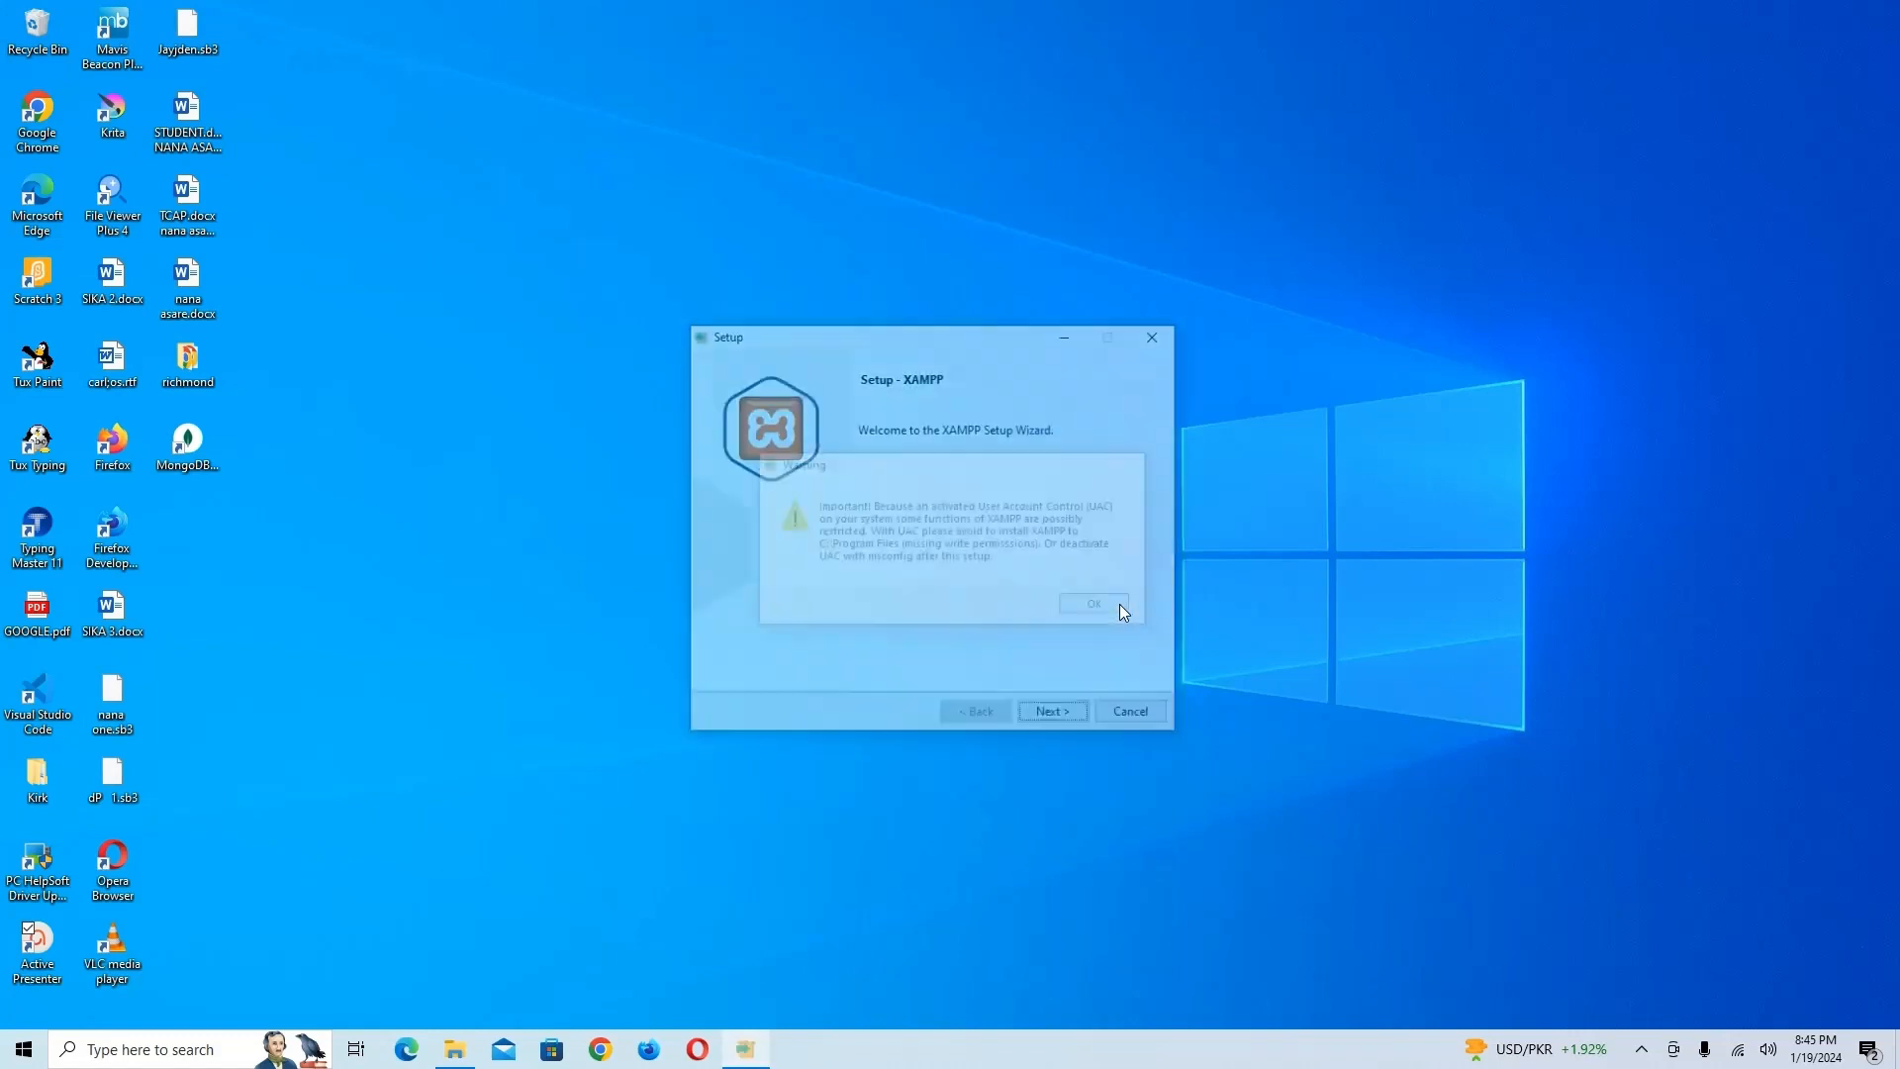
left_click(1131, 712)
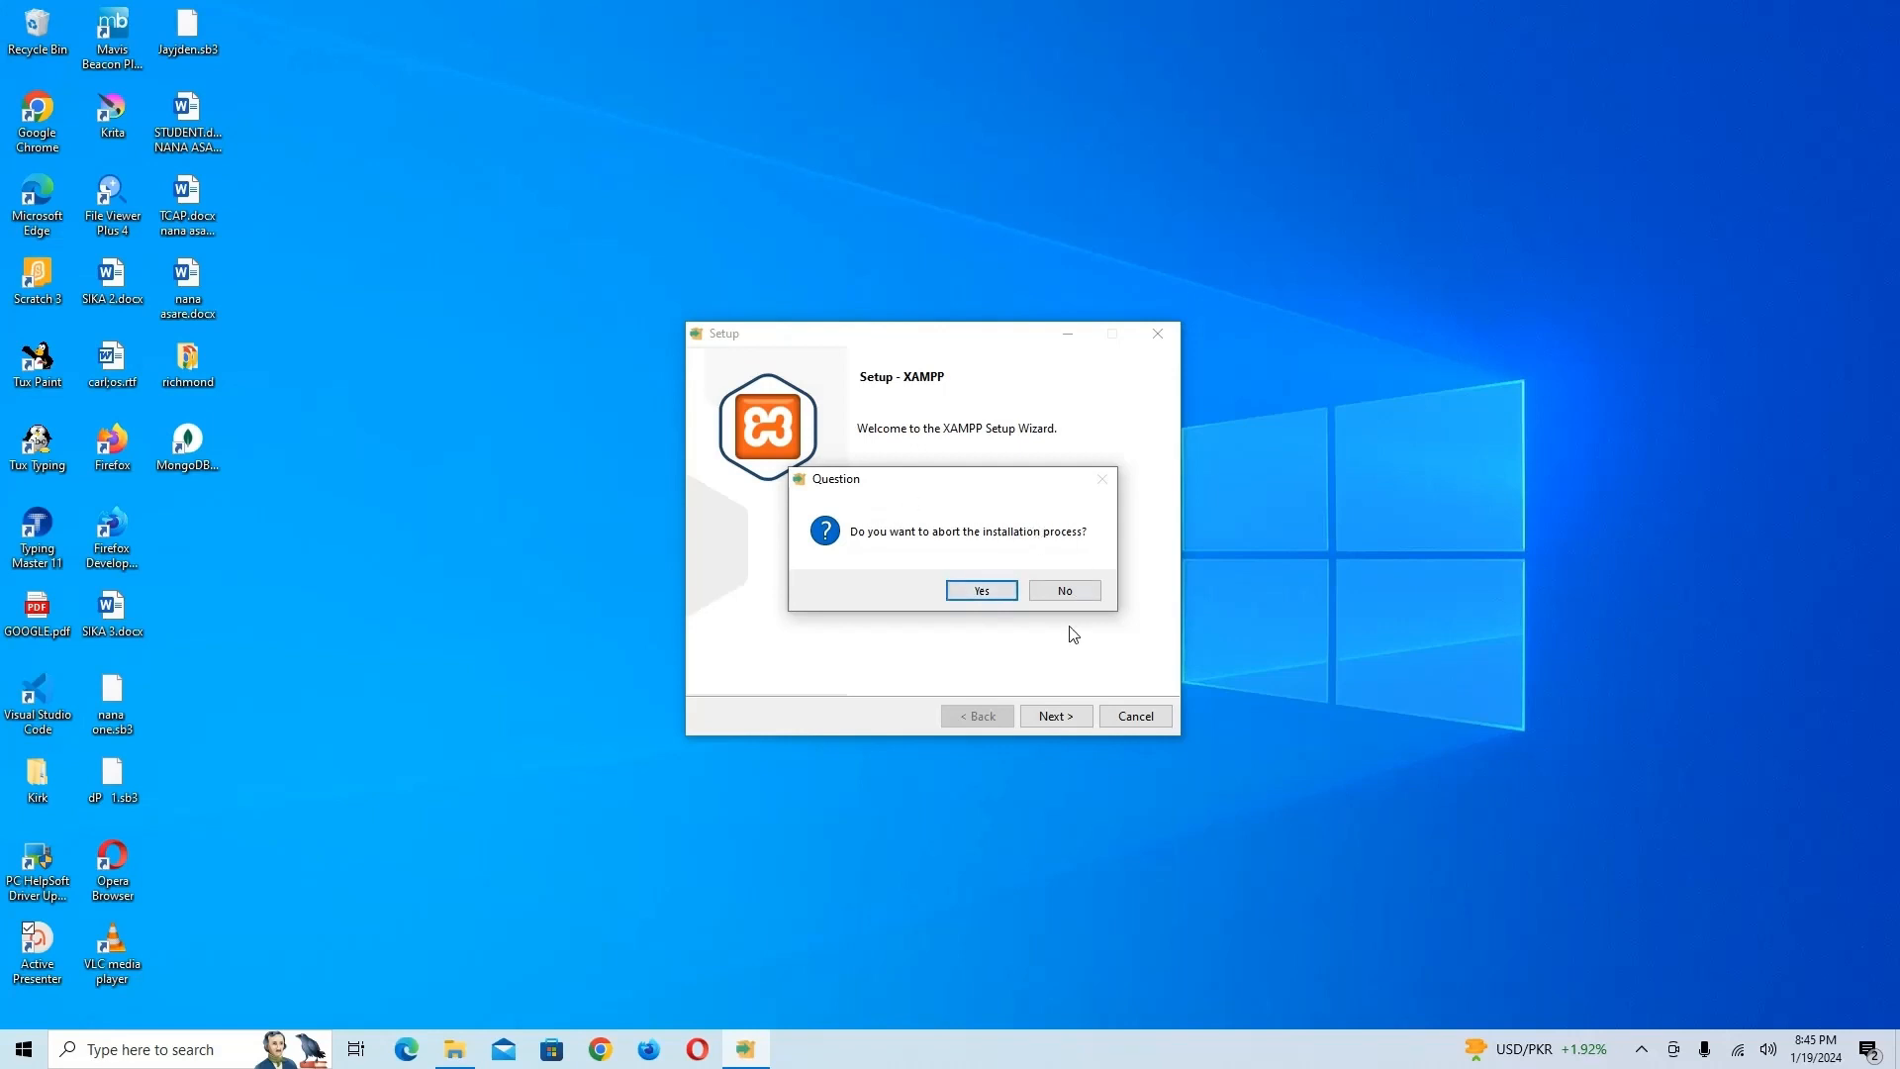
left_click(1000, 594)
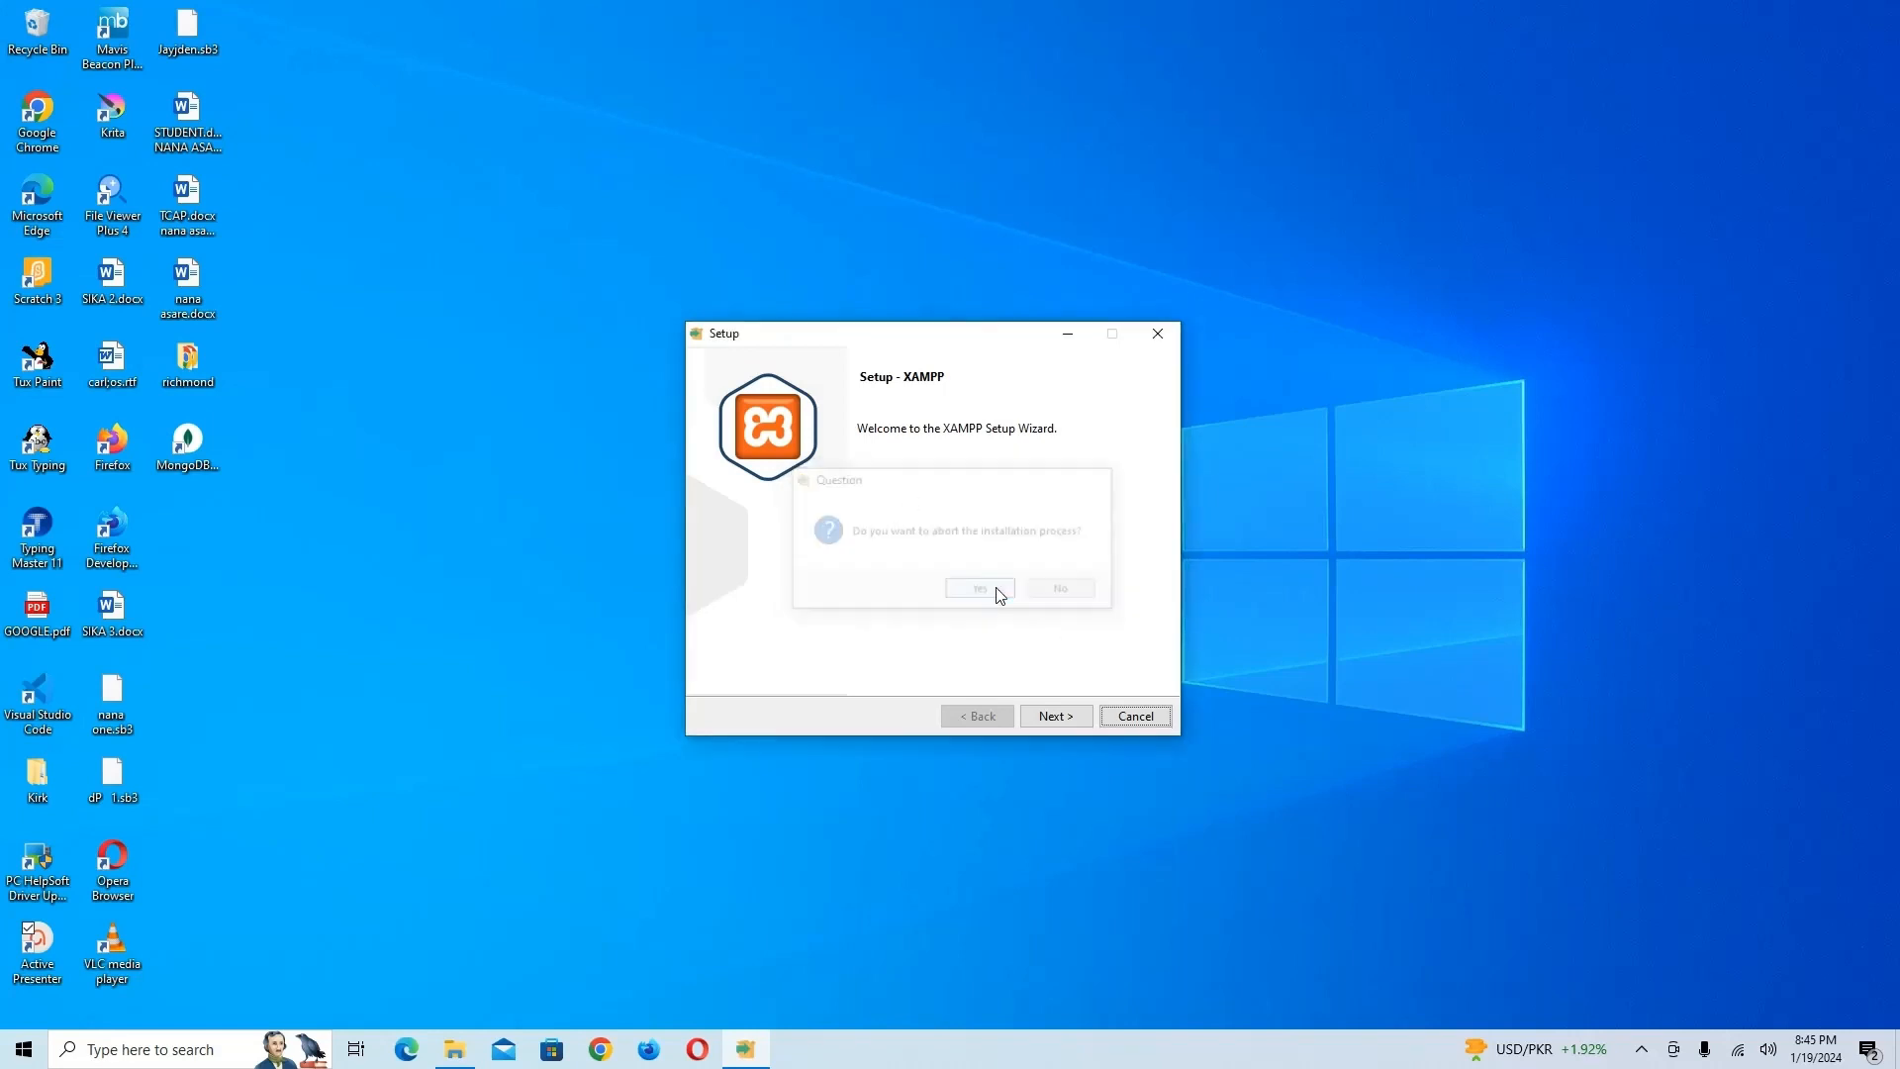
Search Windows for "system" and open the System Configuration app
left_click(149, 1052)
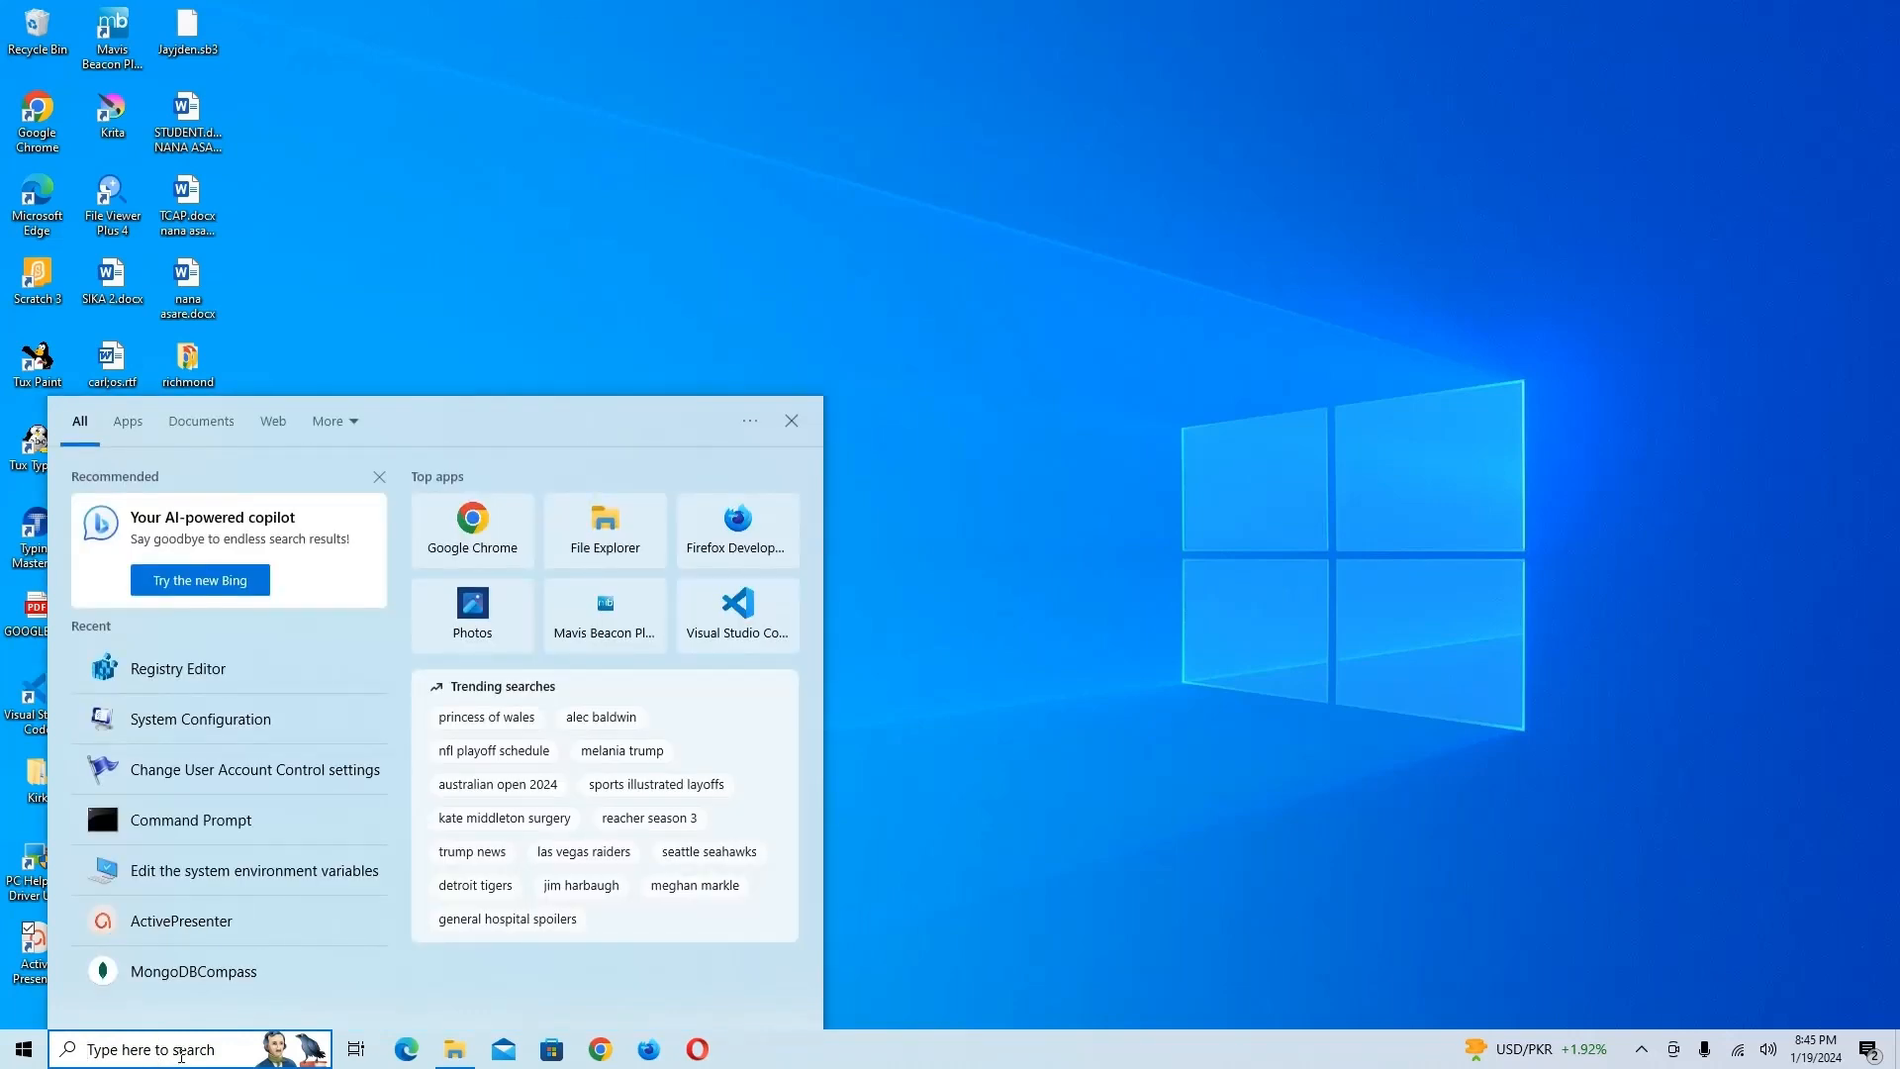
left_click(792, 422)
left_click(155, 1047)
type("sys")
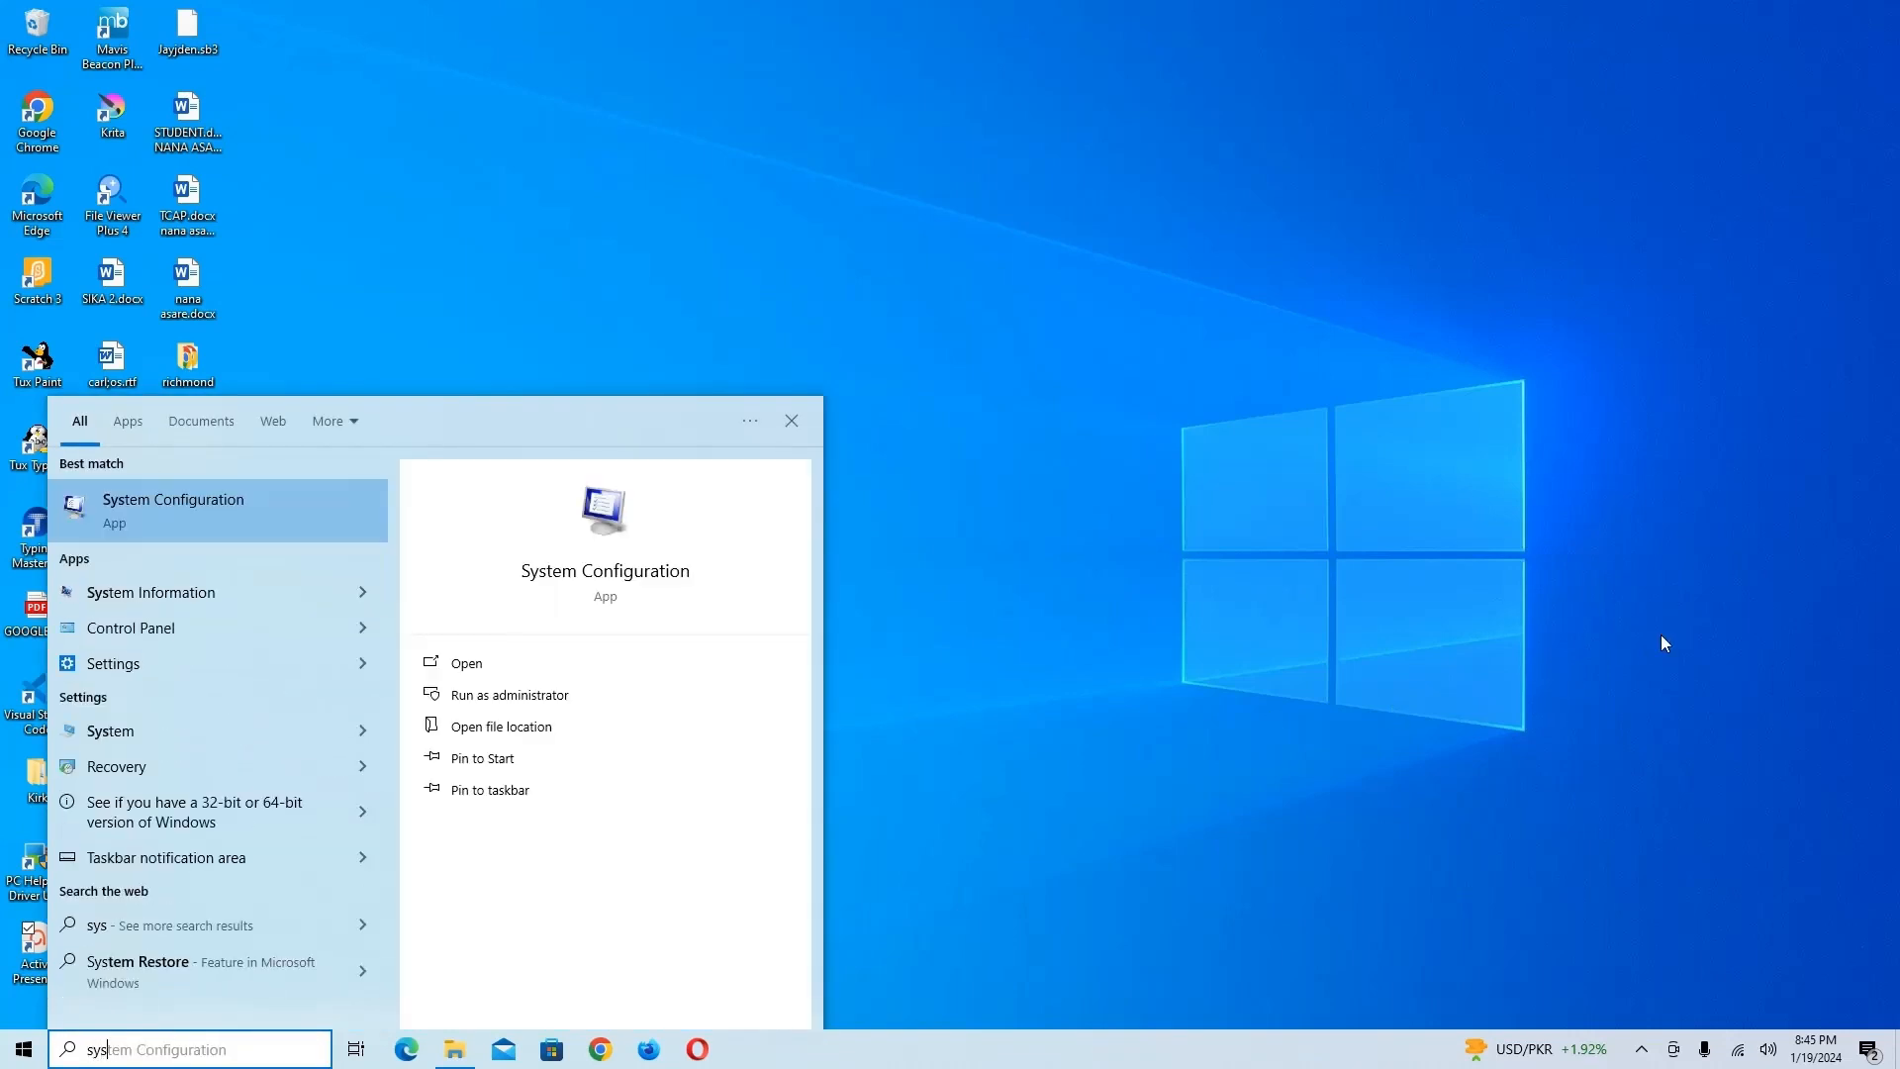
type("tem")
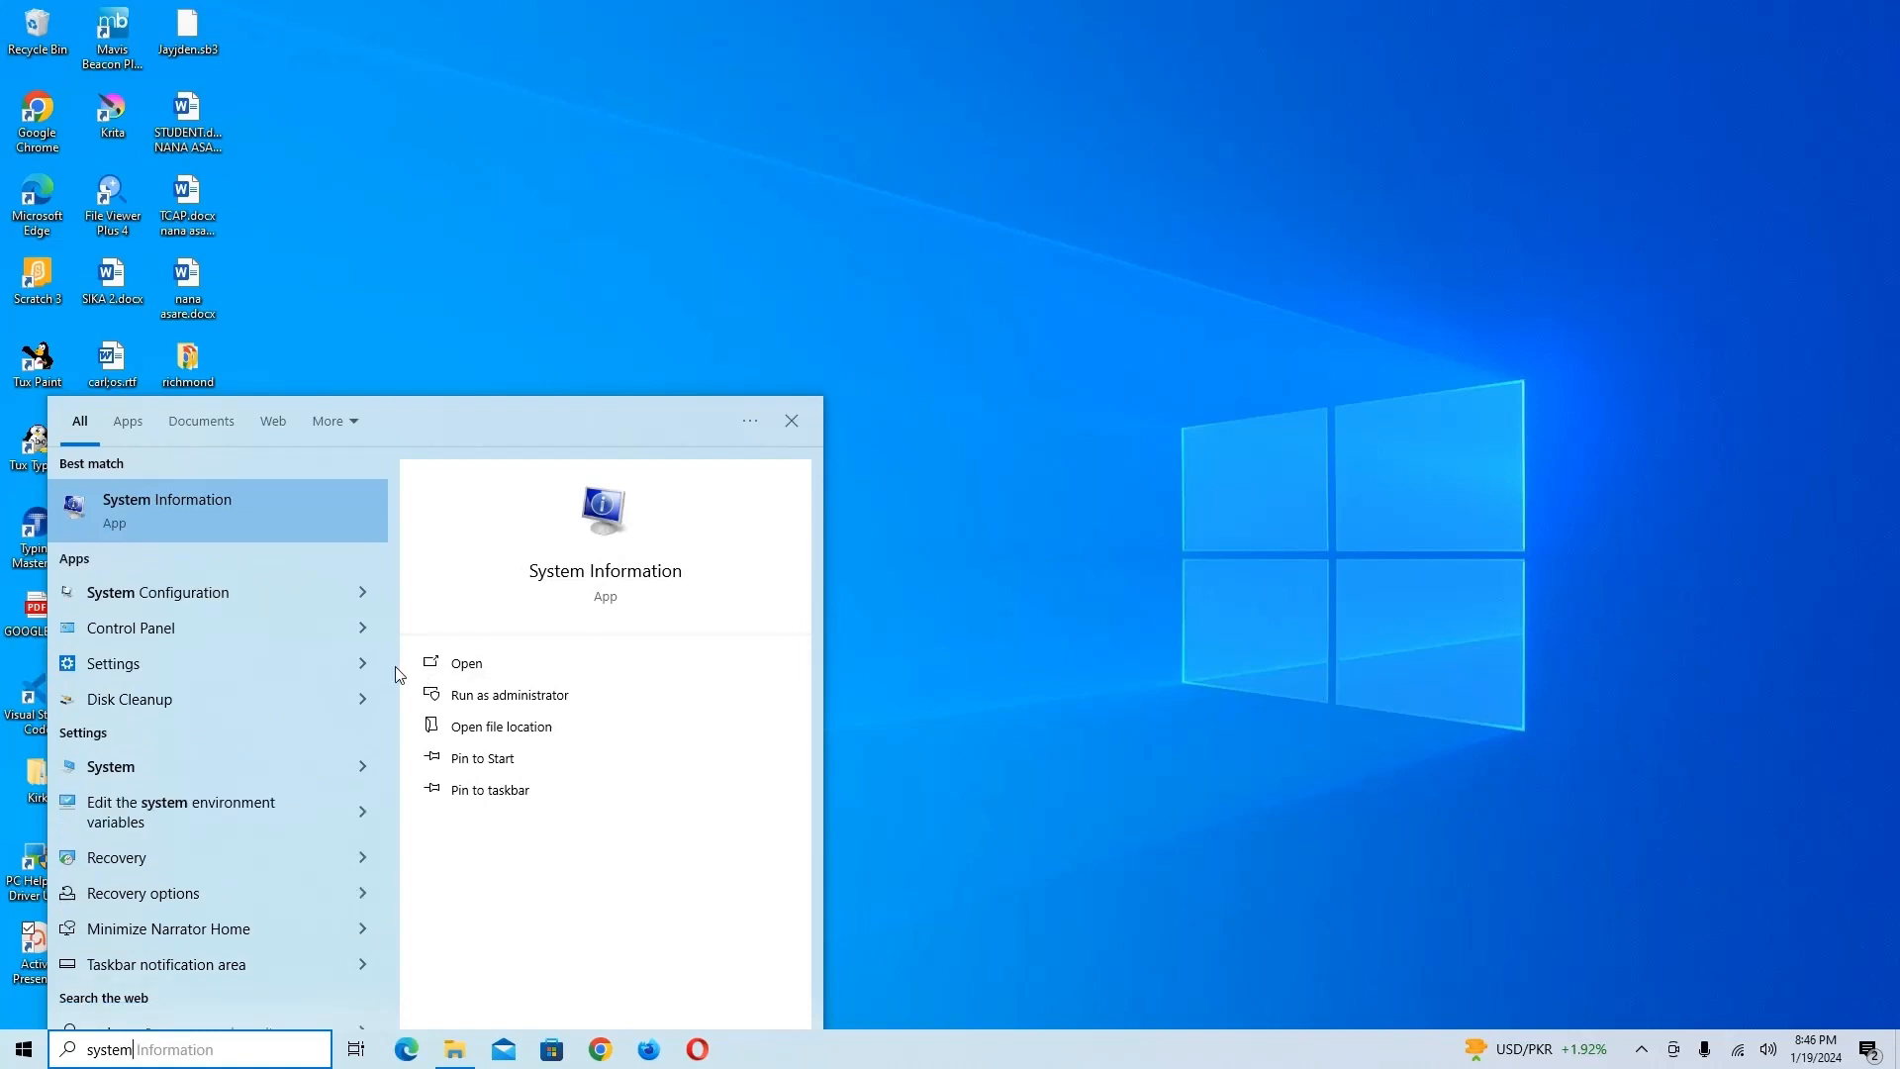
left_click(356, 590)
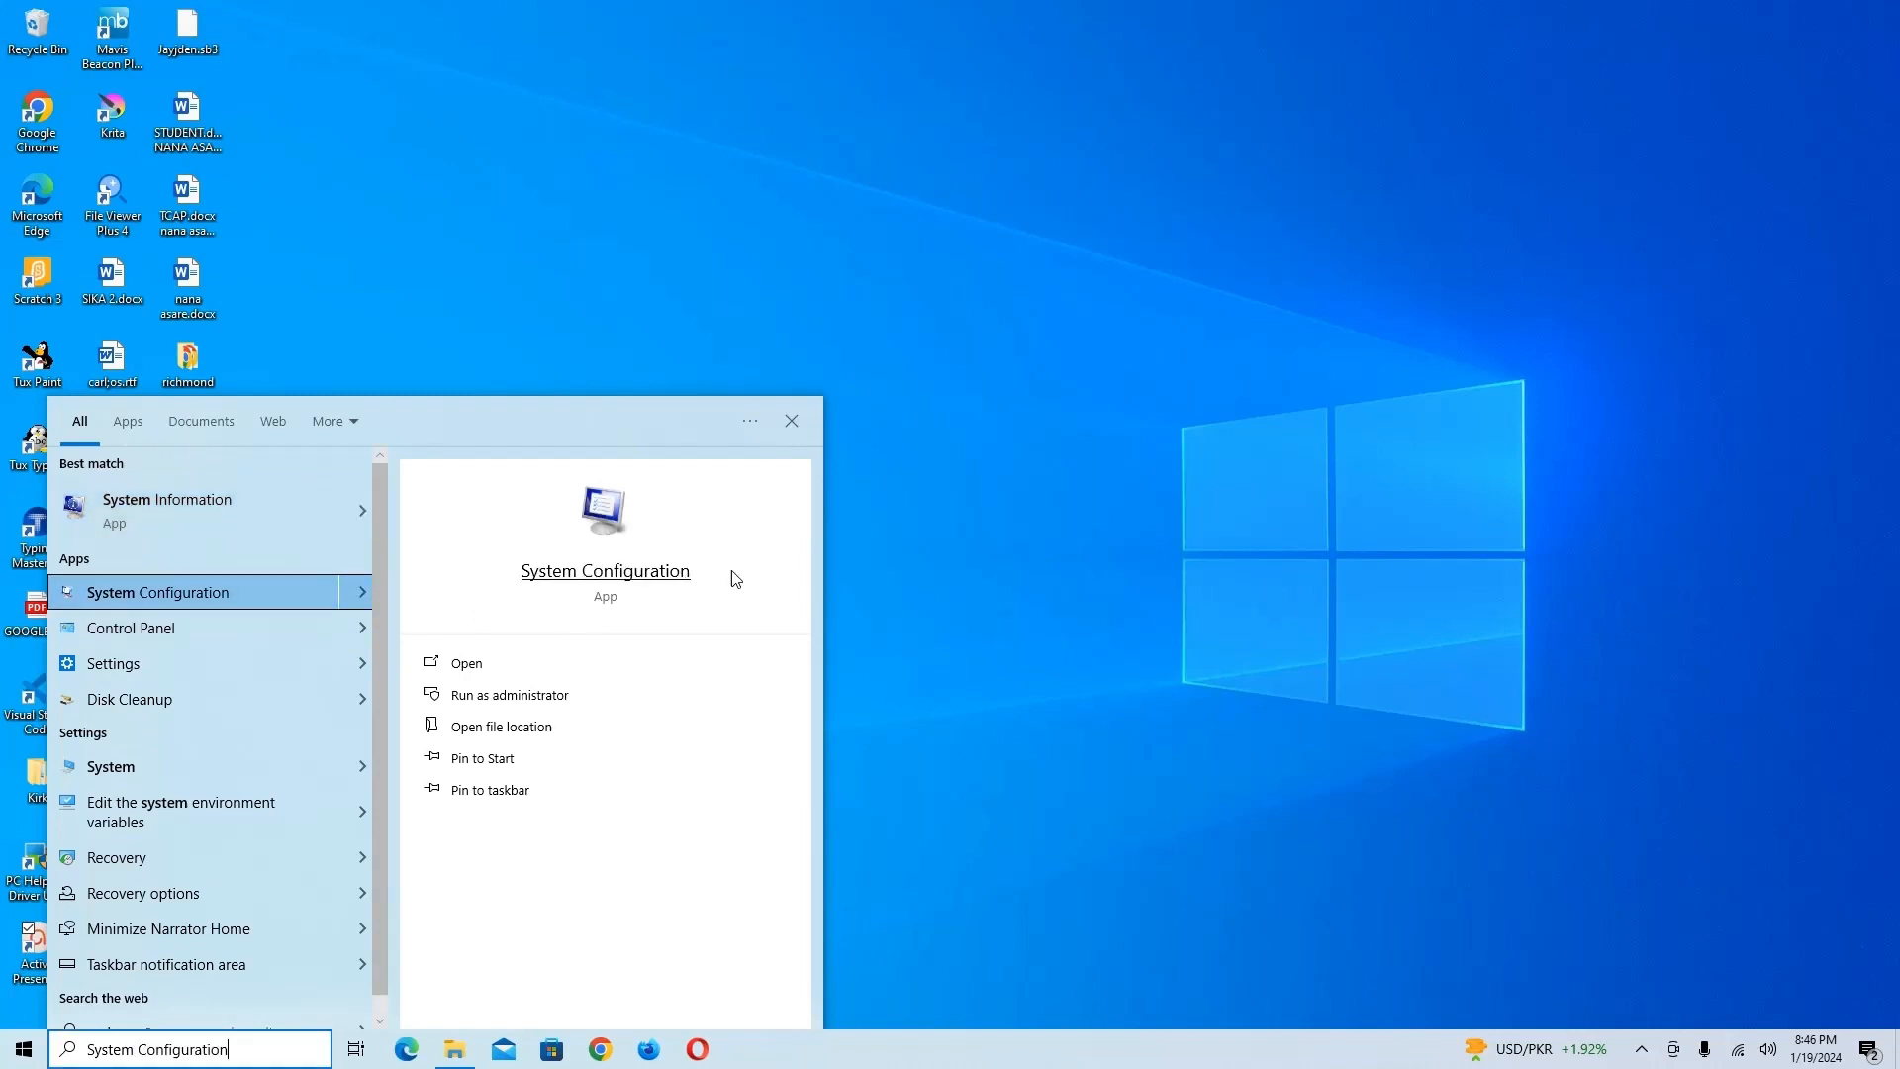
left_click(493, 665)
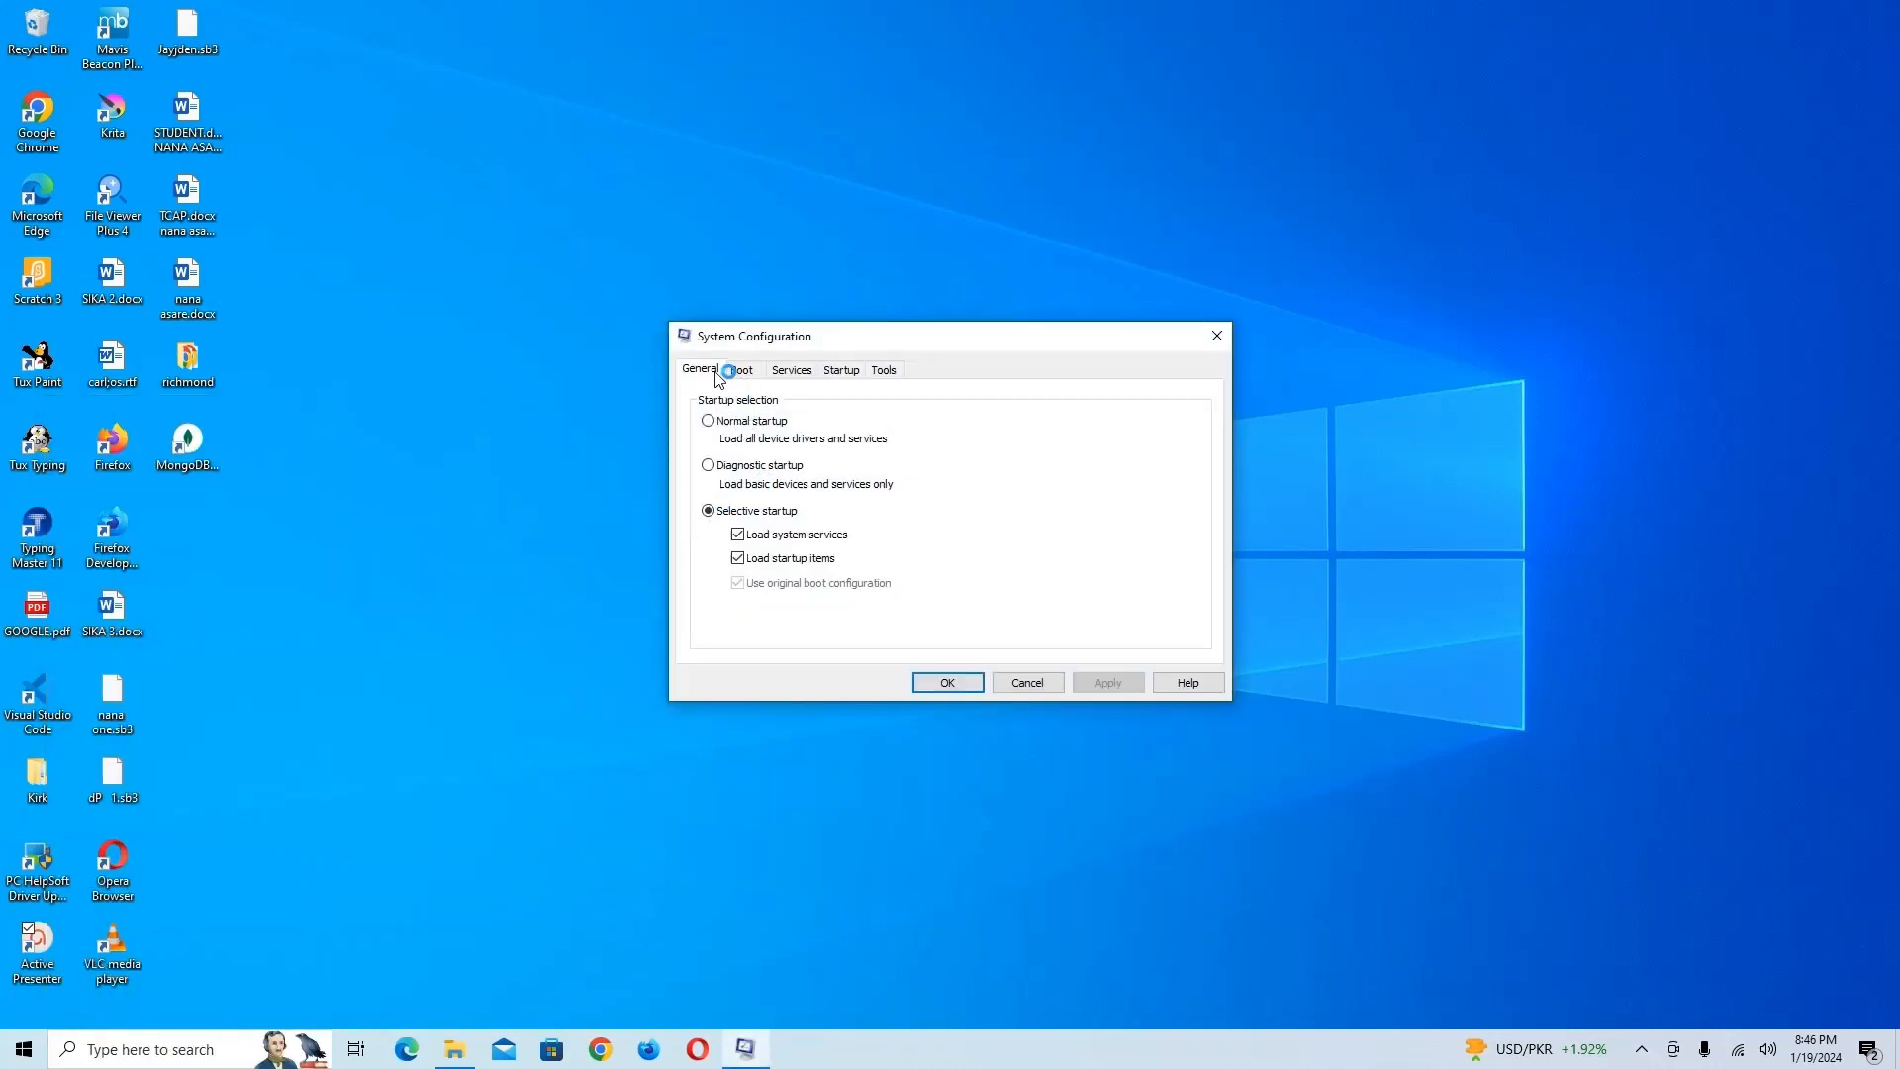
Select Change UAC Settings among the System Configuration tools and close the dialog with OK
left_click_drag(921, 336, 930, 225)
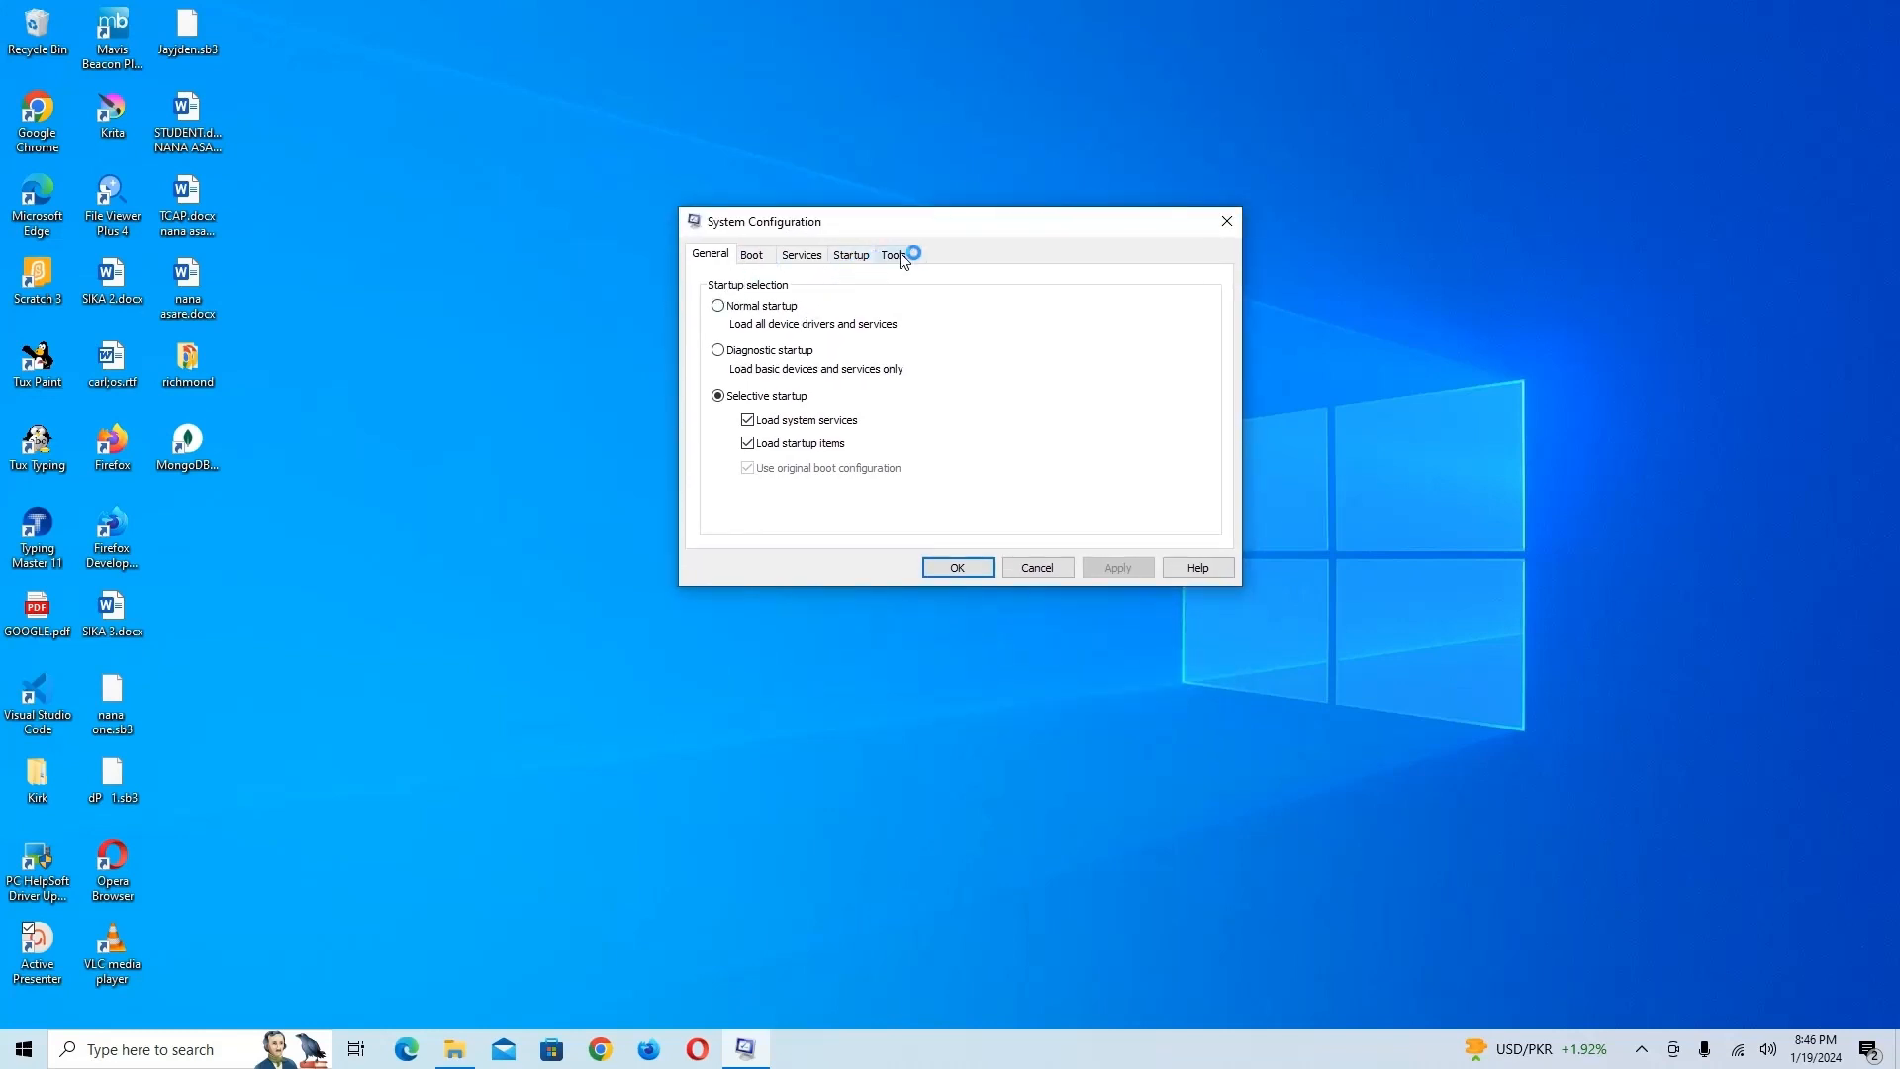
left_click(901, 257)
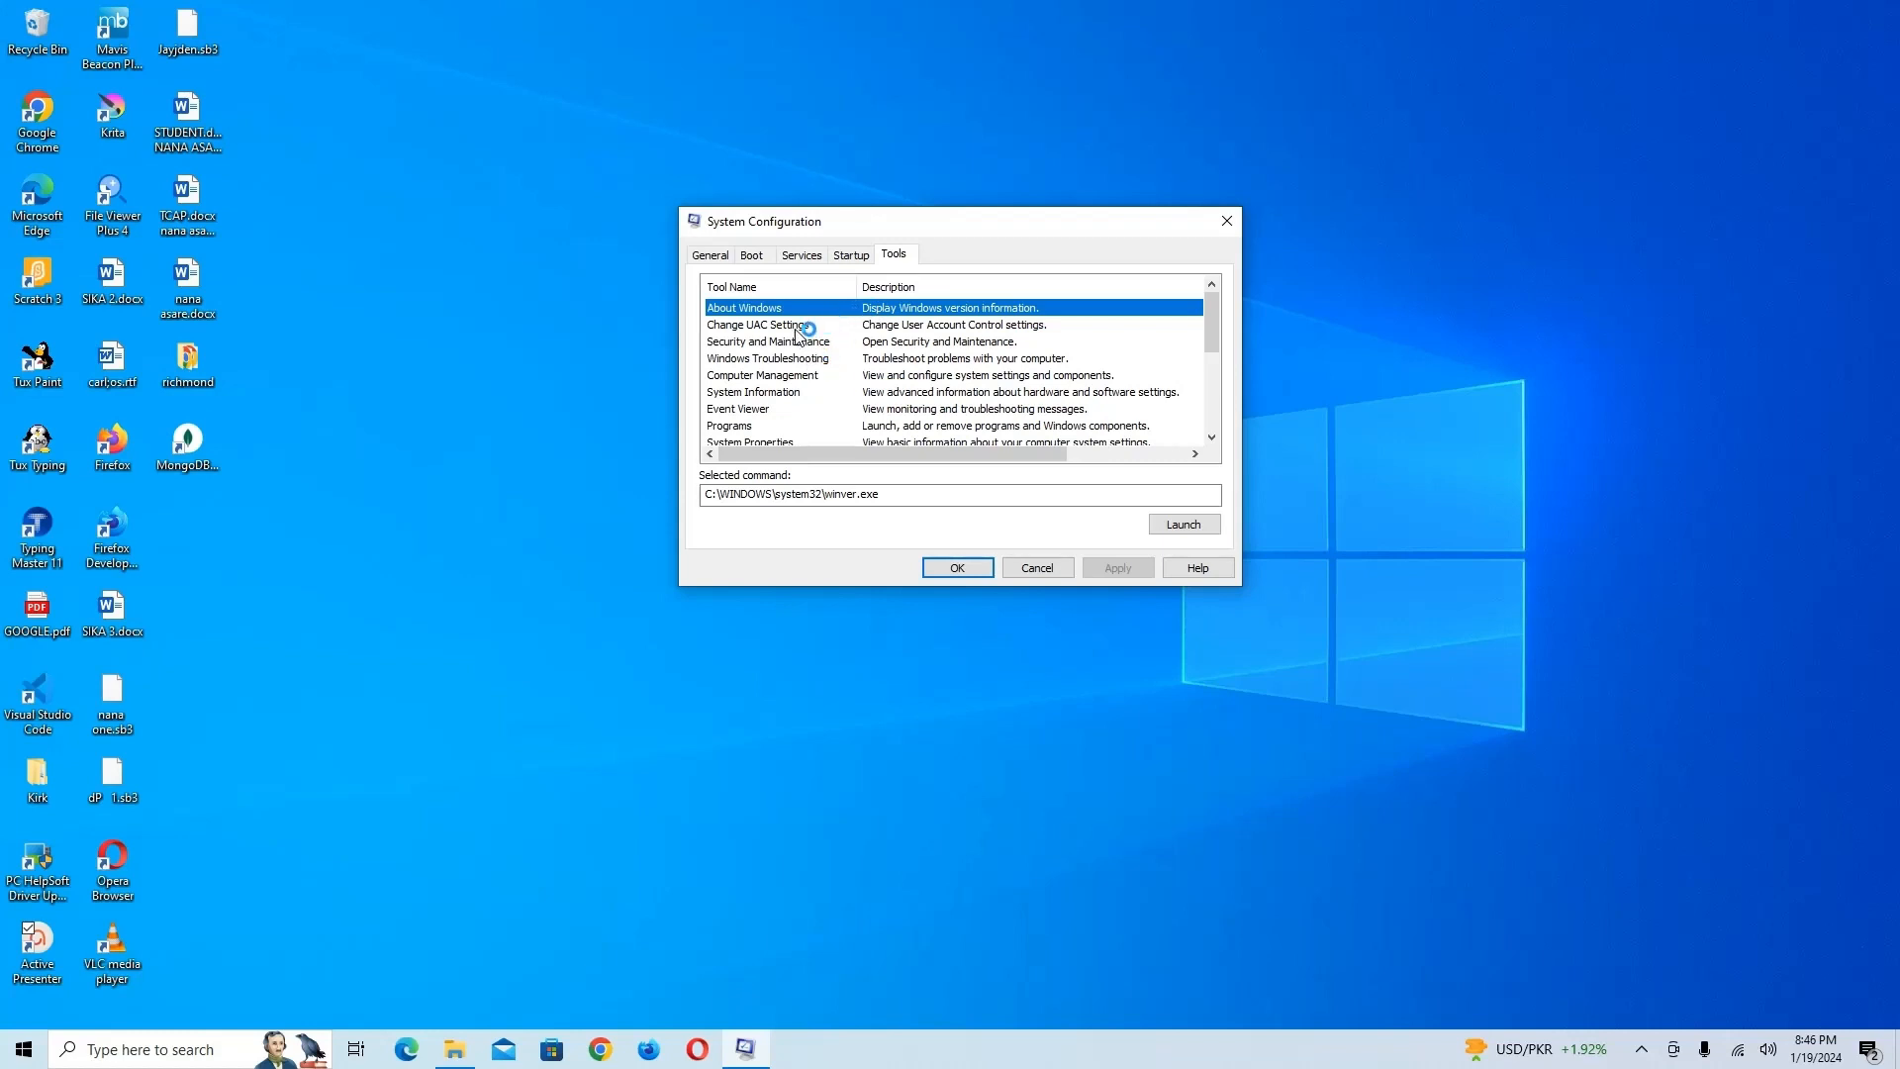
left_click(899, 326)
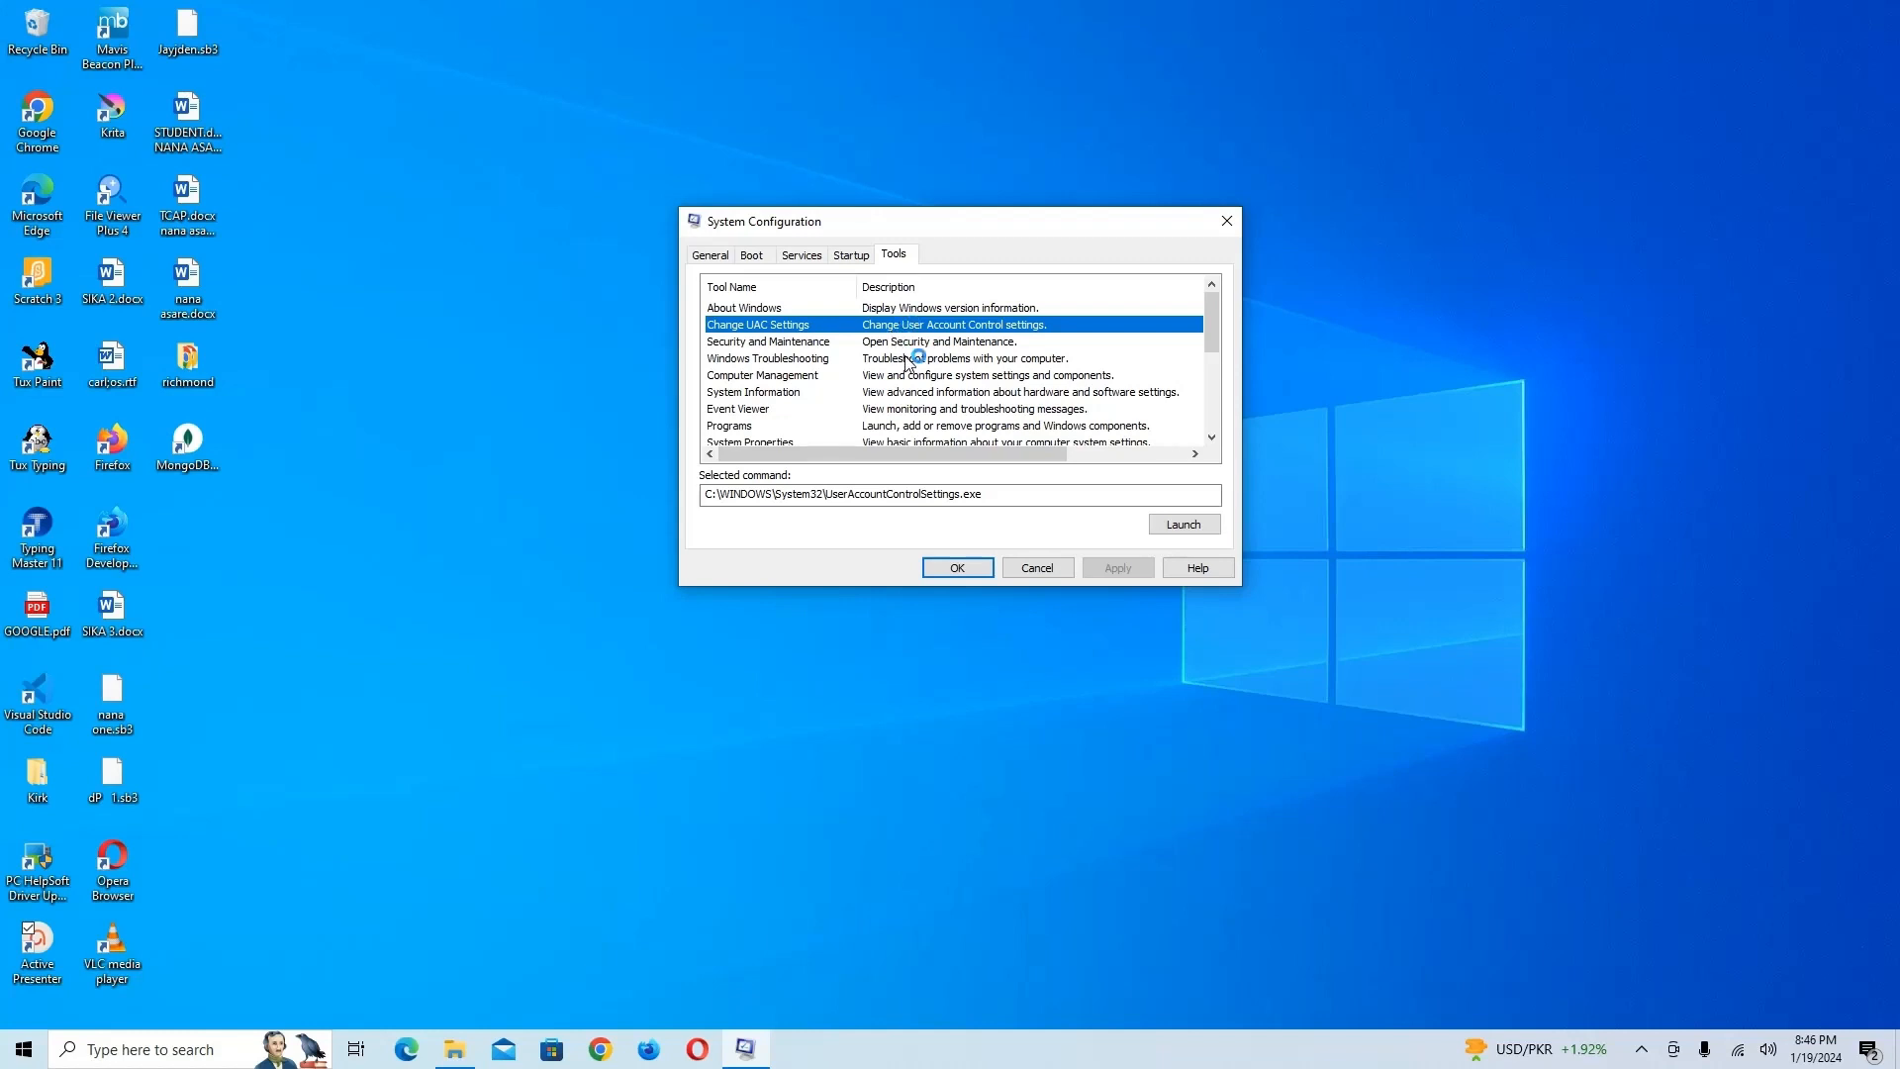
left_click(956, 570)
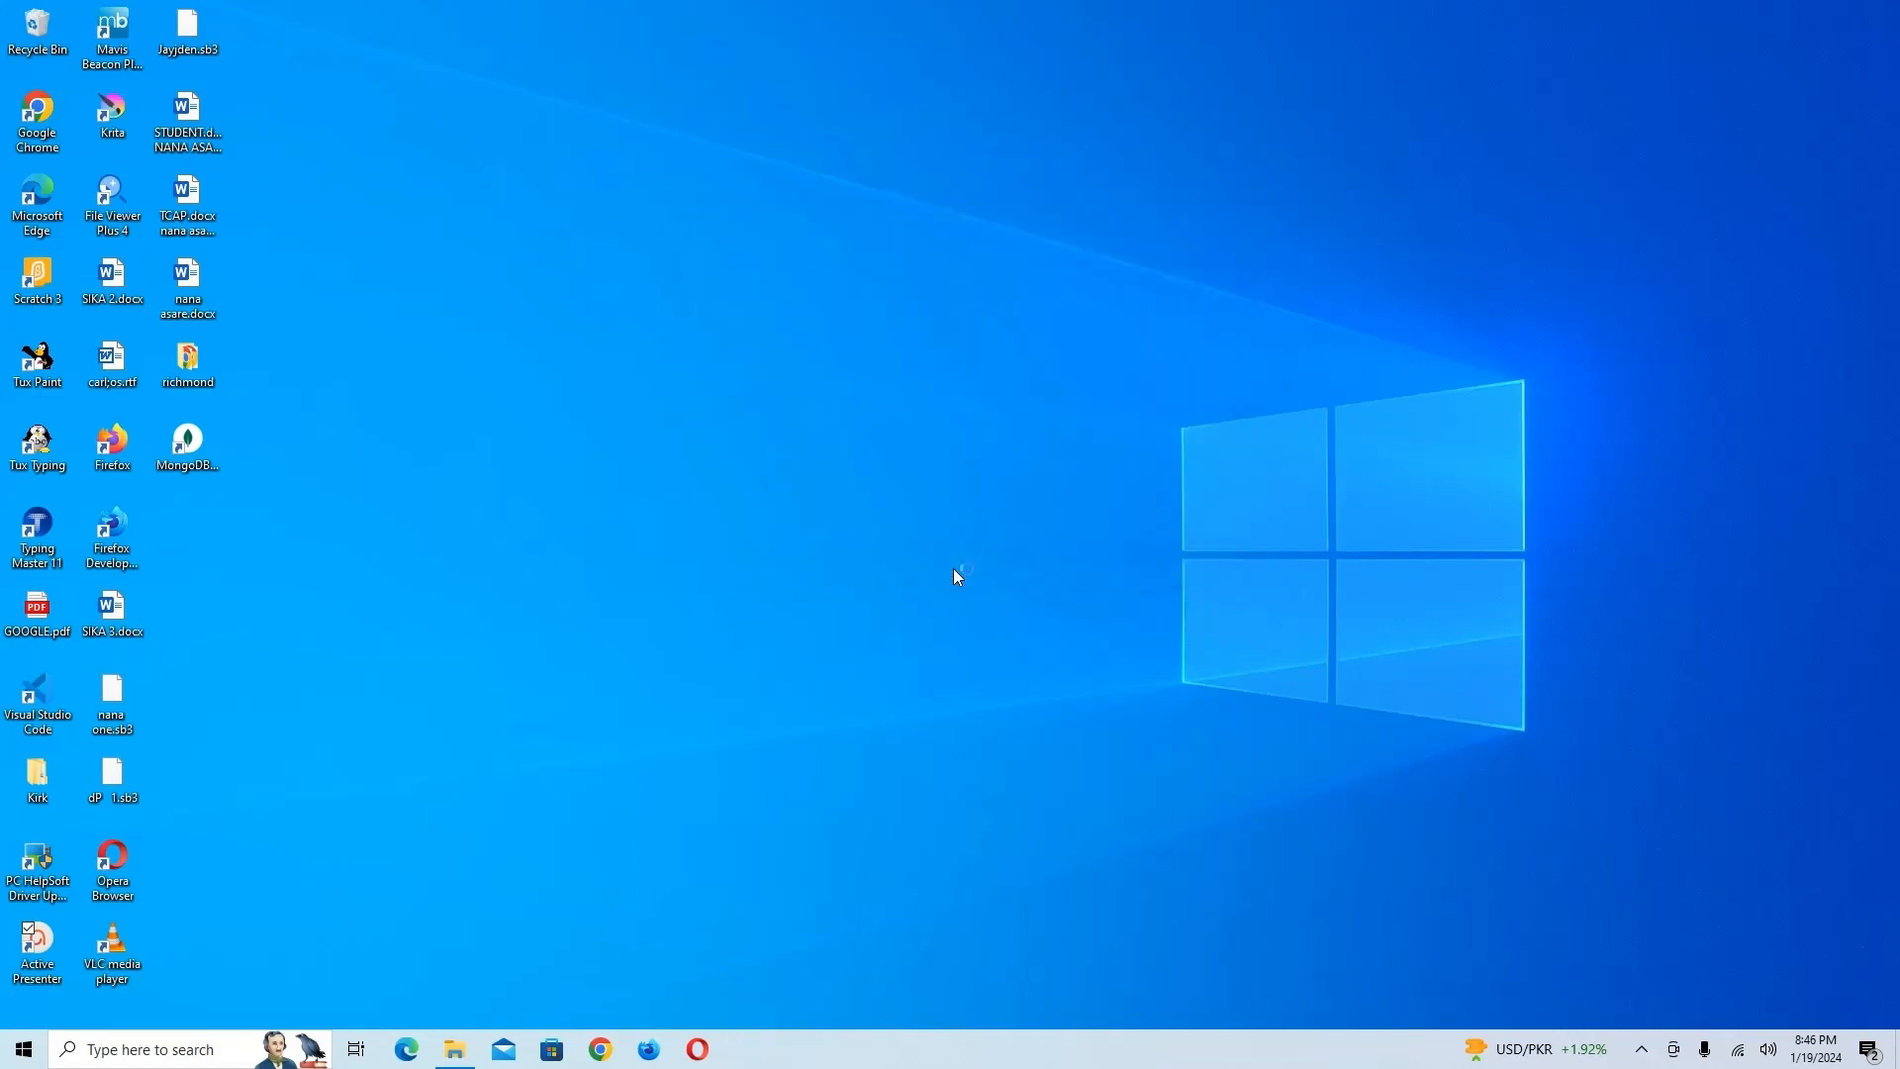
Search Windows for "system" and open the System Configuration app again
left_click(149, 1049)
type("s")
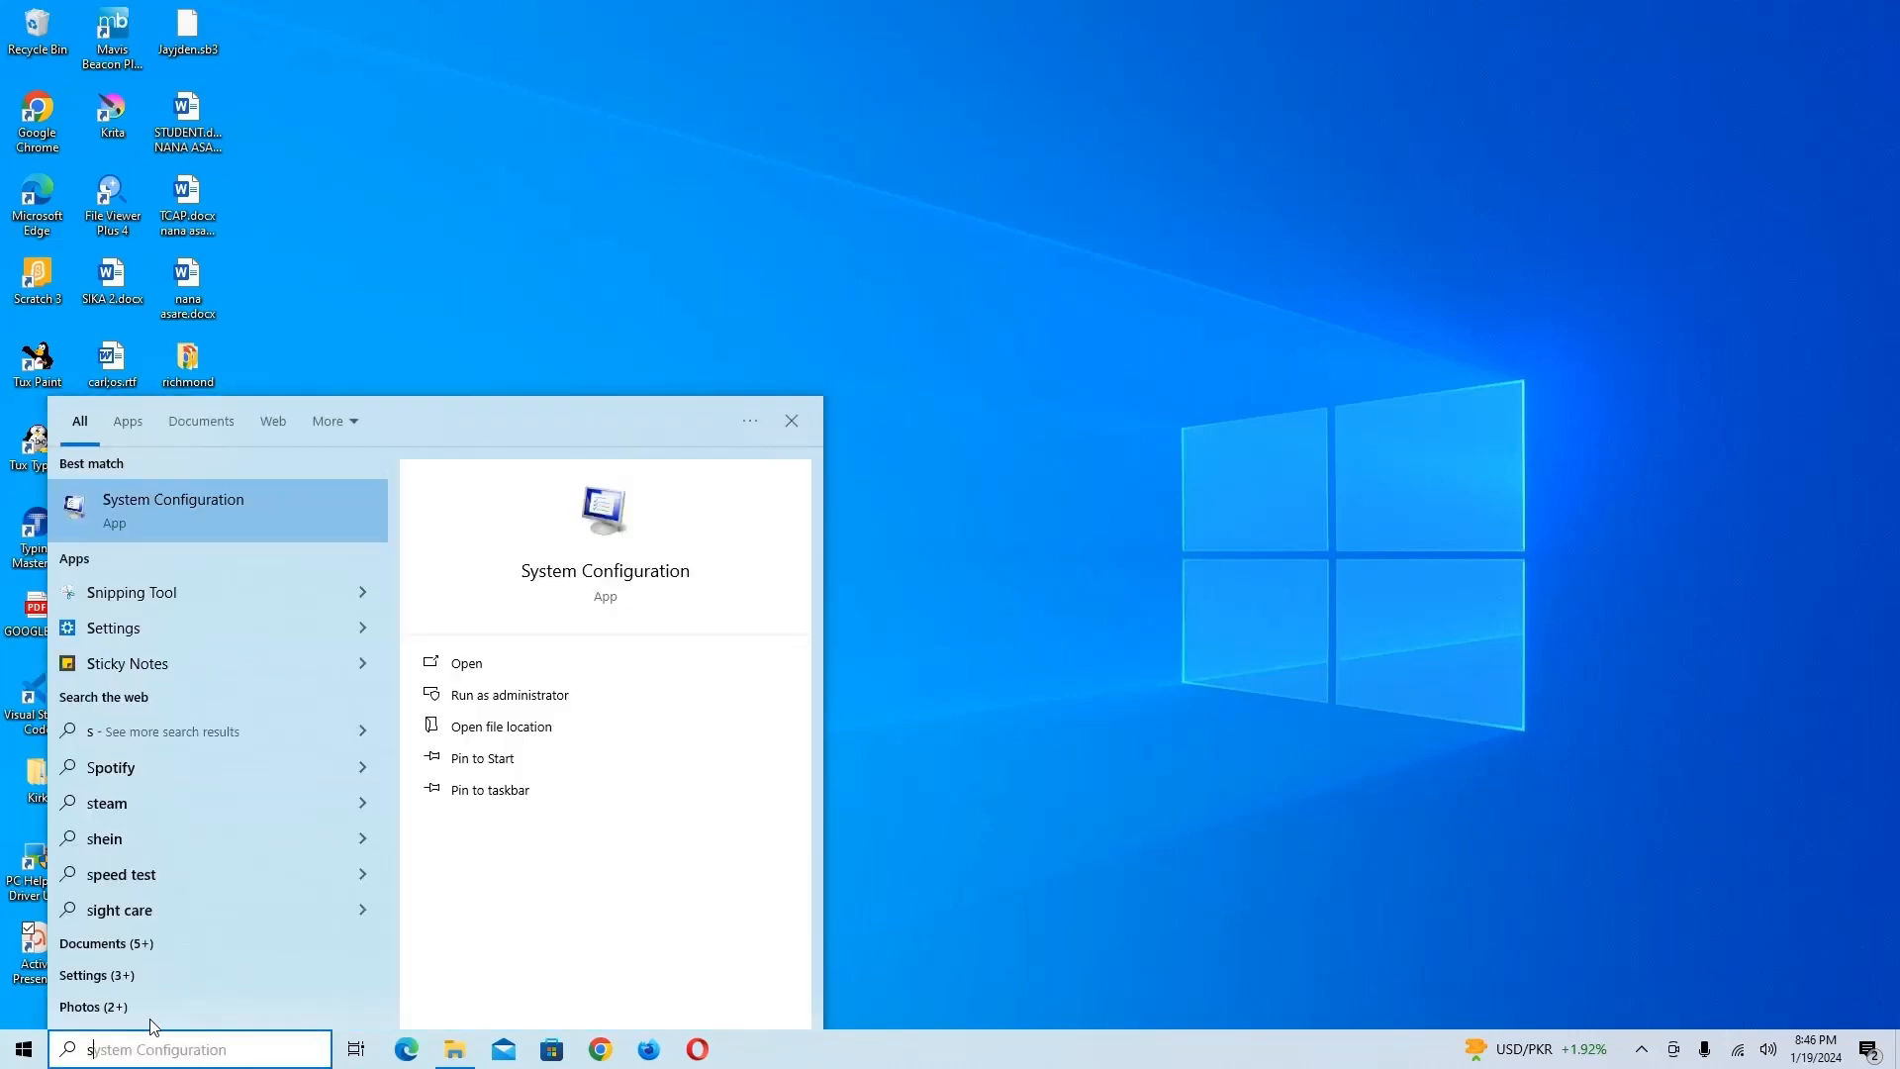
type("ystem")
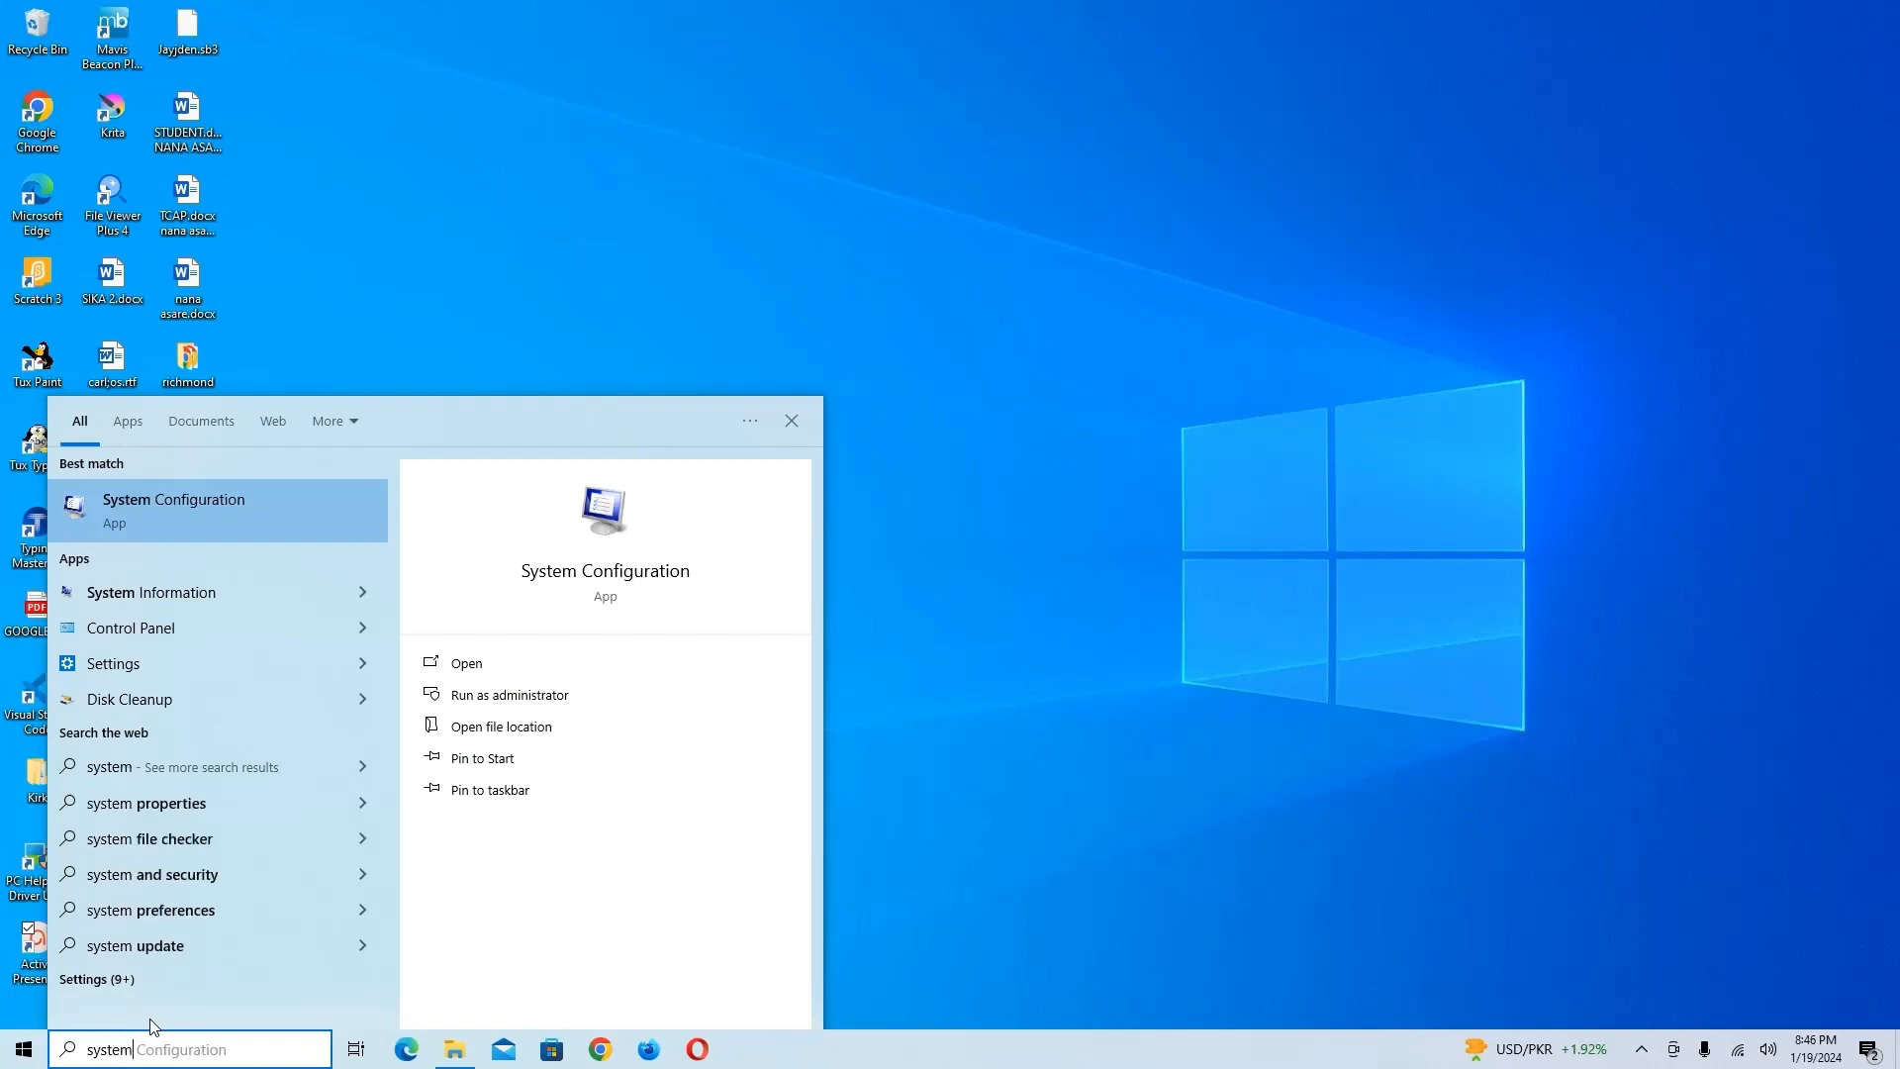
left_click(621, 659)
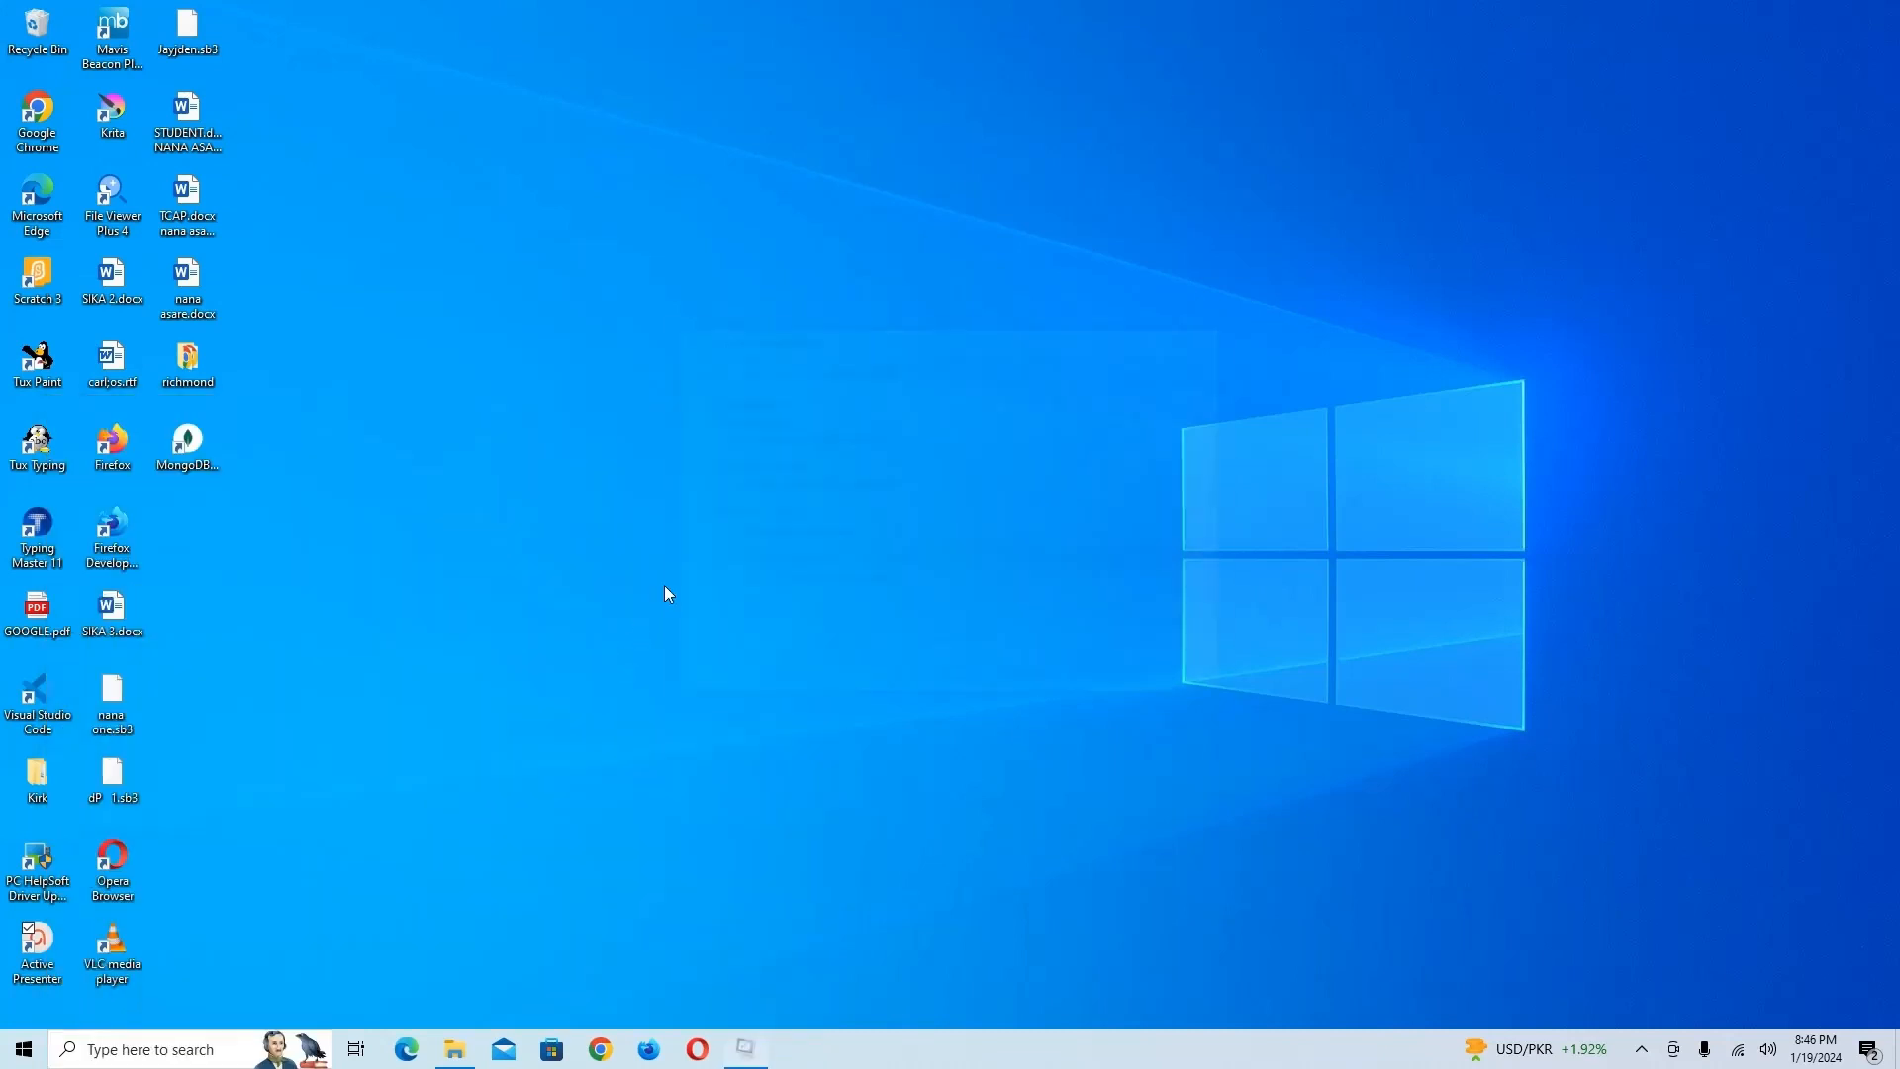
Launch the Change UAC Settings tool from the System Configuration tools
left_click(884, 369)
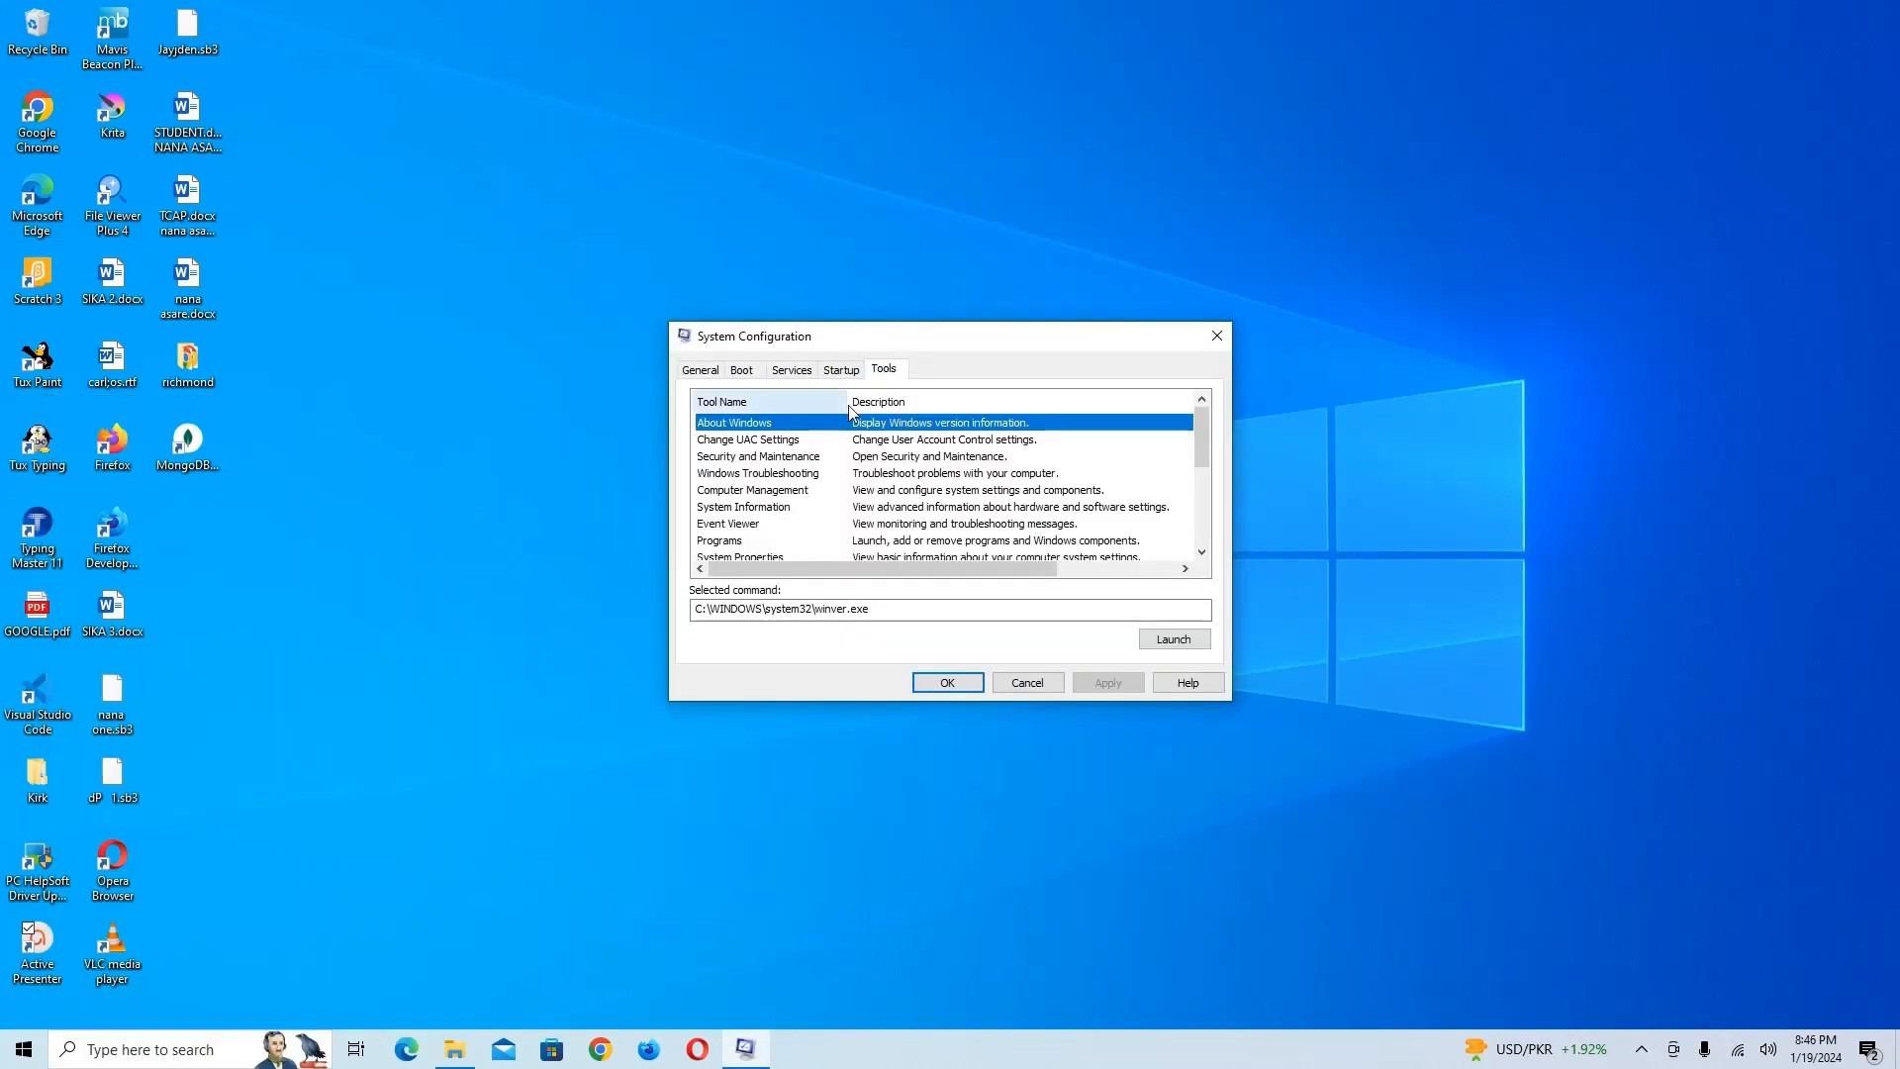
left_click(867, 440)
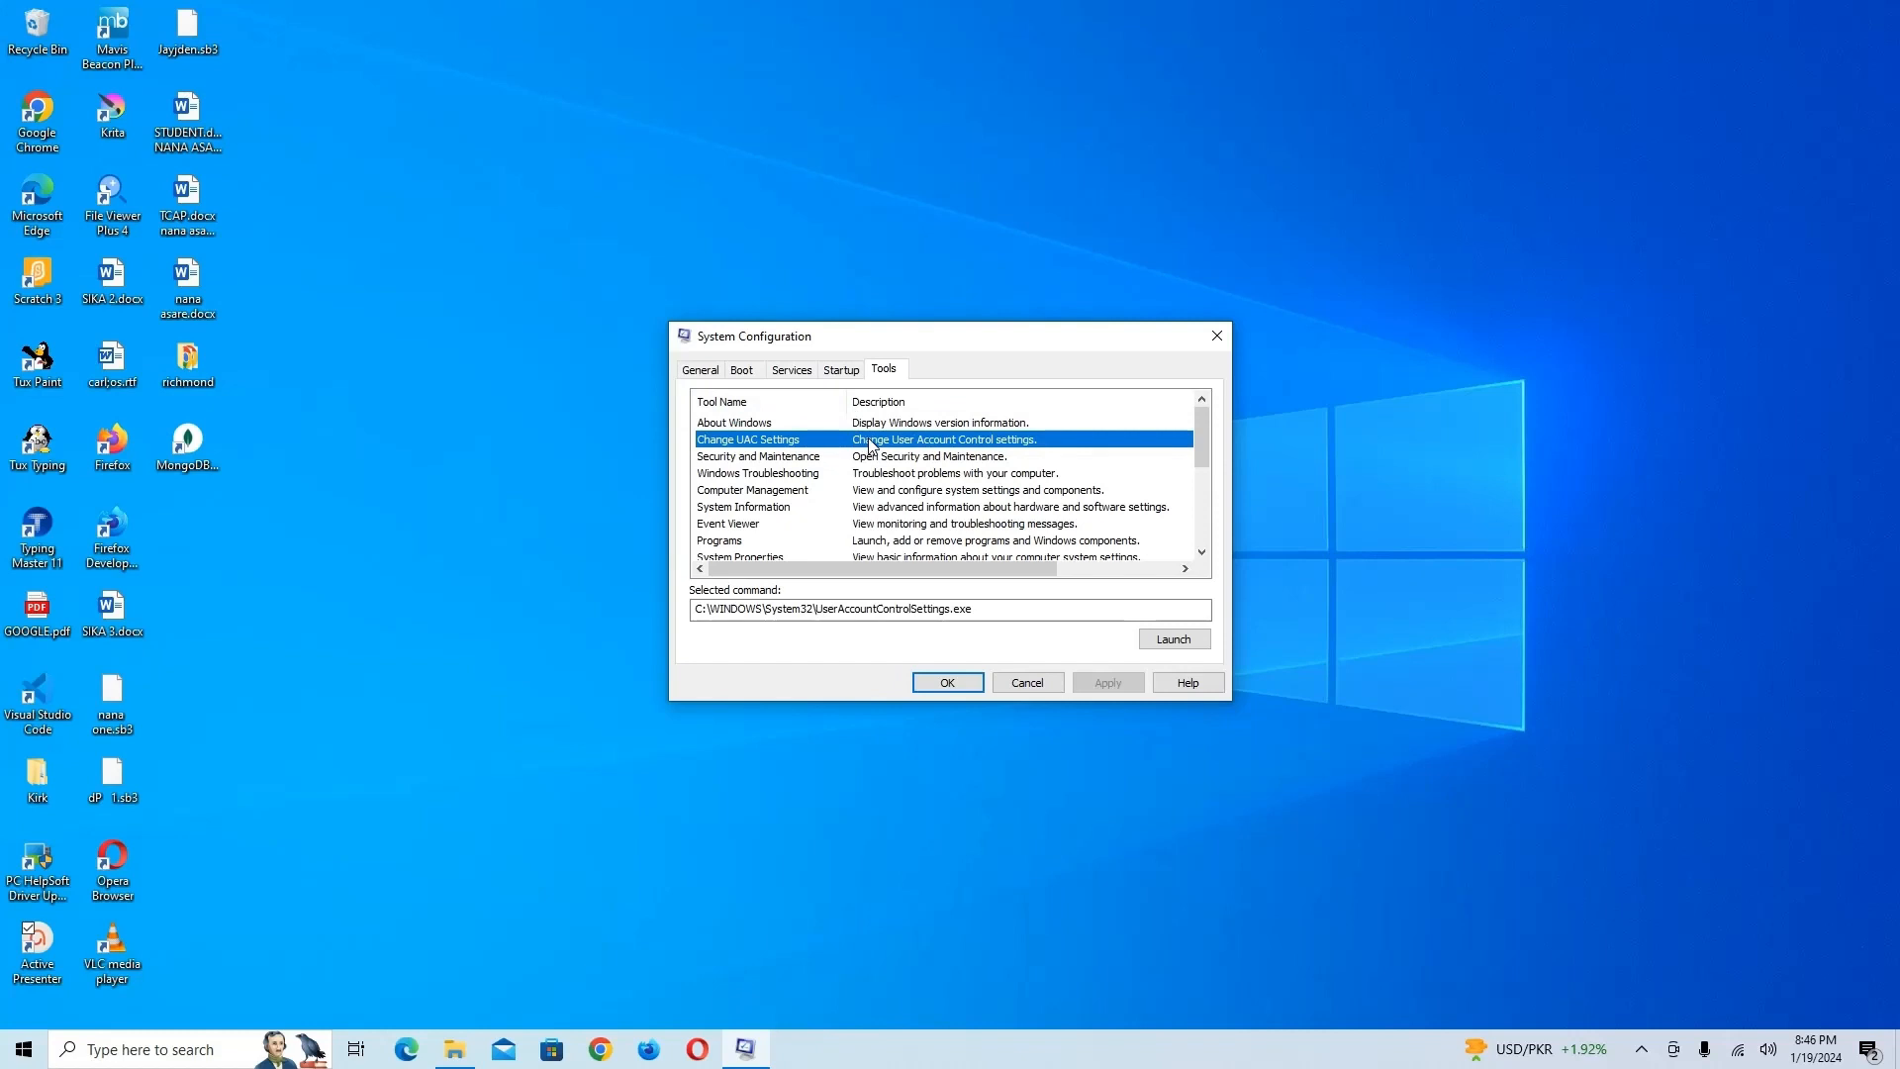
left_click(1168, 641)
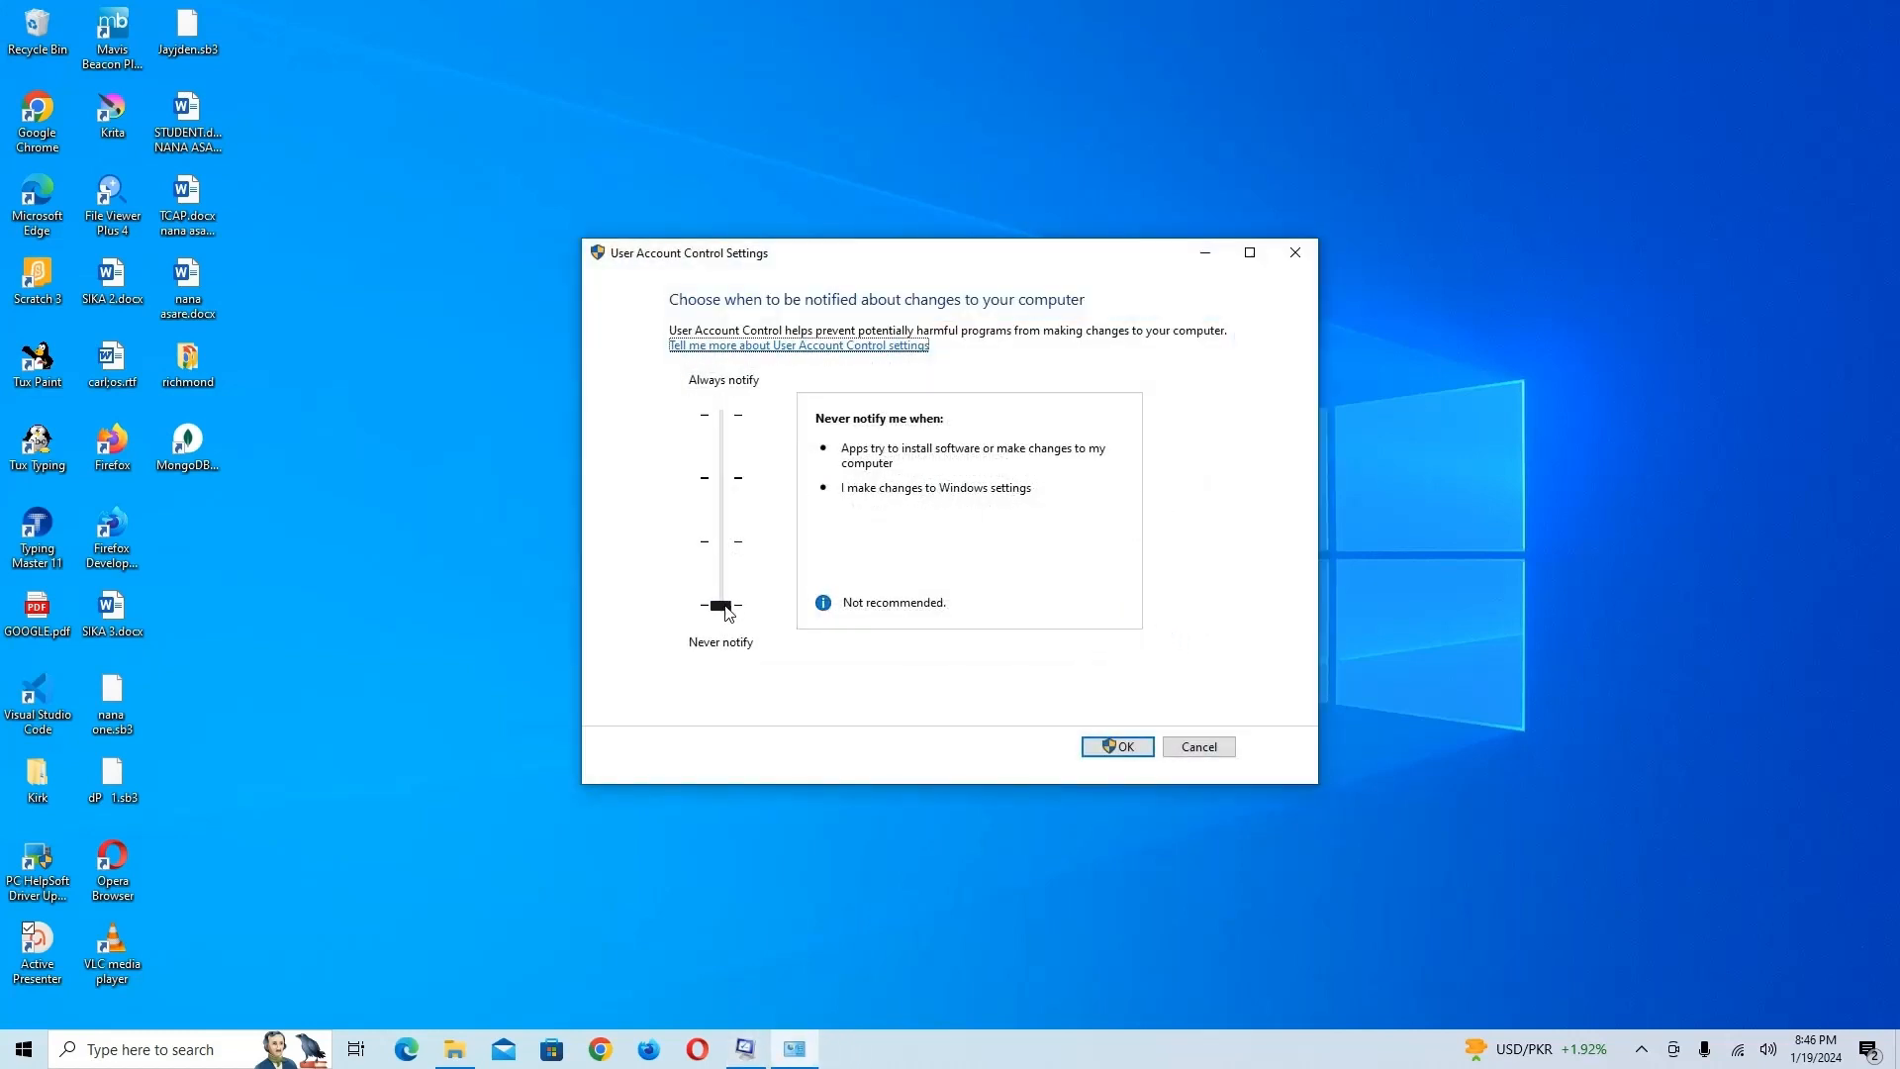
Set the User Account Control notification level to Never notify, confirm it and close System Configuration
left_click_drag(726, 608, 724, 529)
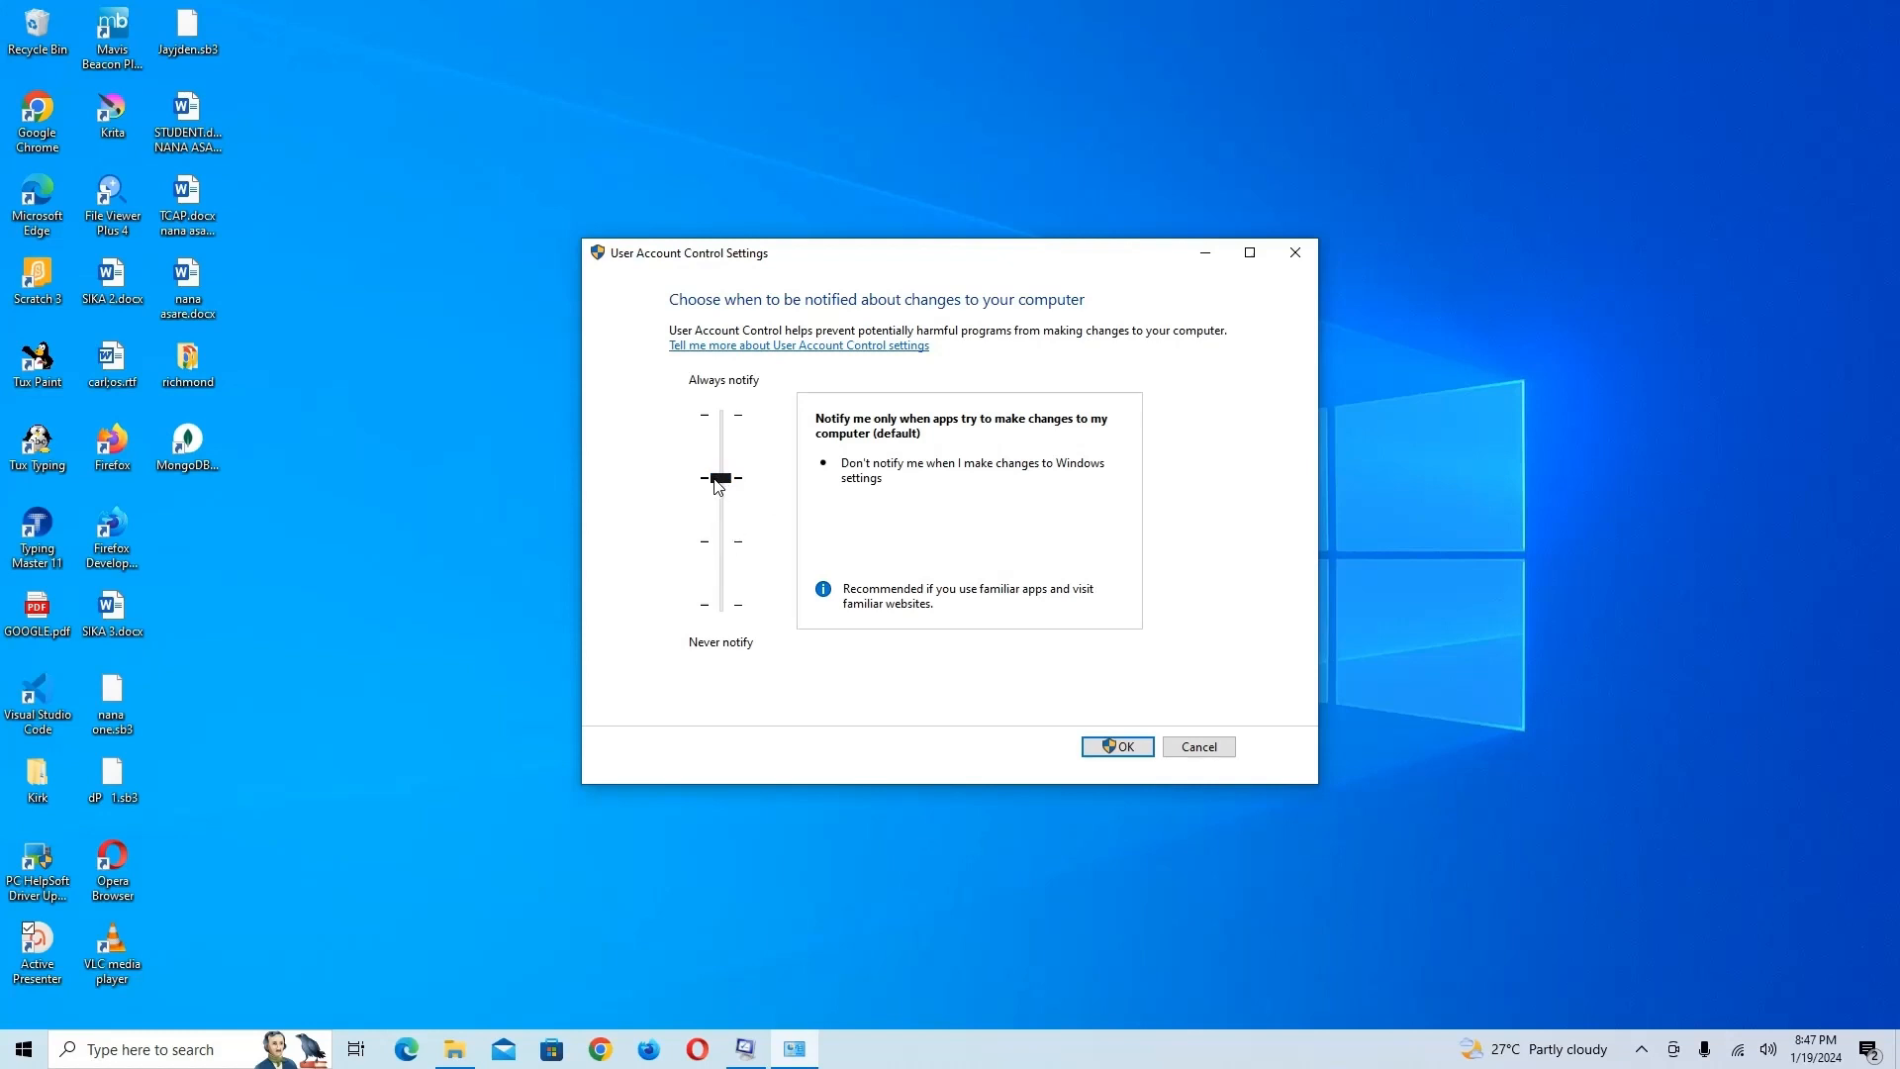
left_click_drag(720, 485, 737, 618)
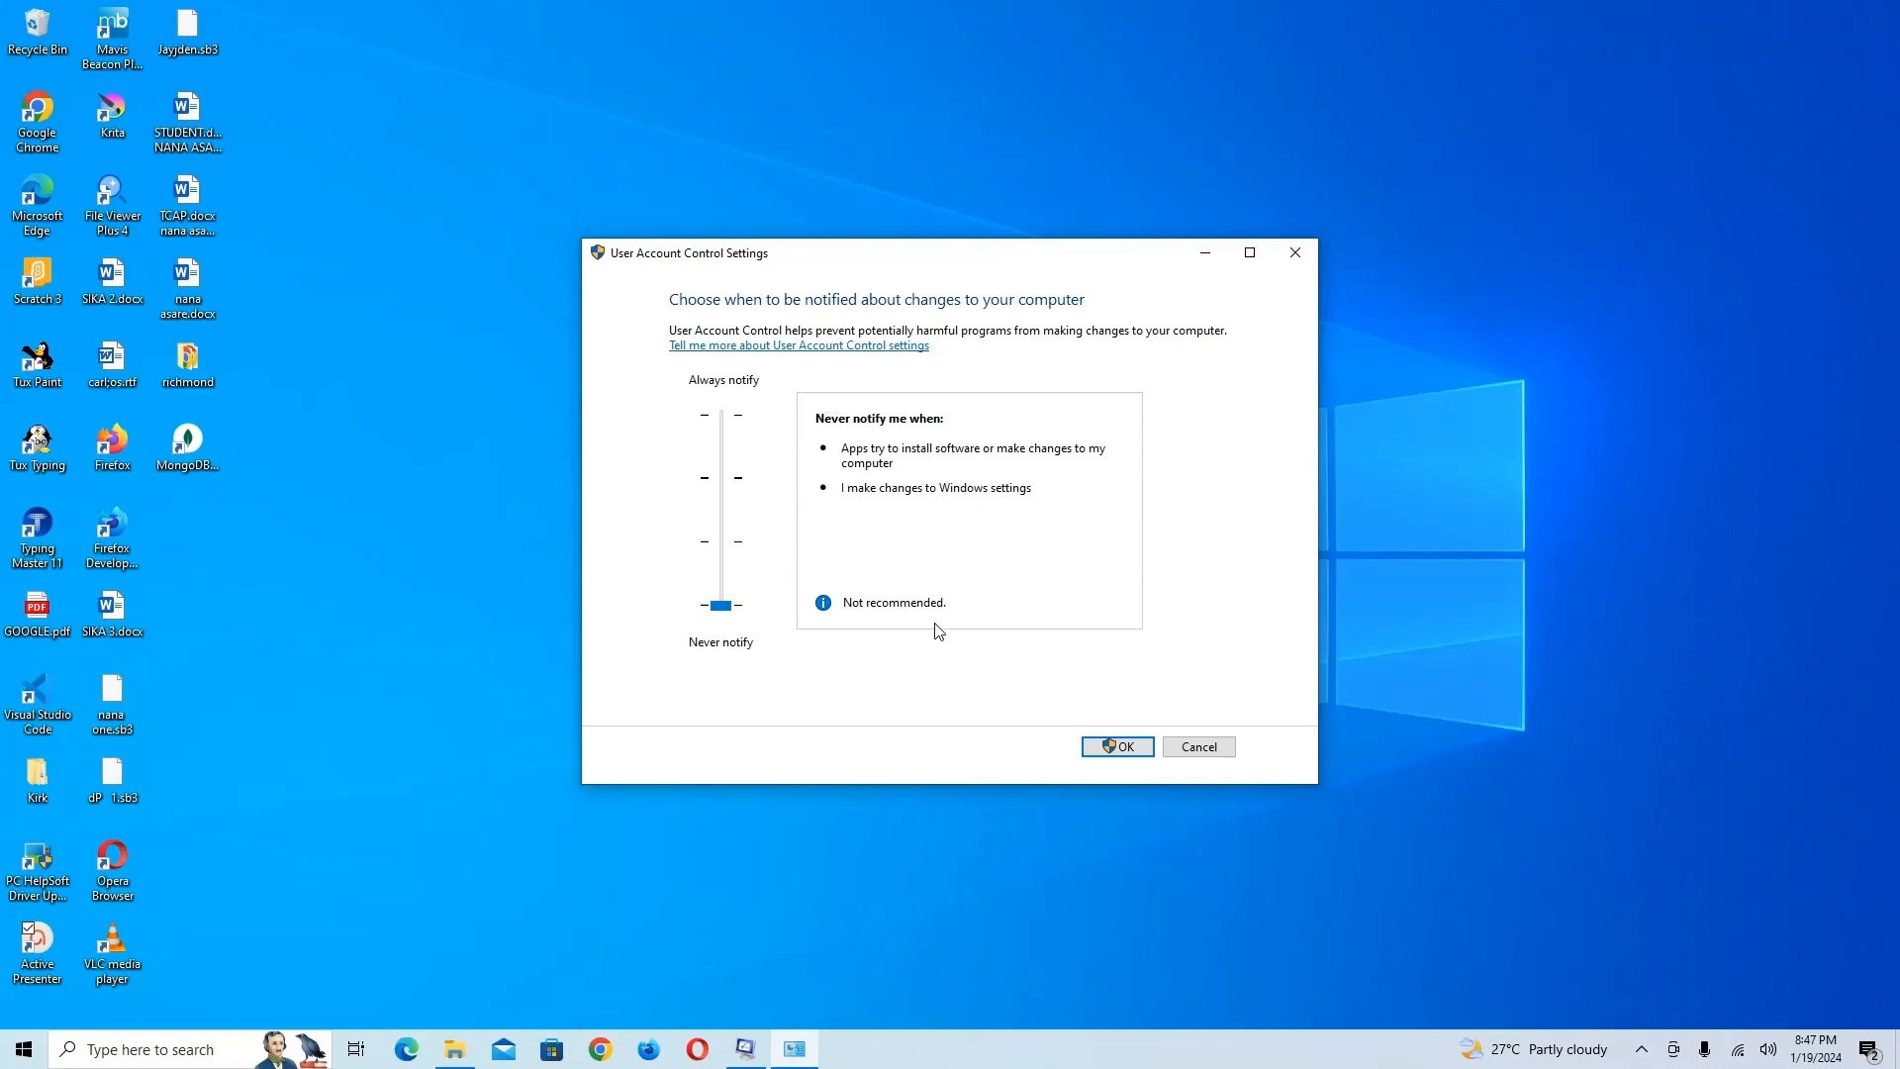
left_click(1108, 746)
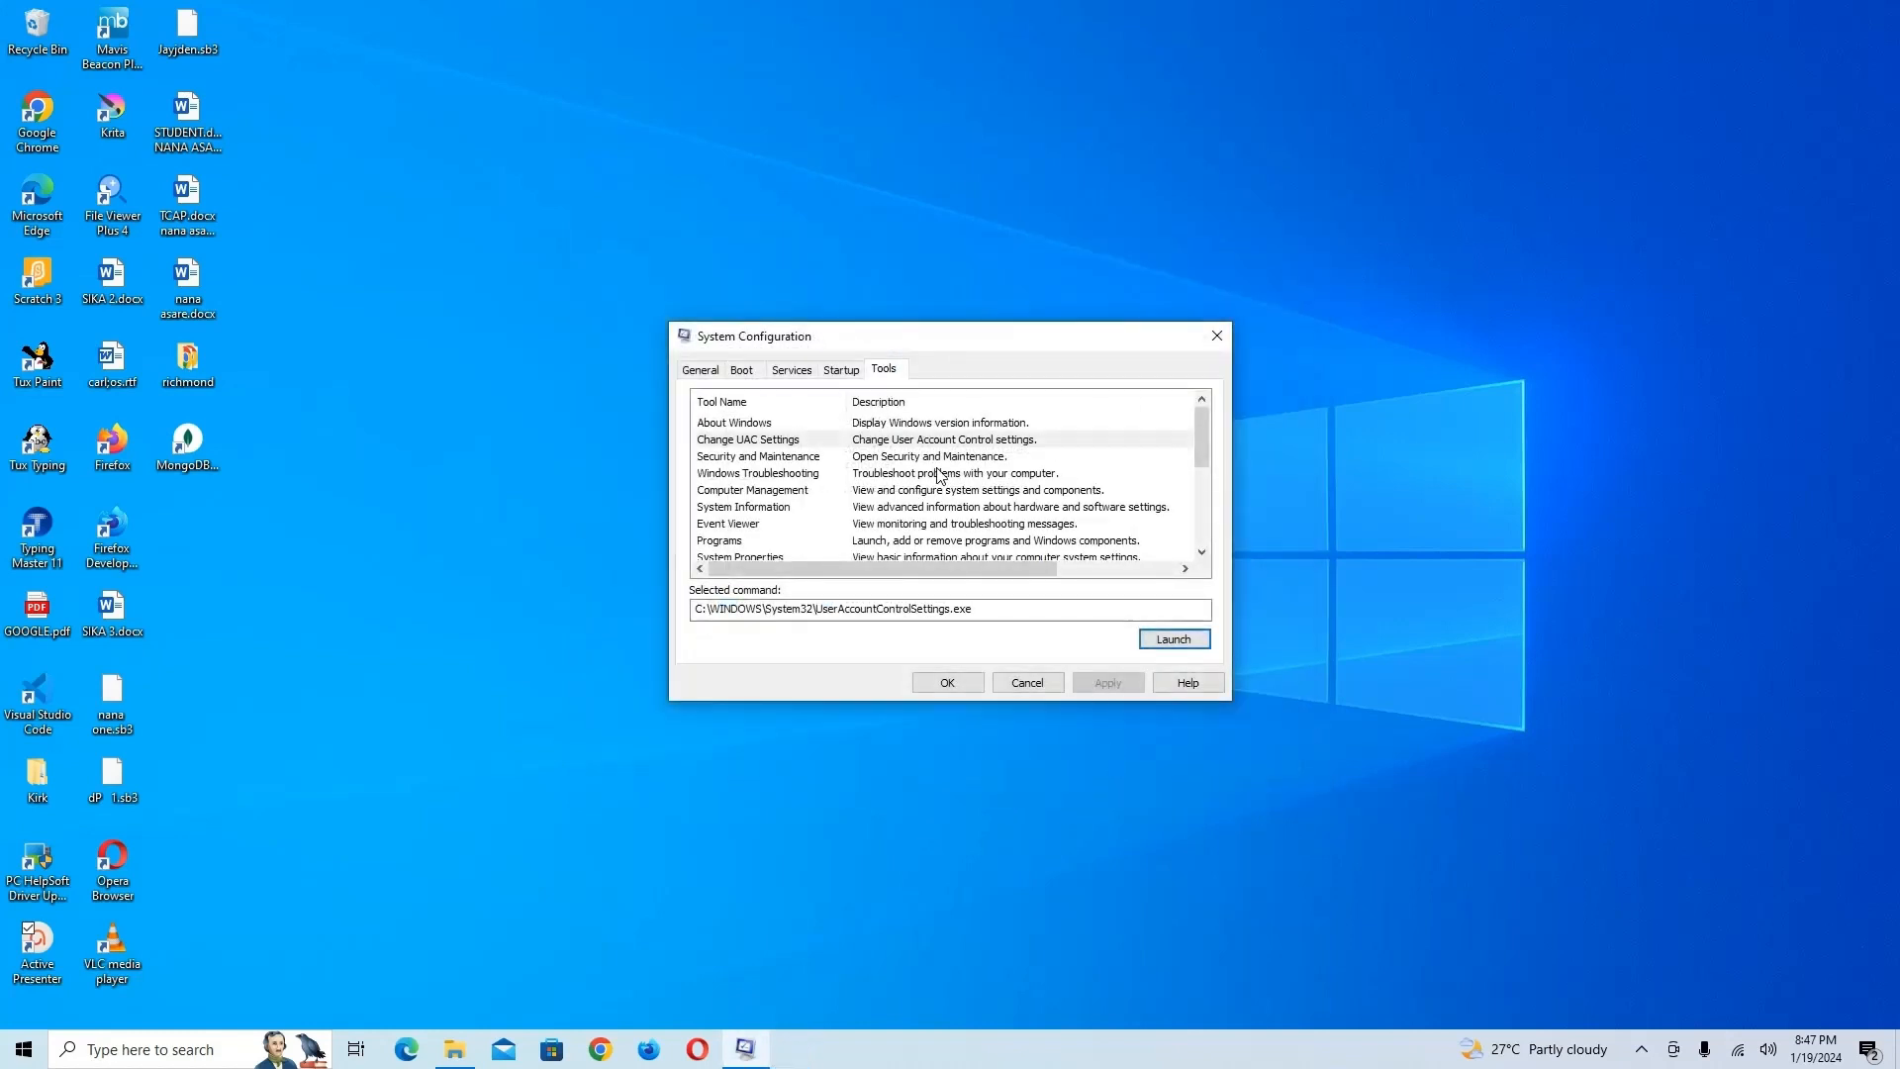
left_click(970, 682)
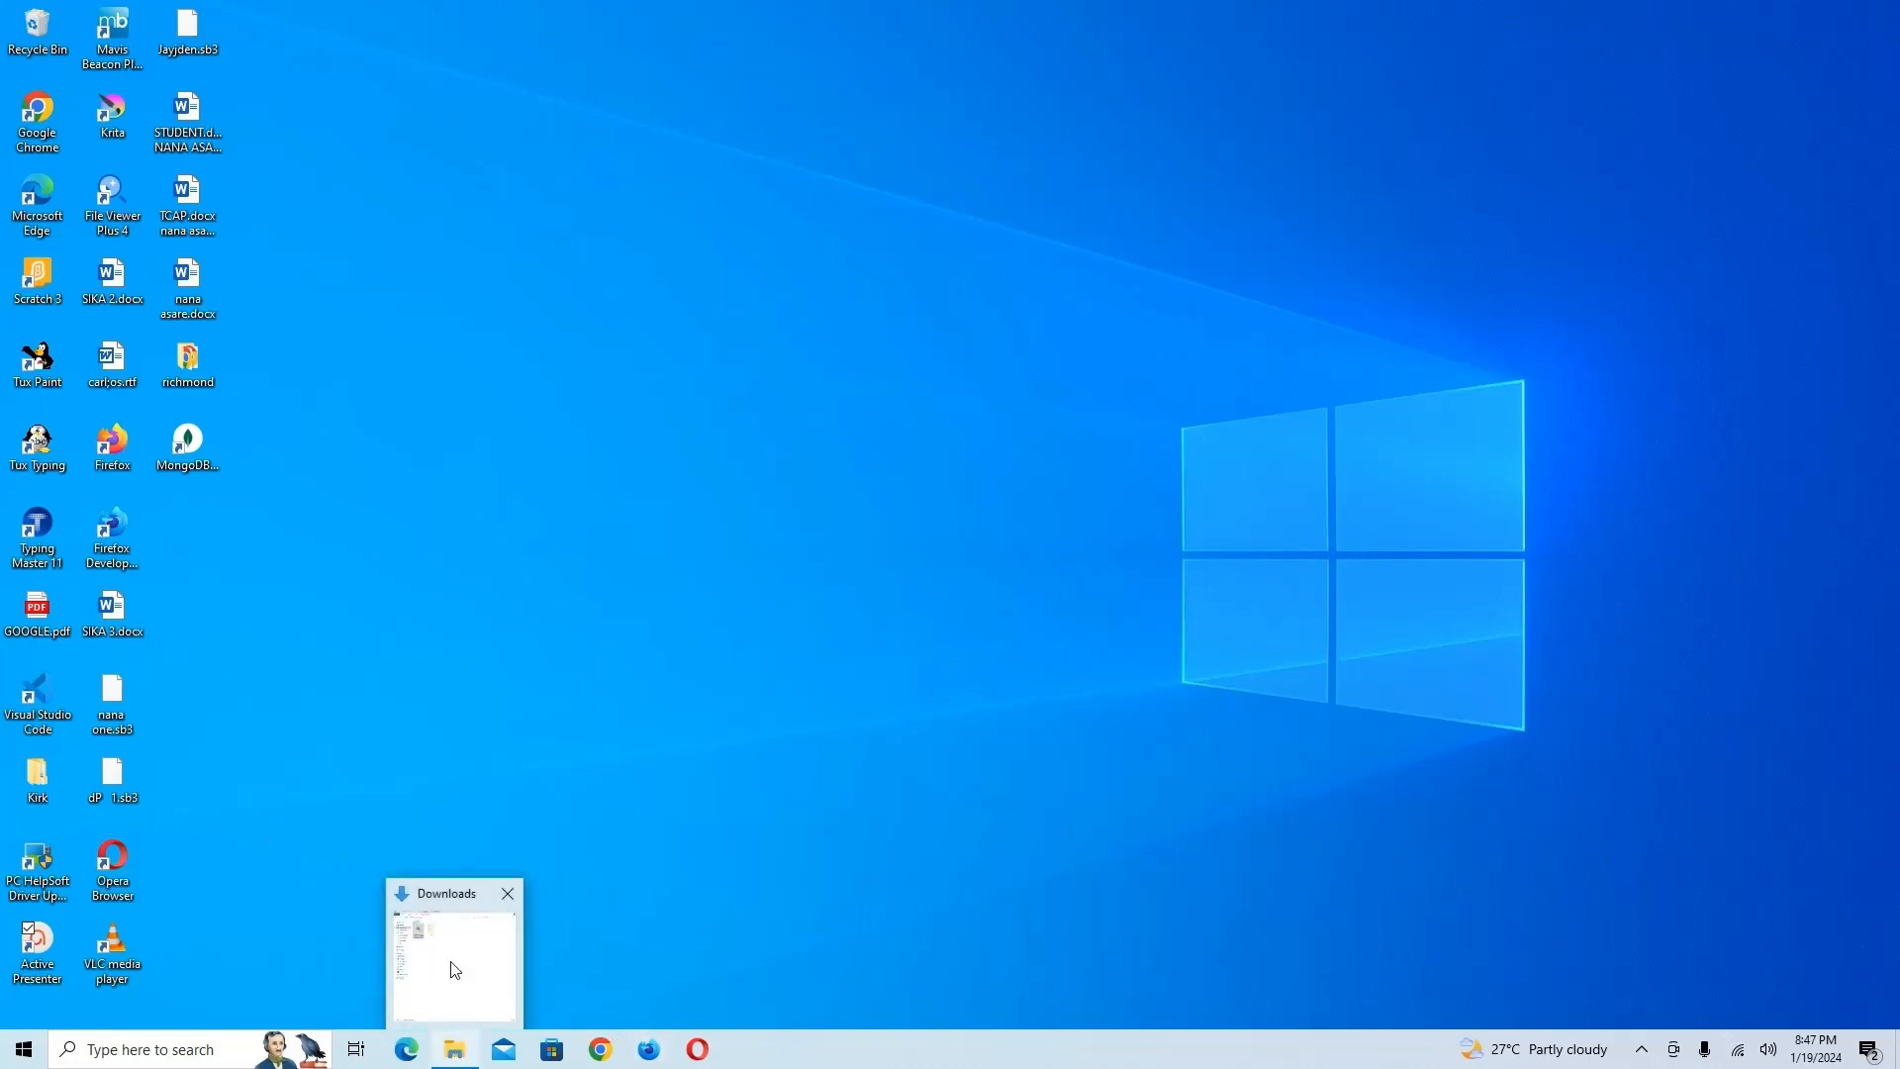
Run the XAMPP installer again from the Downloads folder, acknowledge the User Account Control warning and abort the setup
left_click(449, 965)
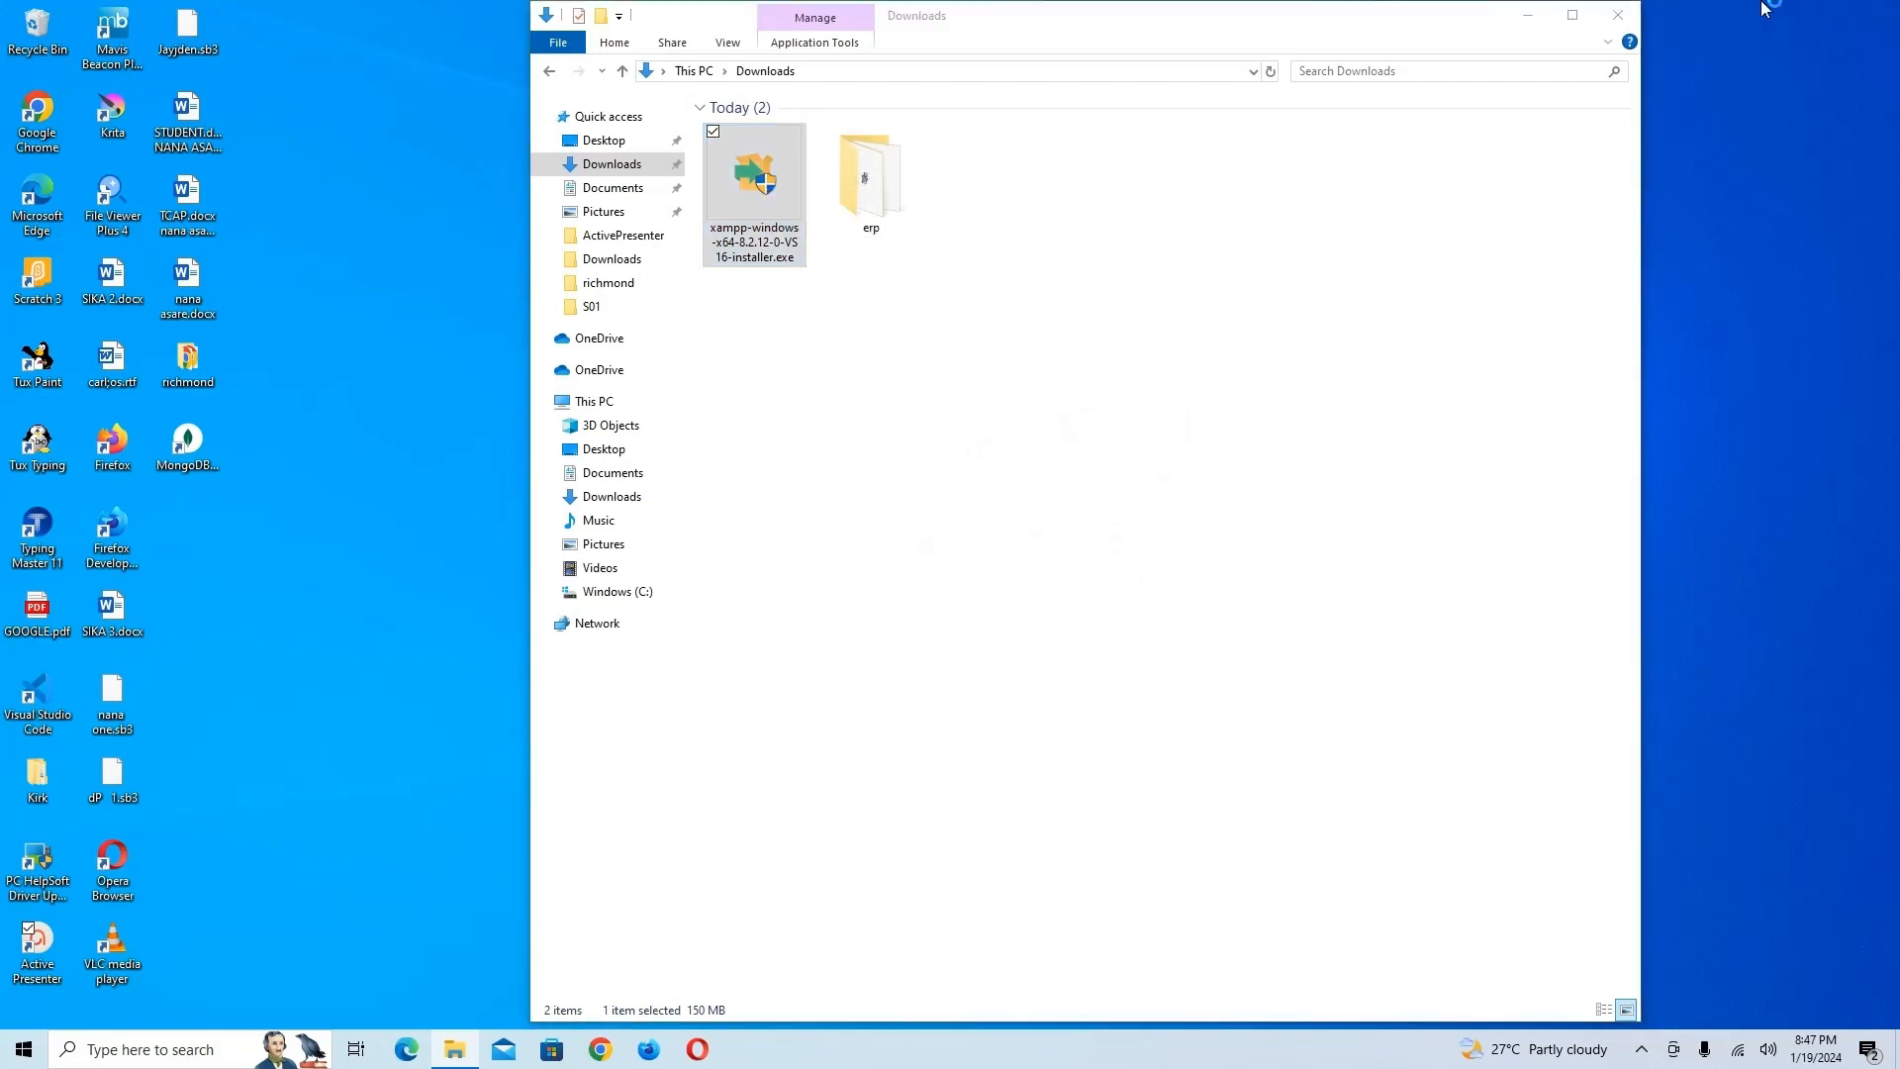
left_click(1528, 17)
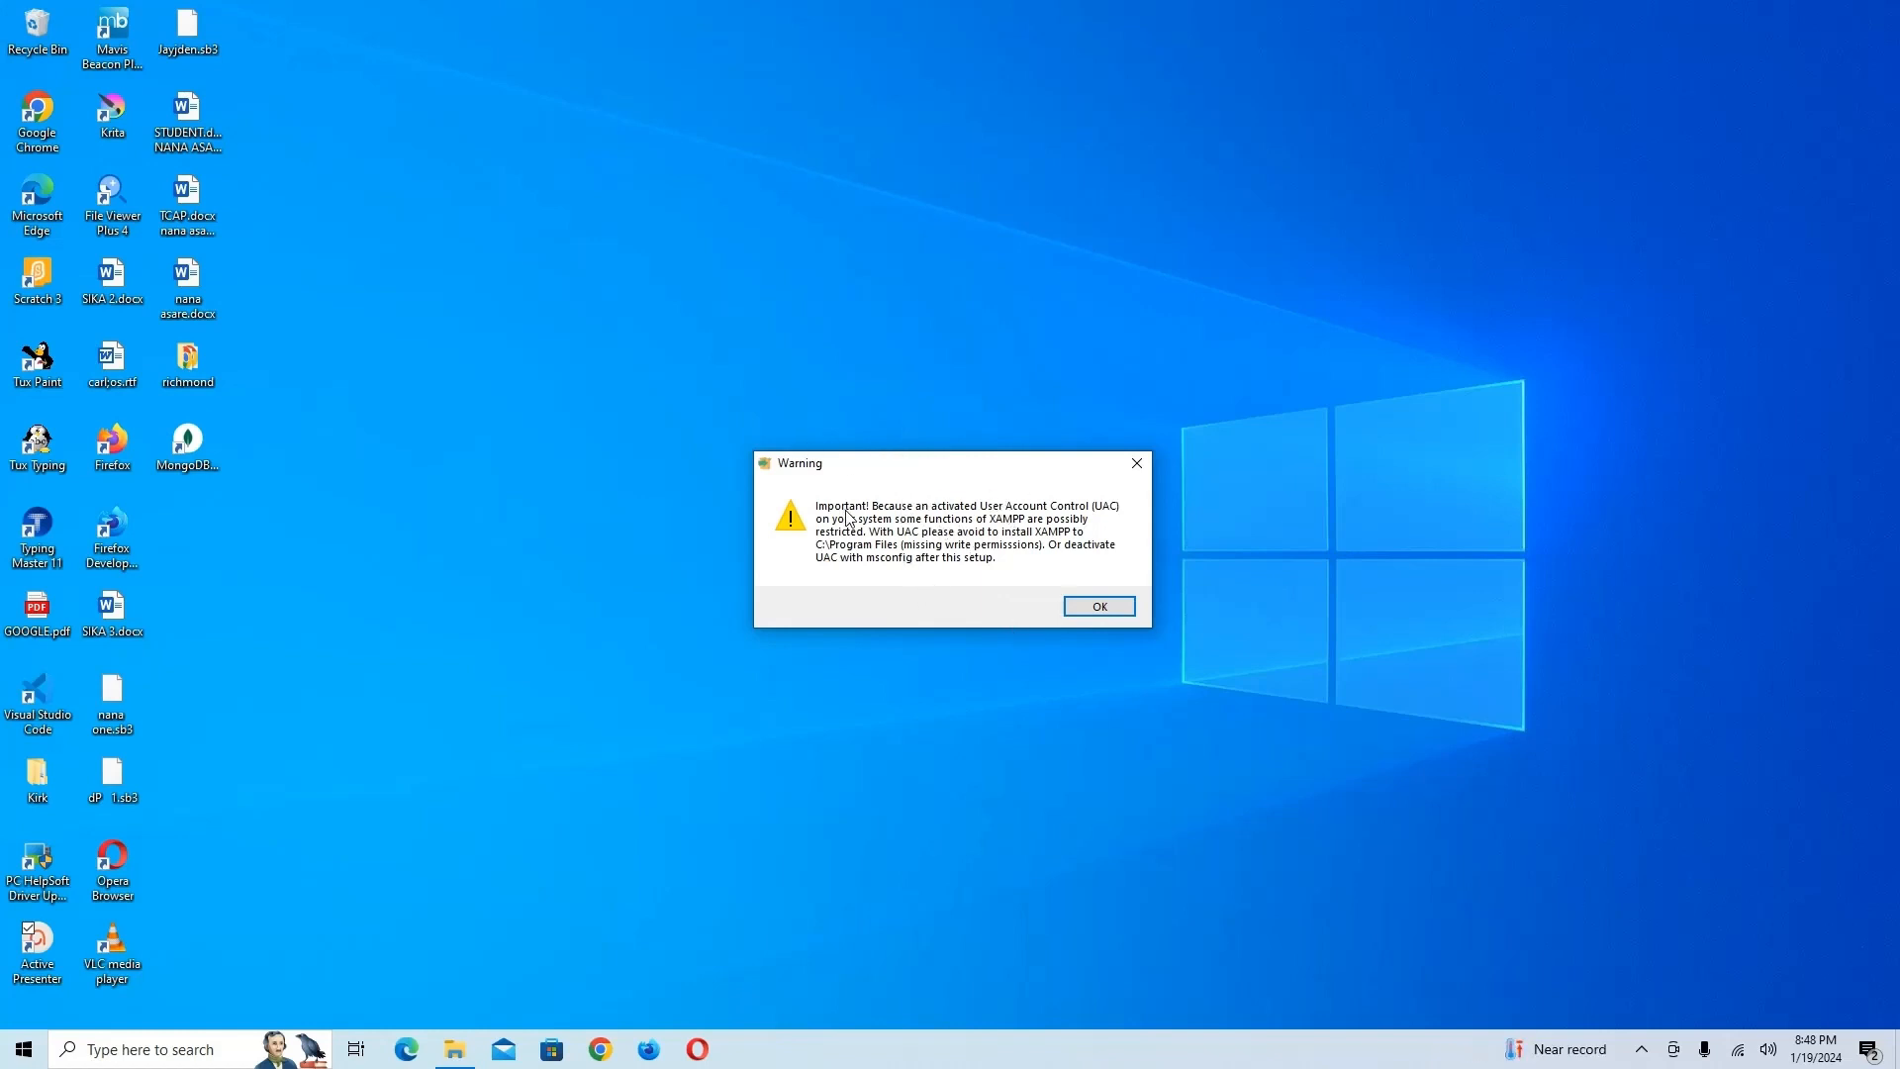
left_click(1120, 608)
left_click(1135, 715)
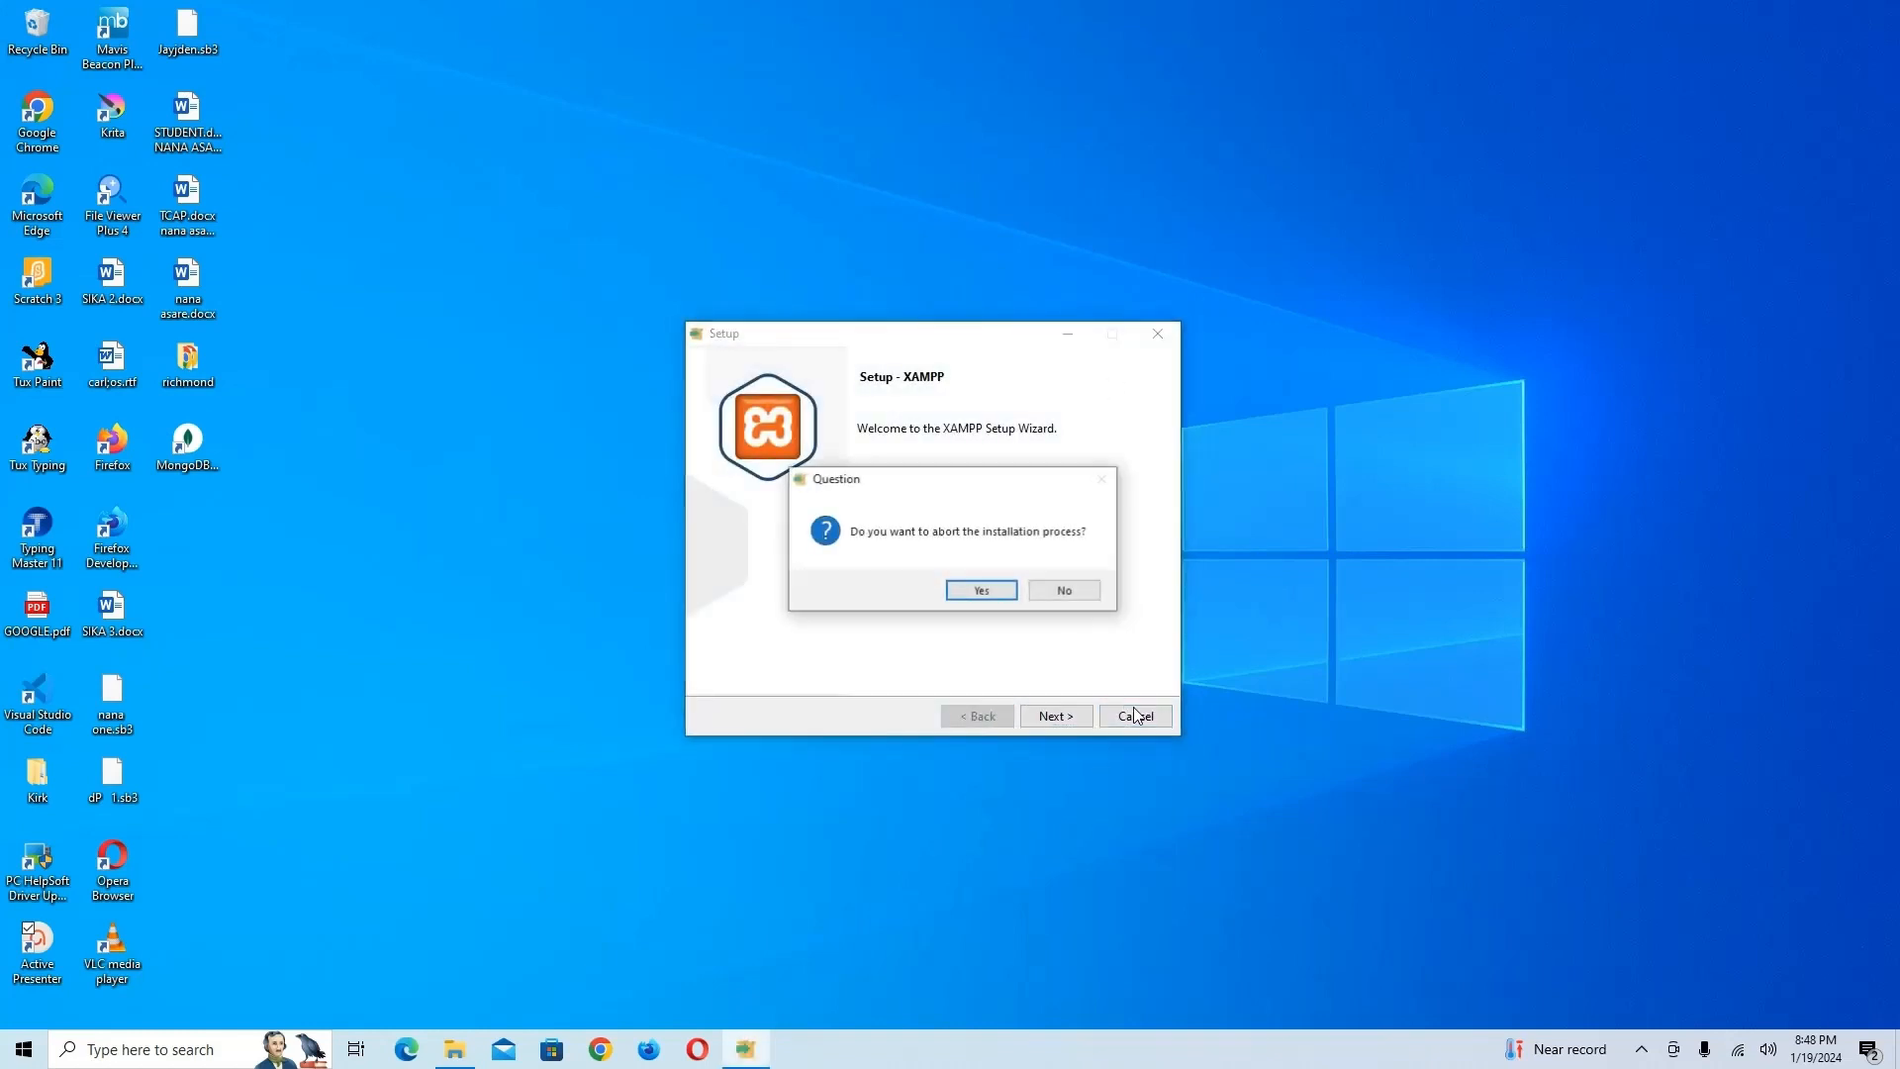
left_click(989, 592)
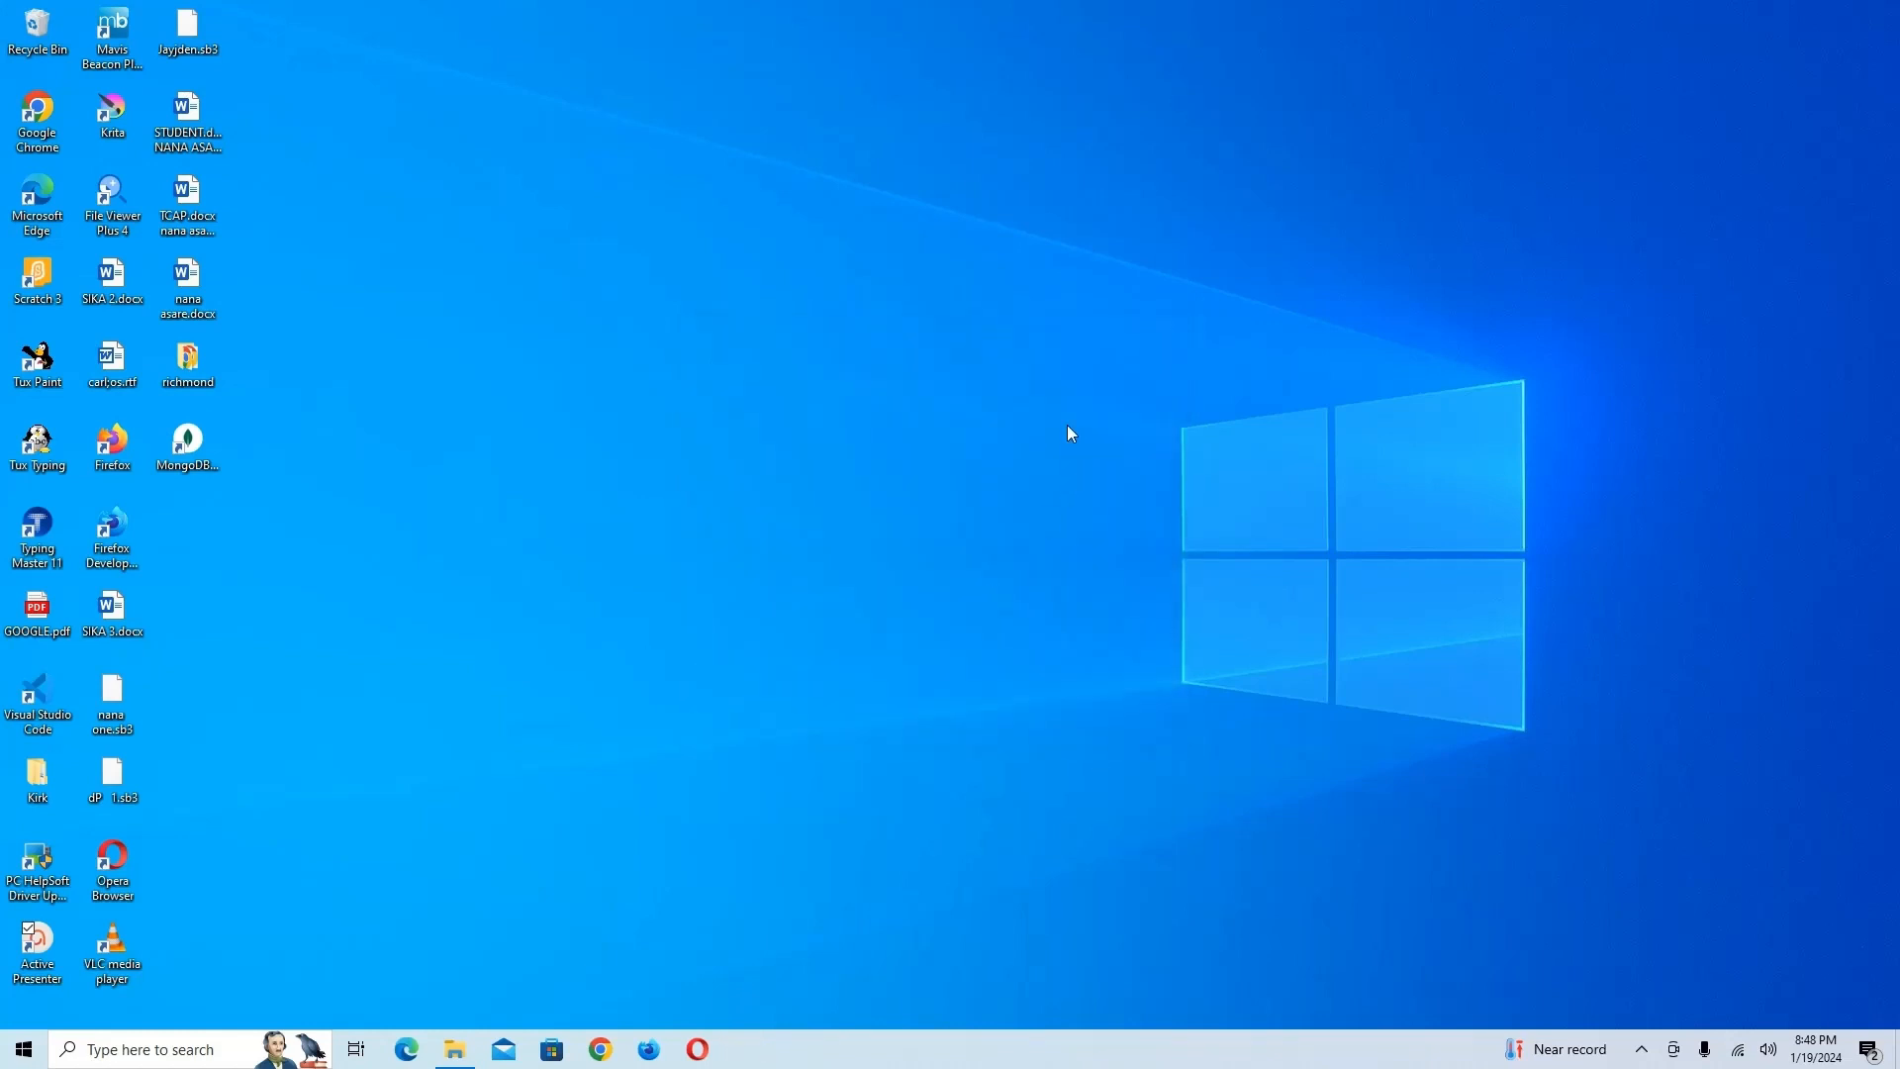
Search Windows for "Regist", open the Registry Editor and move its window toward the middle of the screen
left_click(177, 1059)
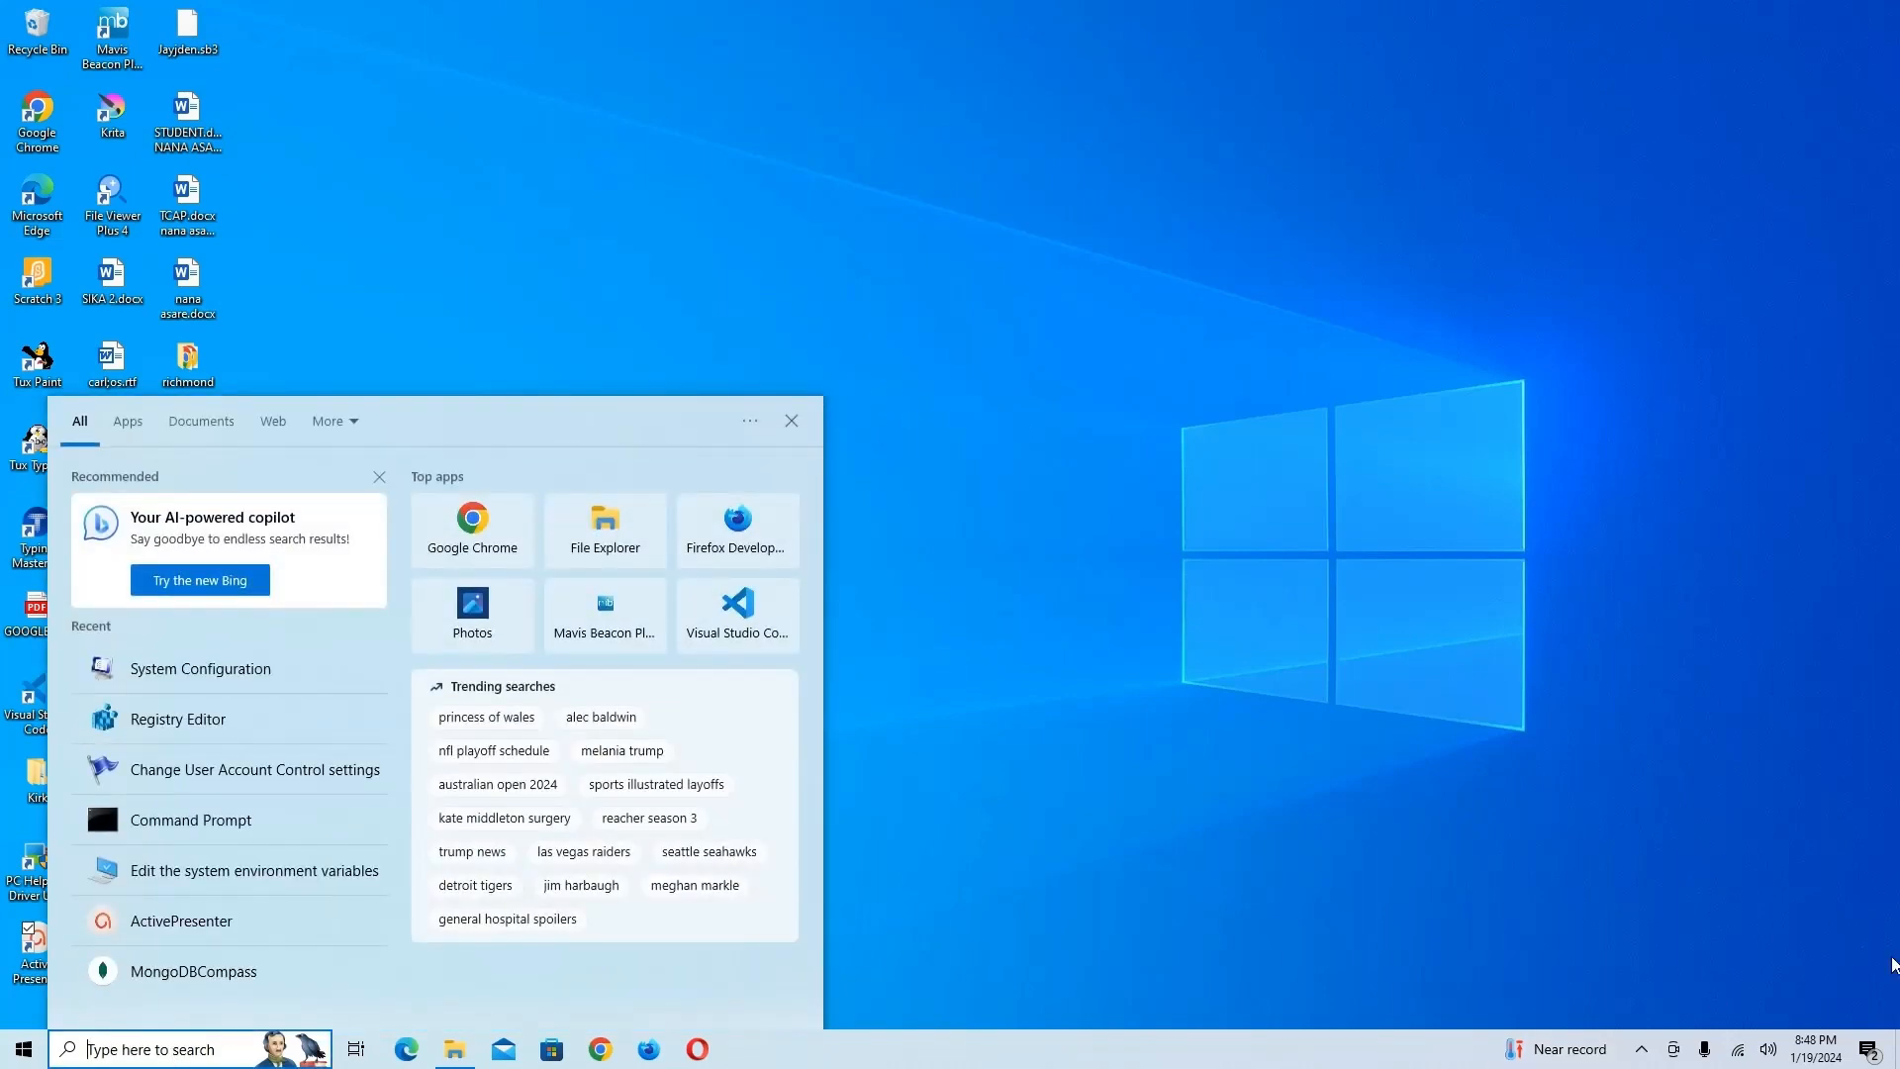
type("R")
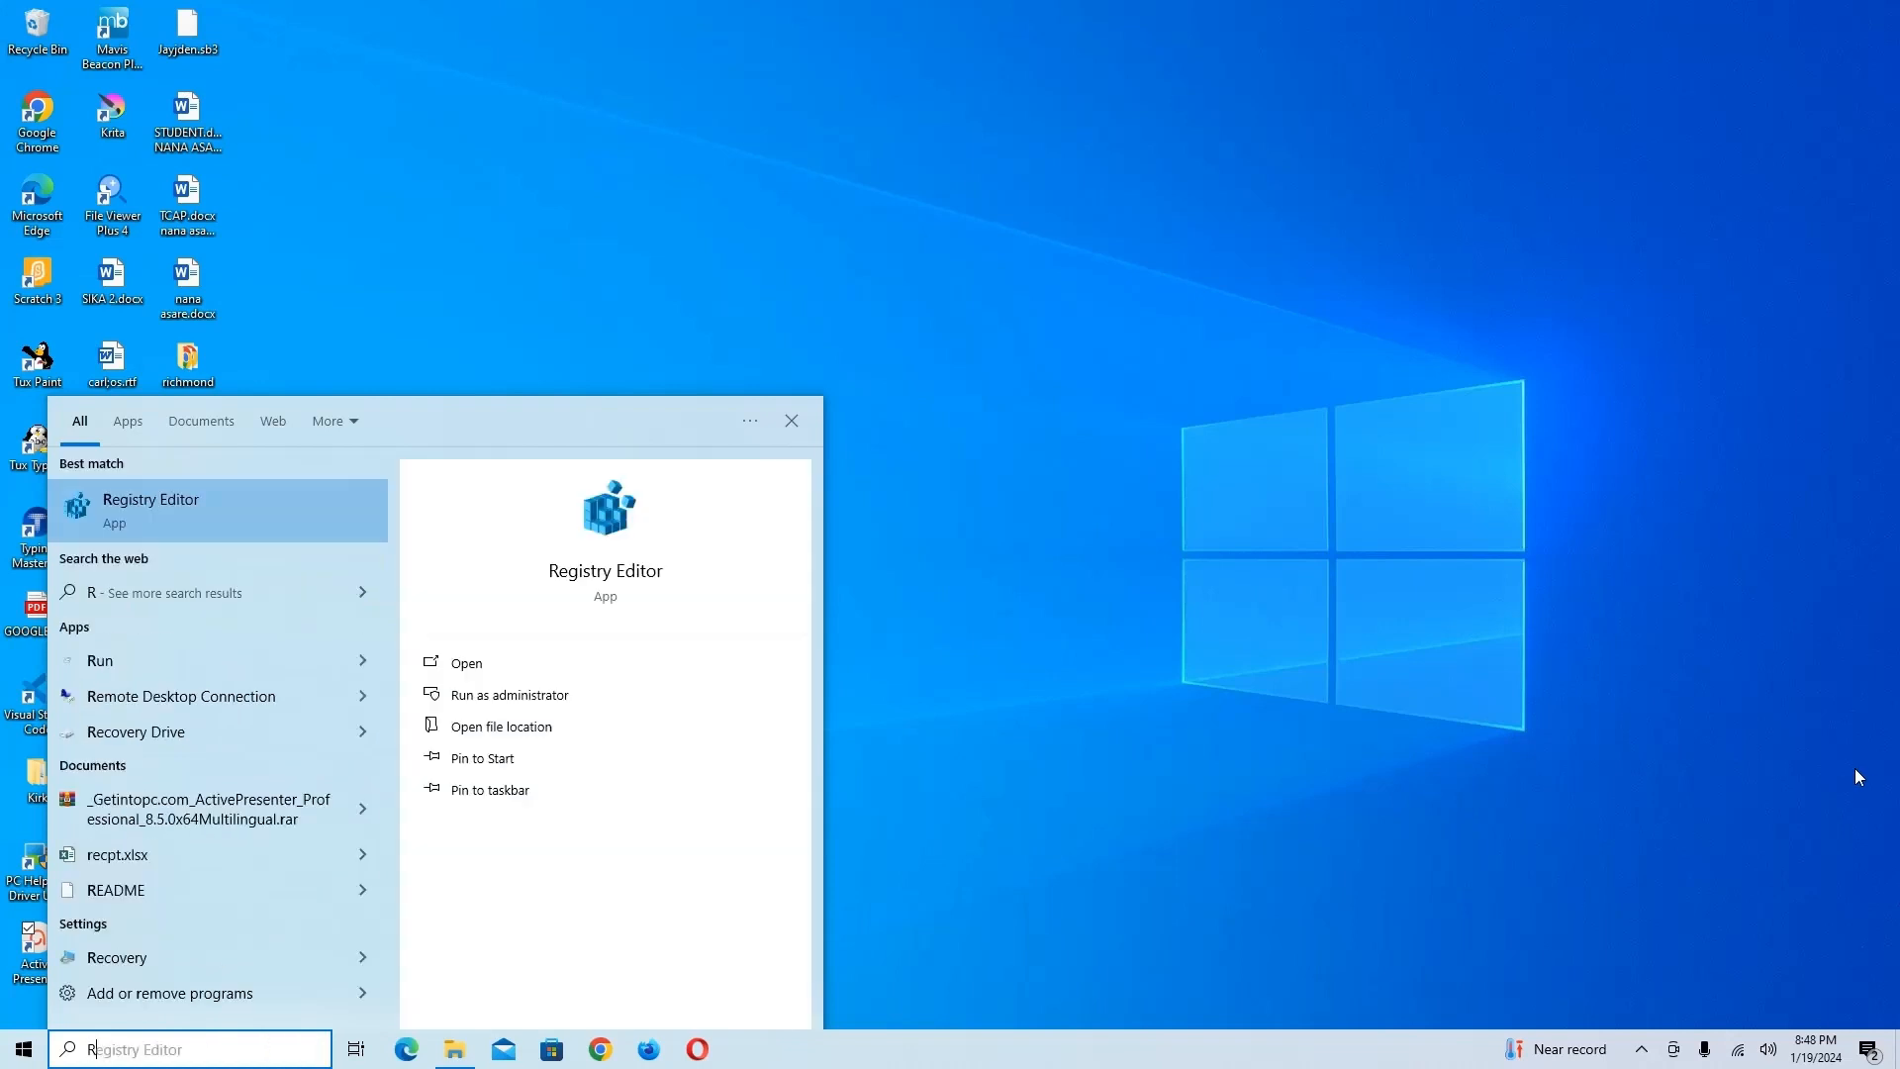
type("egis")
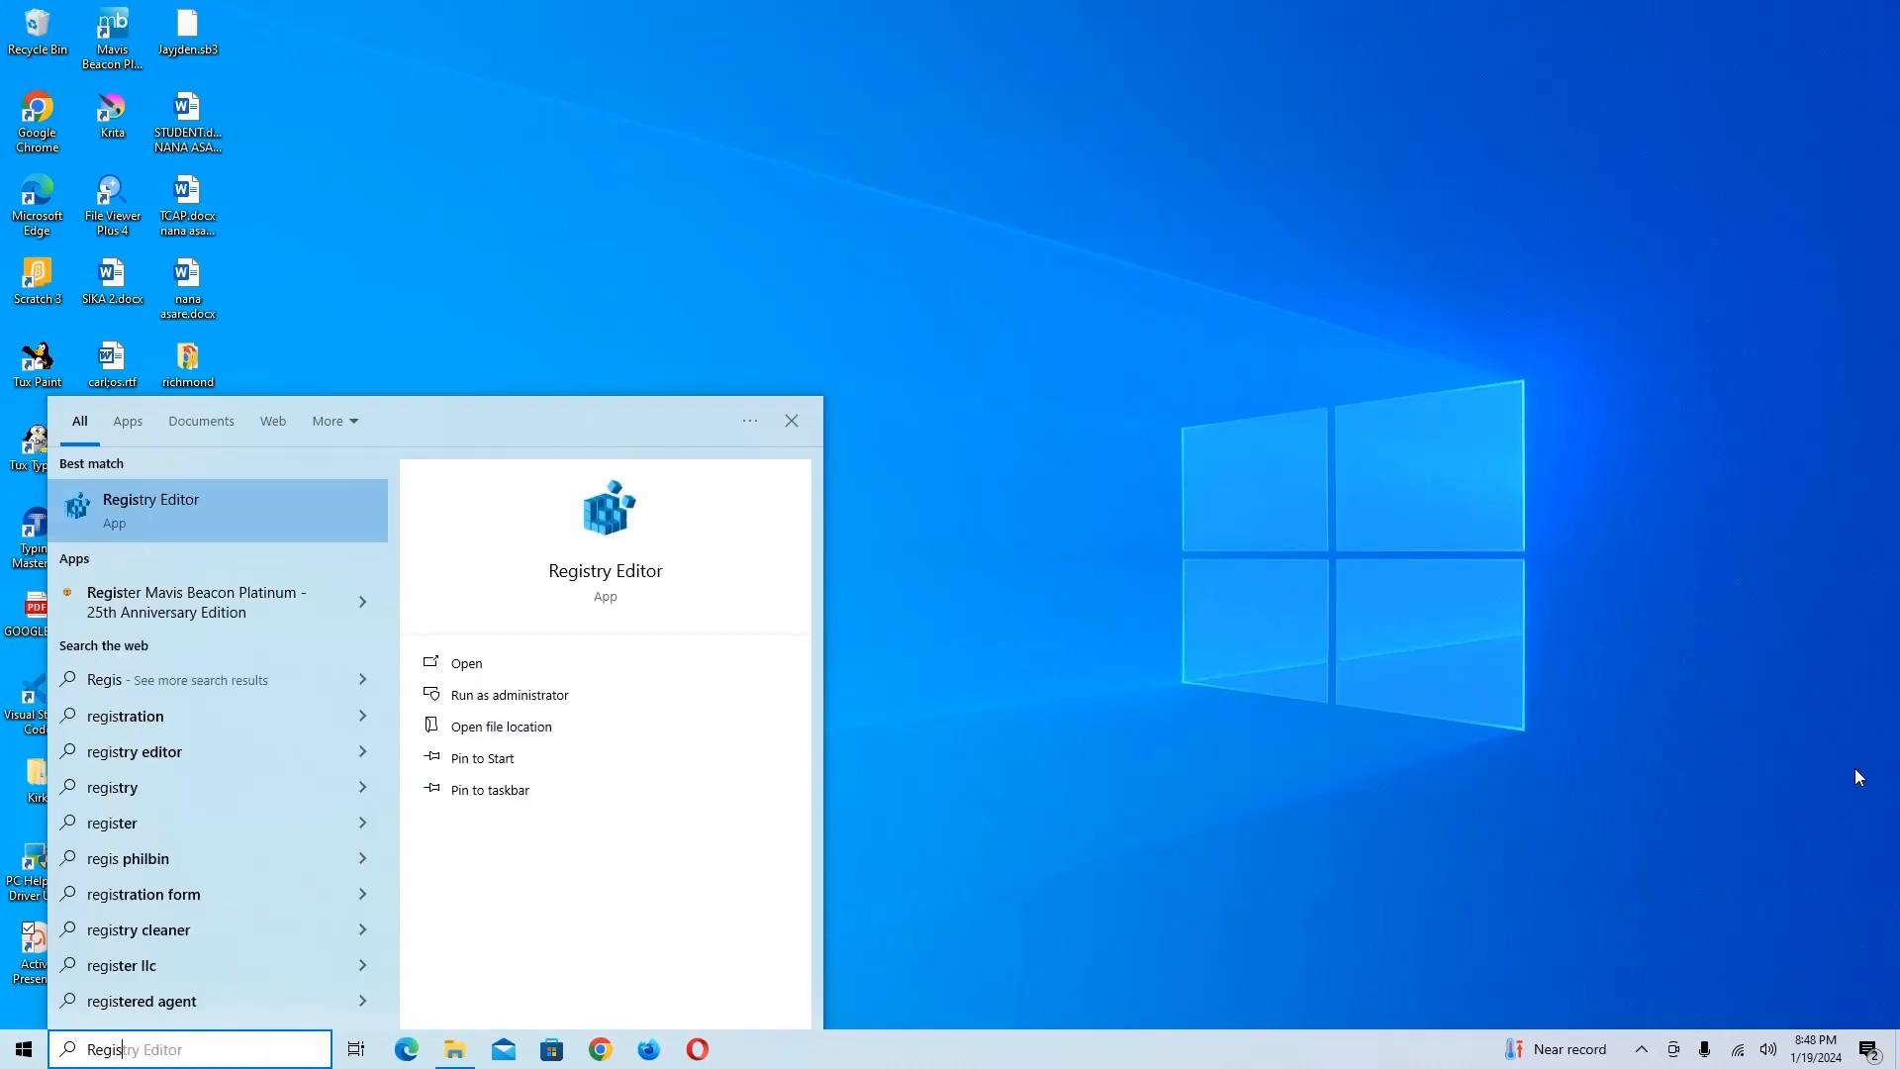
type("t")
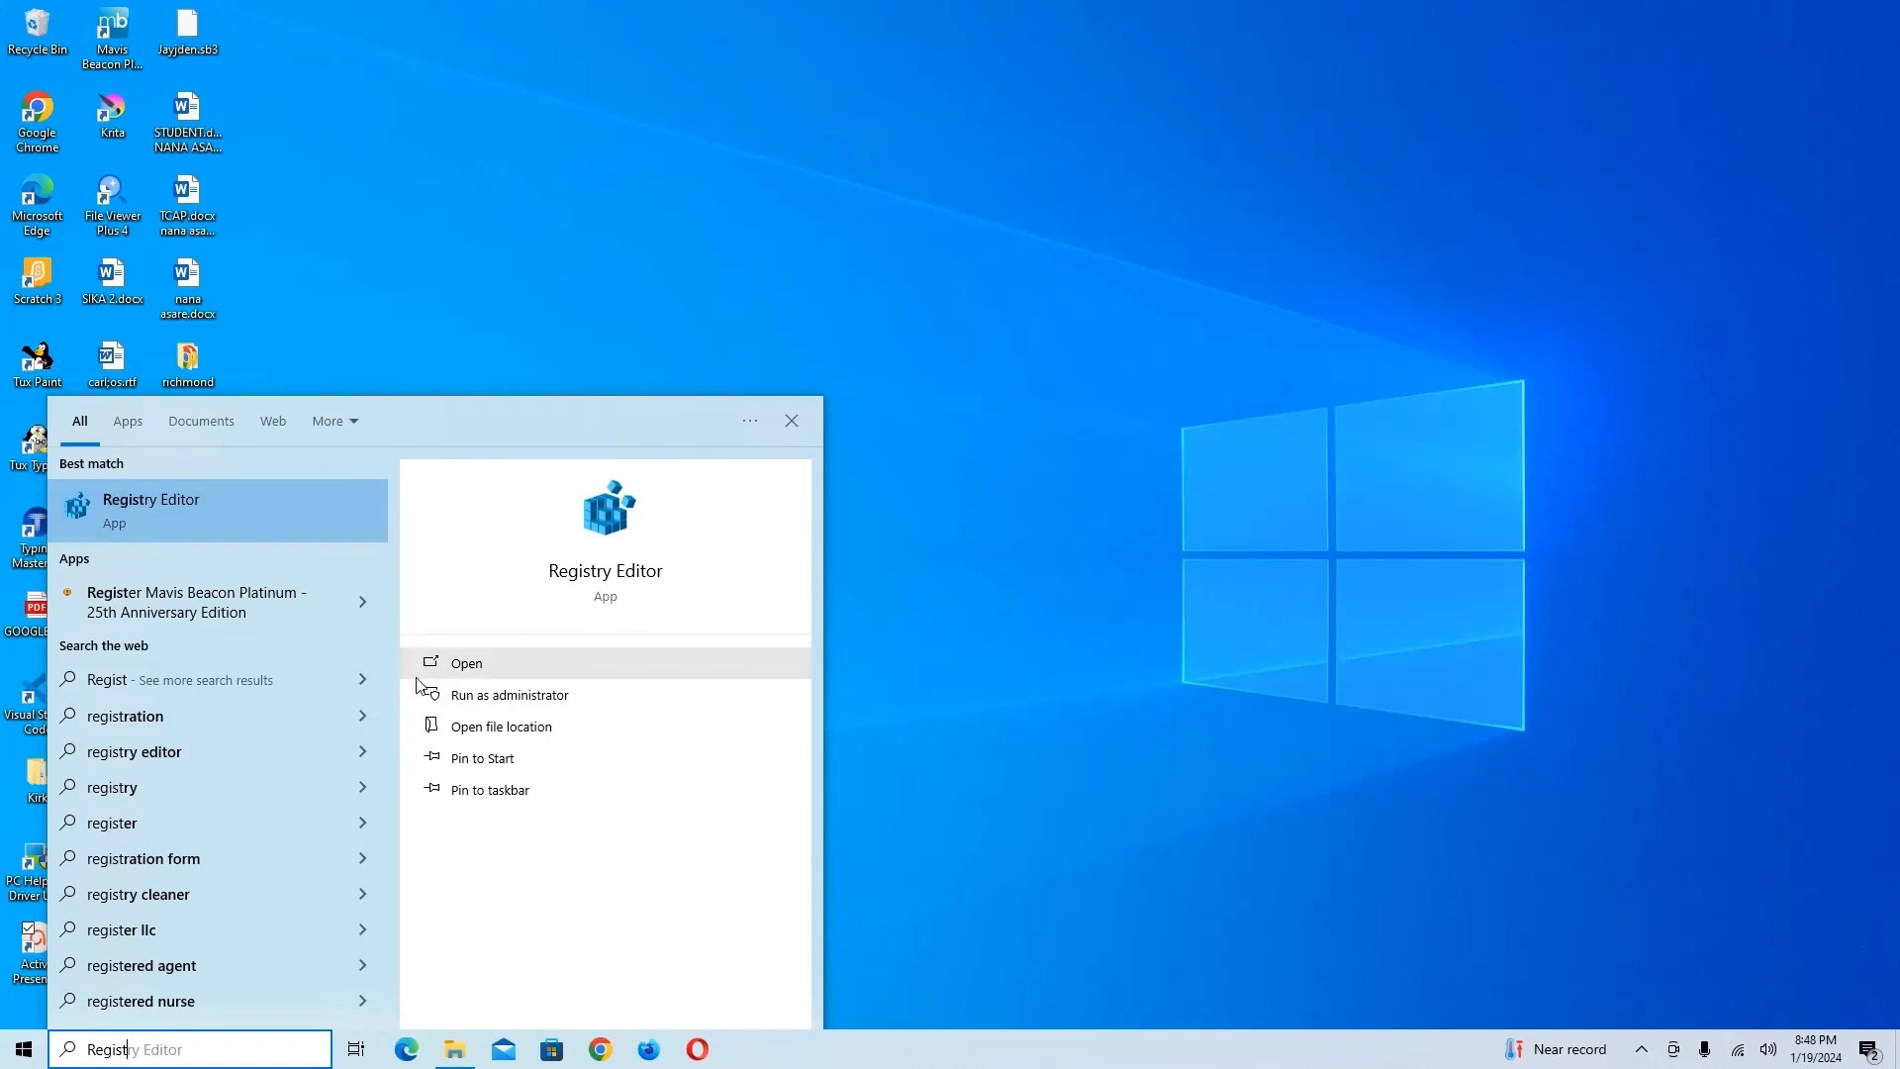
left_click(466, 663)
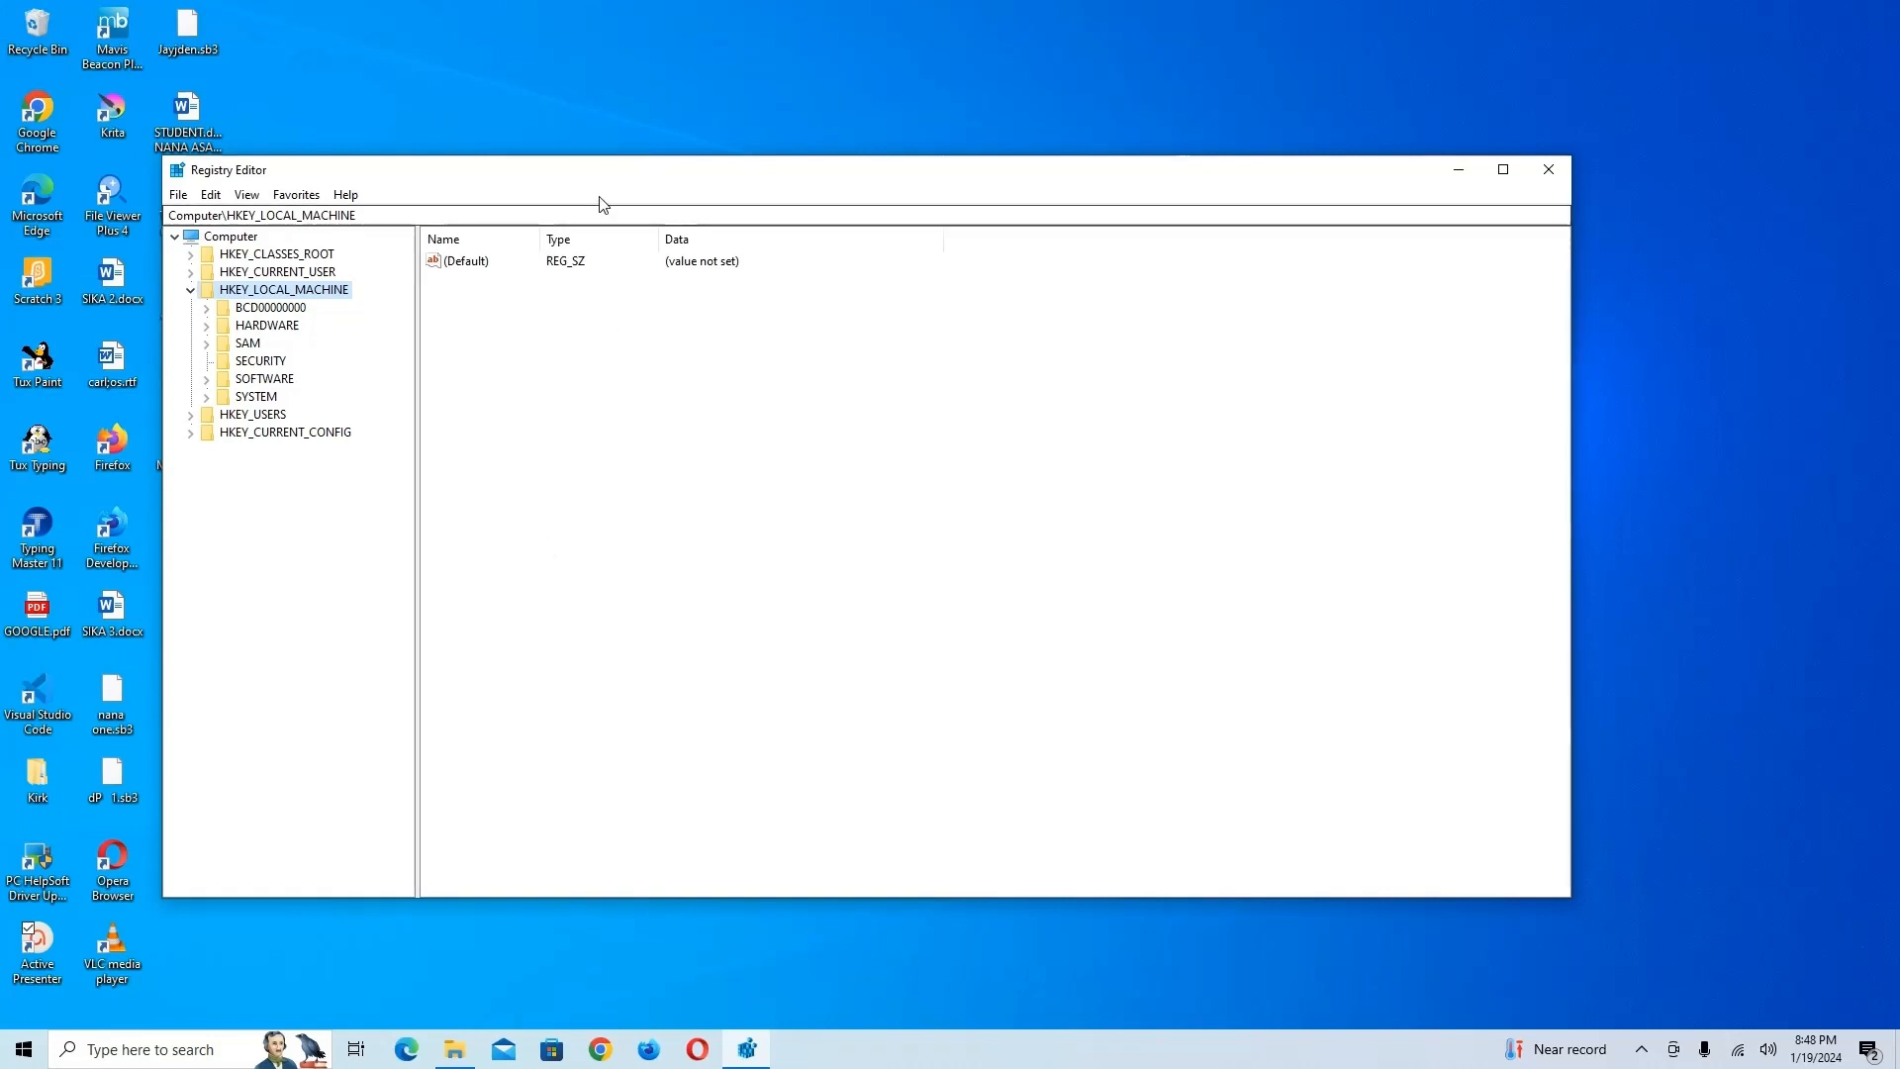
left_click_drag(737, 178, 930, 131)
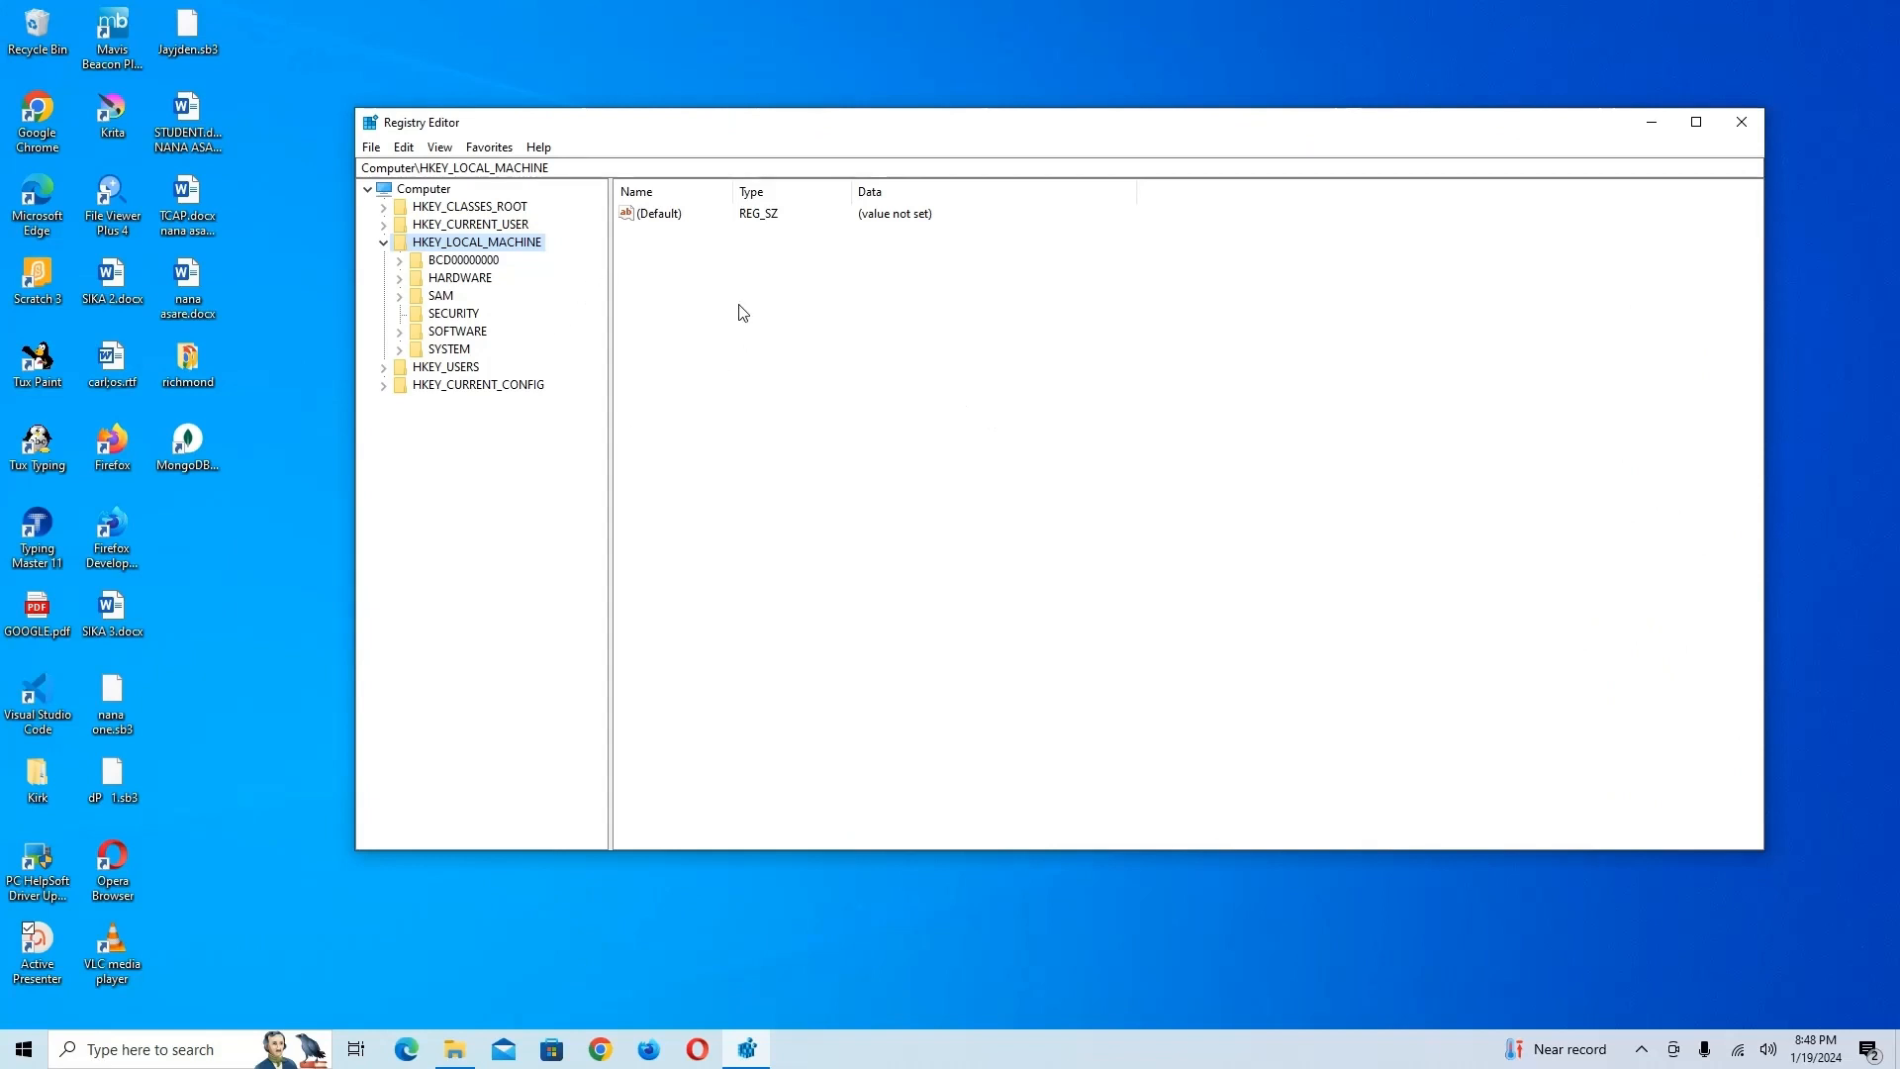
Collapse and re-expand HKEY_LOCAL_MACHINE in the registry tree, and expand its SOFTWARE key
left_click(383, 243)
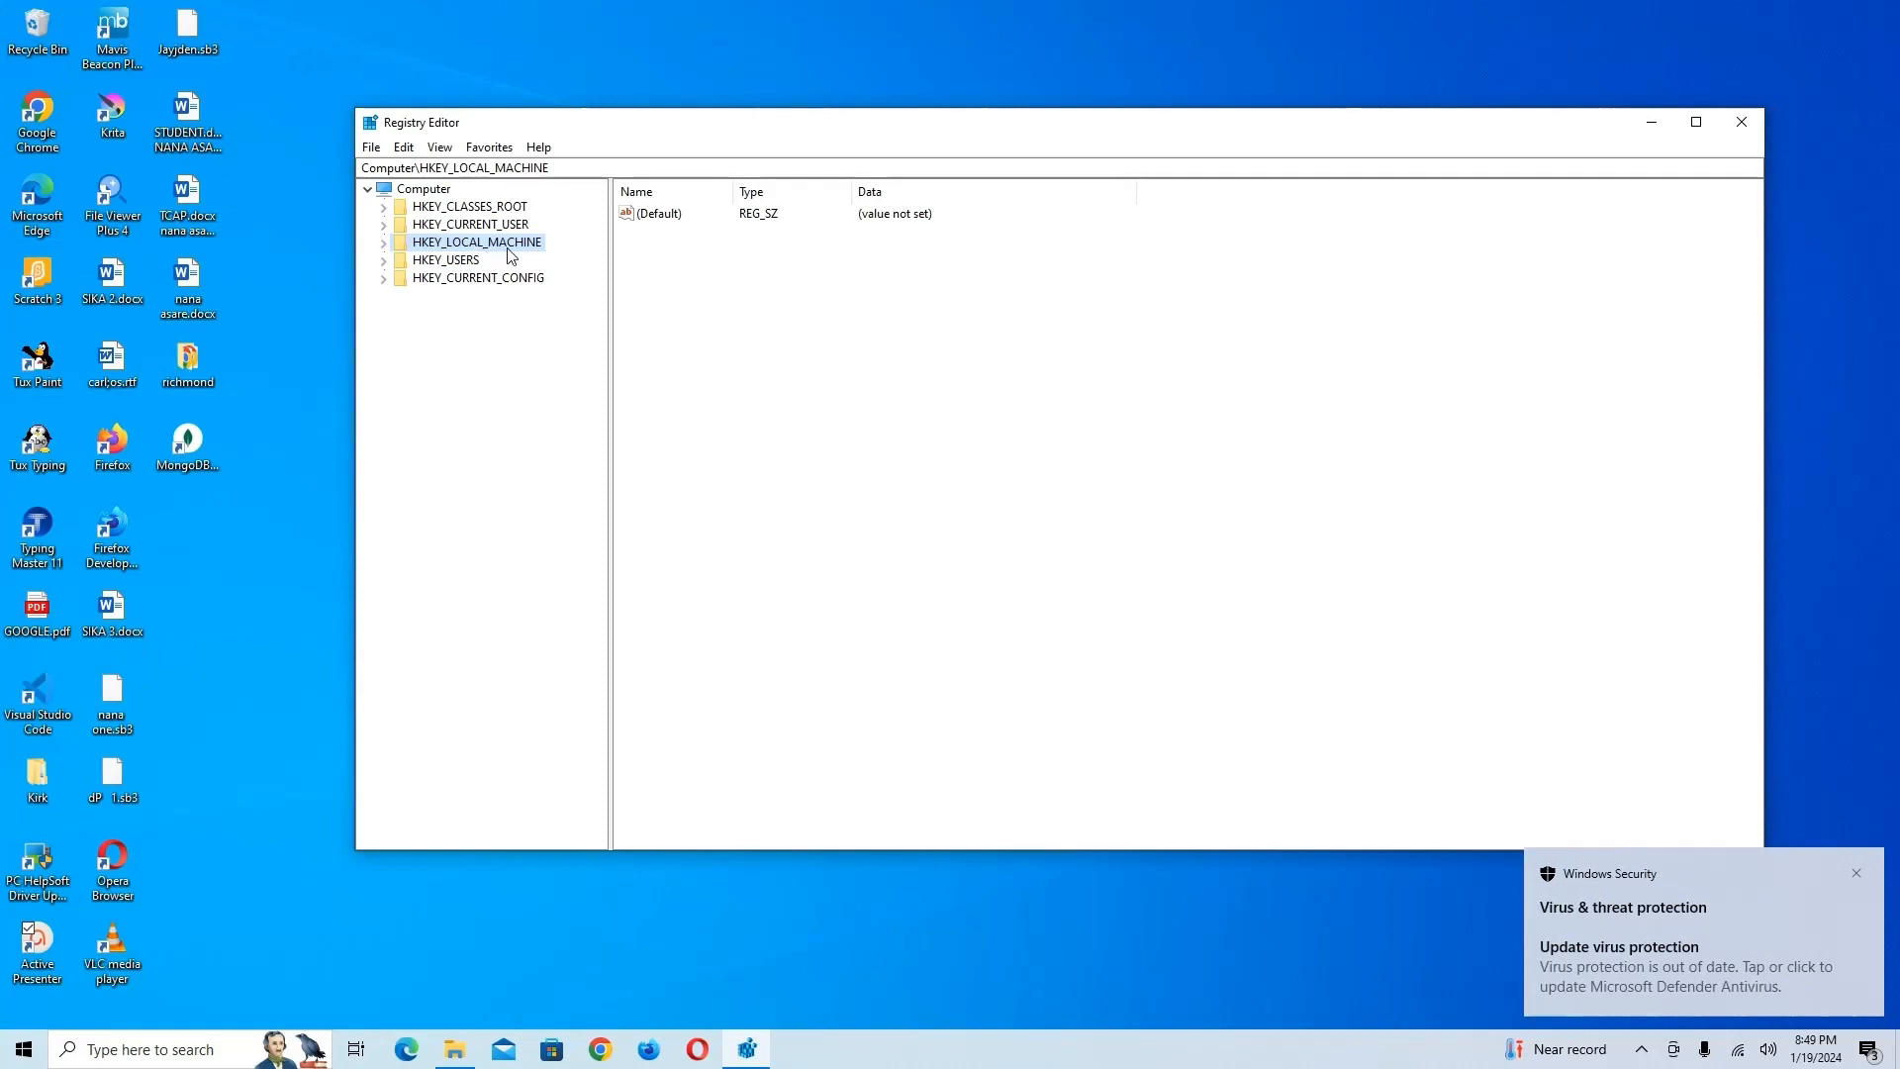
left_click(384, 243)
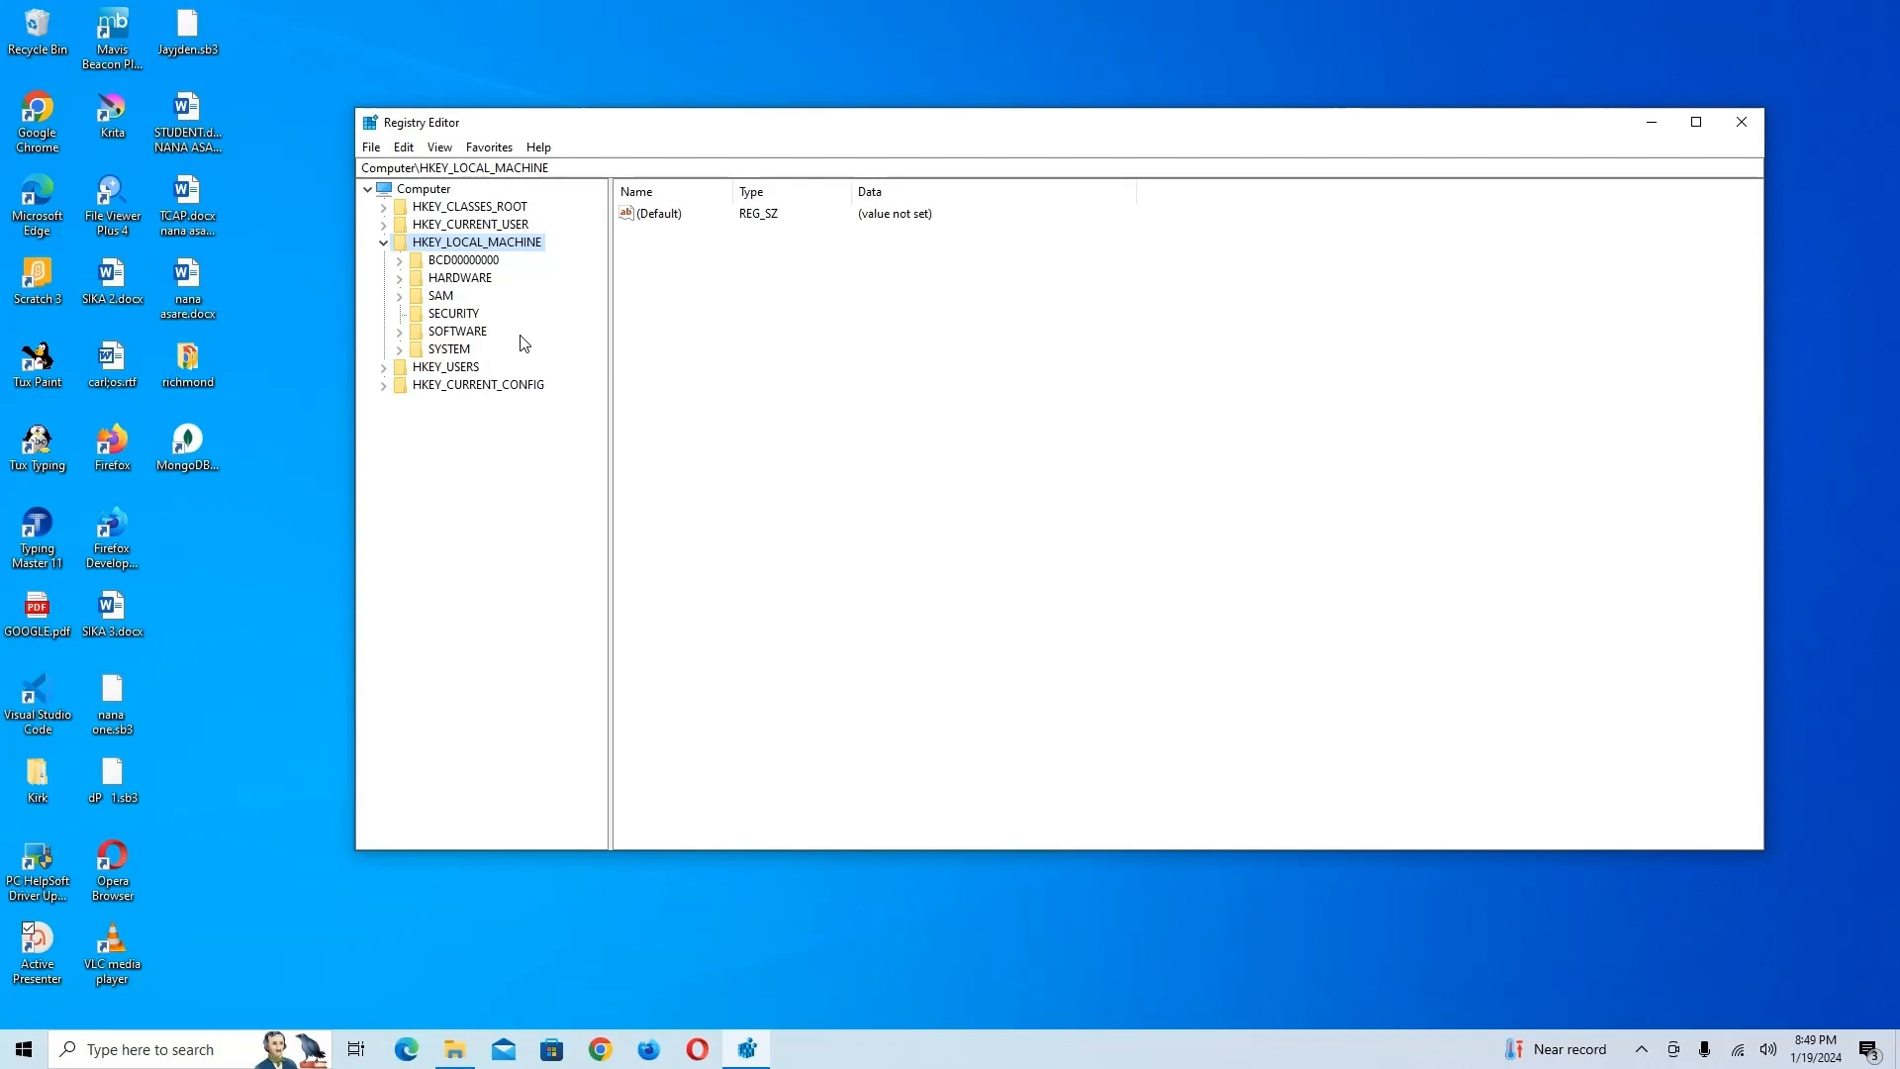
left_click(400, 333)
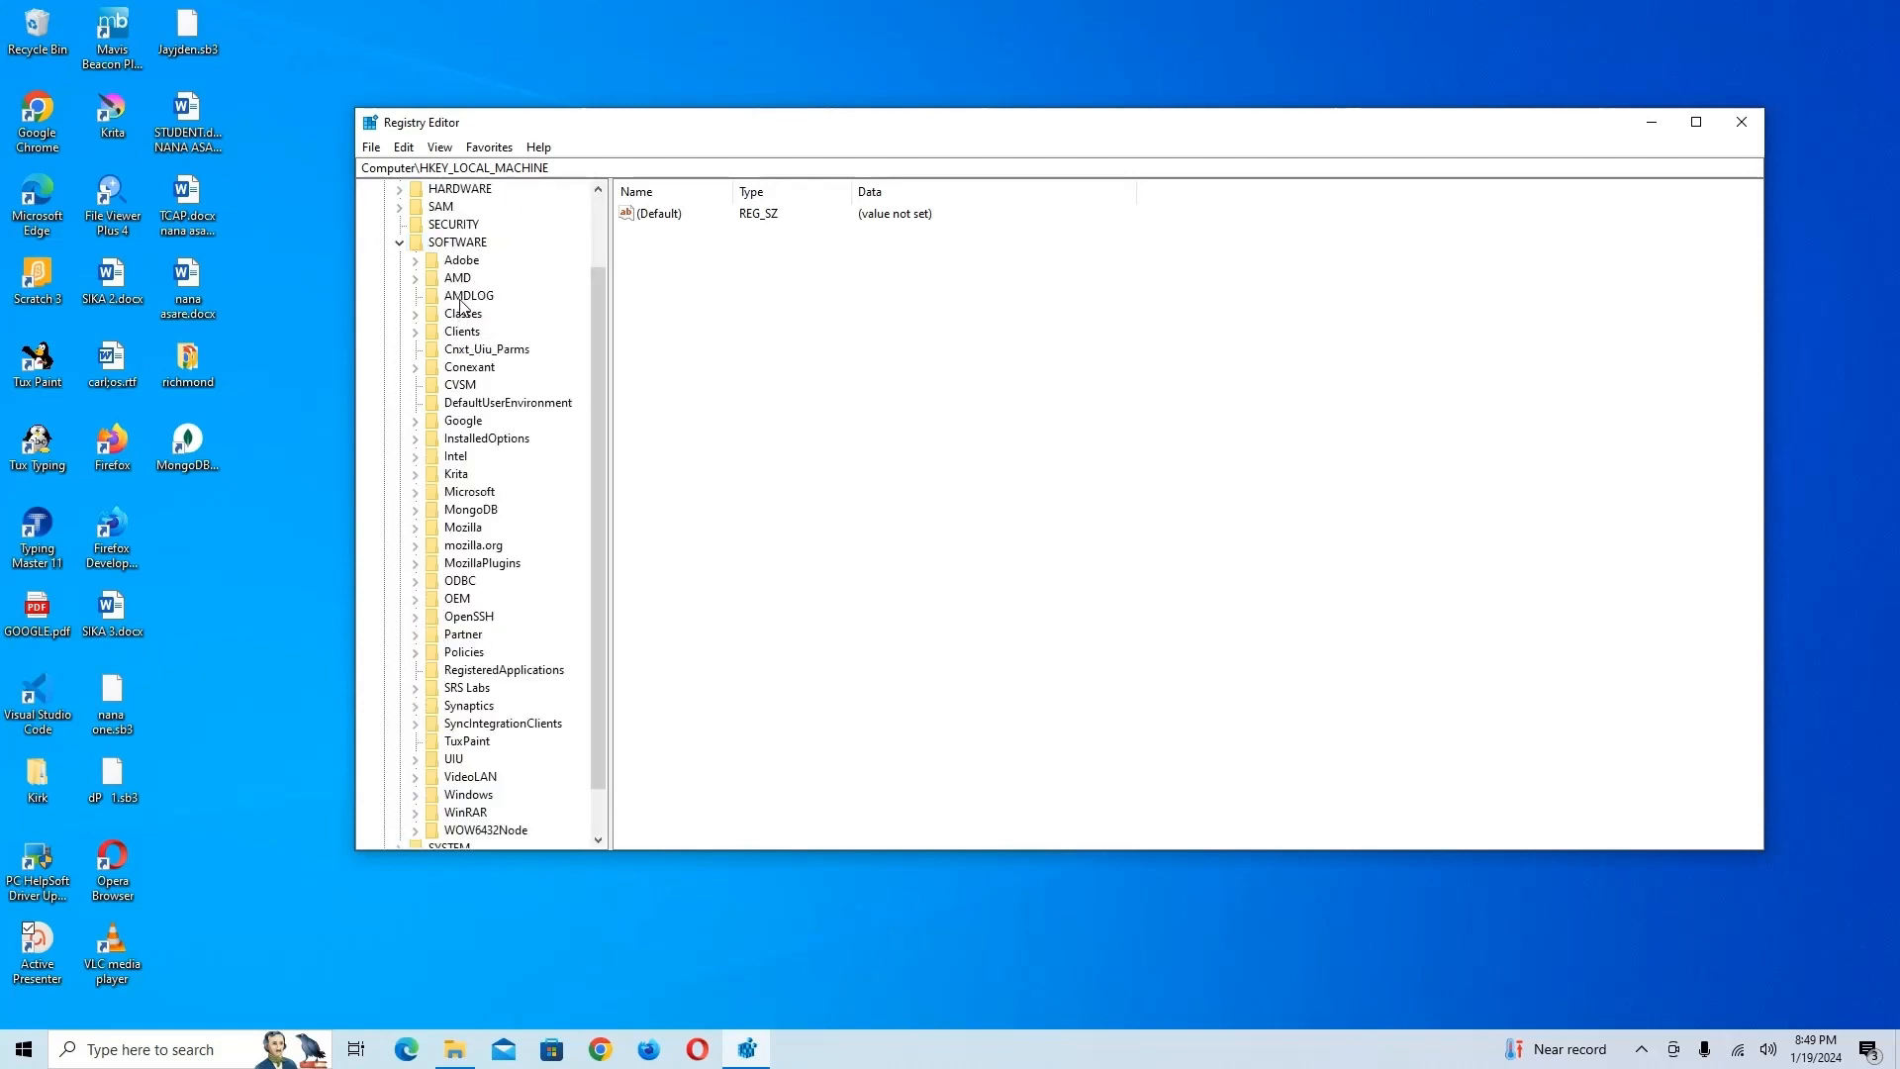
Narrow the registry tree pane slightly and expand the Microsoft key under HKEY_LOCAL_MACHINE\SOFTWARE
scroll(460, 292, "up", 1)
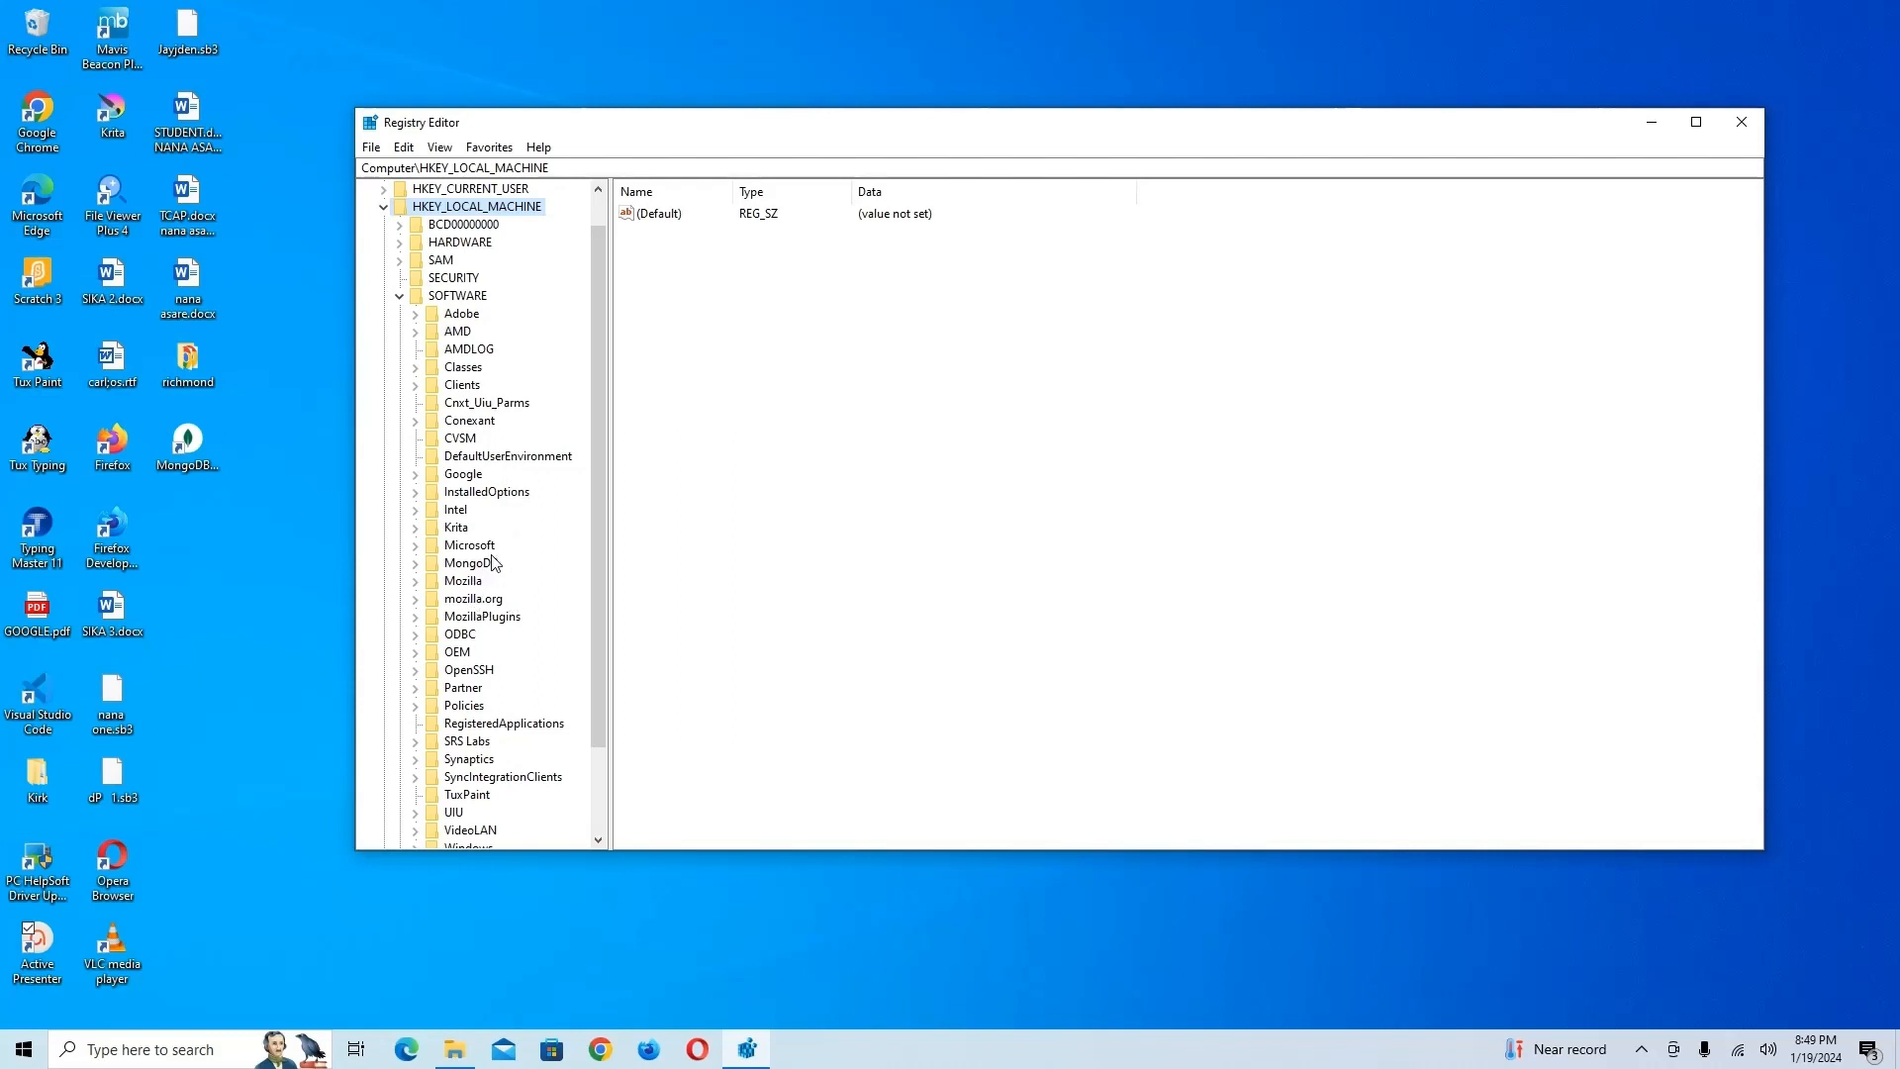
scroll(494, 563, "down", 2)
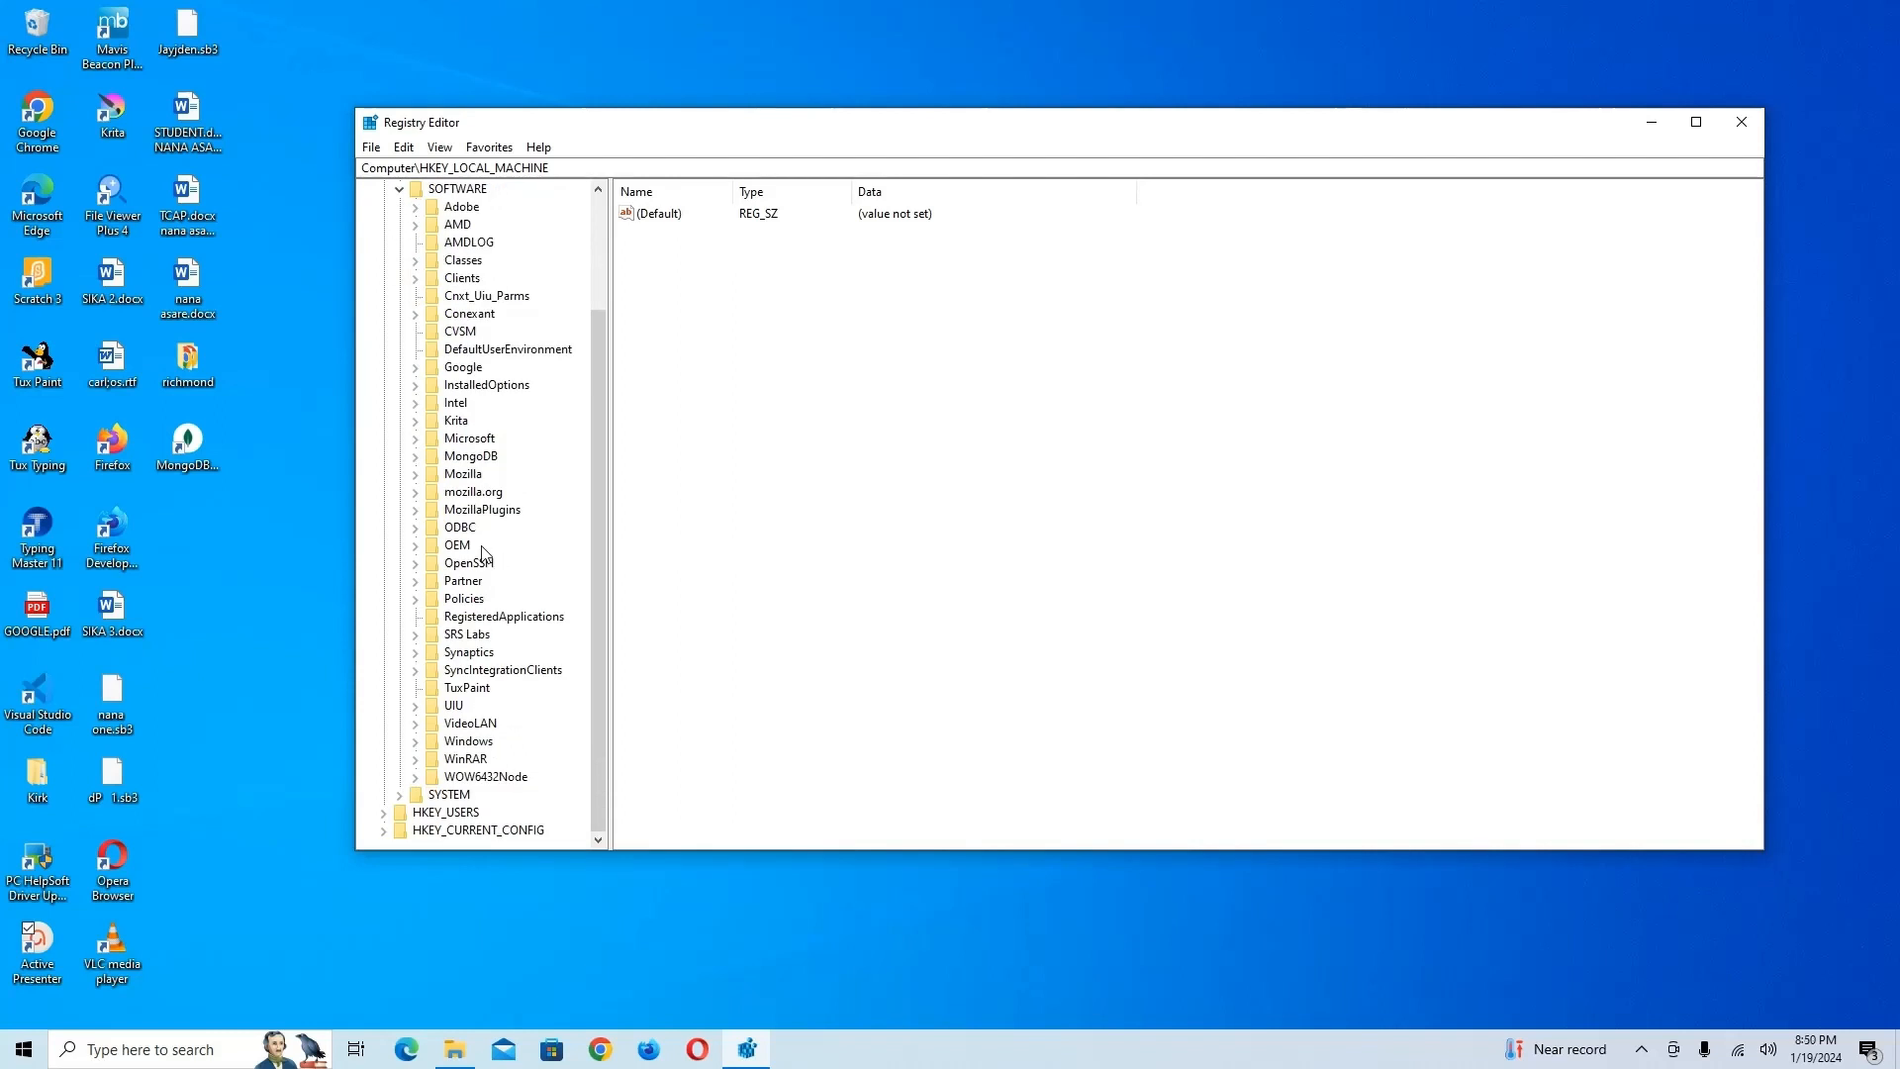
scroll(483, 492, "up", 1)
scroll(483, 492, "down", 1)
left_click_drag(611, 500, 516, 512)
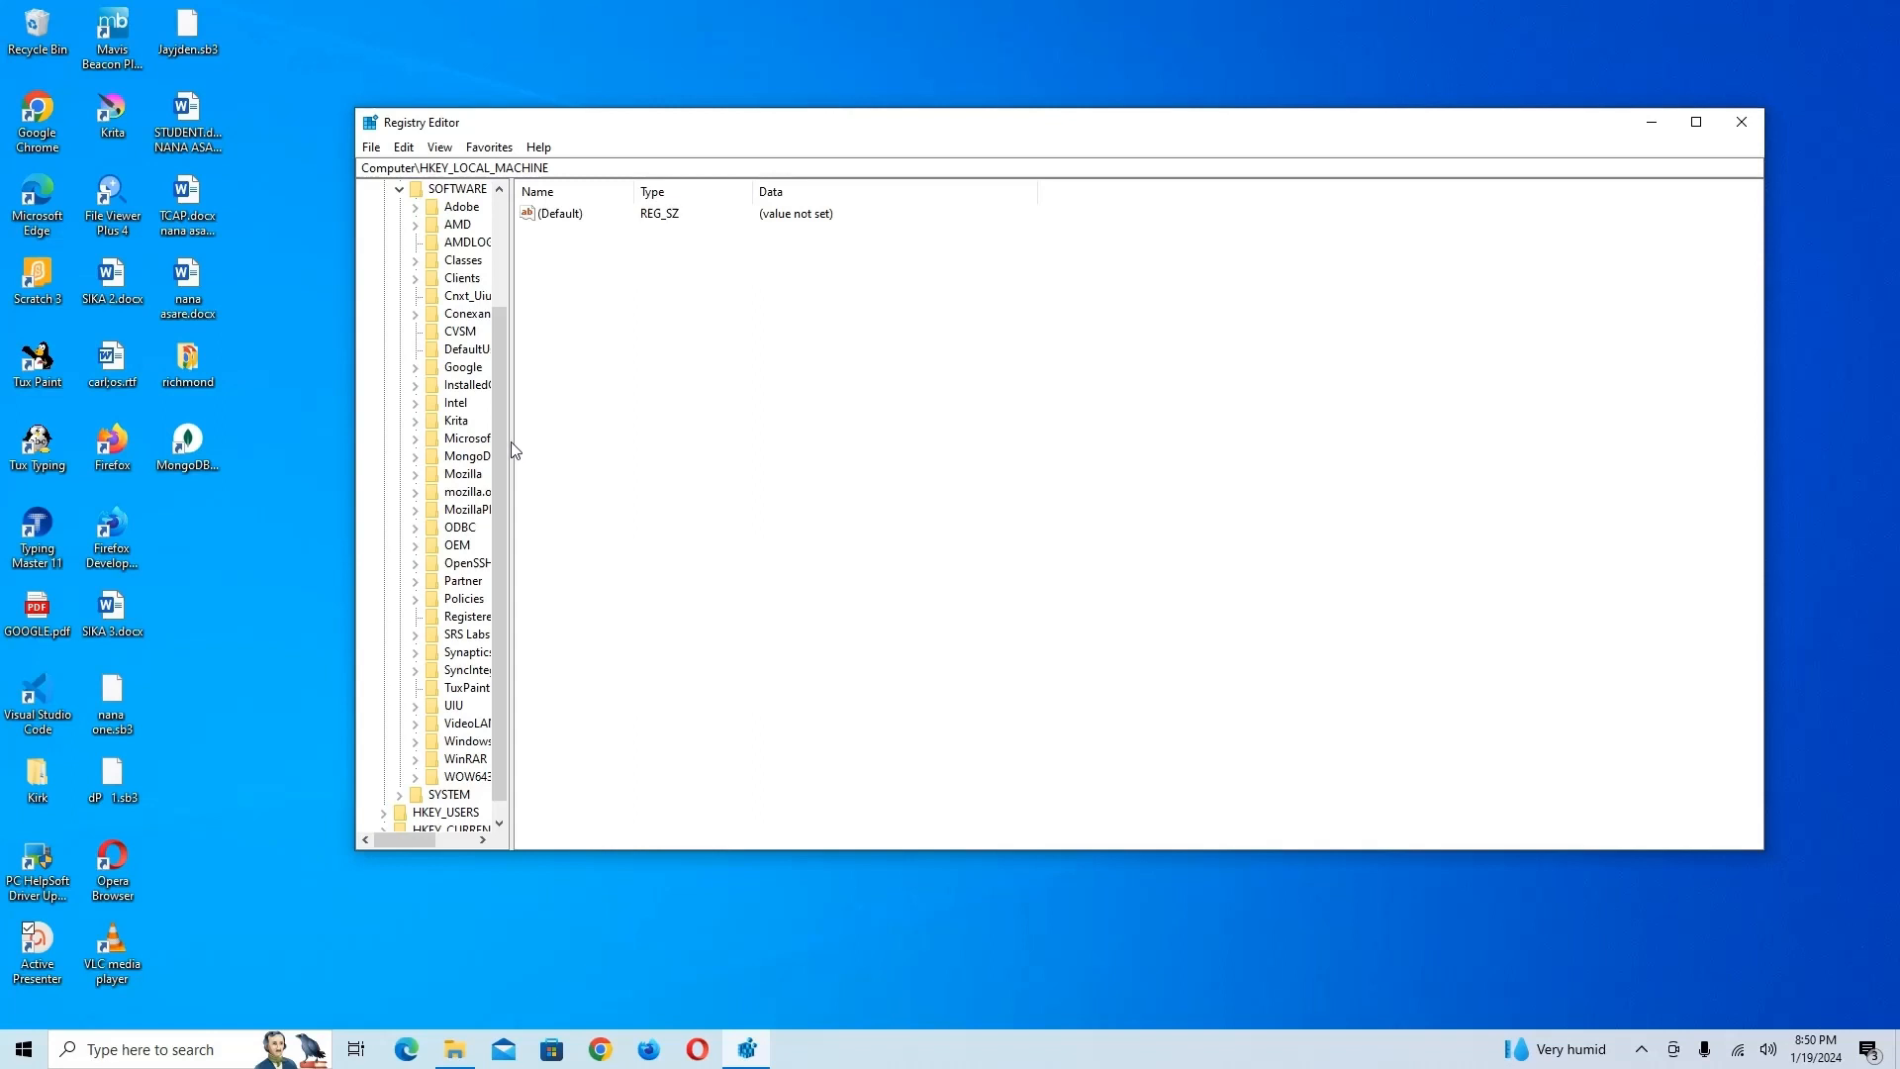
left_click_drag(515, 451, 581, 512)
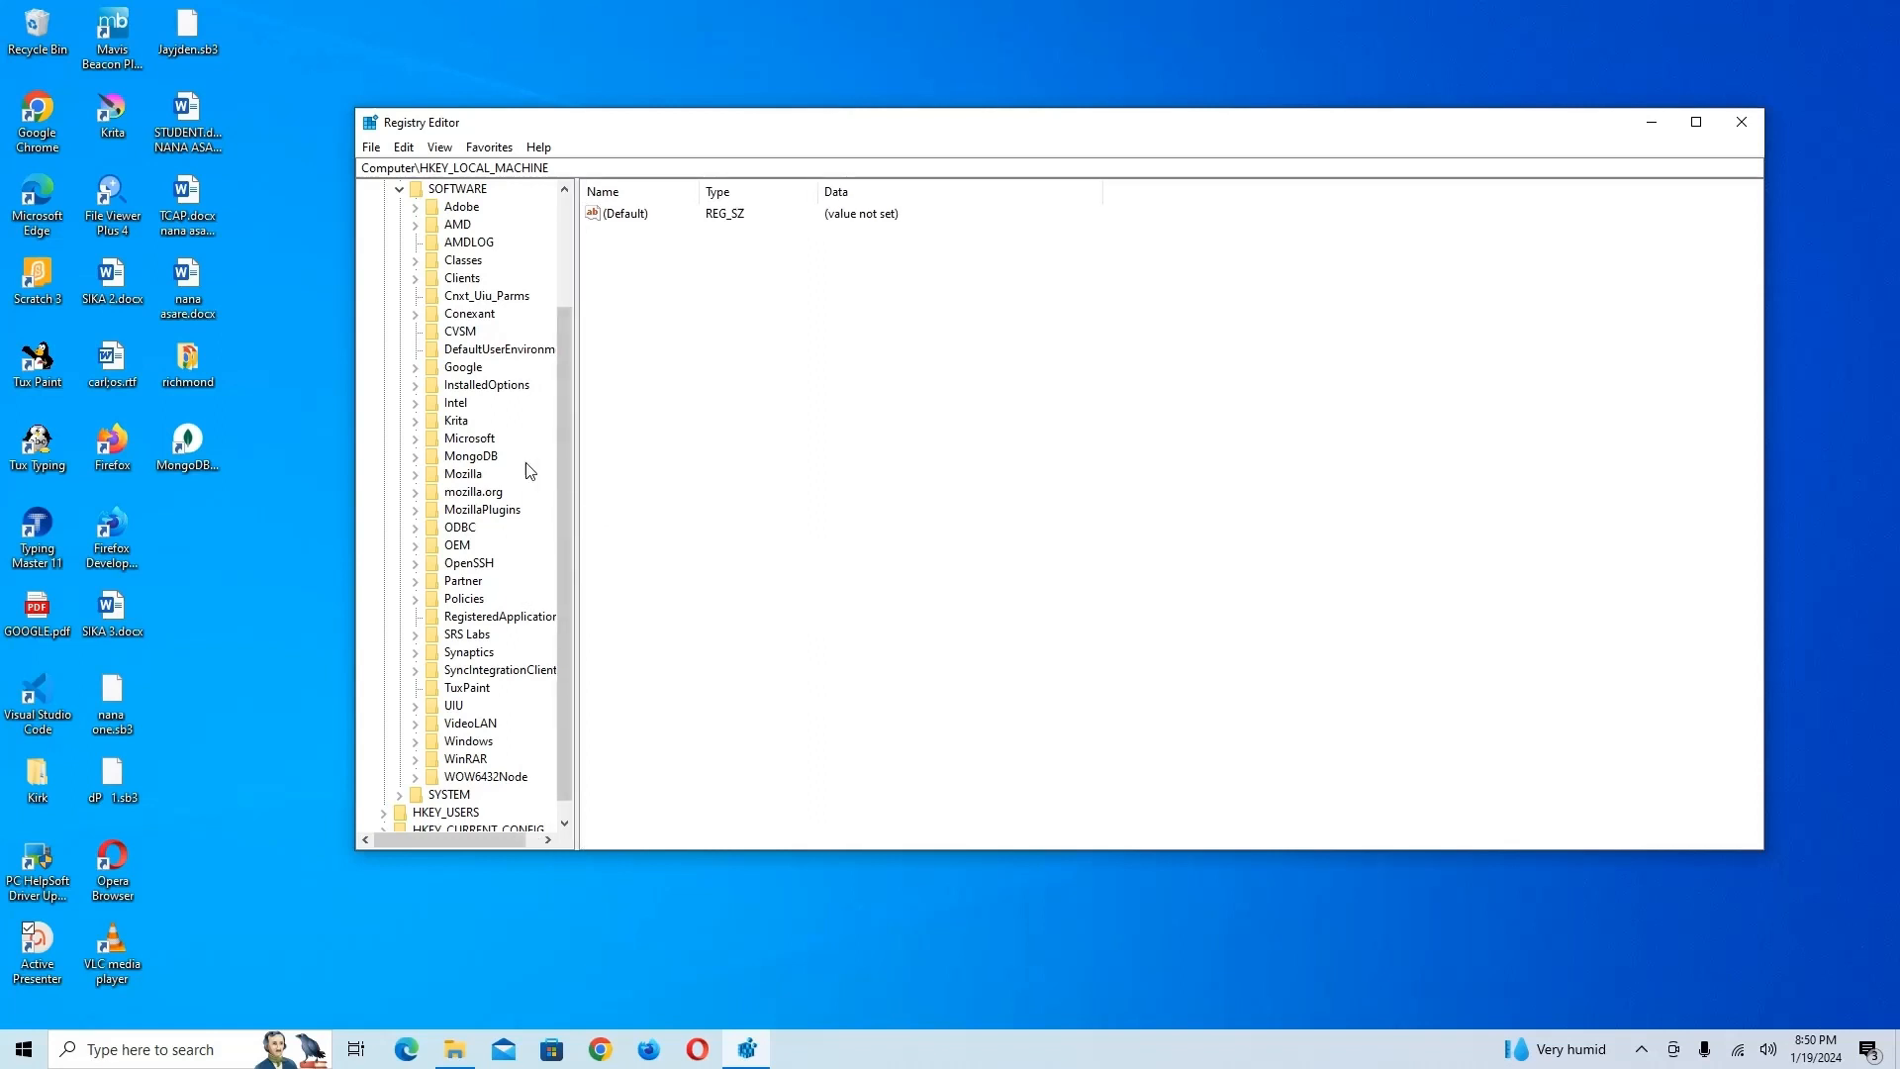
left_click(415, 439)
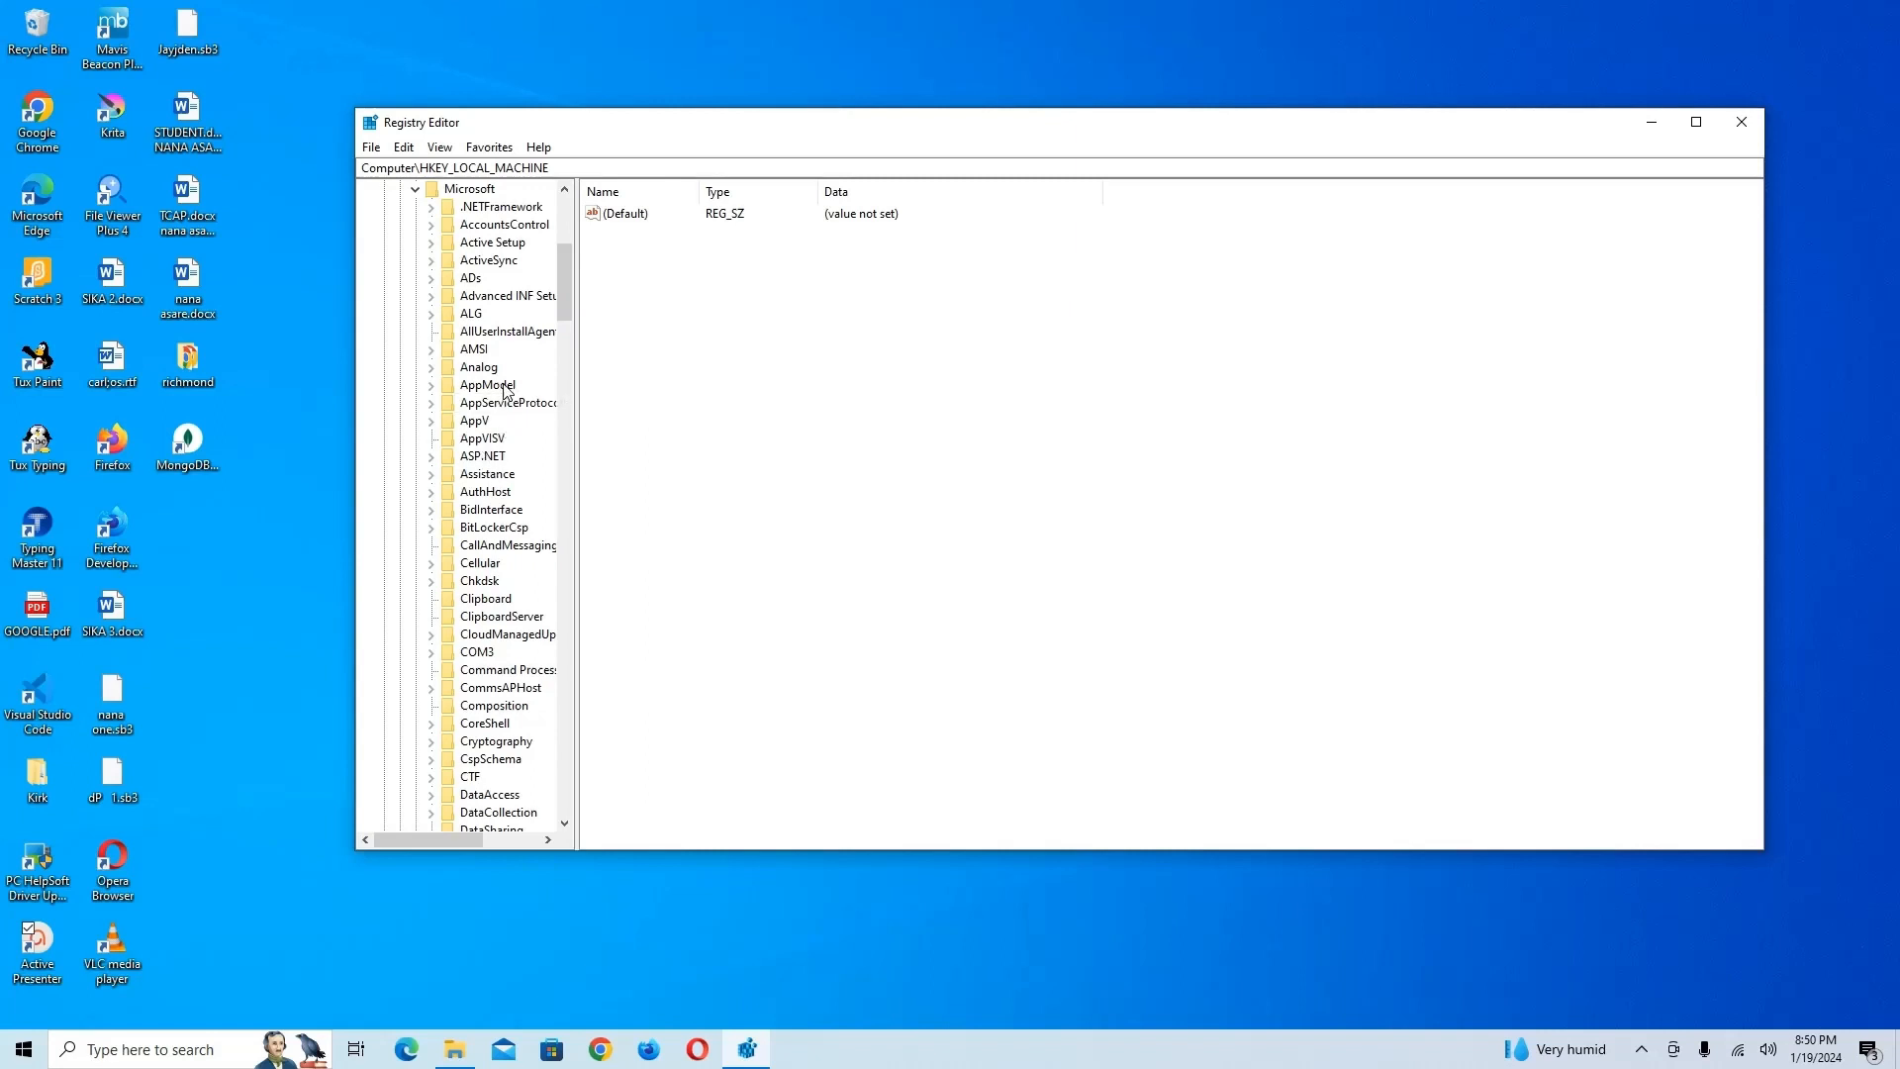
Find the Windows key under HKEY_LOCAL_MACHINE\SOFTWARE\Microsoft in the registry tree and expand it
scroll(506, 391, "down", 1)
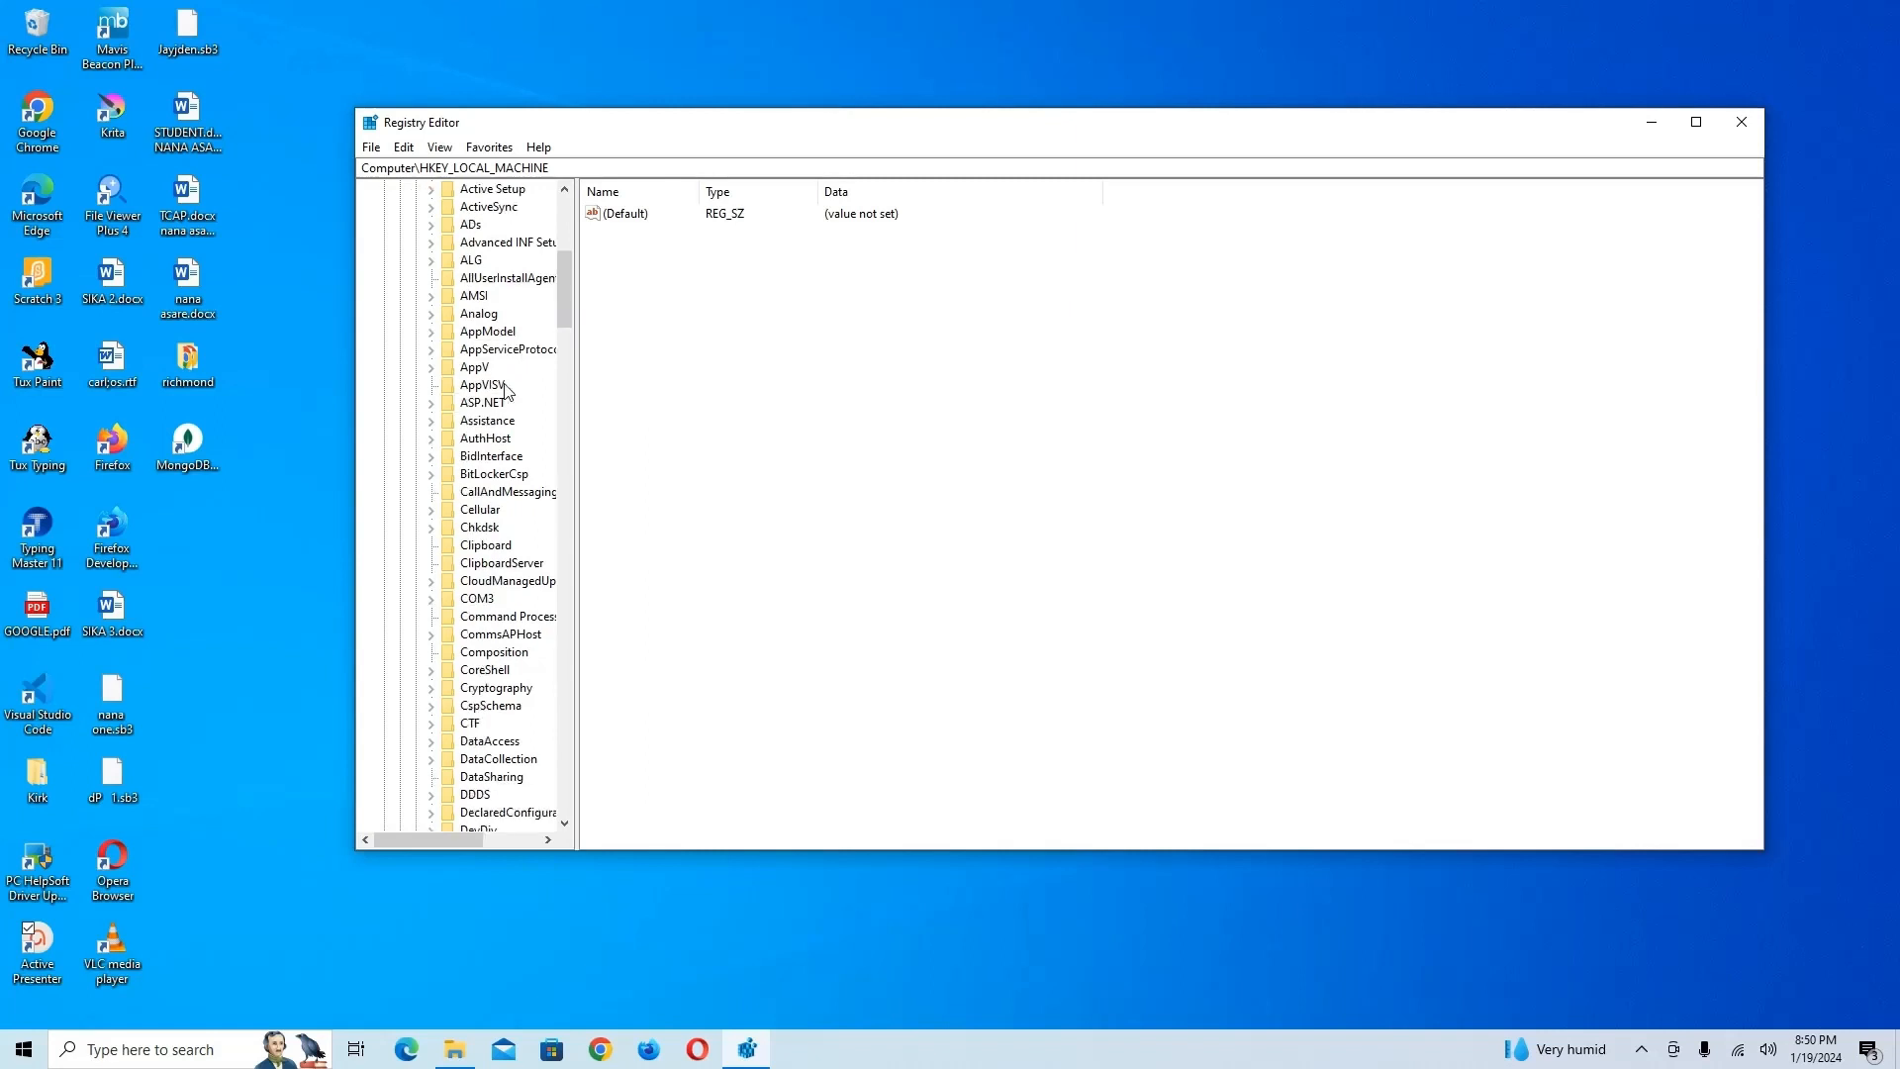
scroll(506, 391, "down", 1)
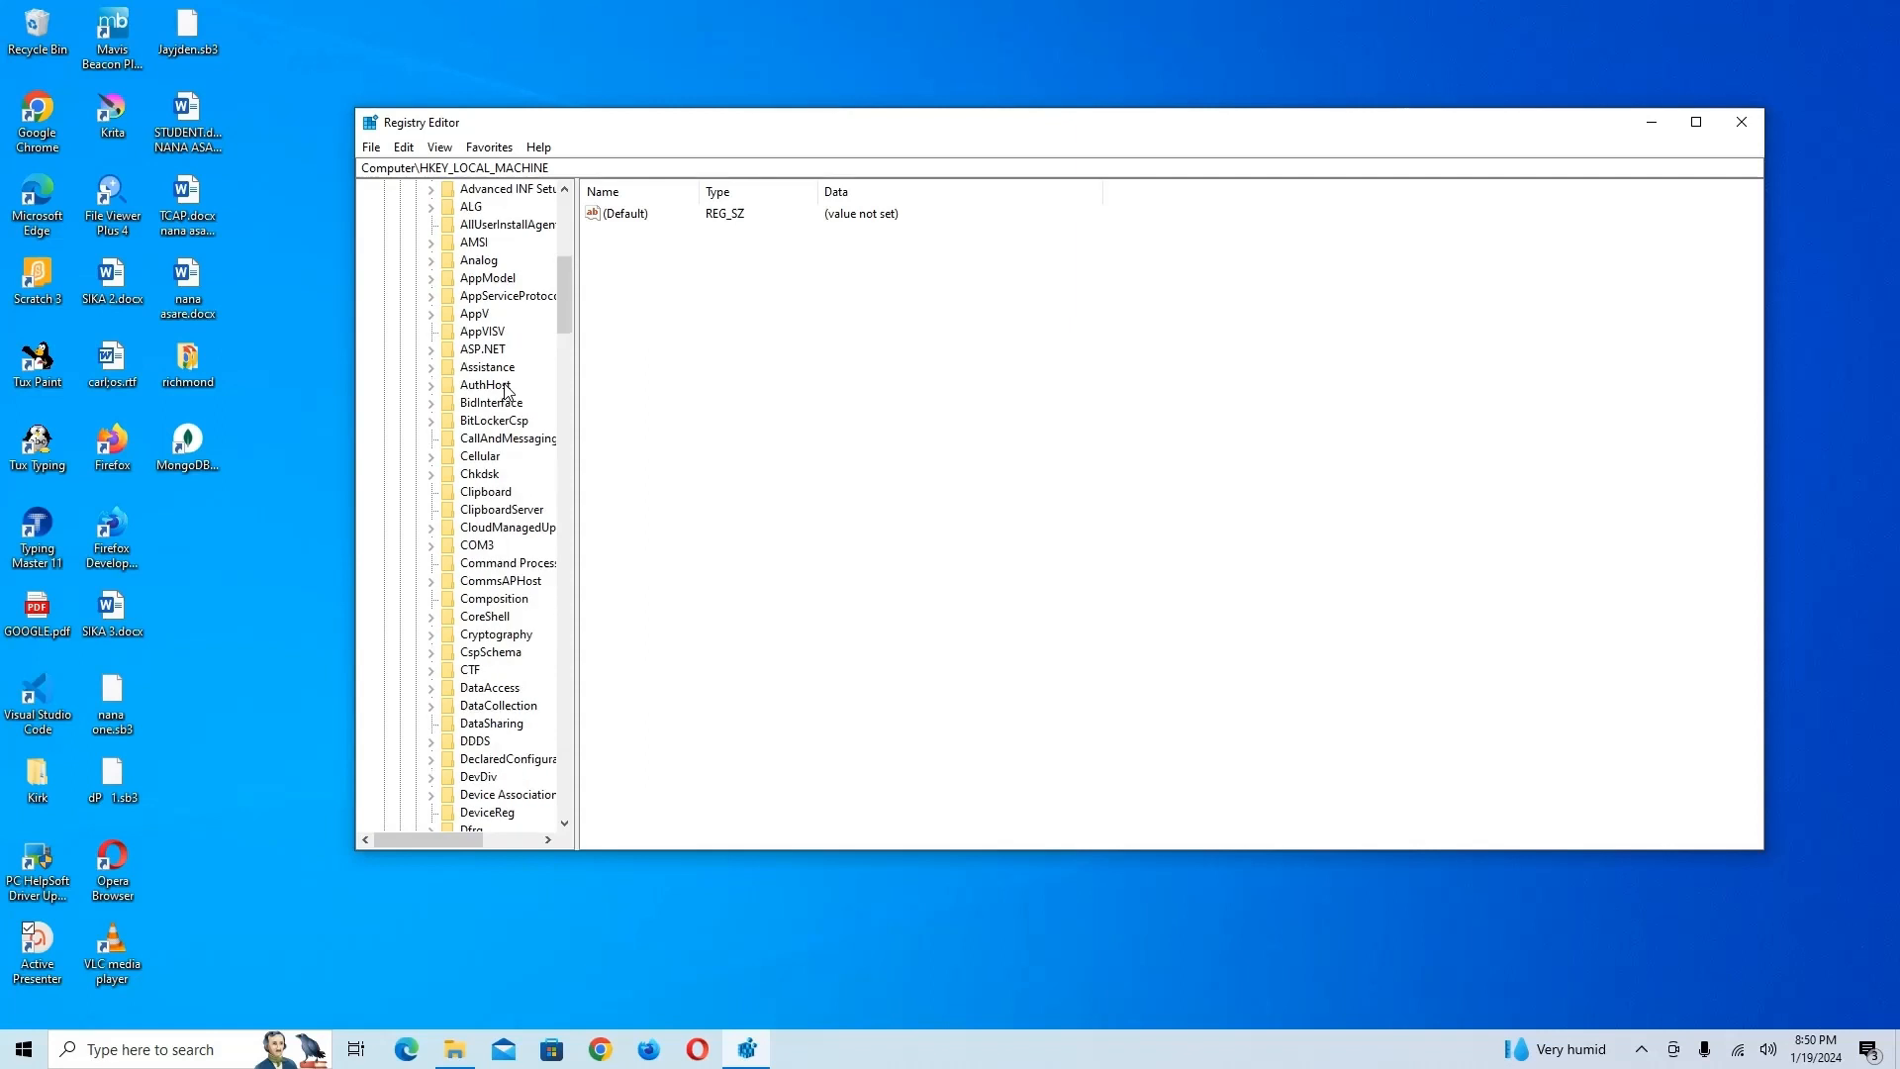
scroll(506, 391, "down", 1)
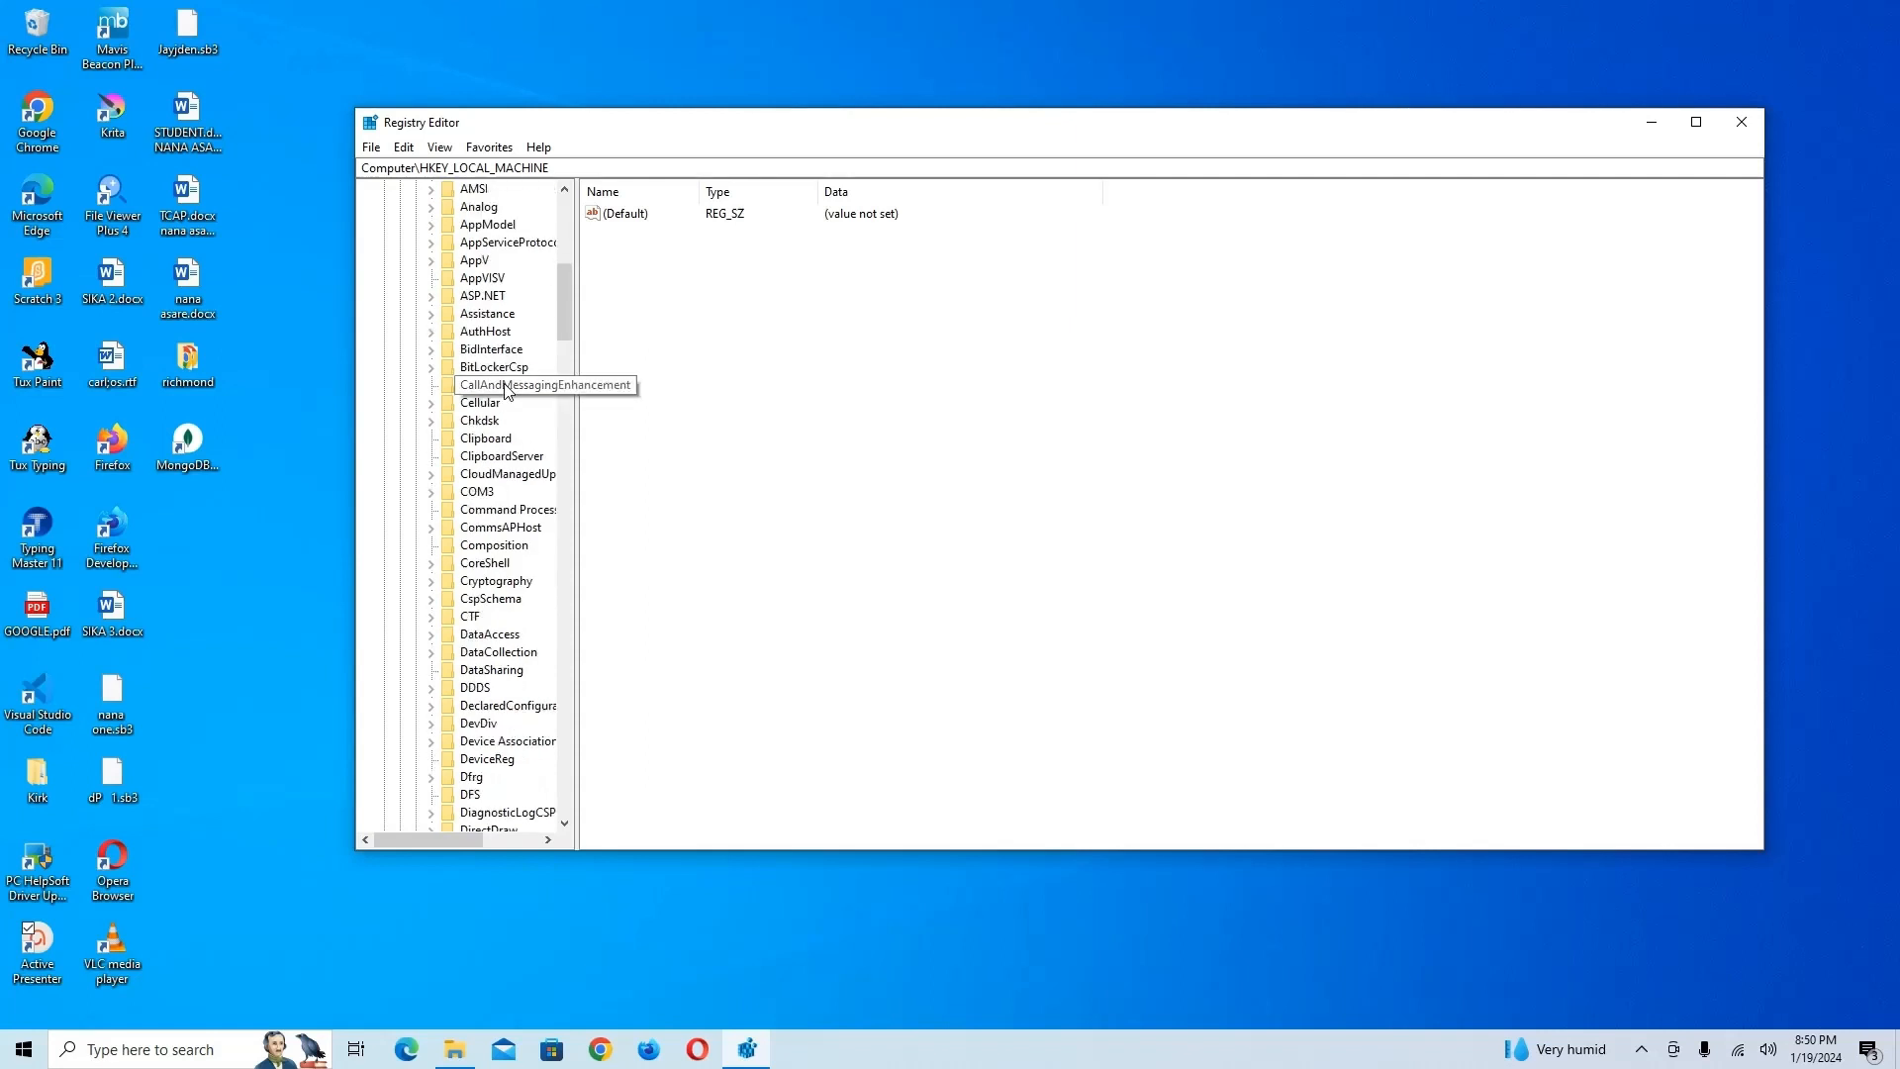
scroll(512, 391, "up", 2)
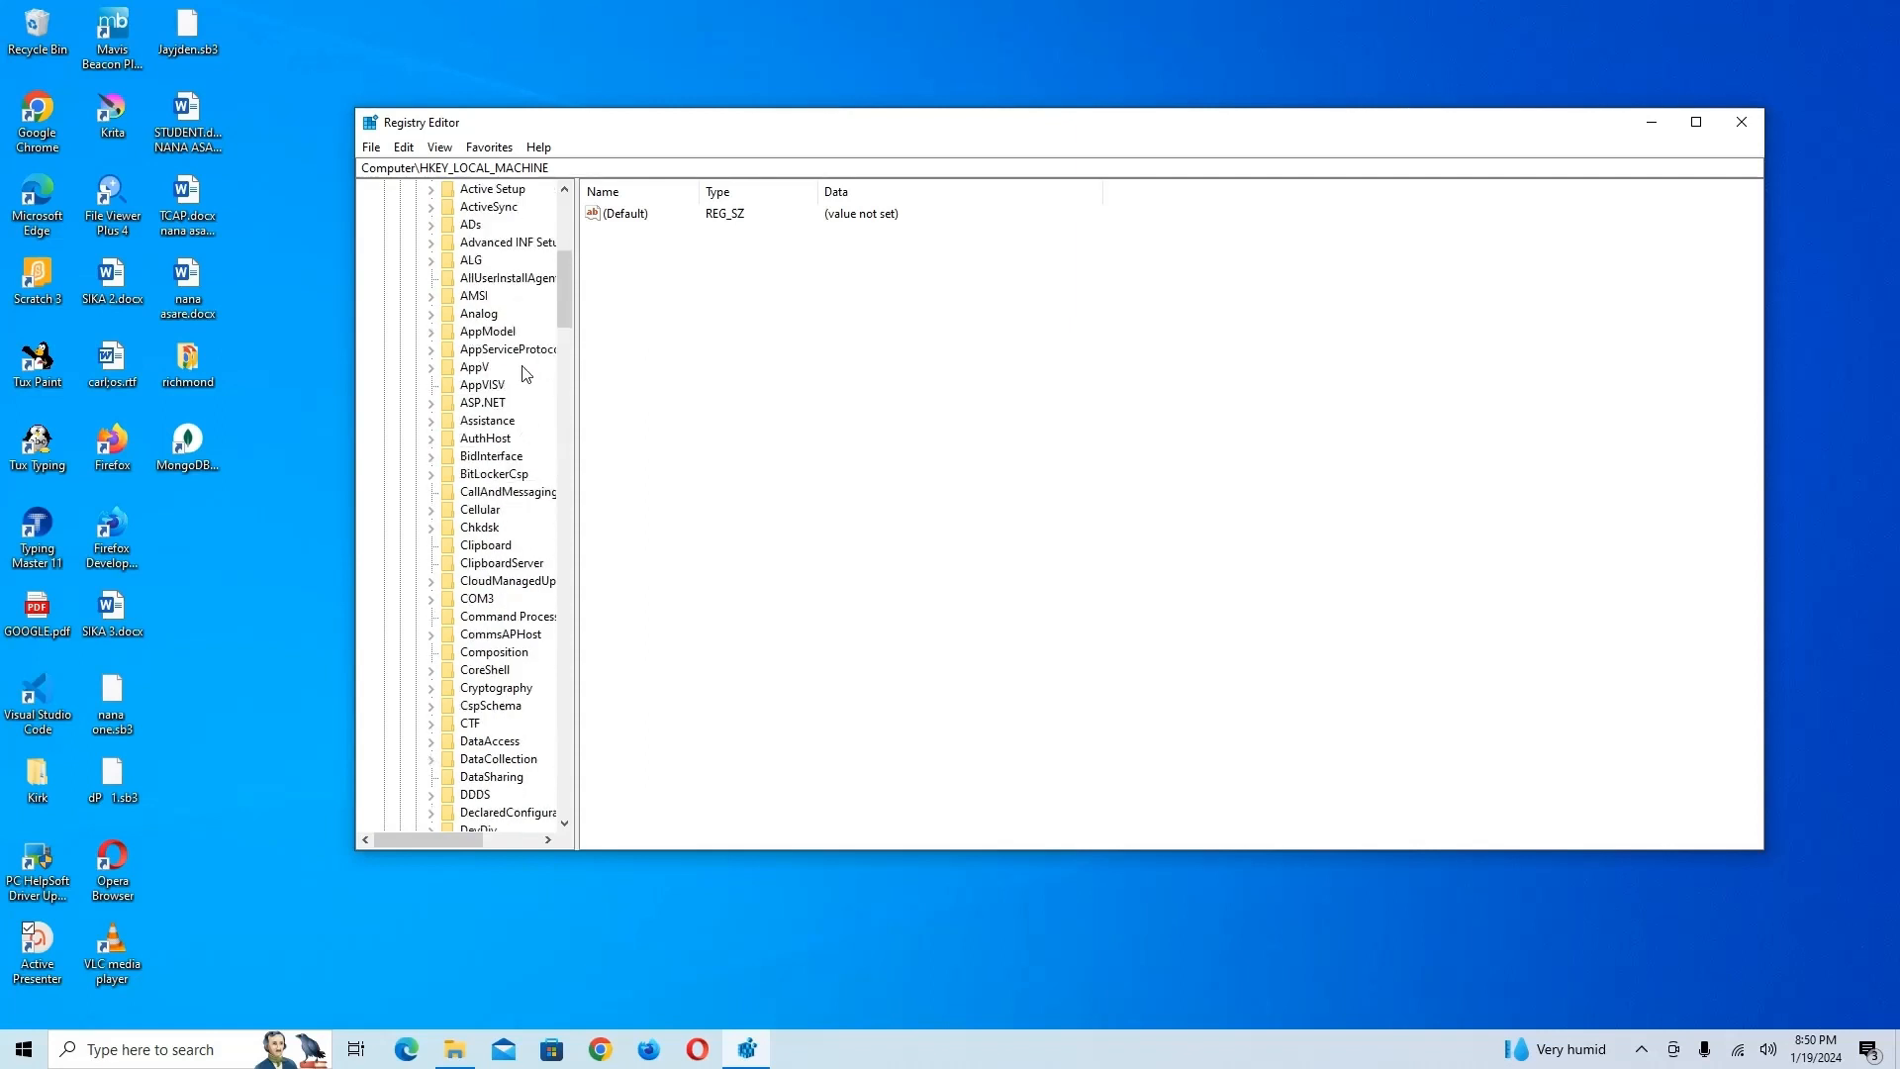
scroll(516, 424, "down", 3)
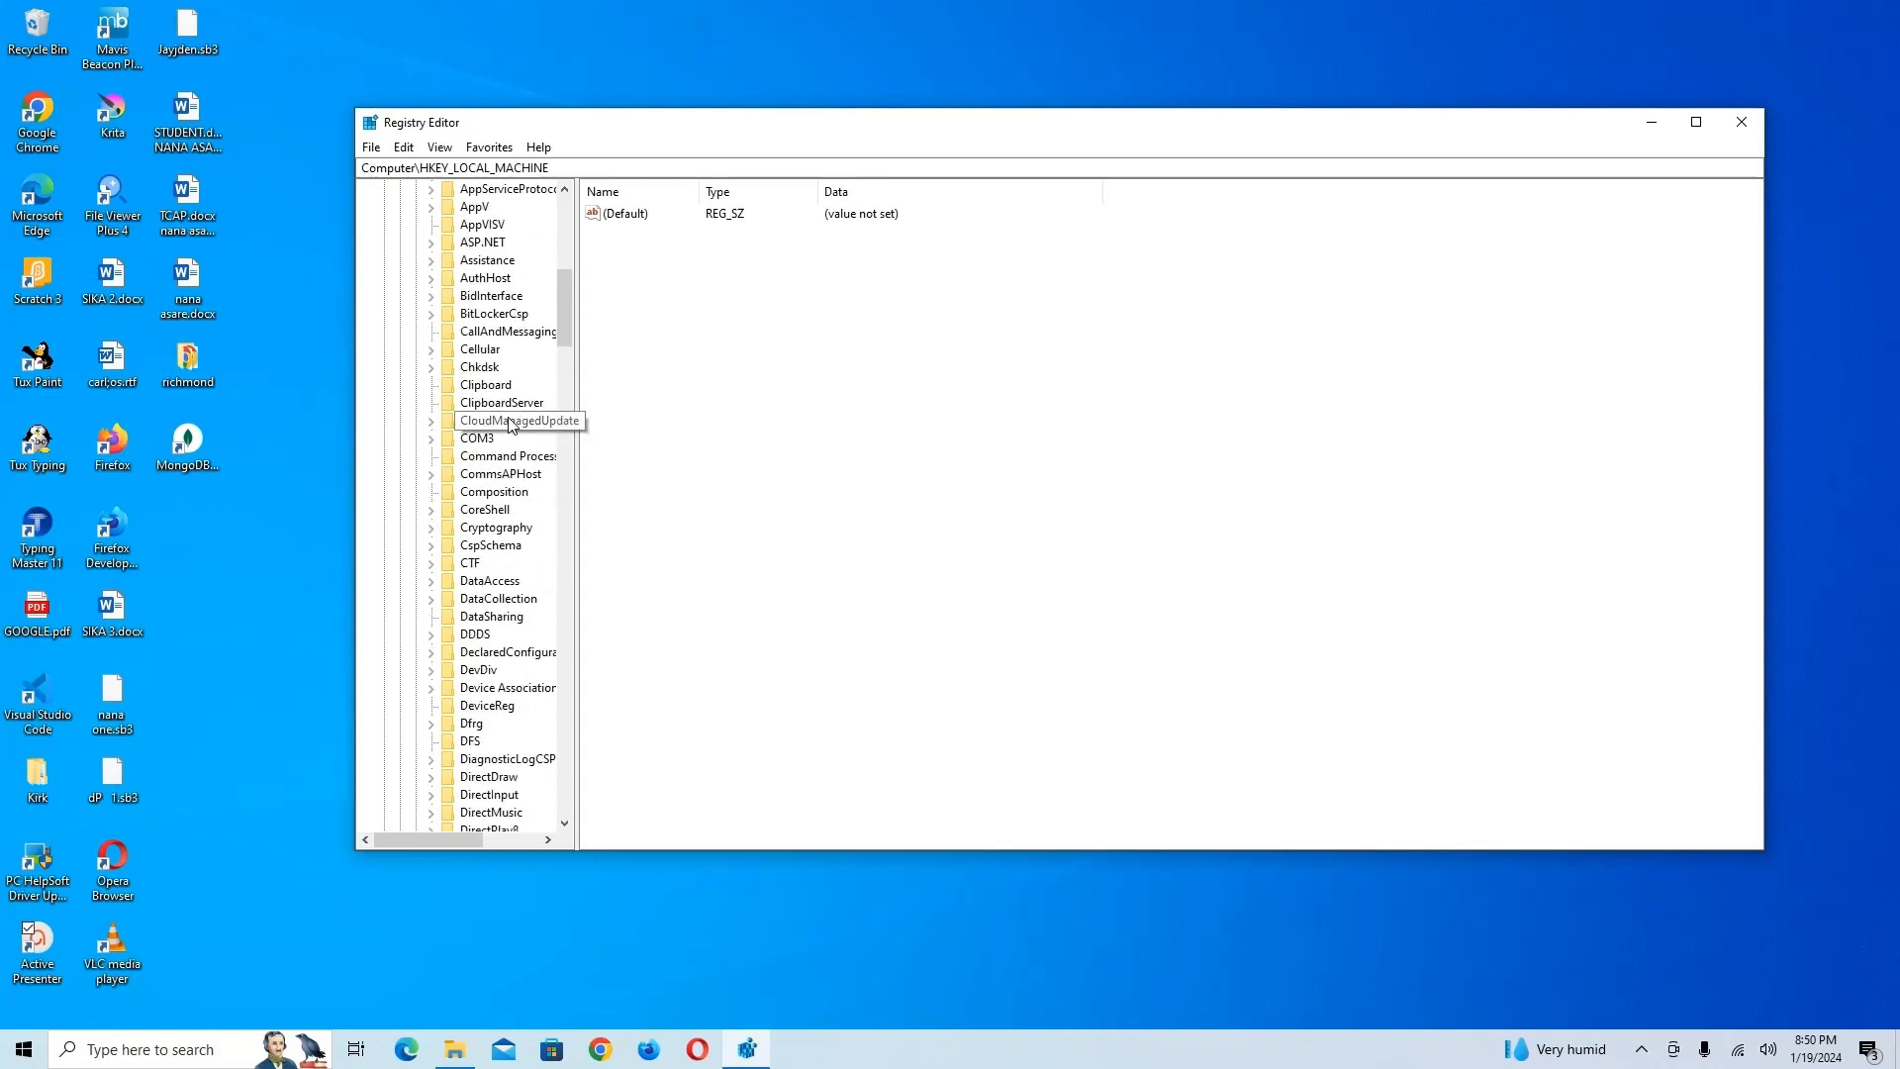
scroll(509, 409, "down", 11)
scroll(509, 408, "down", 20)
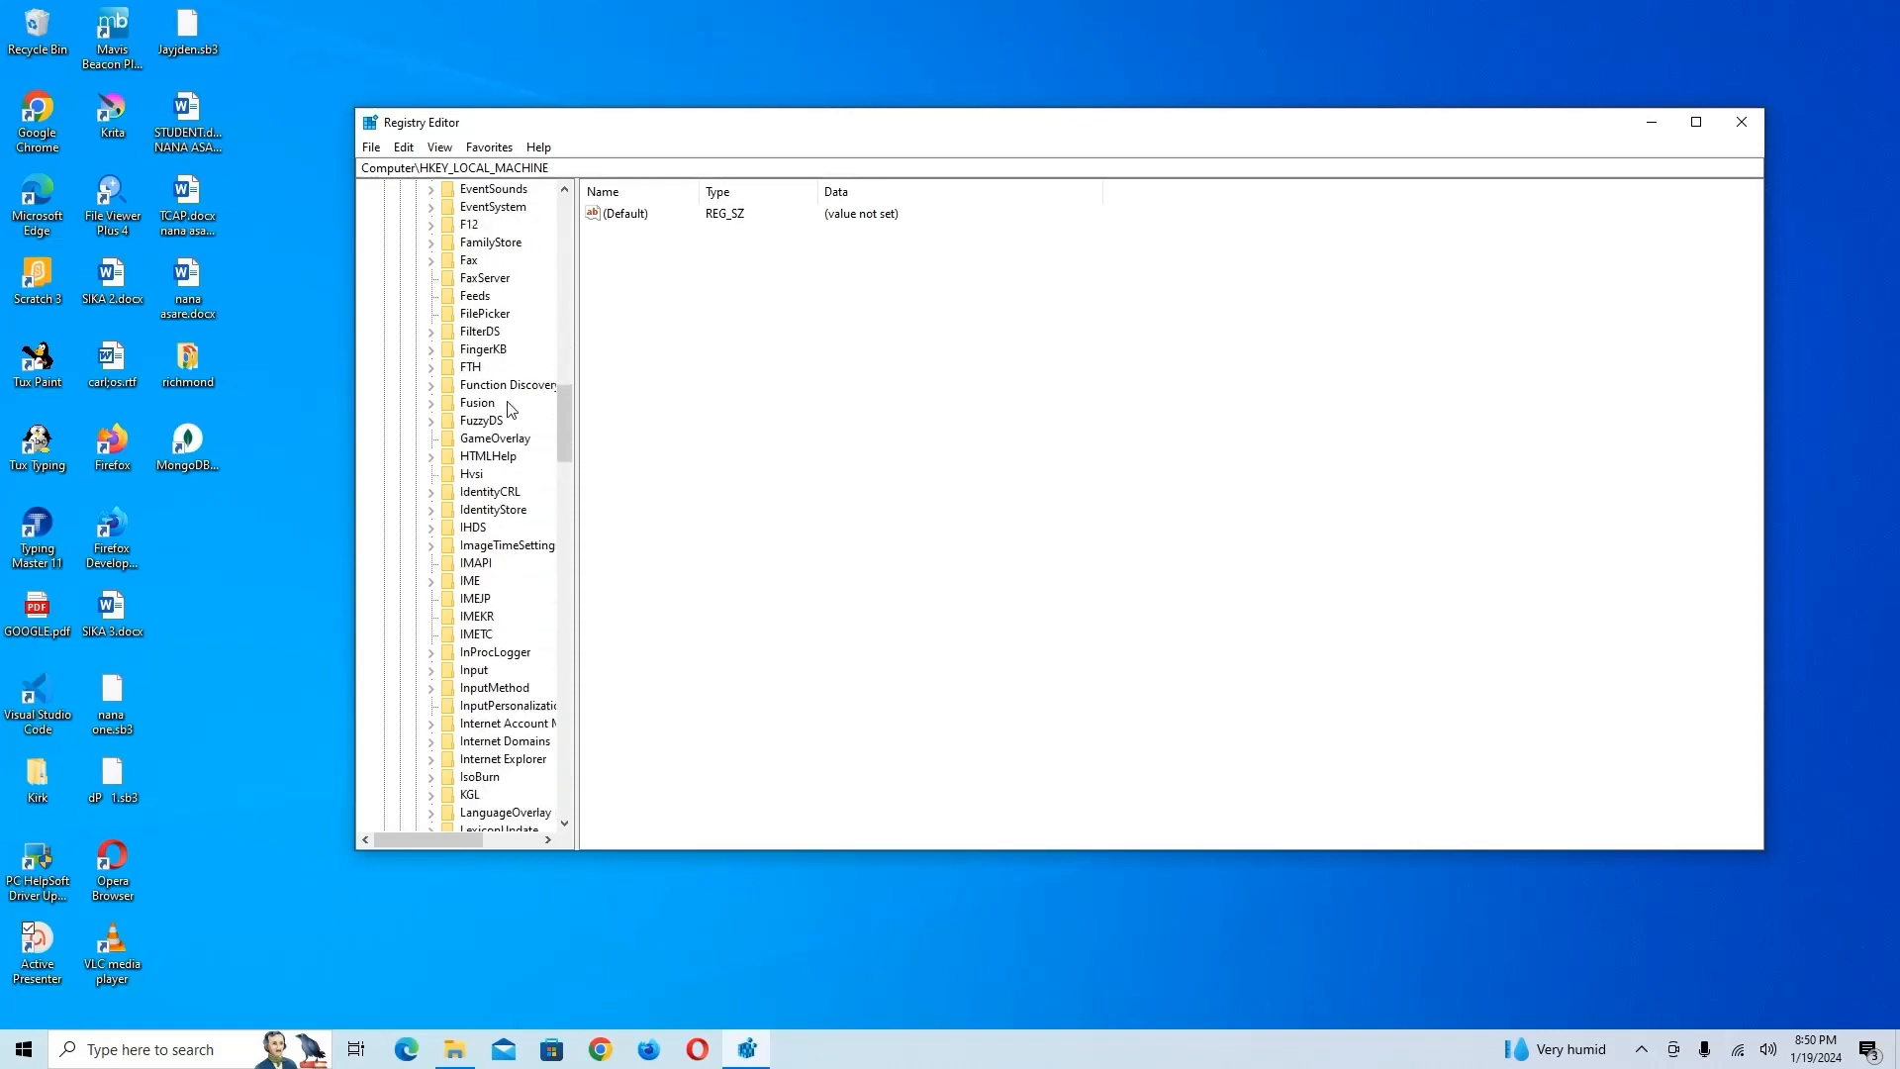
scroll(509, 409, "down", 14)
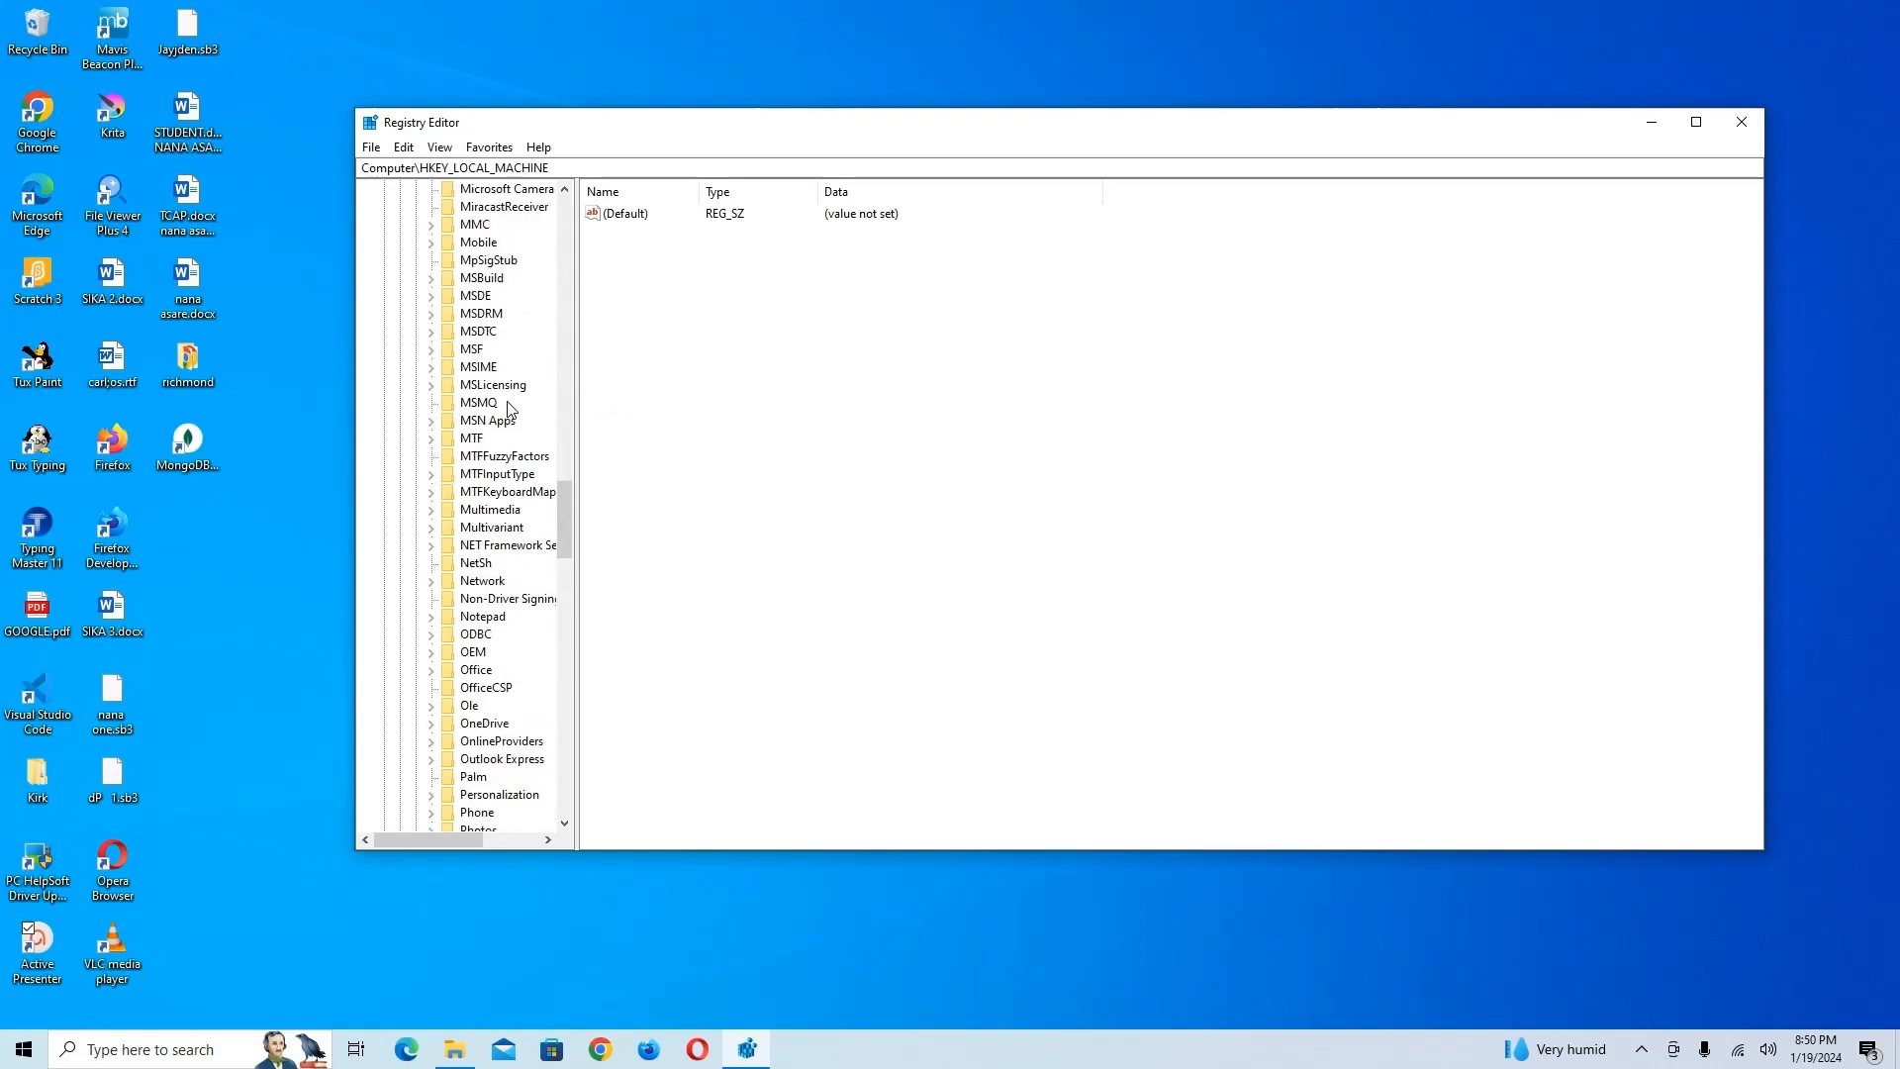
scroll(509, 409, "down", 20)
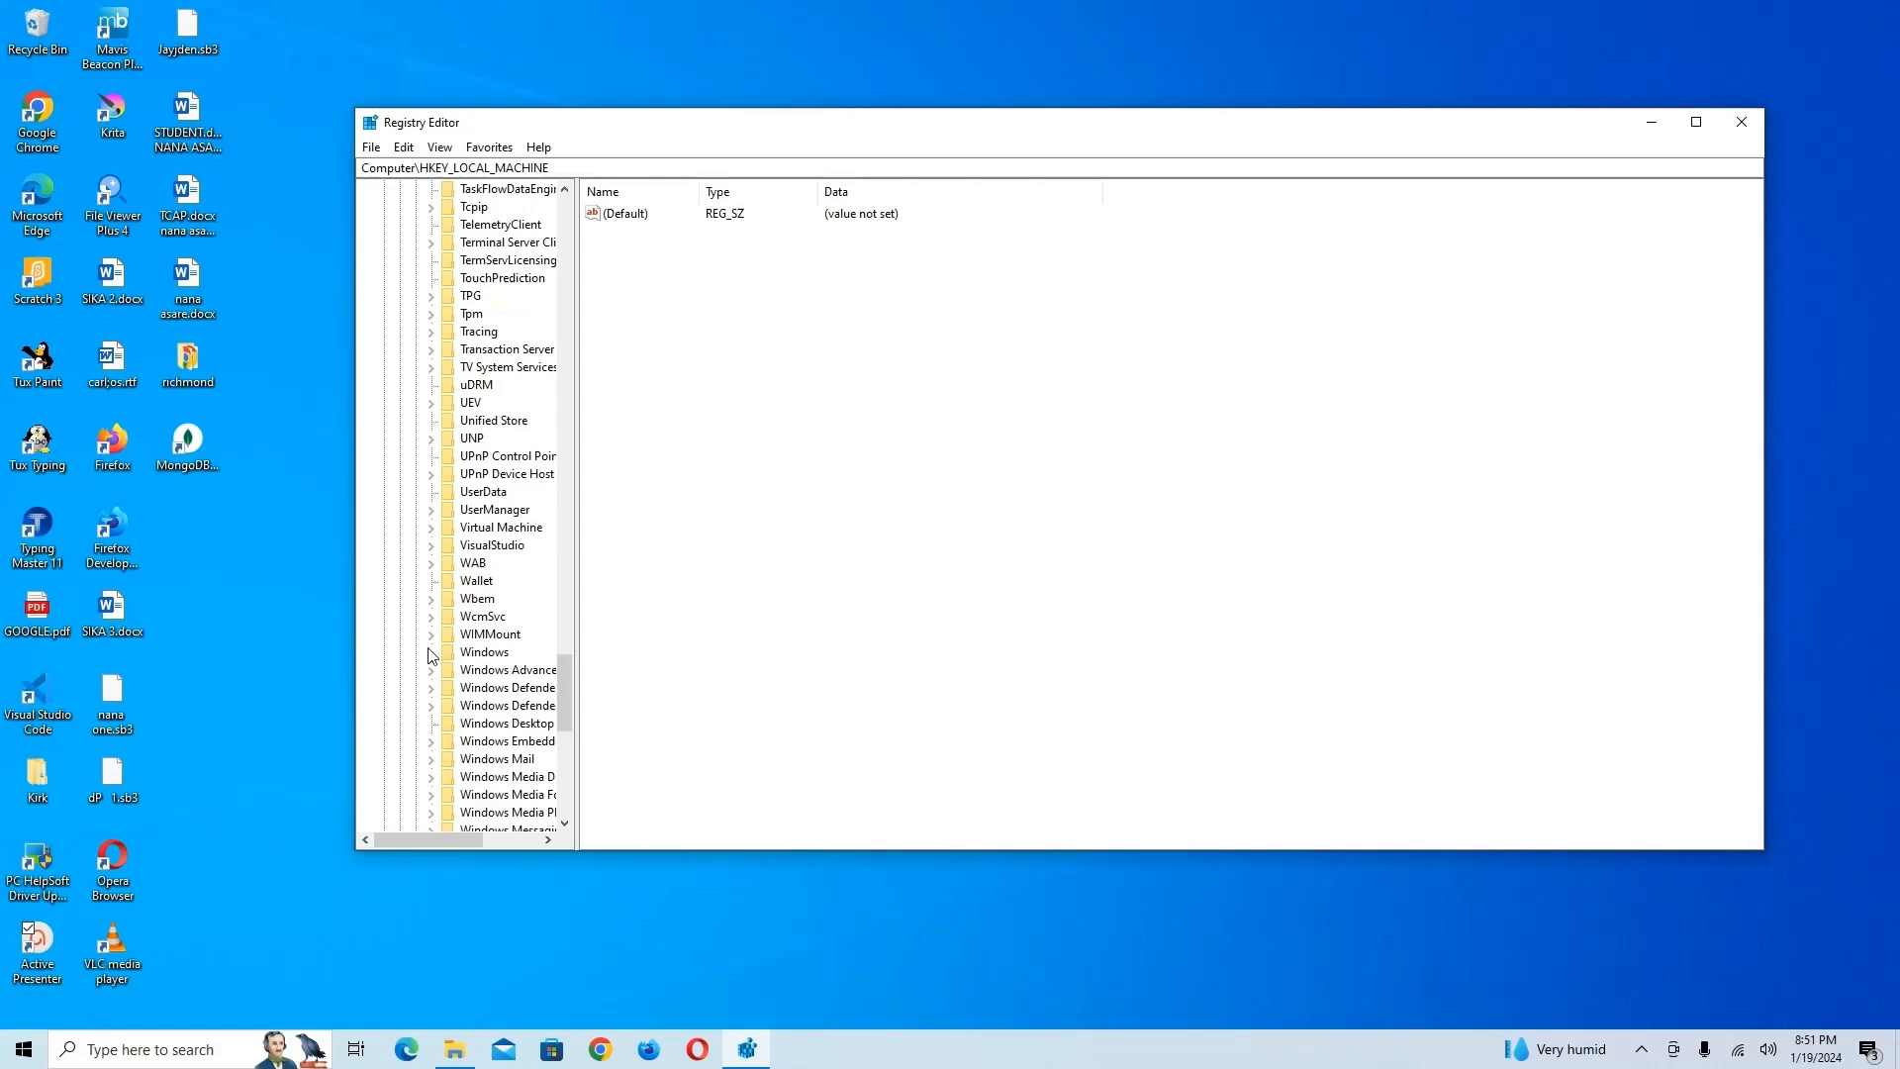
scroll(435, 655, "down", 5)
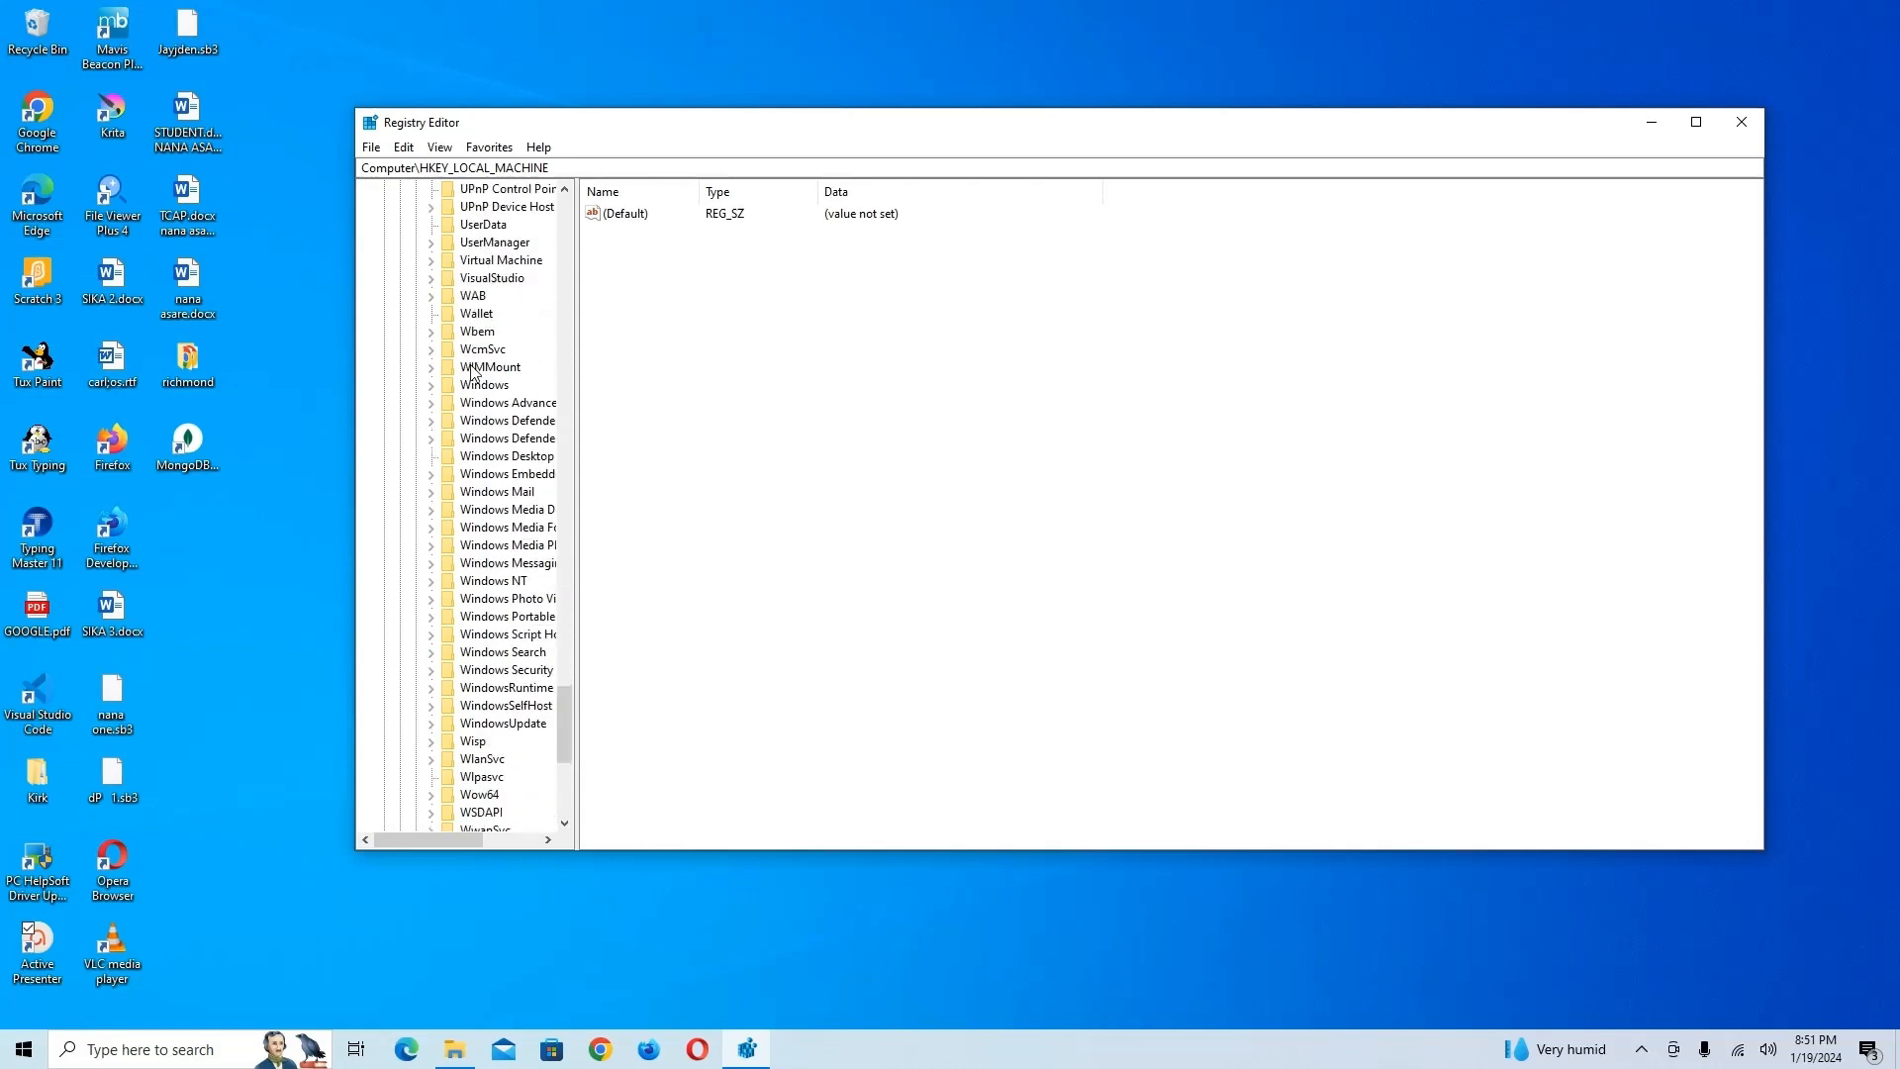
left_click(432, 386)
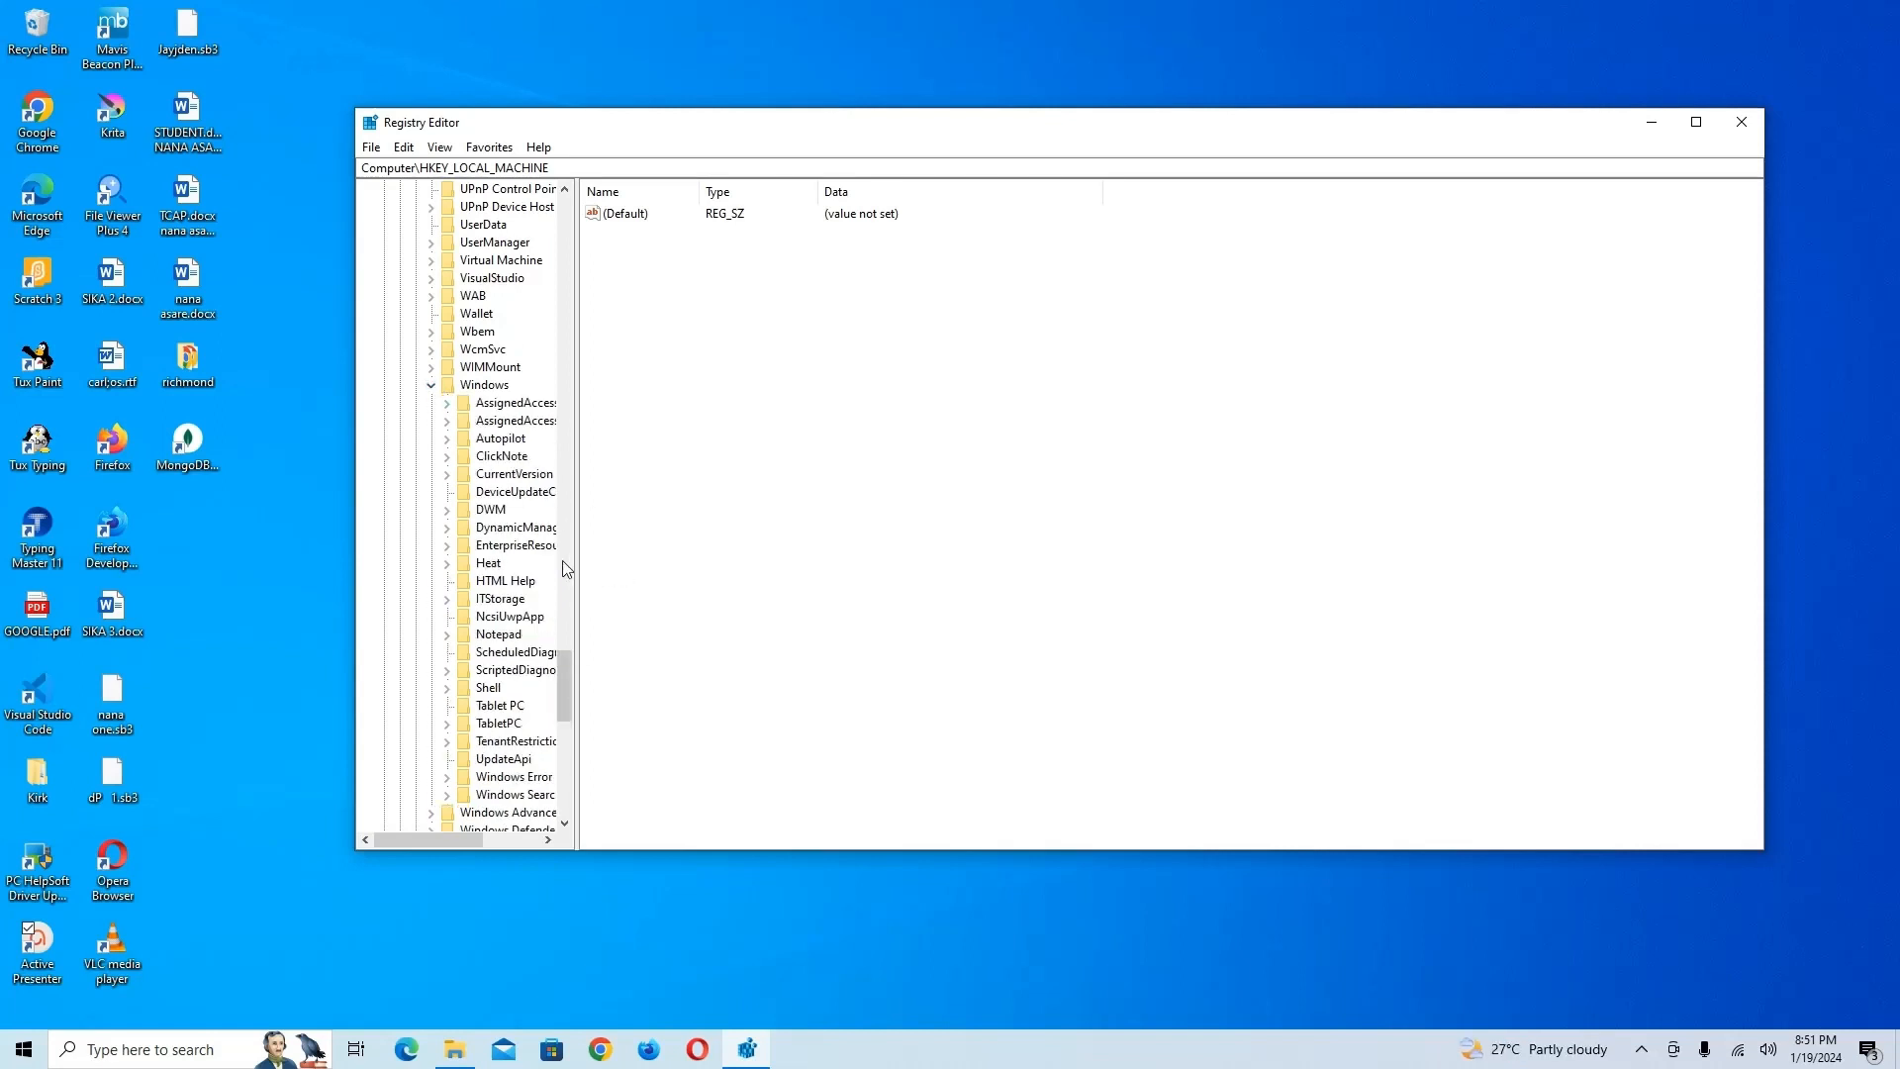
Widen the registry tree pane and expand the CurrentVersion key under Microsoft\Windows
left_click_drag(582, 528, 641, 539)
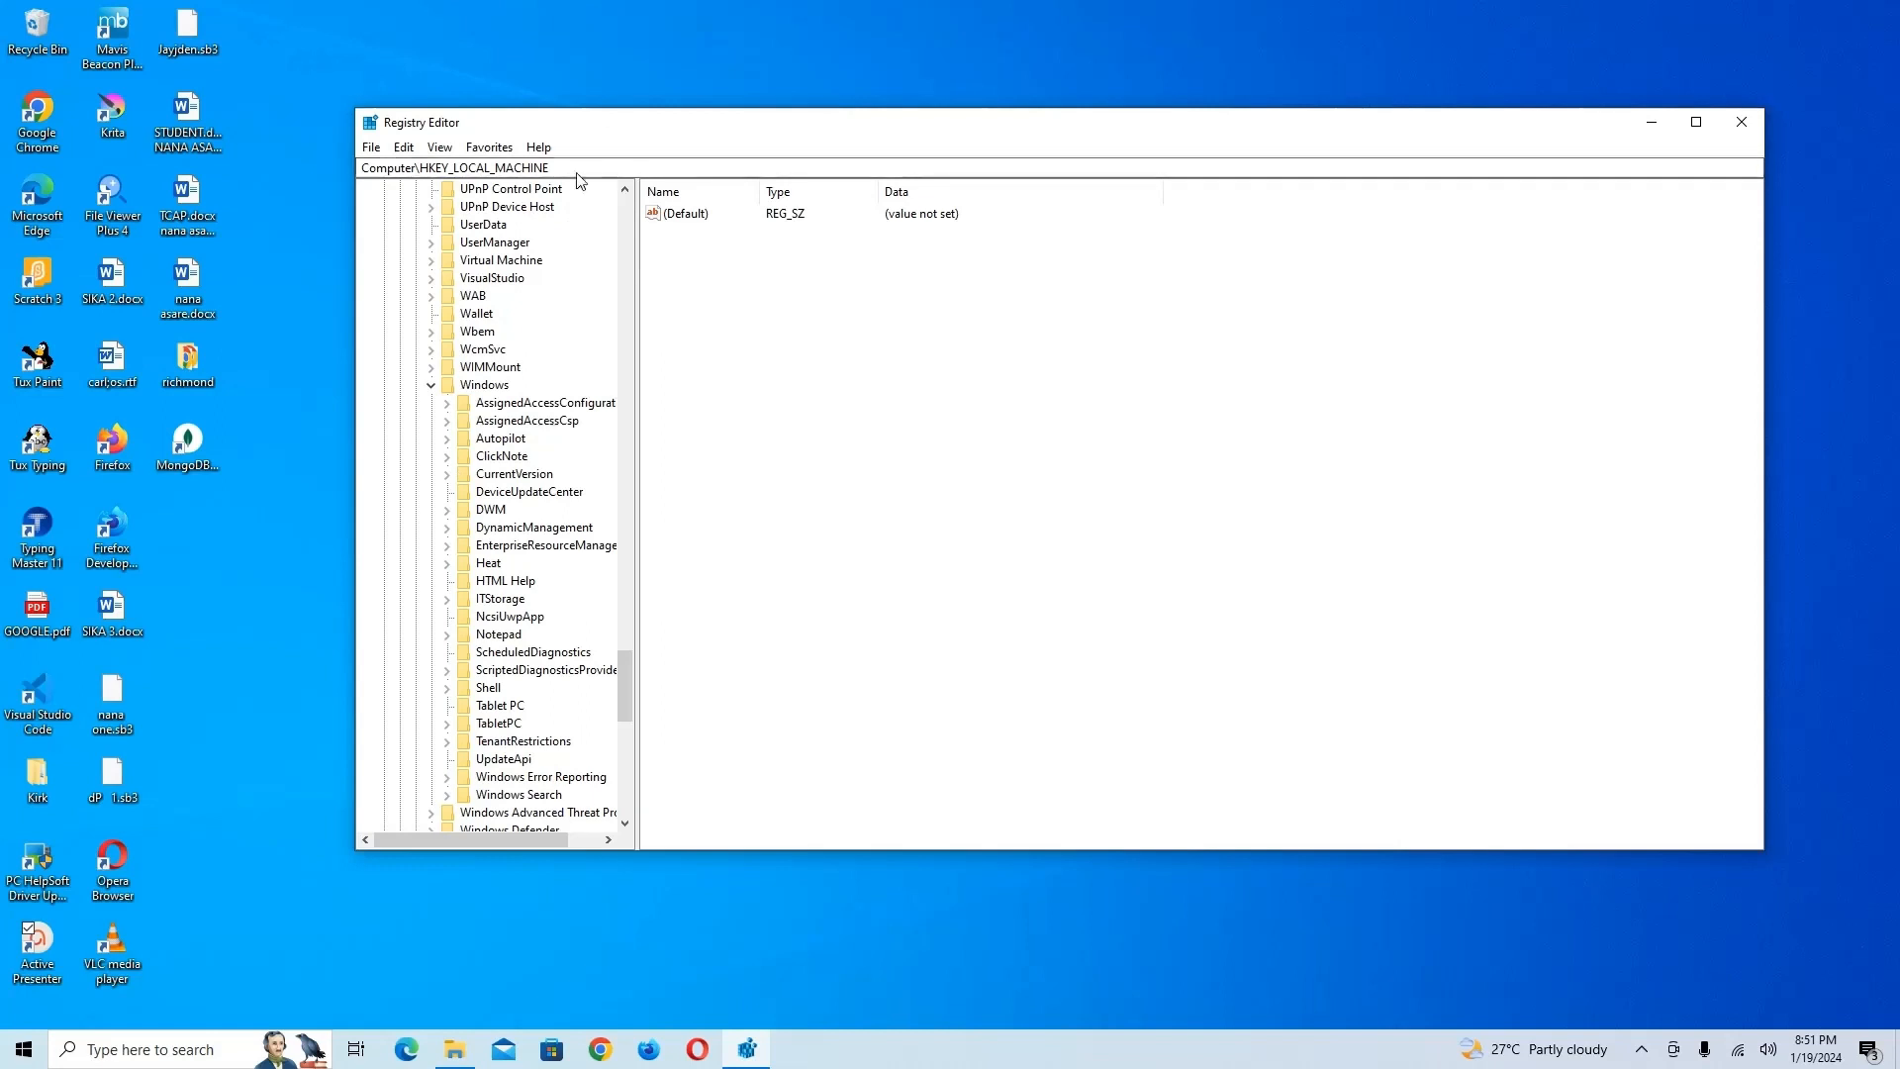
left_click(448, 476)
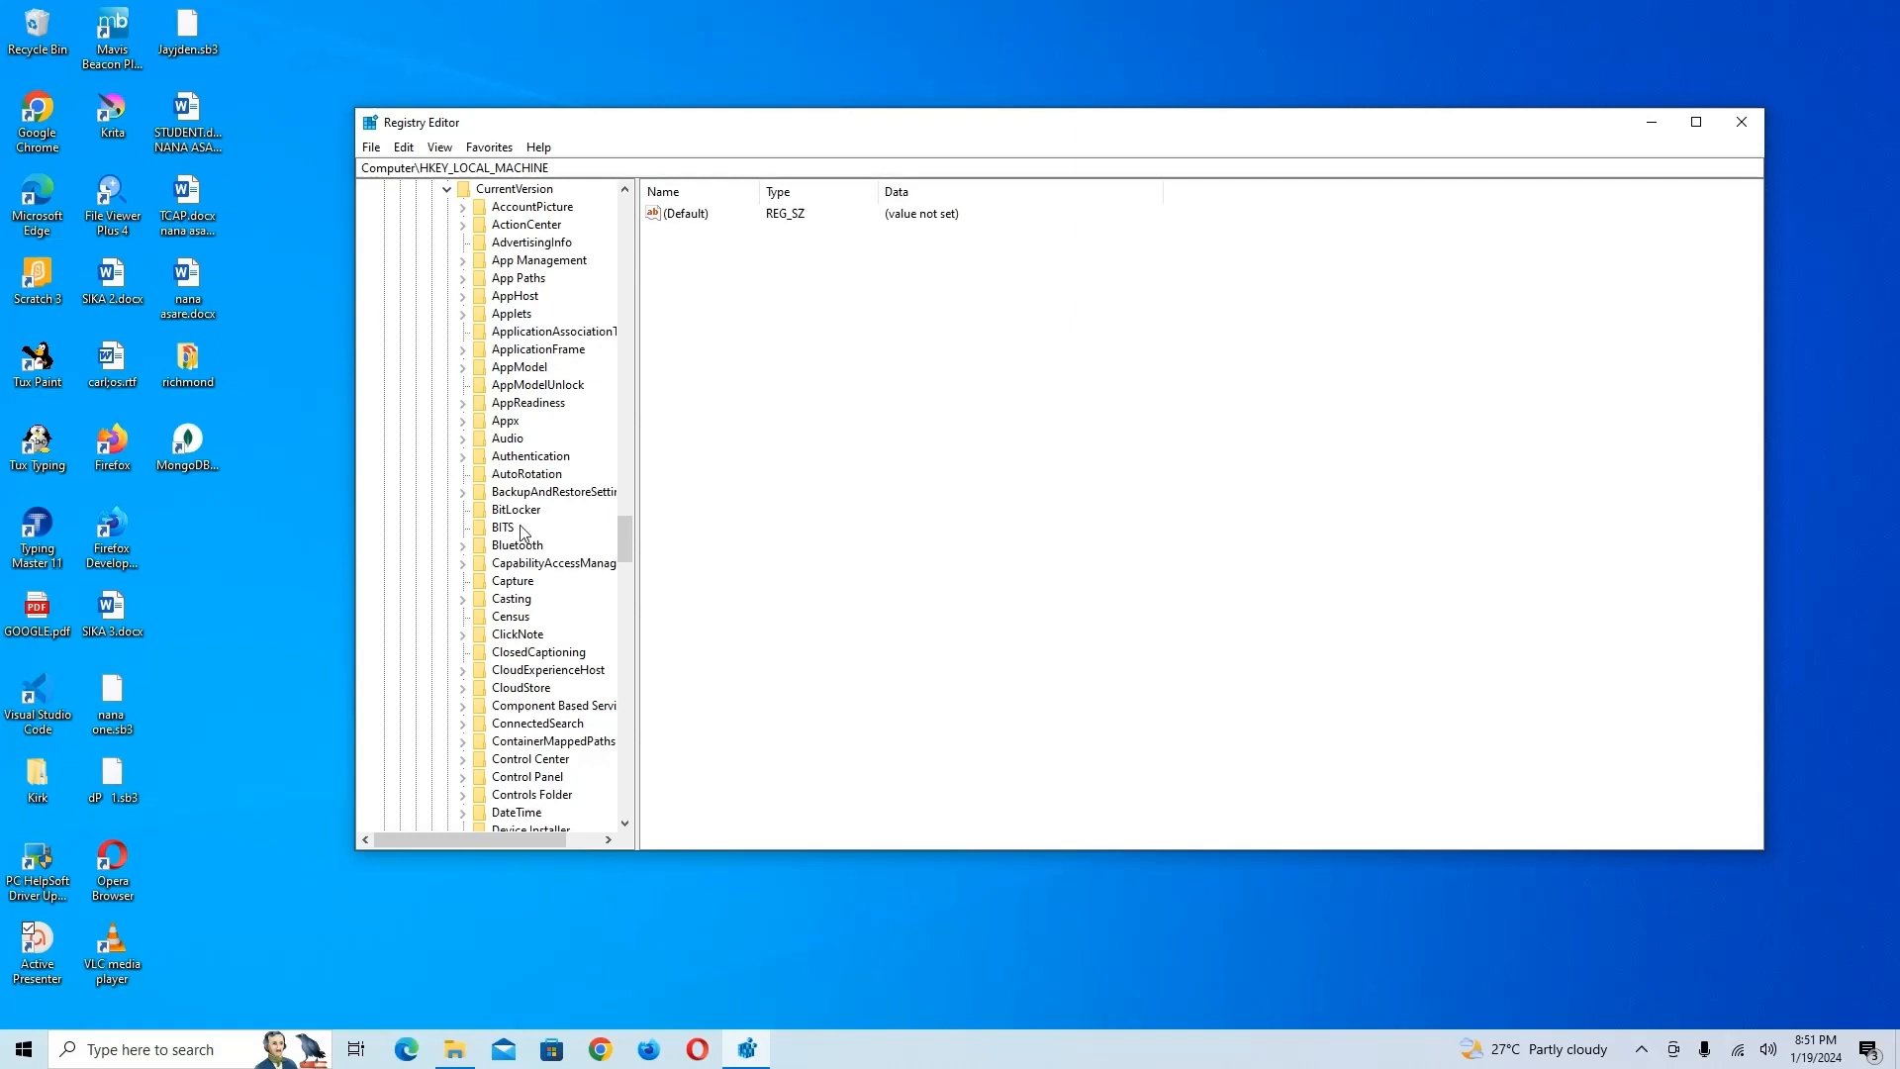
scroll(551, 522, "down", 1)
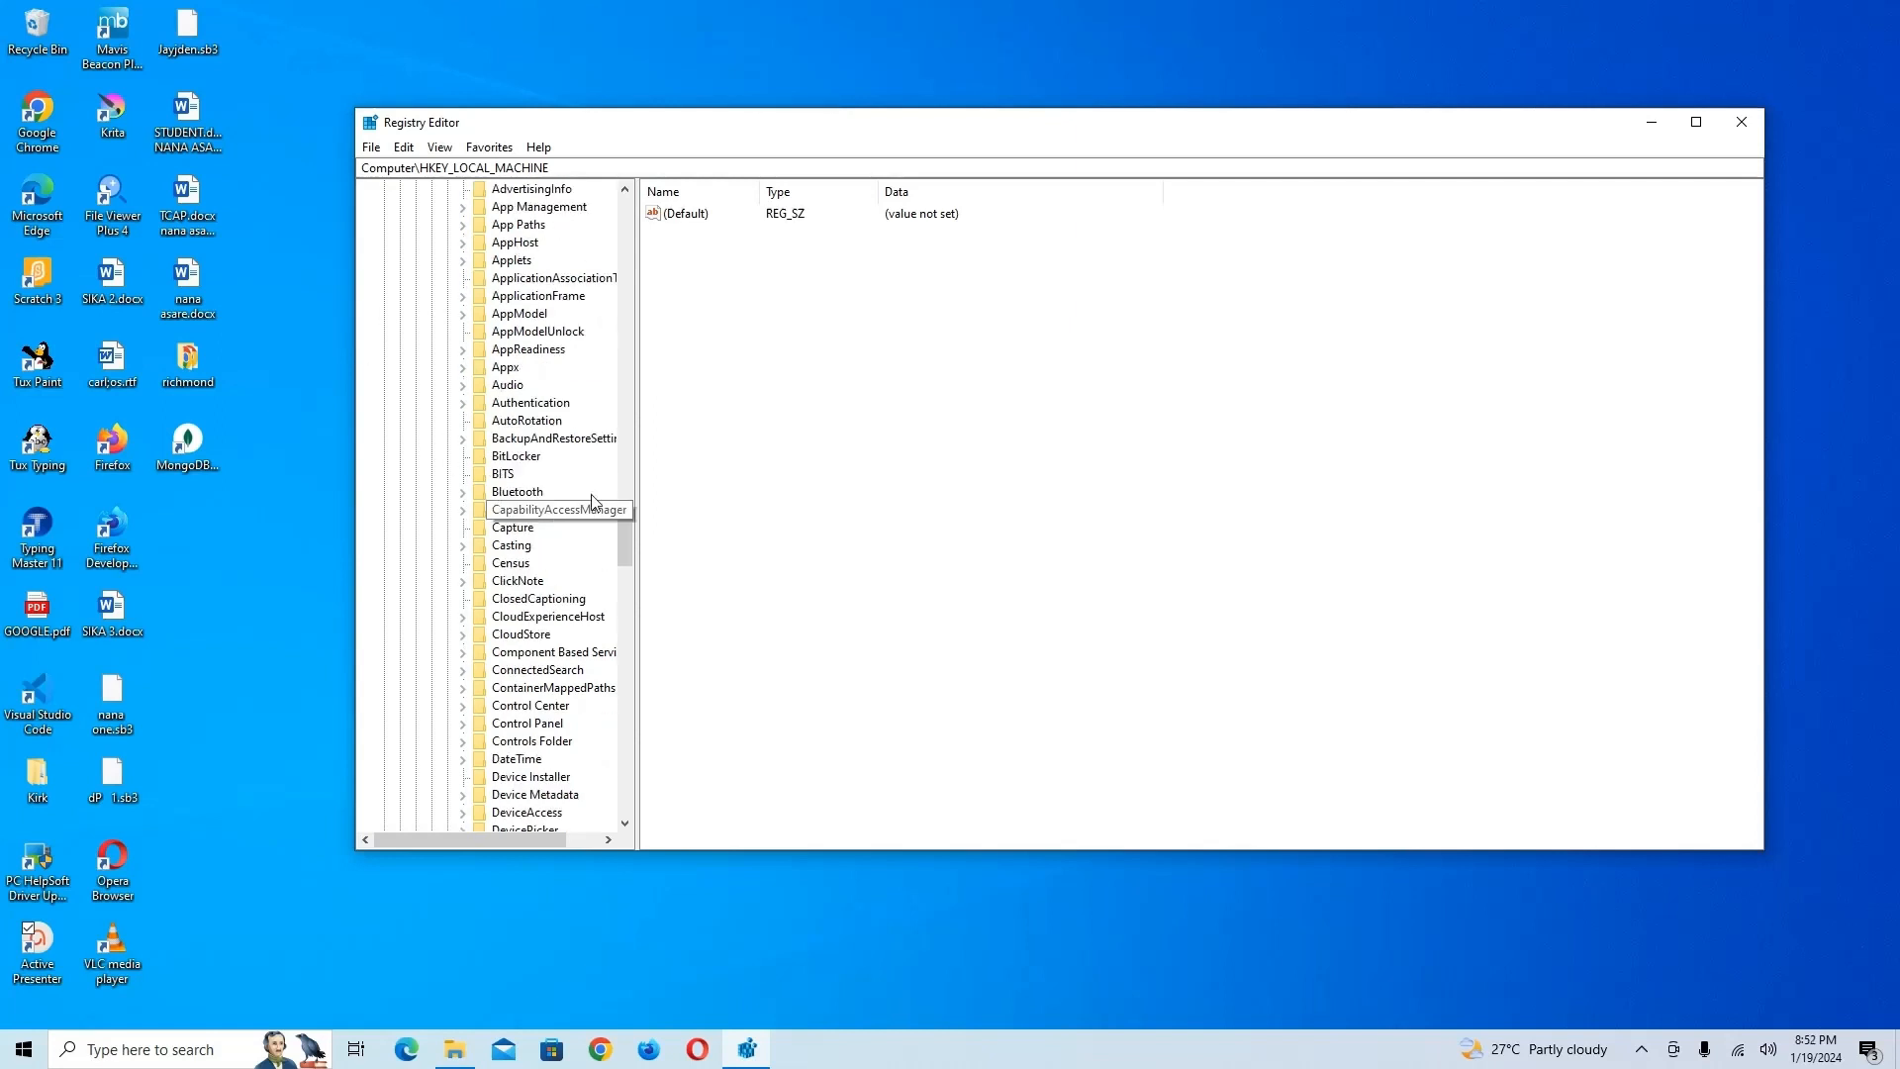
left_click_drag(636, 483, 645, 482)
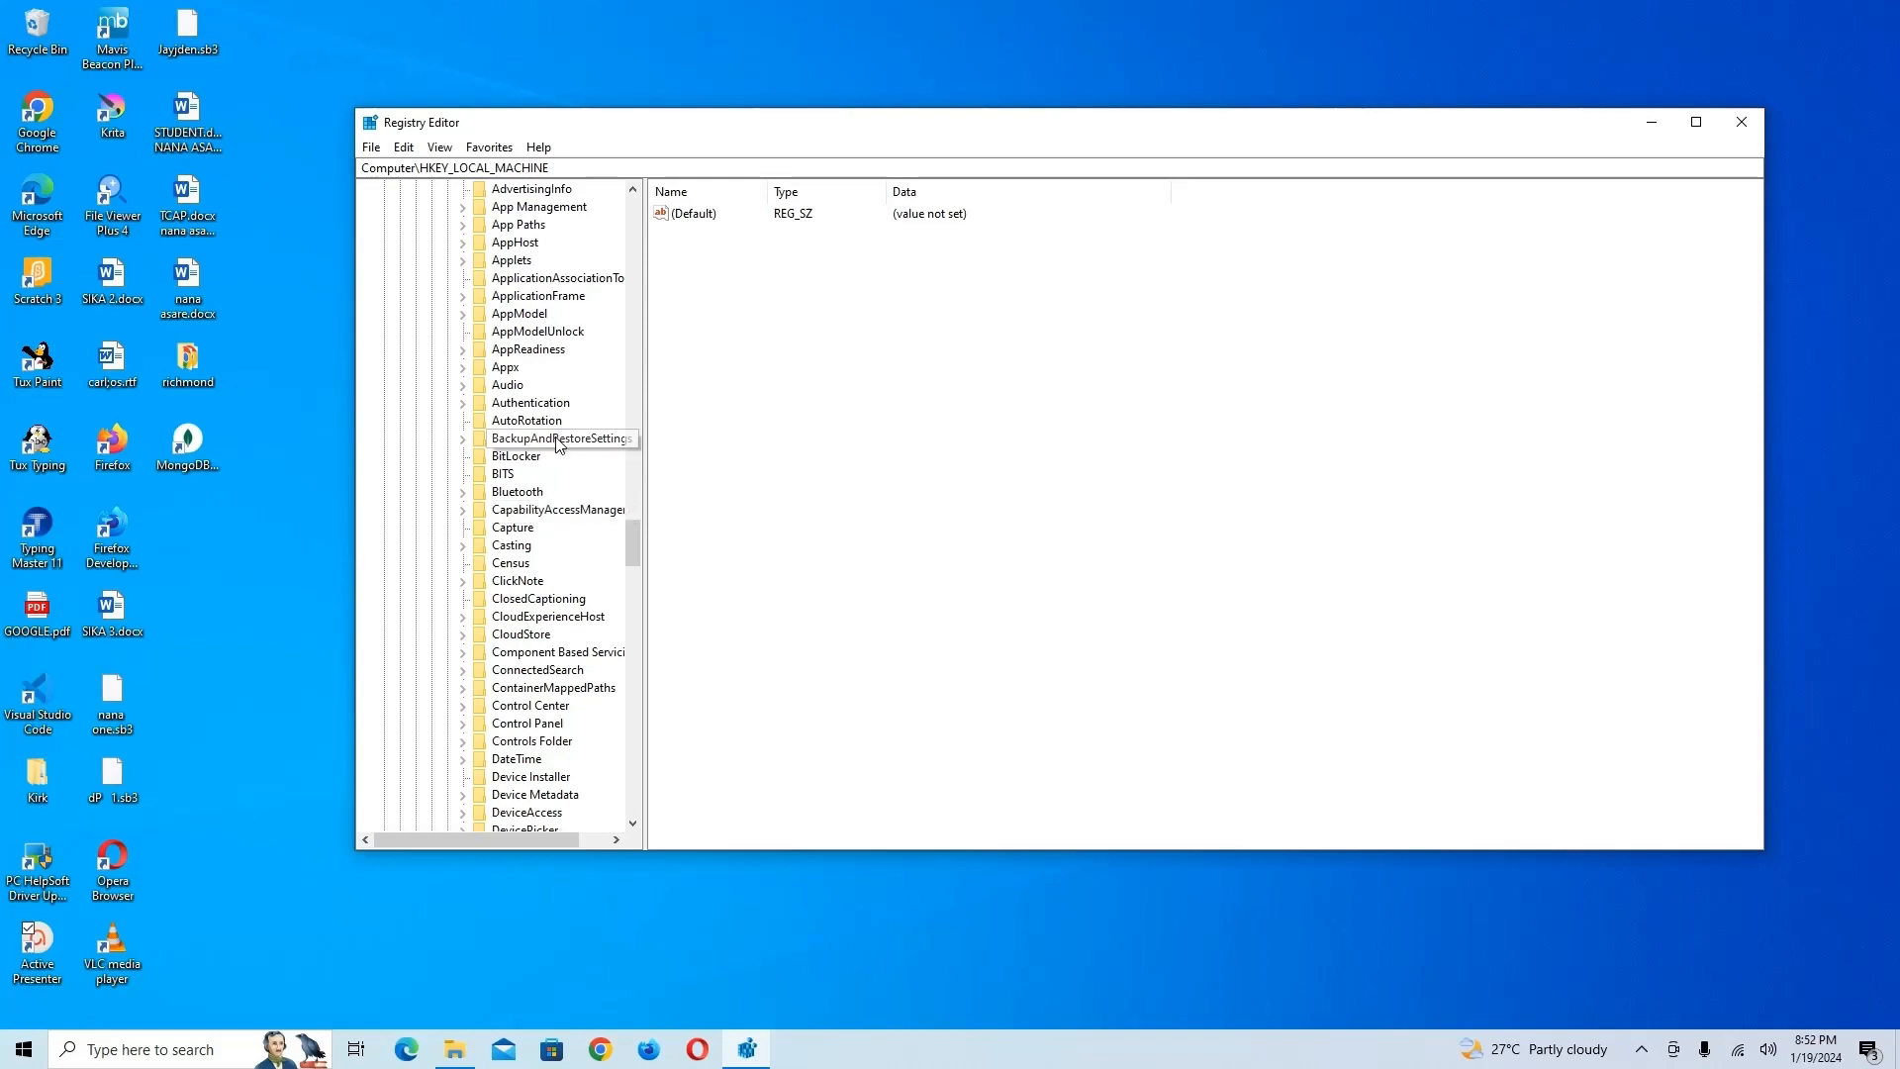
scroll(559, 435, "up", 1)
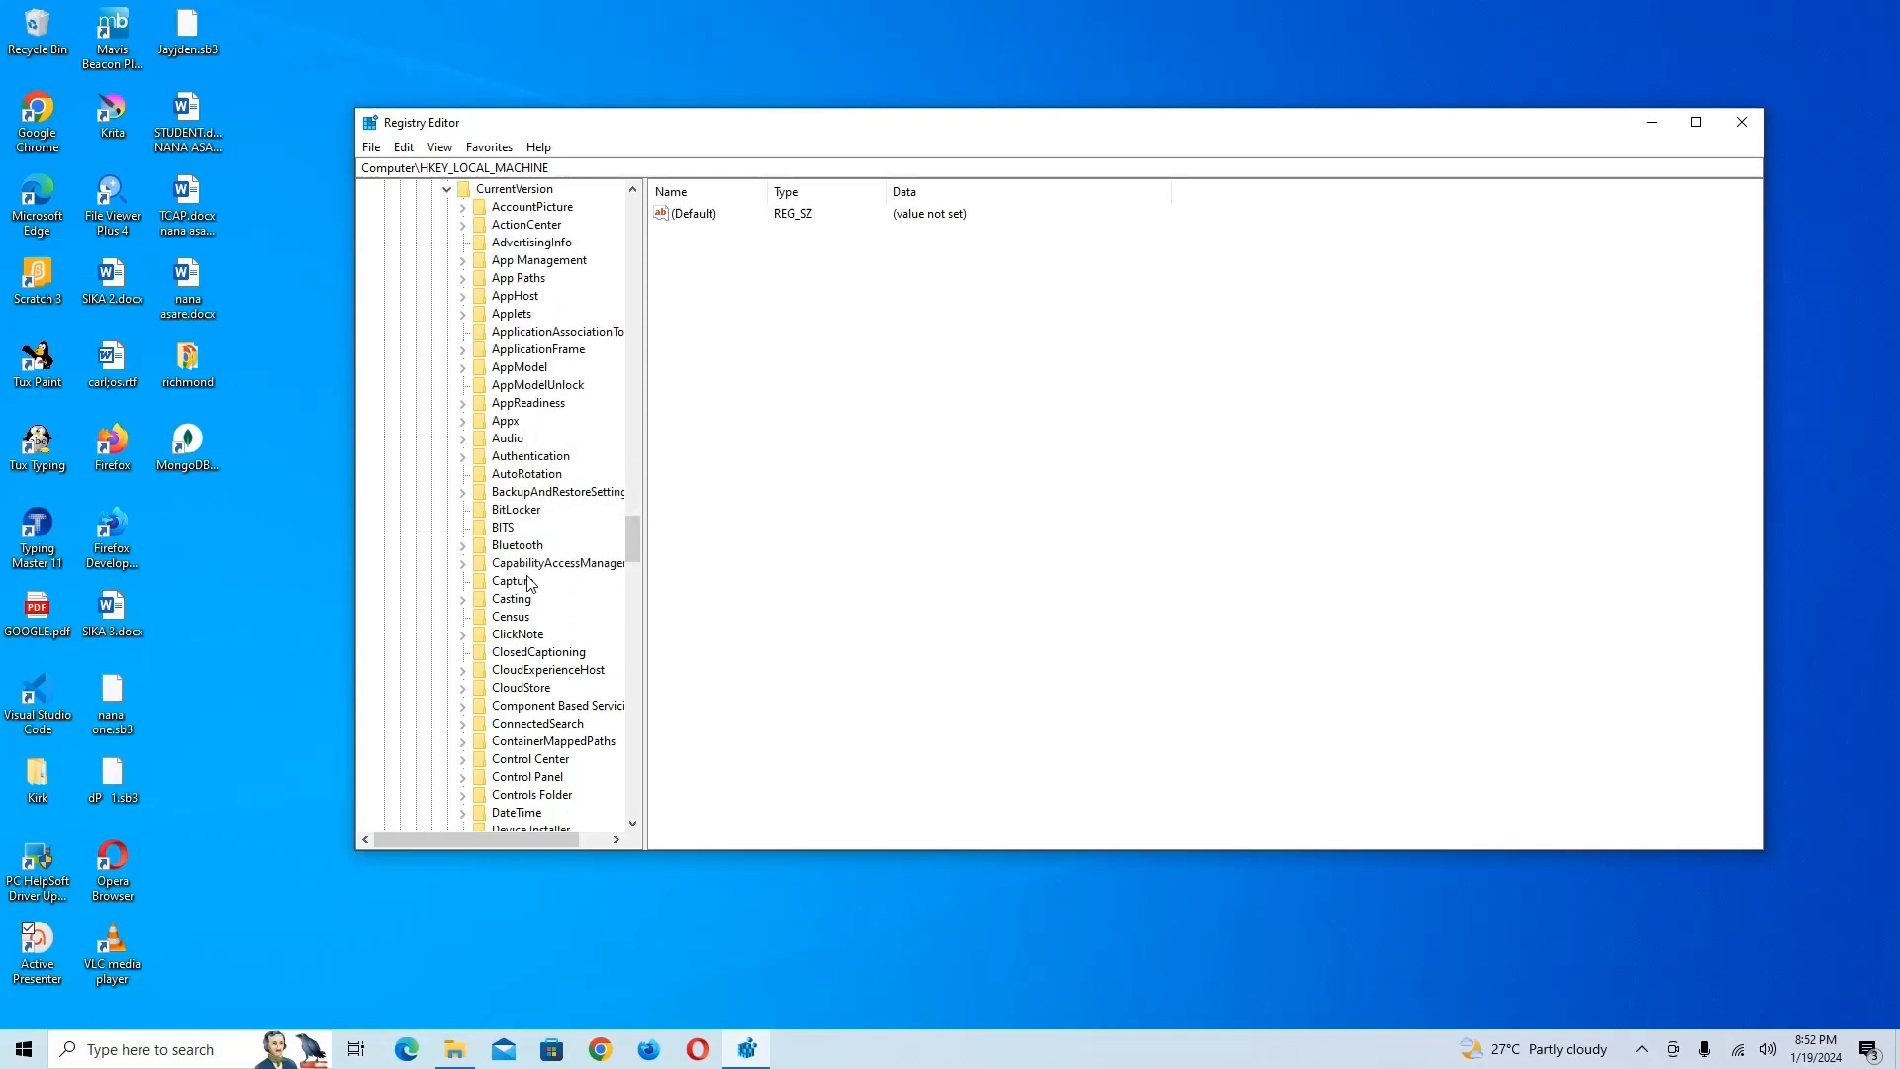
Expand the Policies key under Windows\CurrentVersion in the registry tree
scroll(531, 579, "down", 6)
scroll(531, 574, "down", 4)
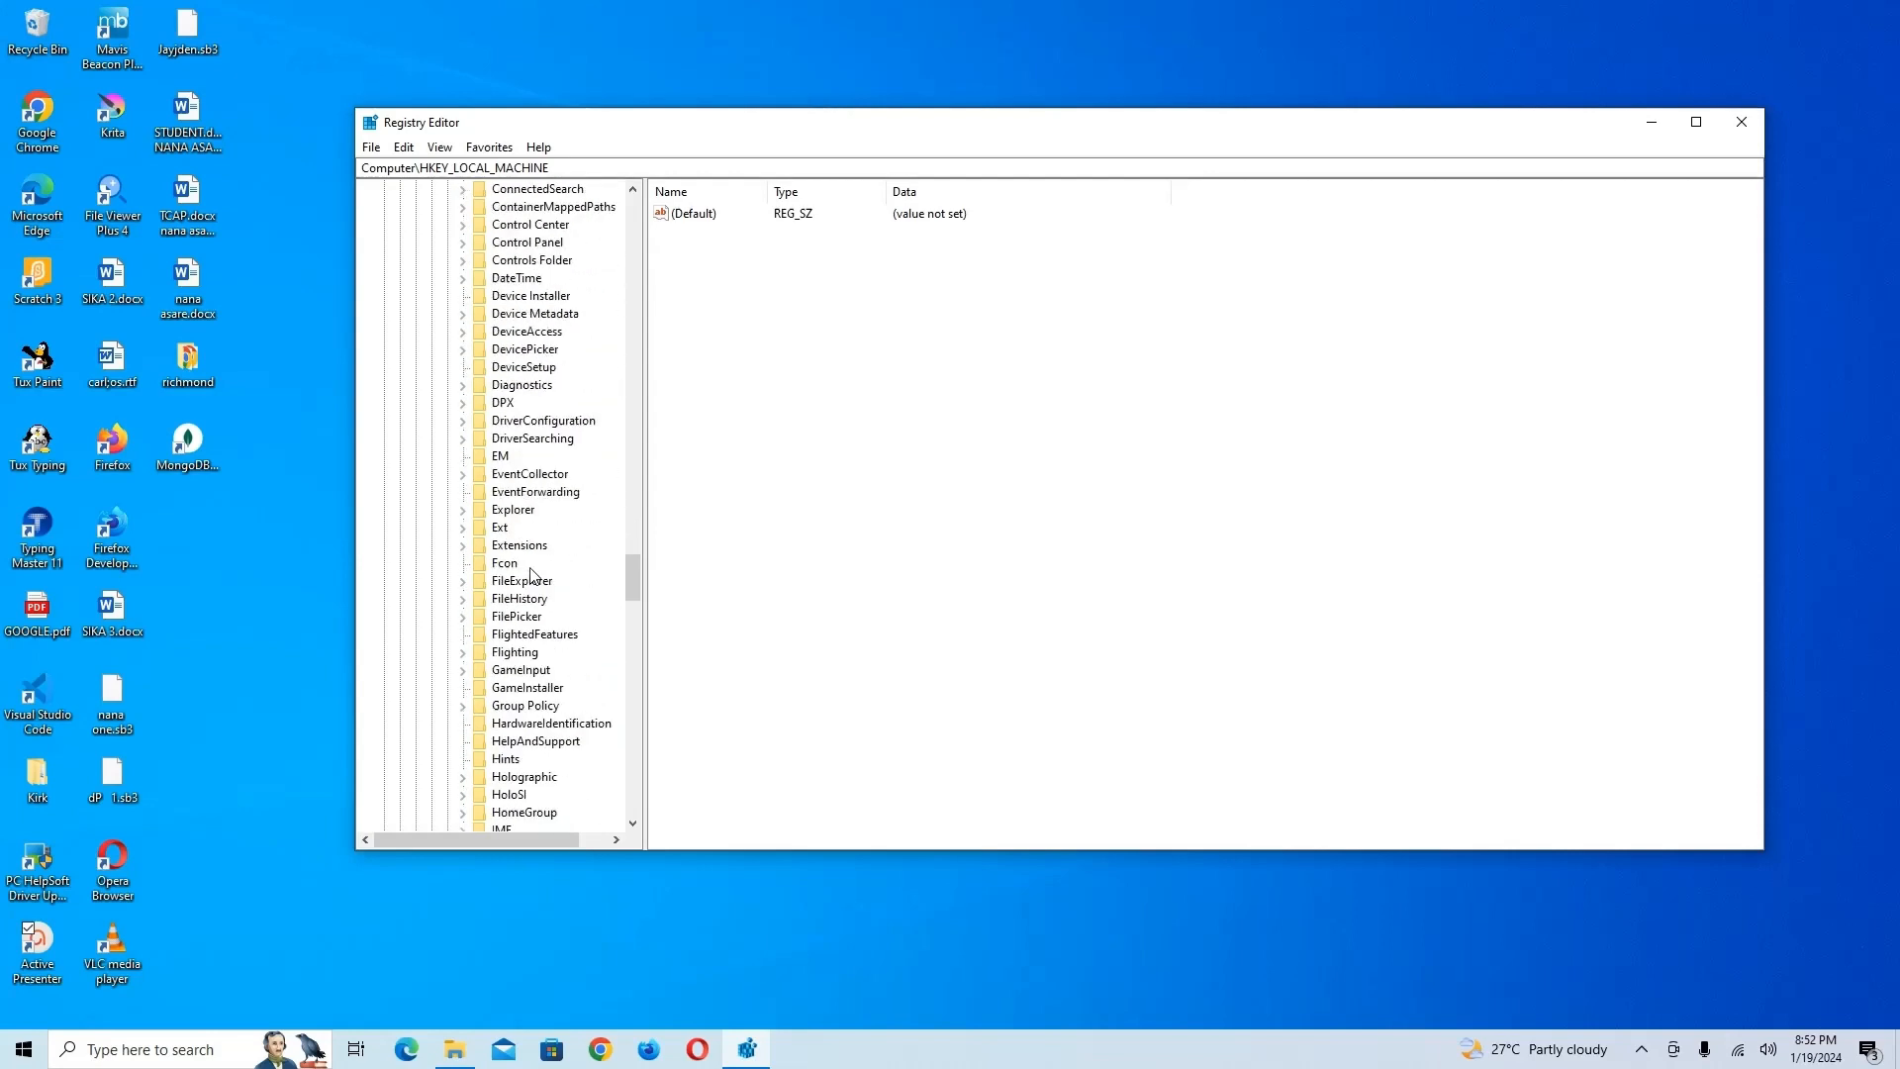
scroll(531, 572, "down", 5)
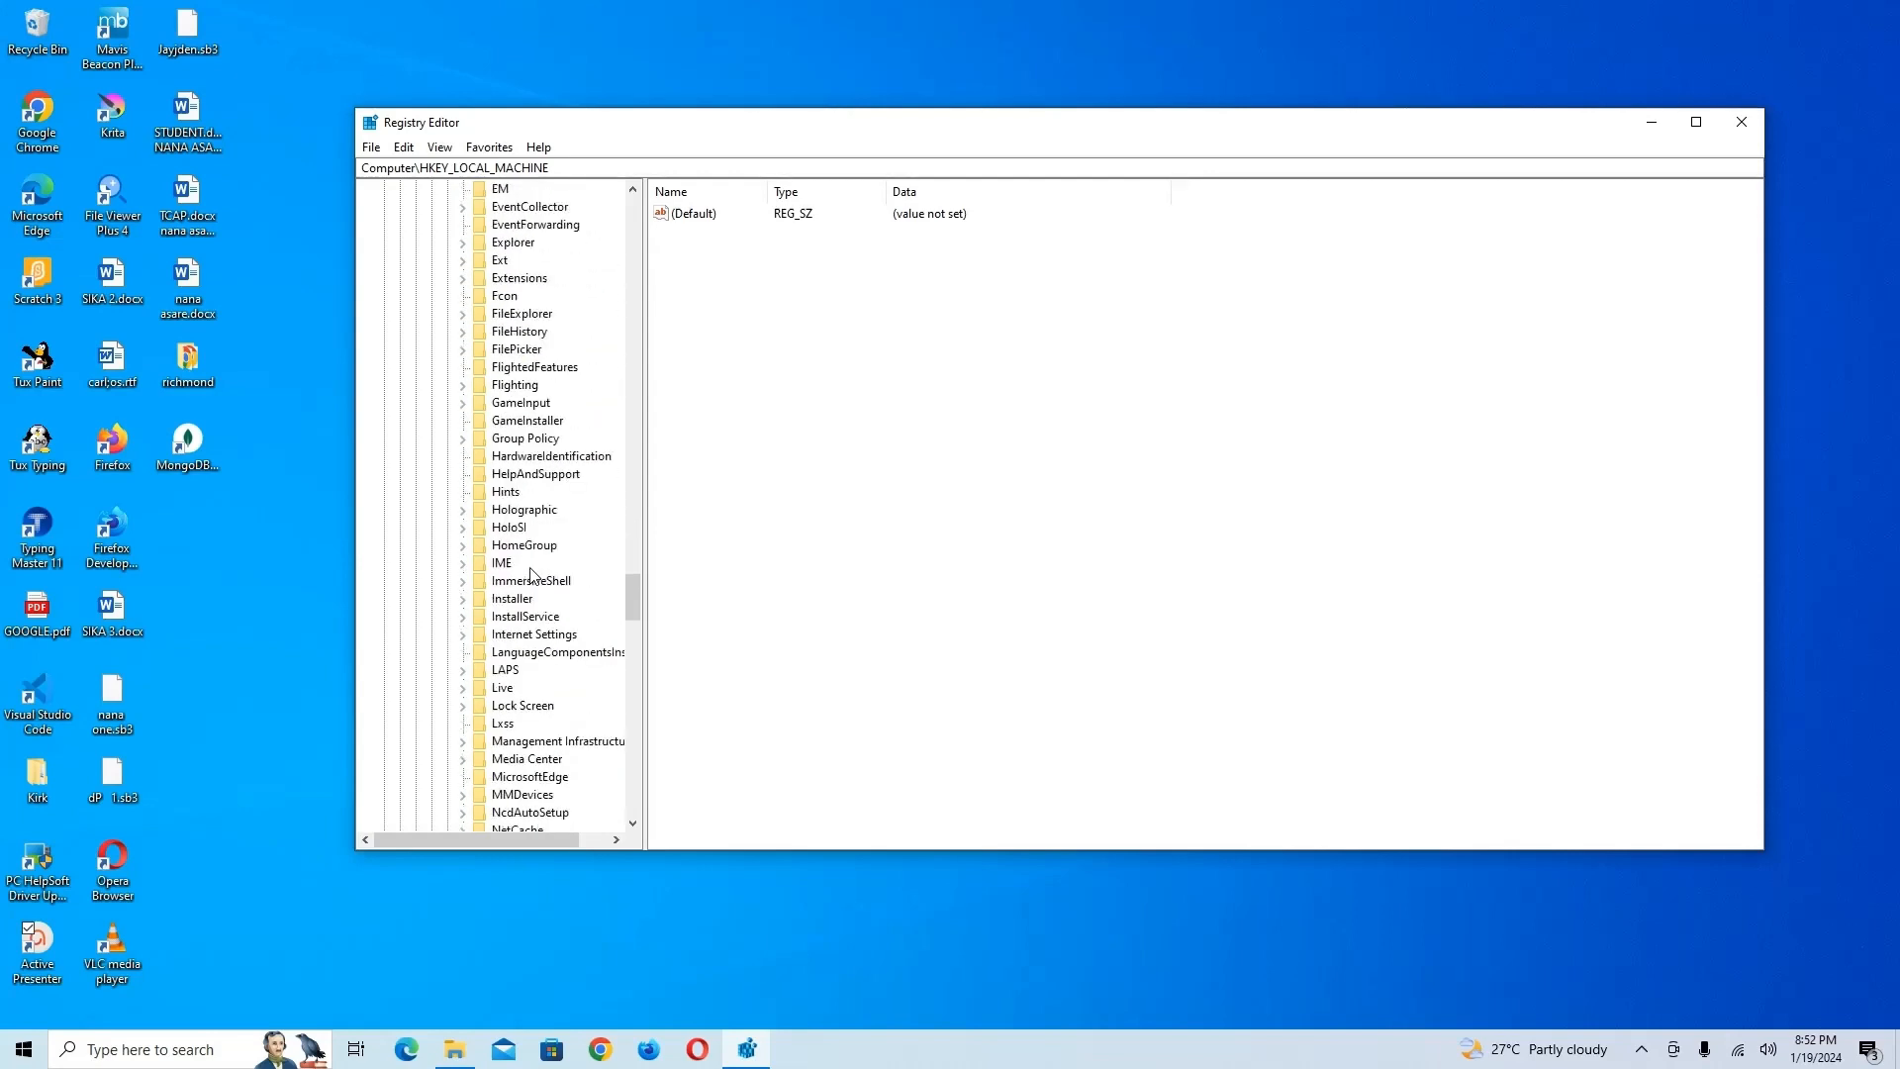
scroll(532, 572, "down", 5)
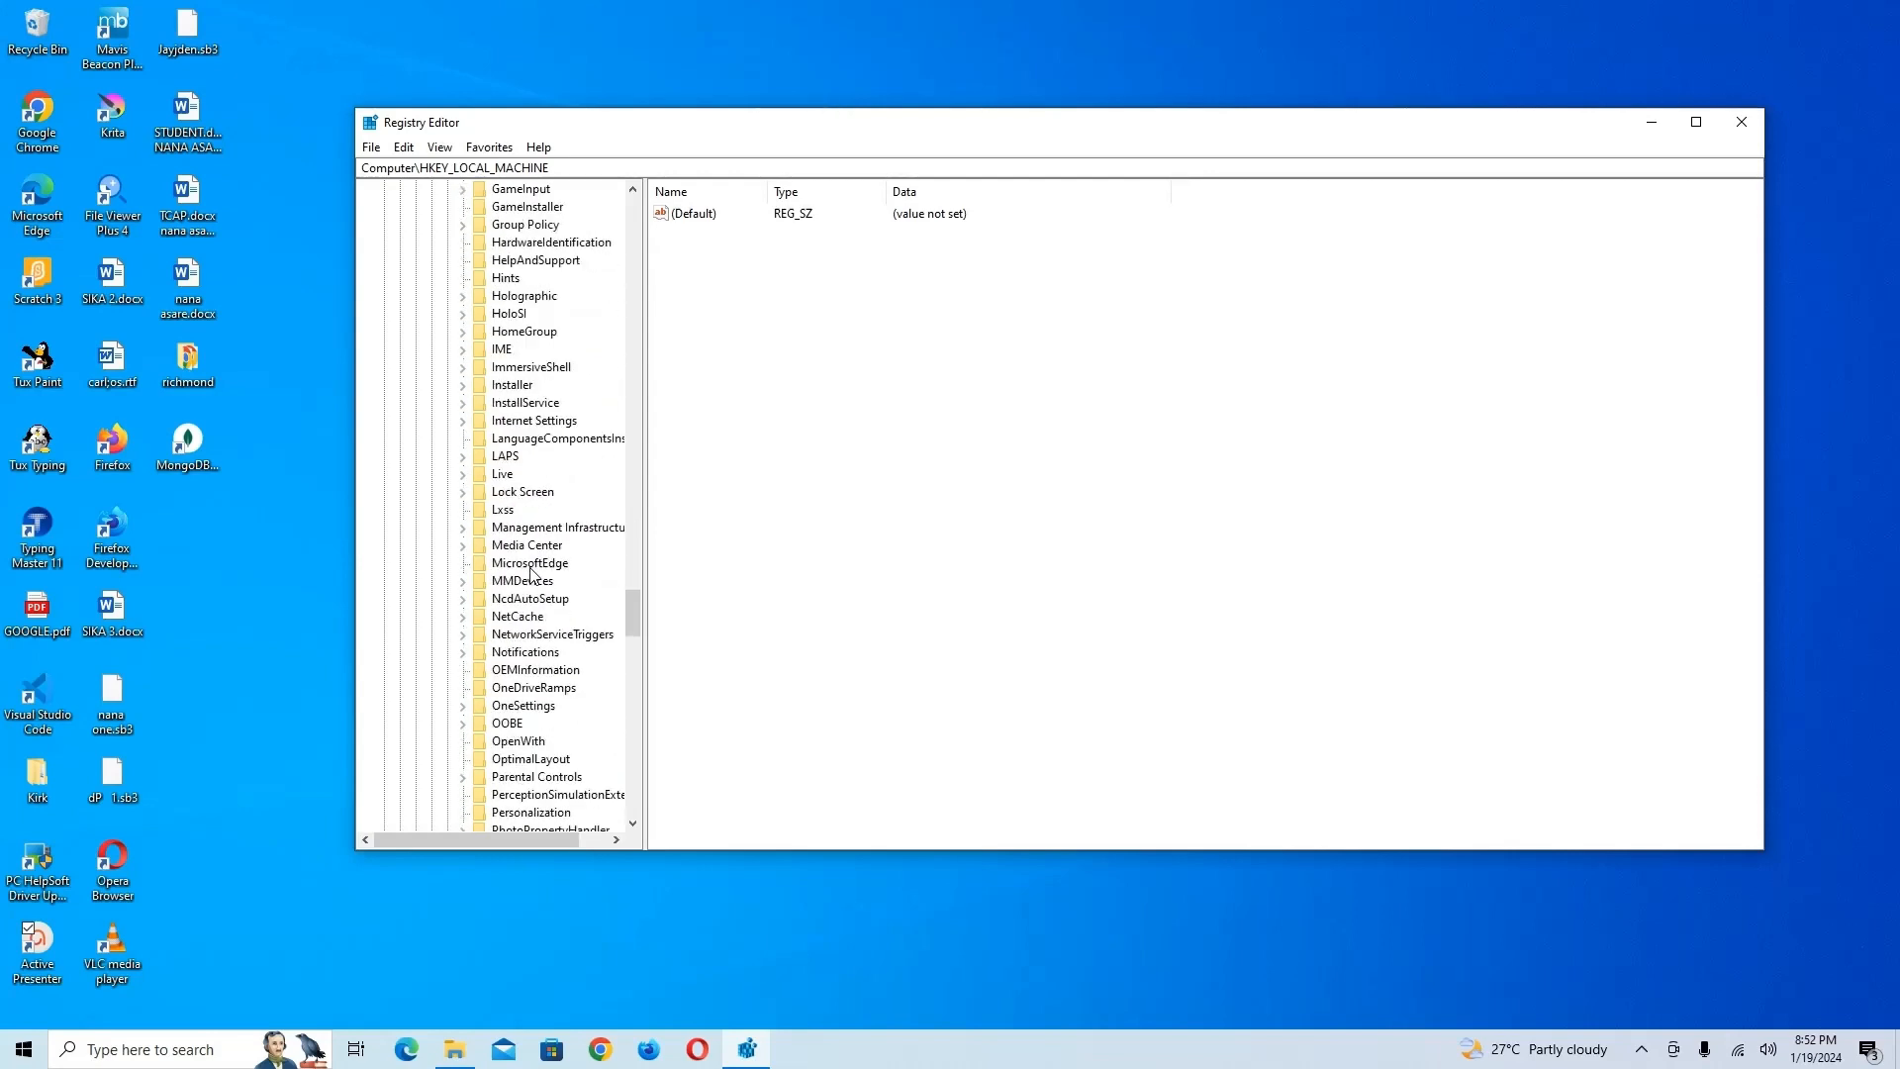
scroll(532, 572, "down", 2)
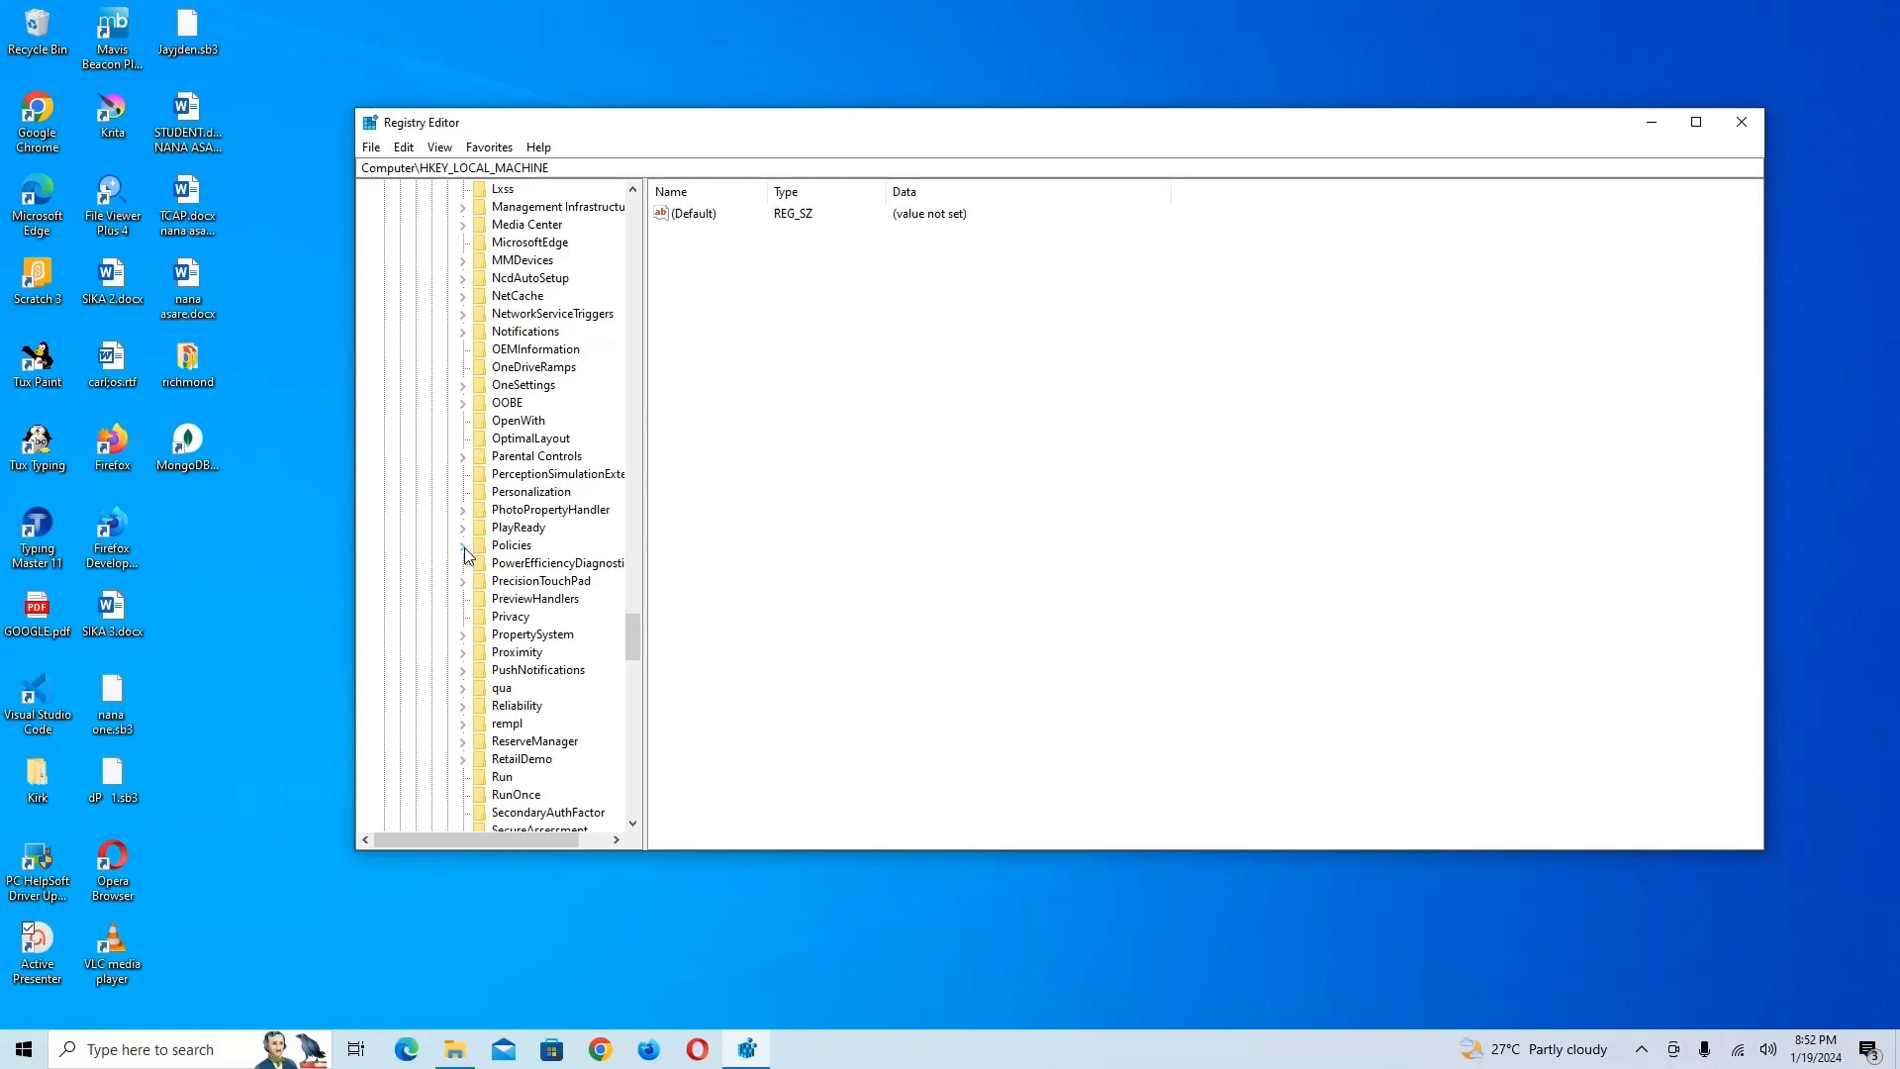
left_click(465, 549)
scroll(549, 572, "down", 2)
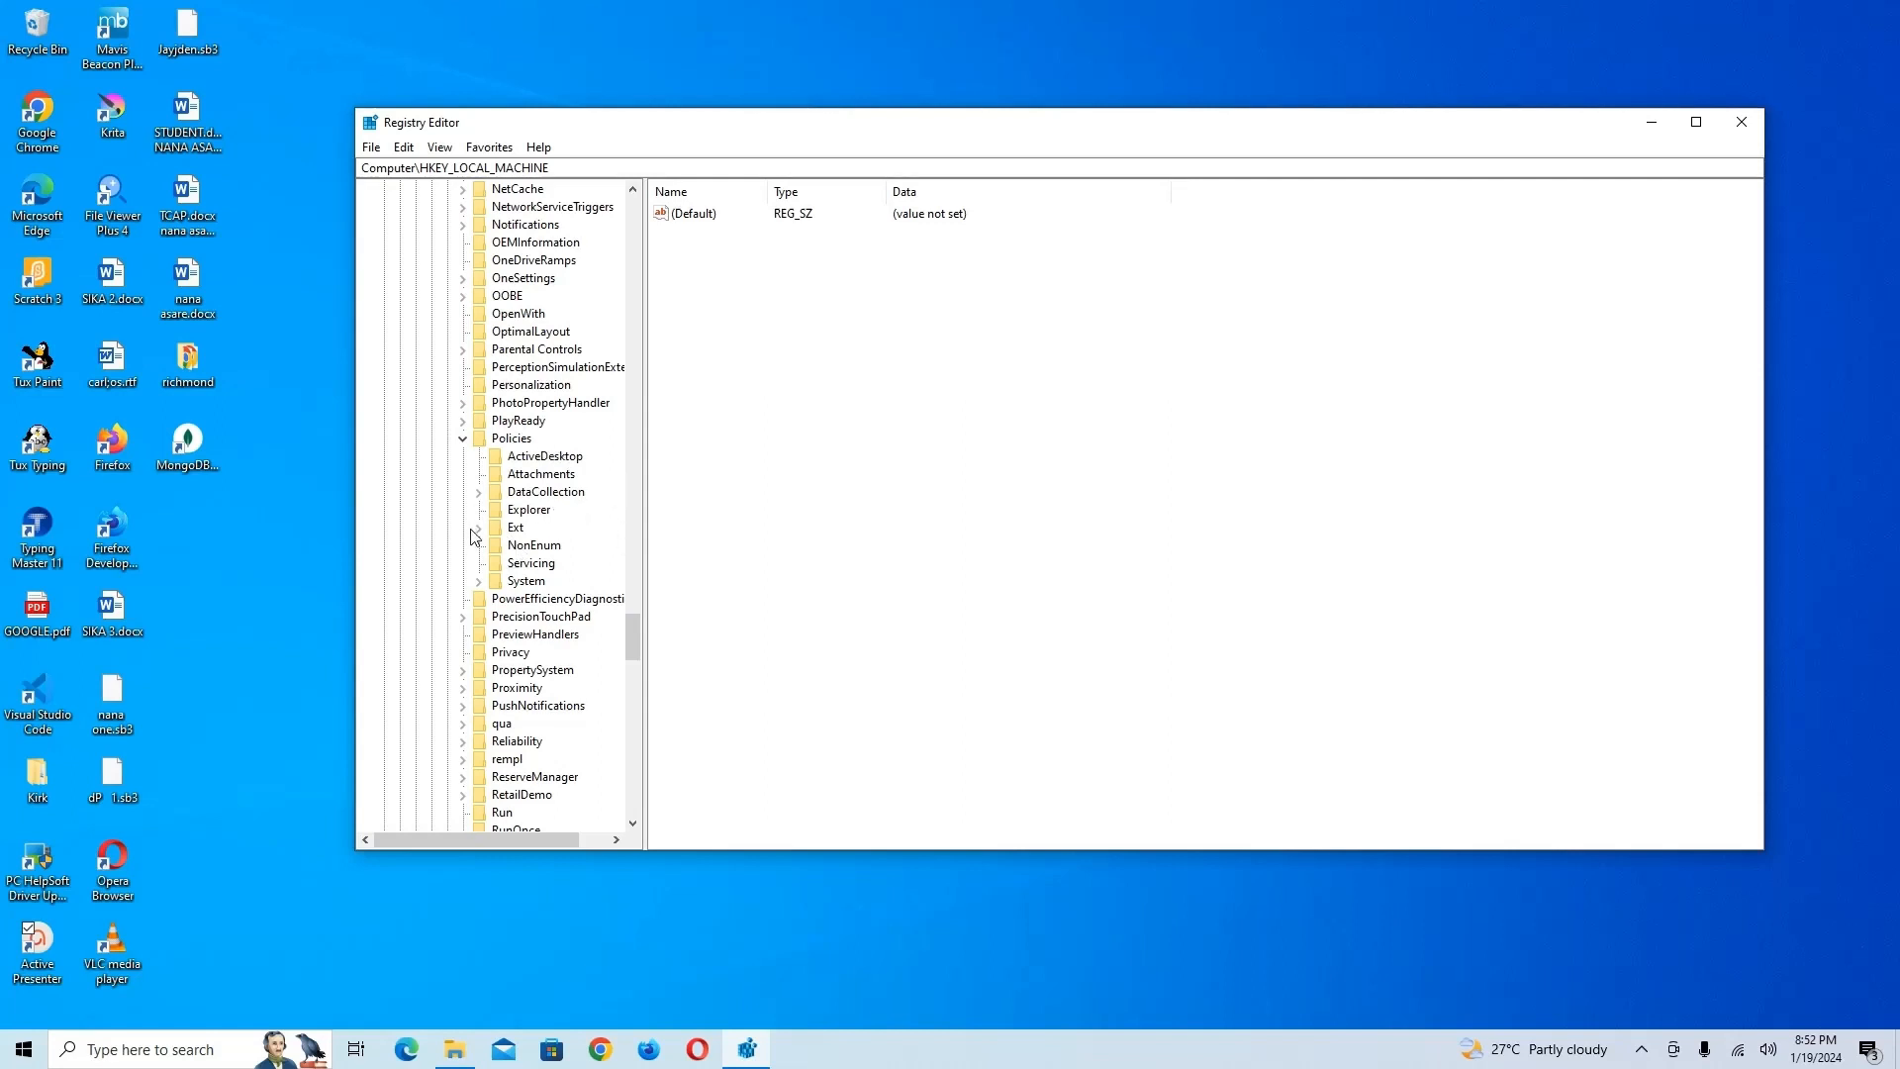
scroll(587, 548, "down", 1)
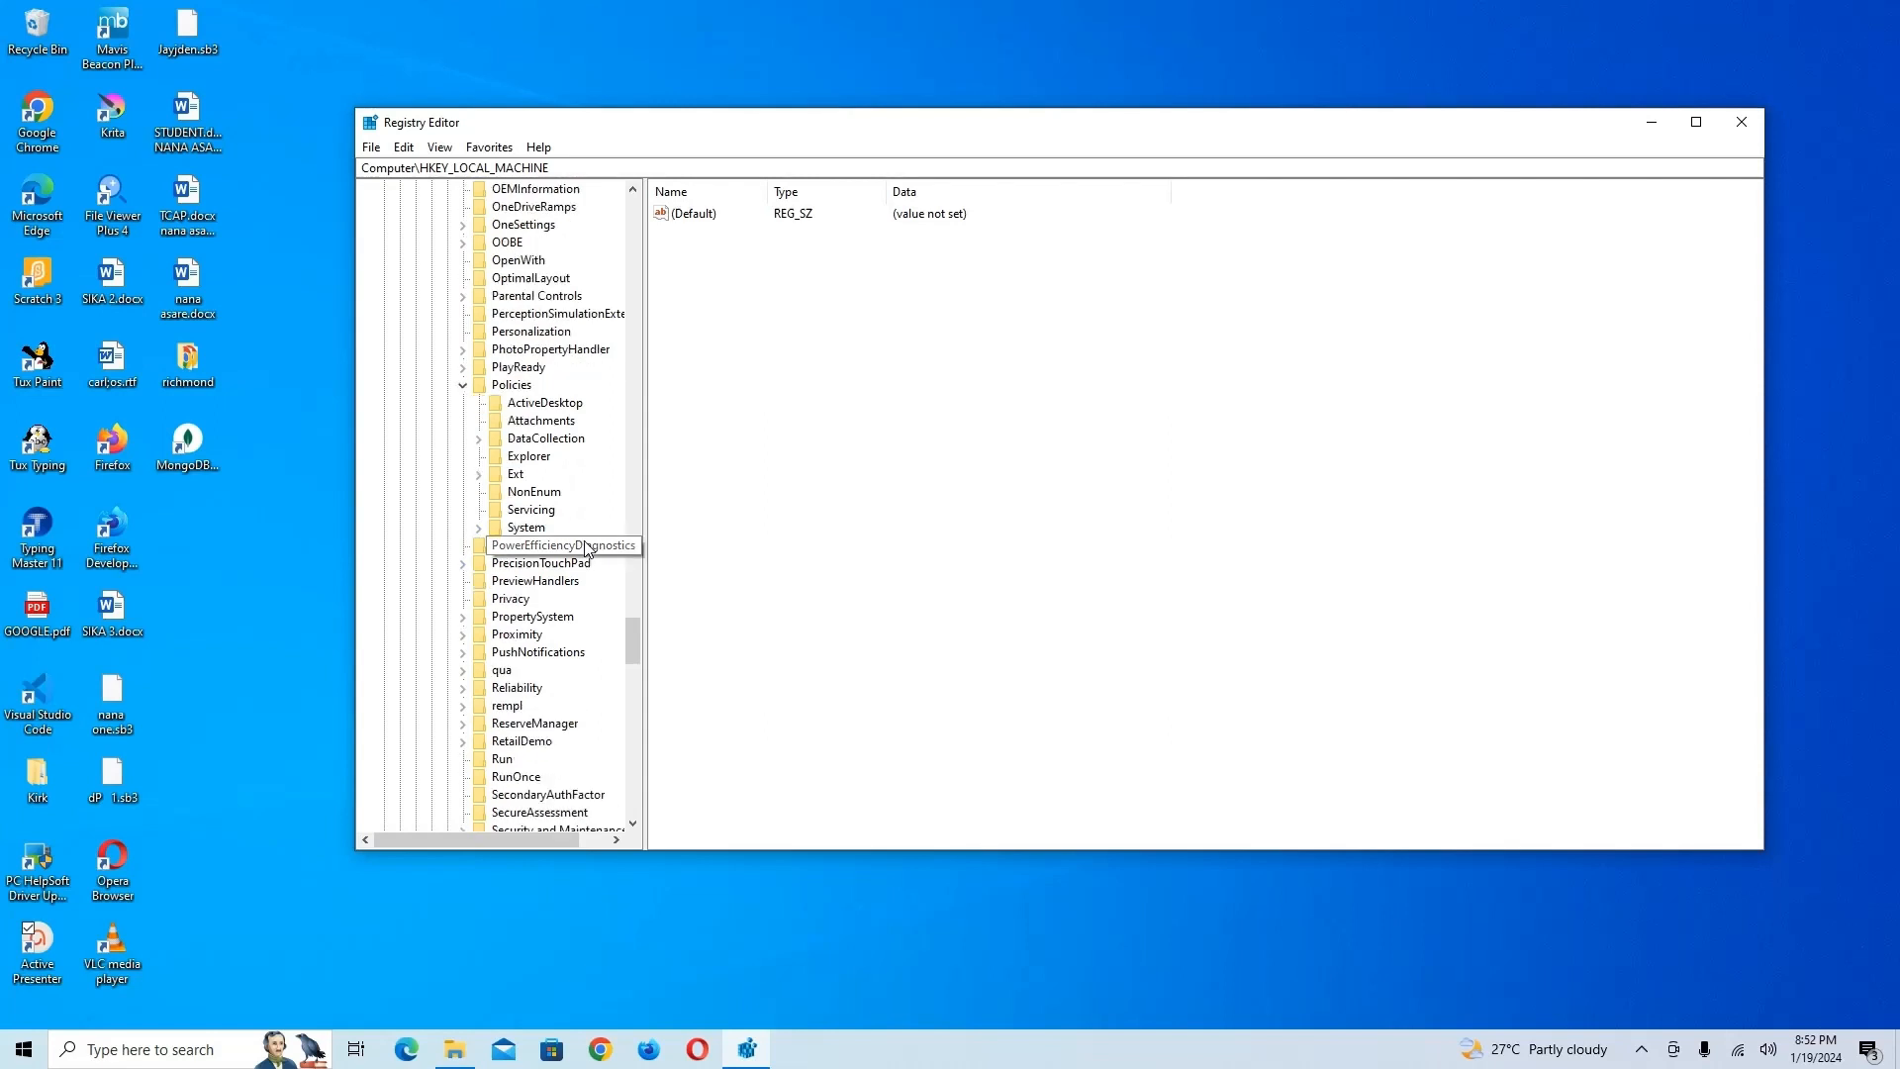
left_click(479, 529)
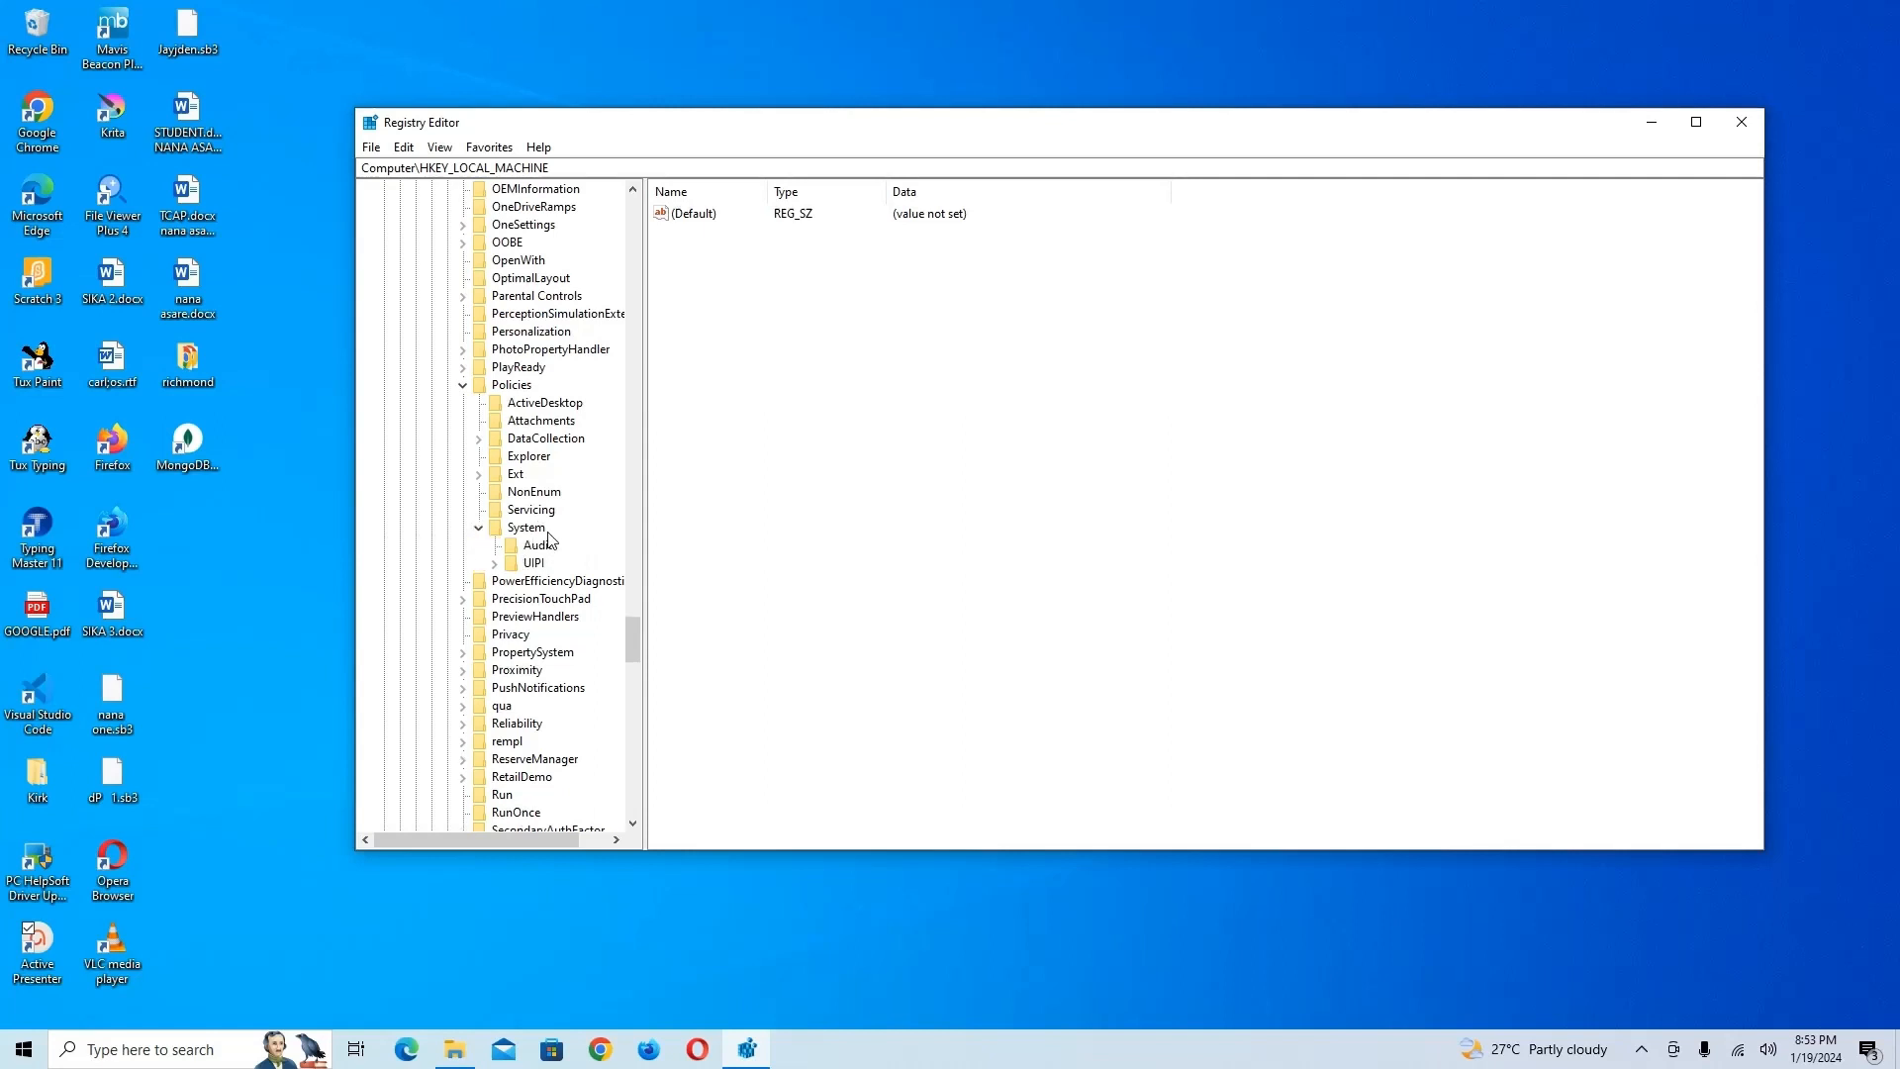
left_click(480, 530)
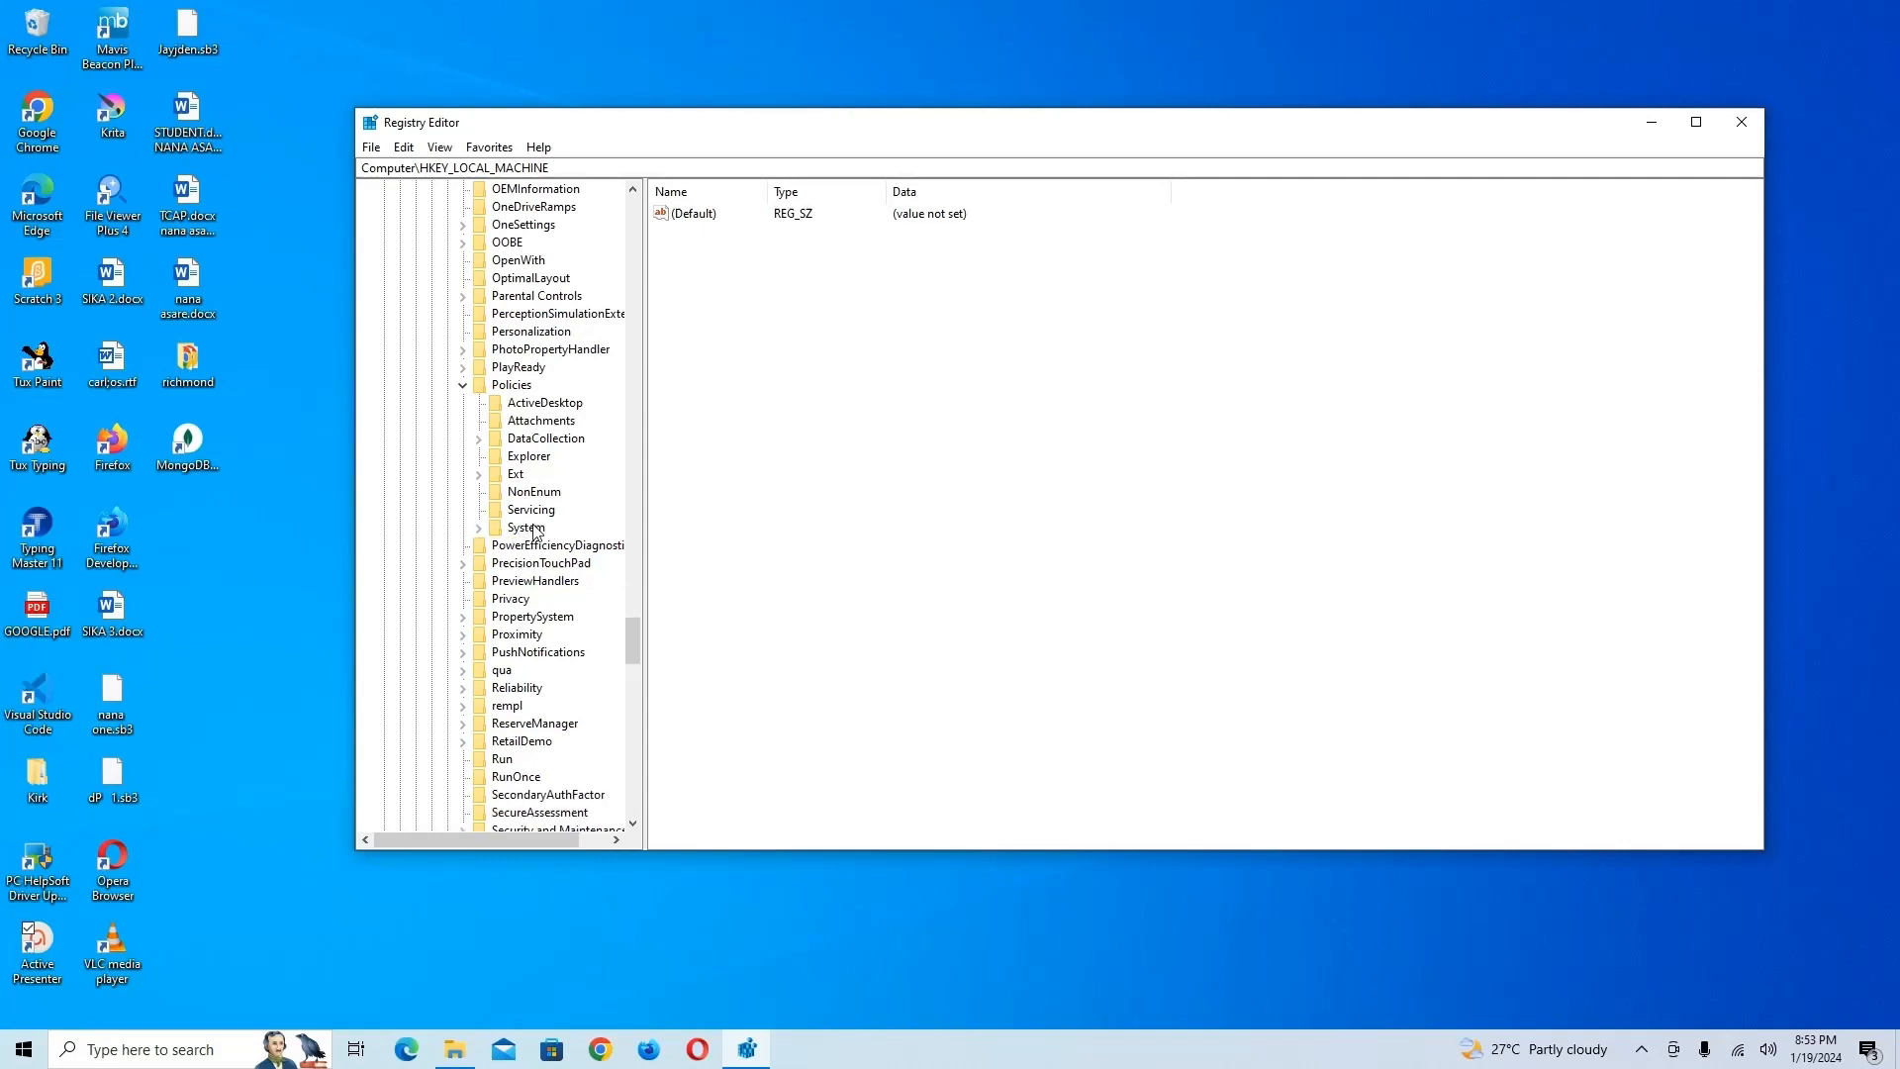
left_click(481, 529)
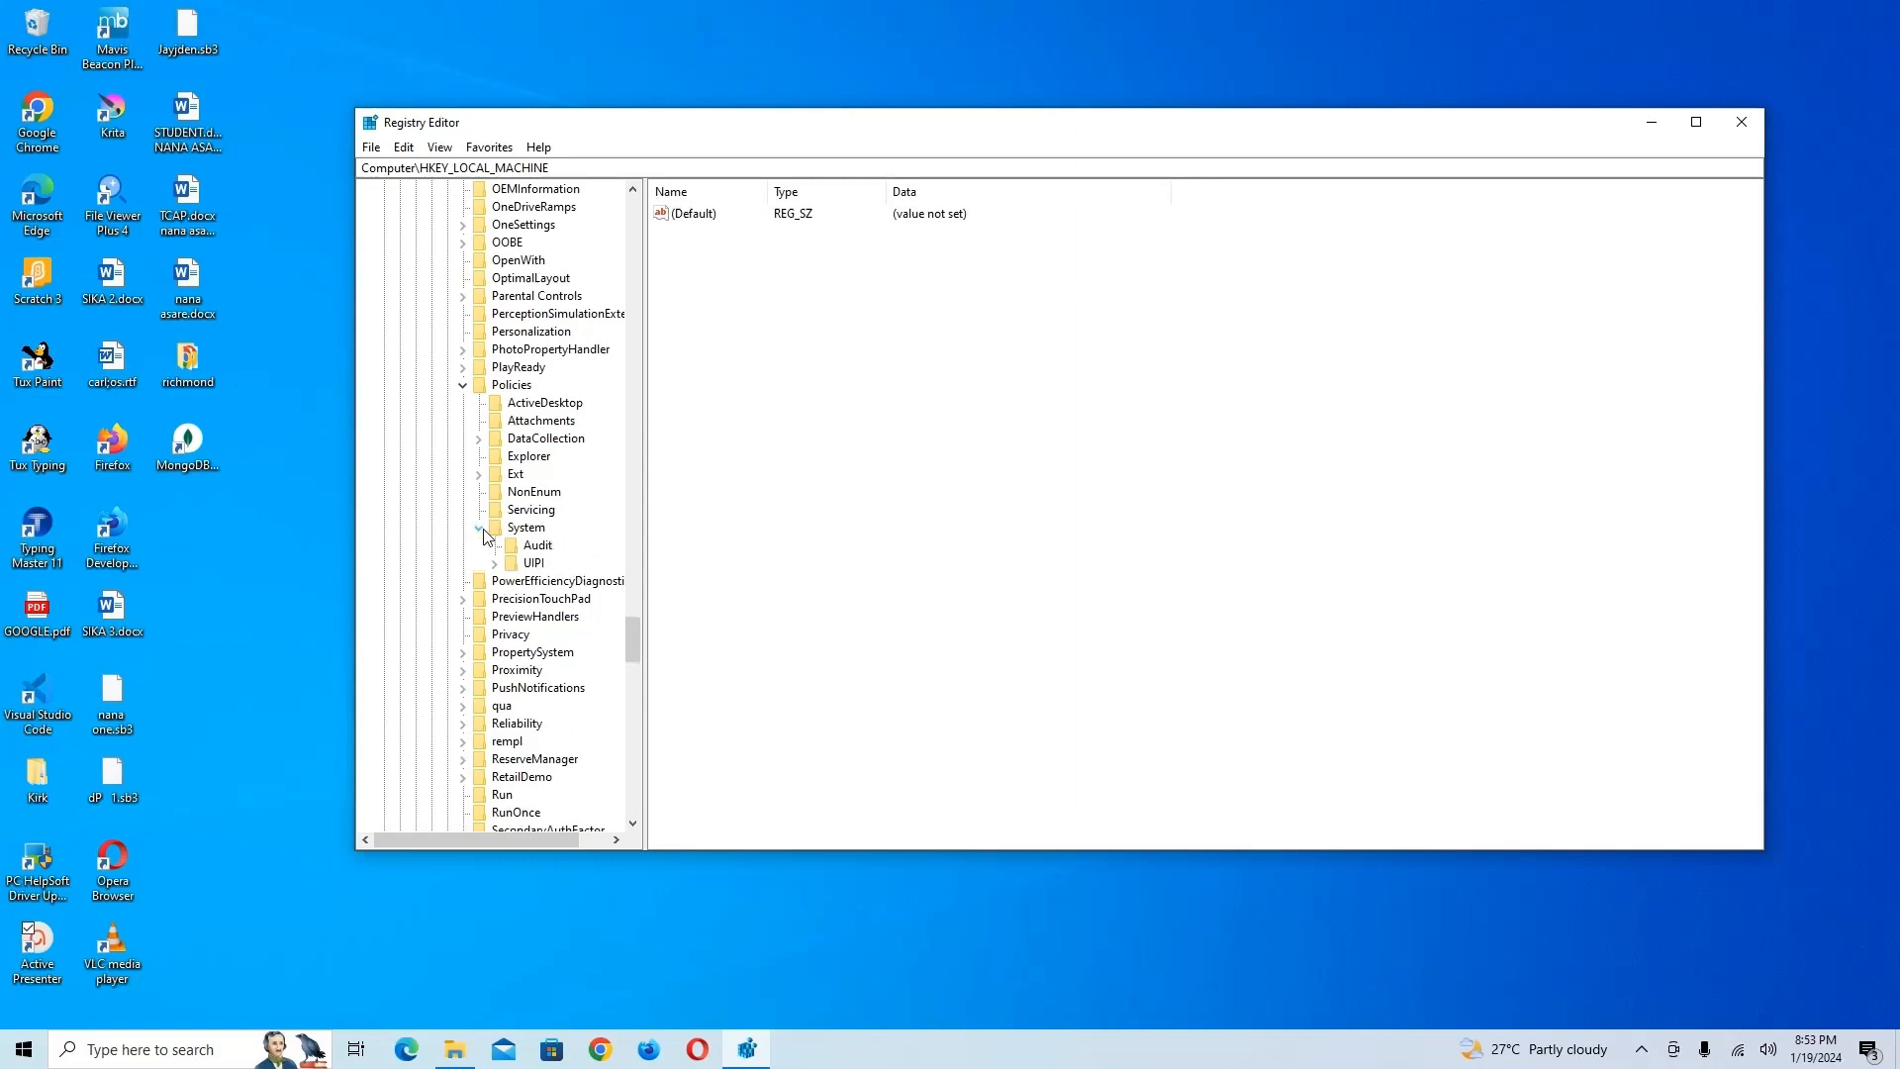
left_click(481, 529)
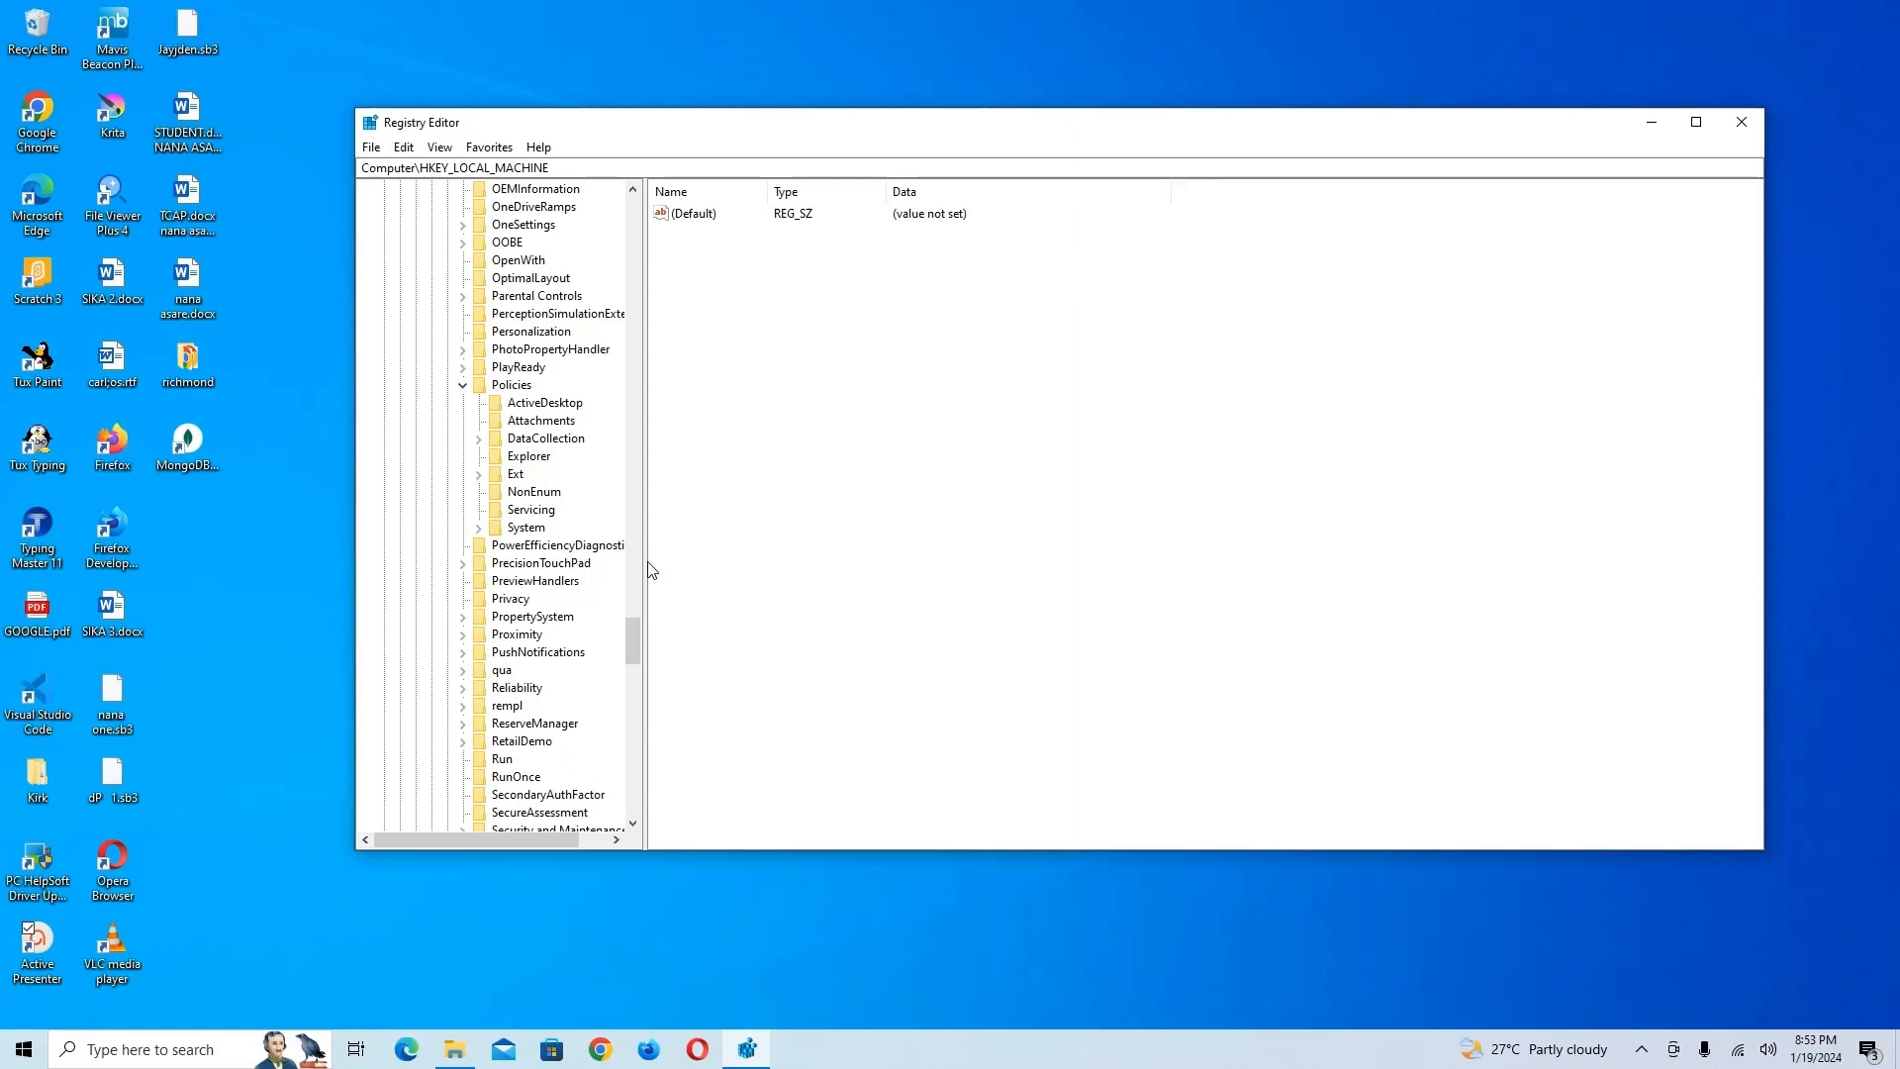
Widen the registry tree pane slightly and open the System key under Policies to list its values
left_click_drag(644, 568, 655, 569)
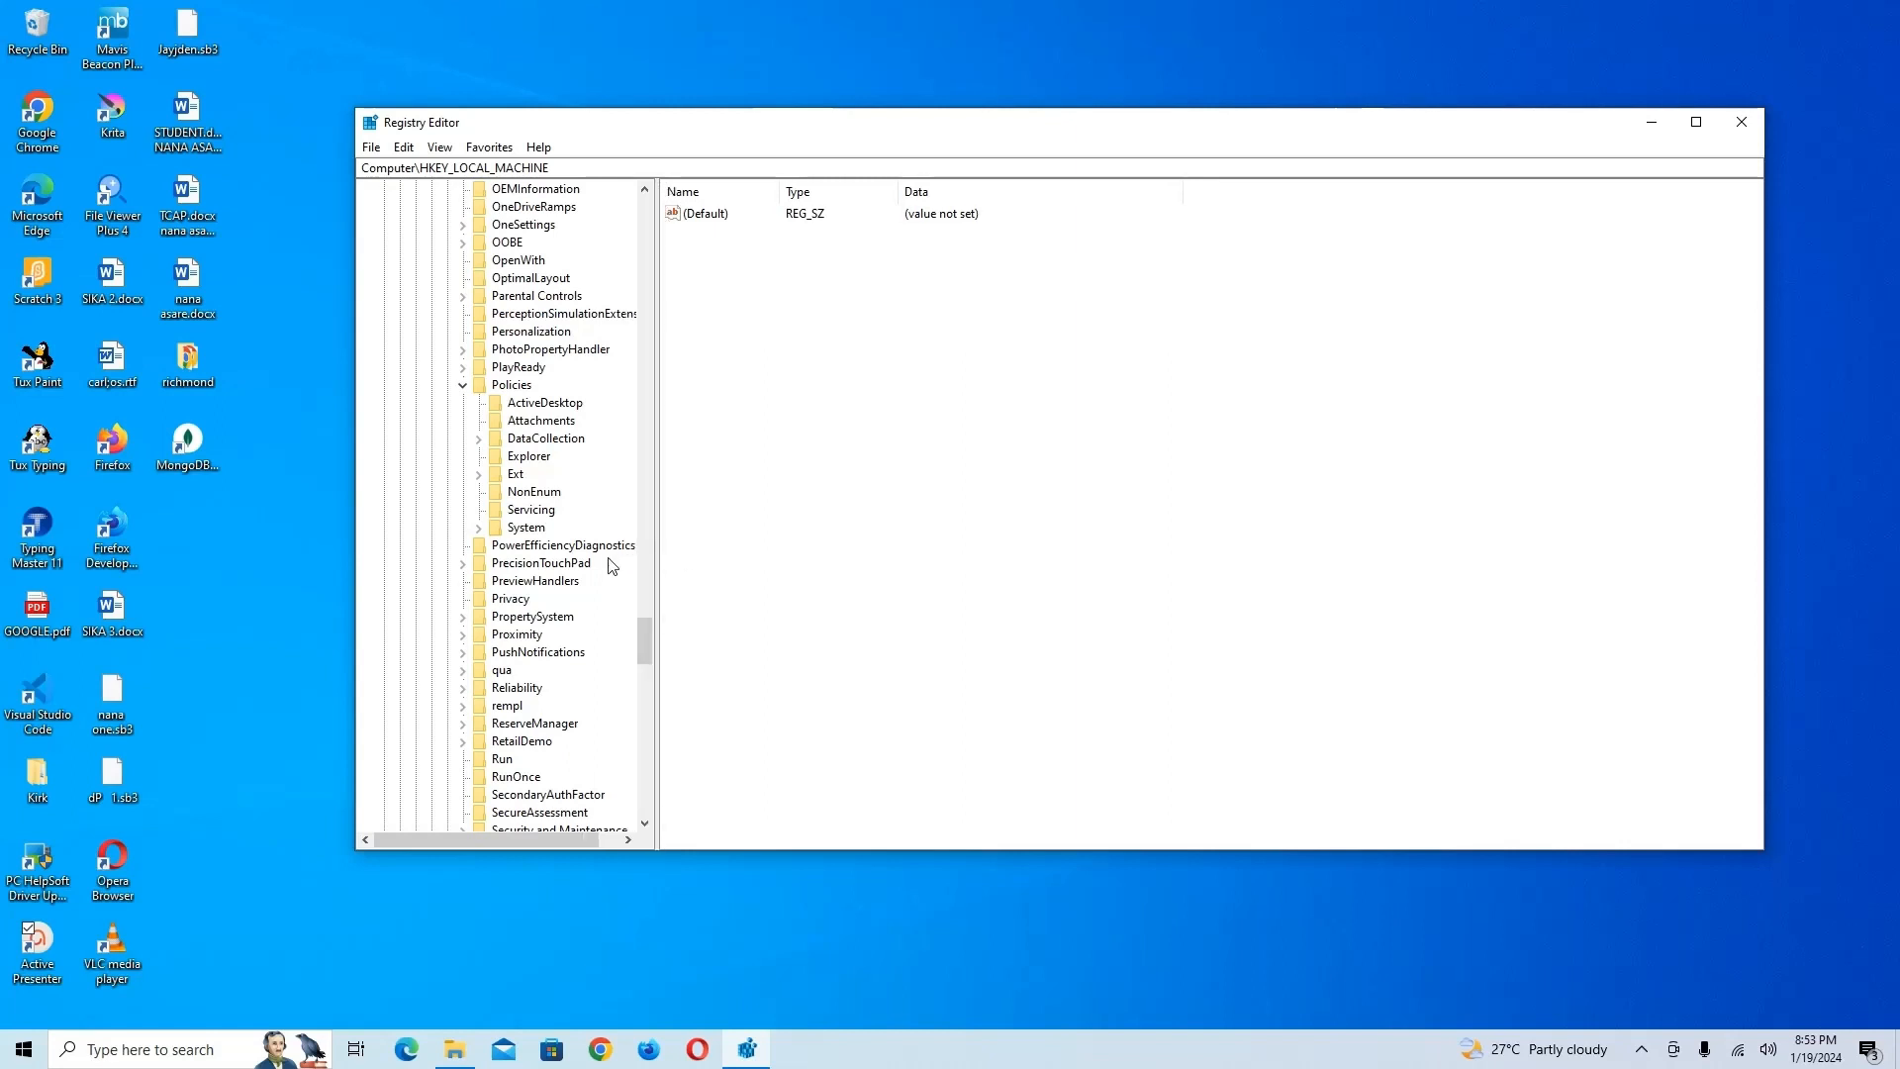
left_click(481, 531)
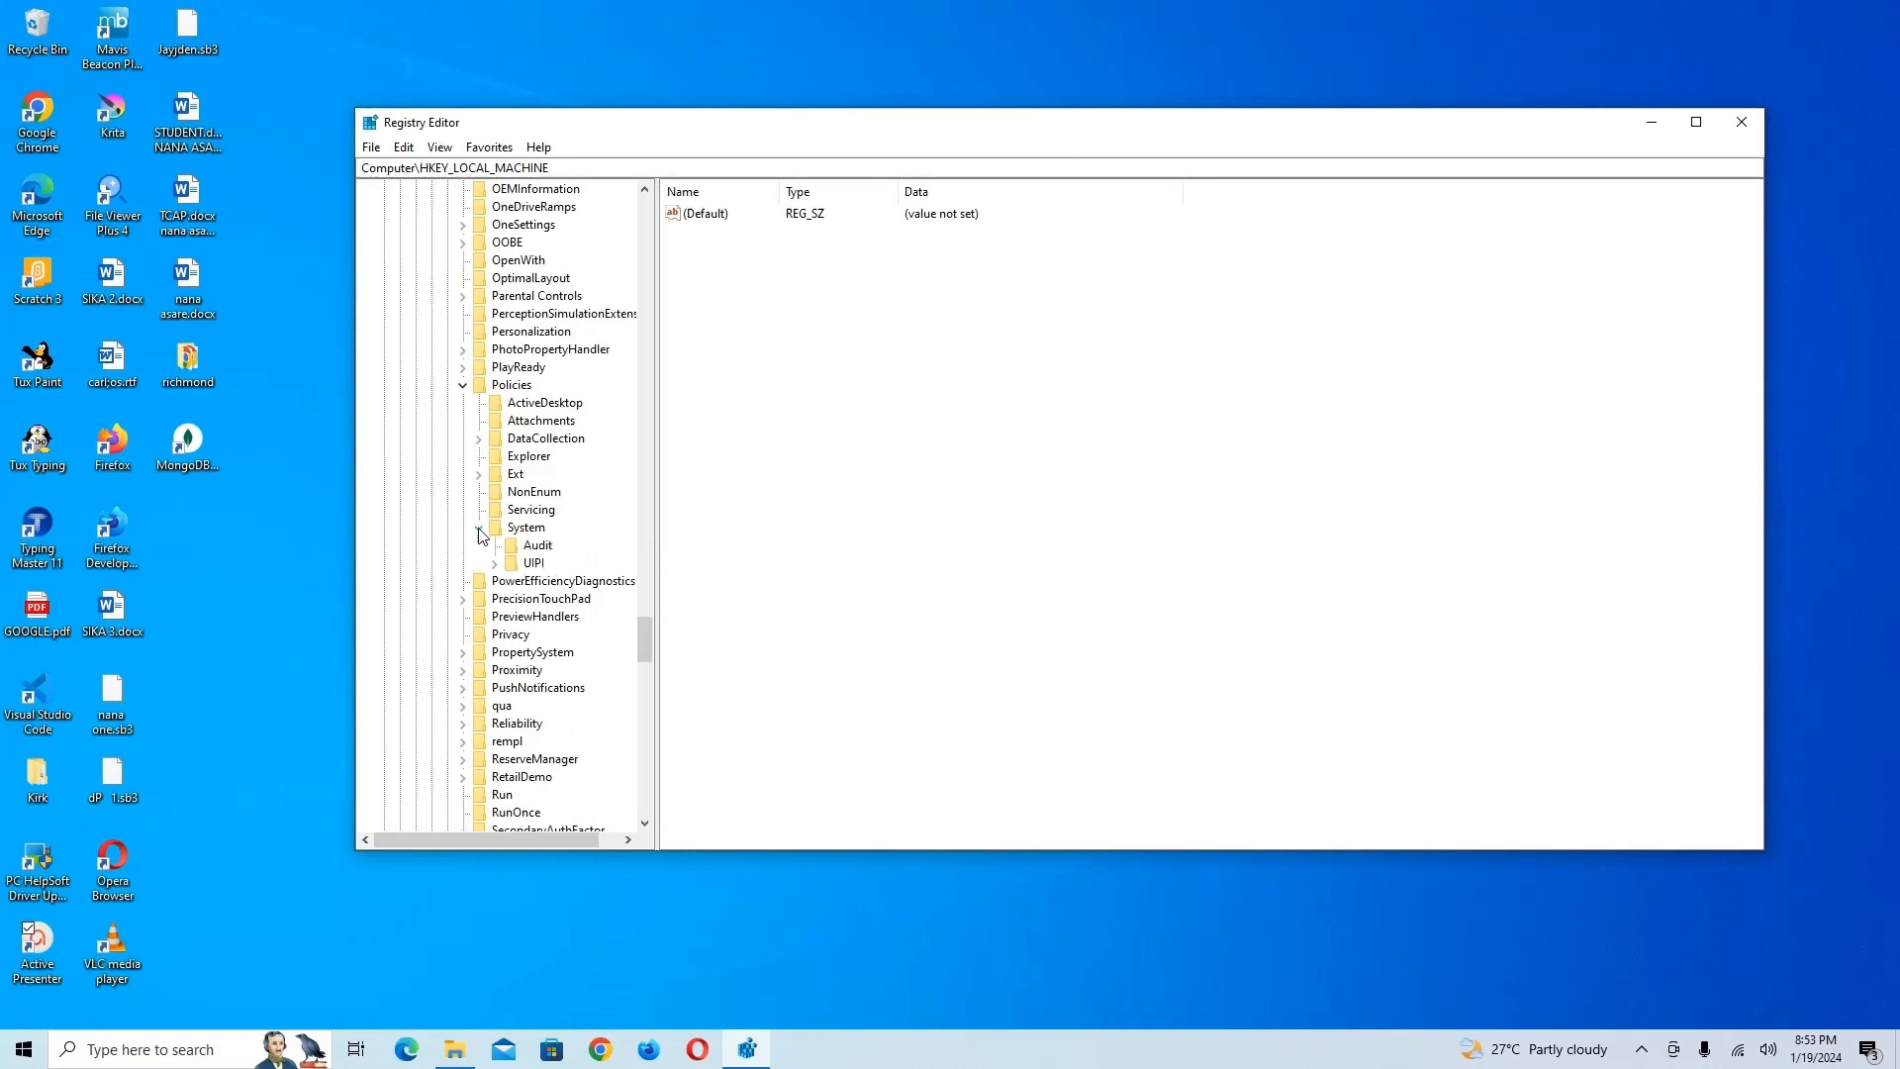
left_click(479, 528)
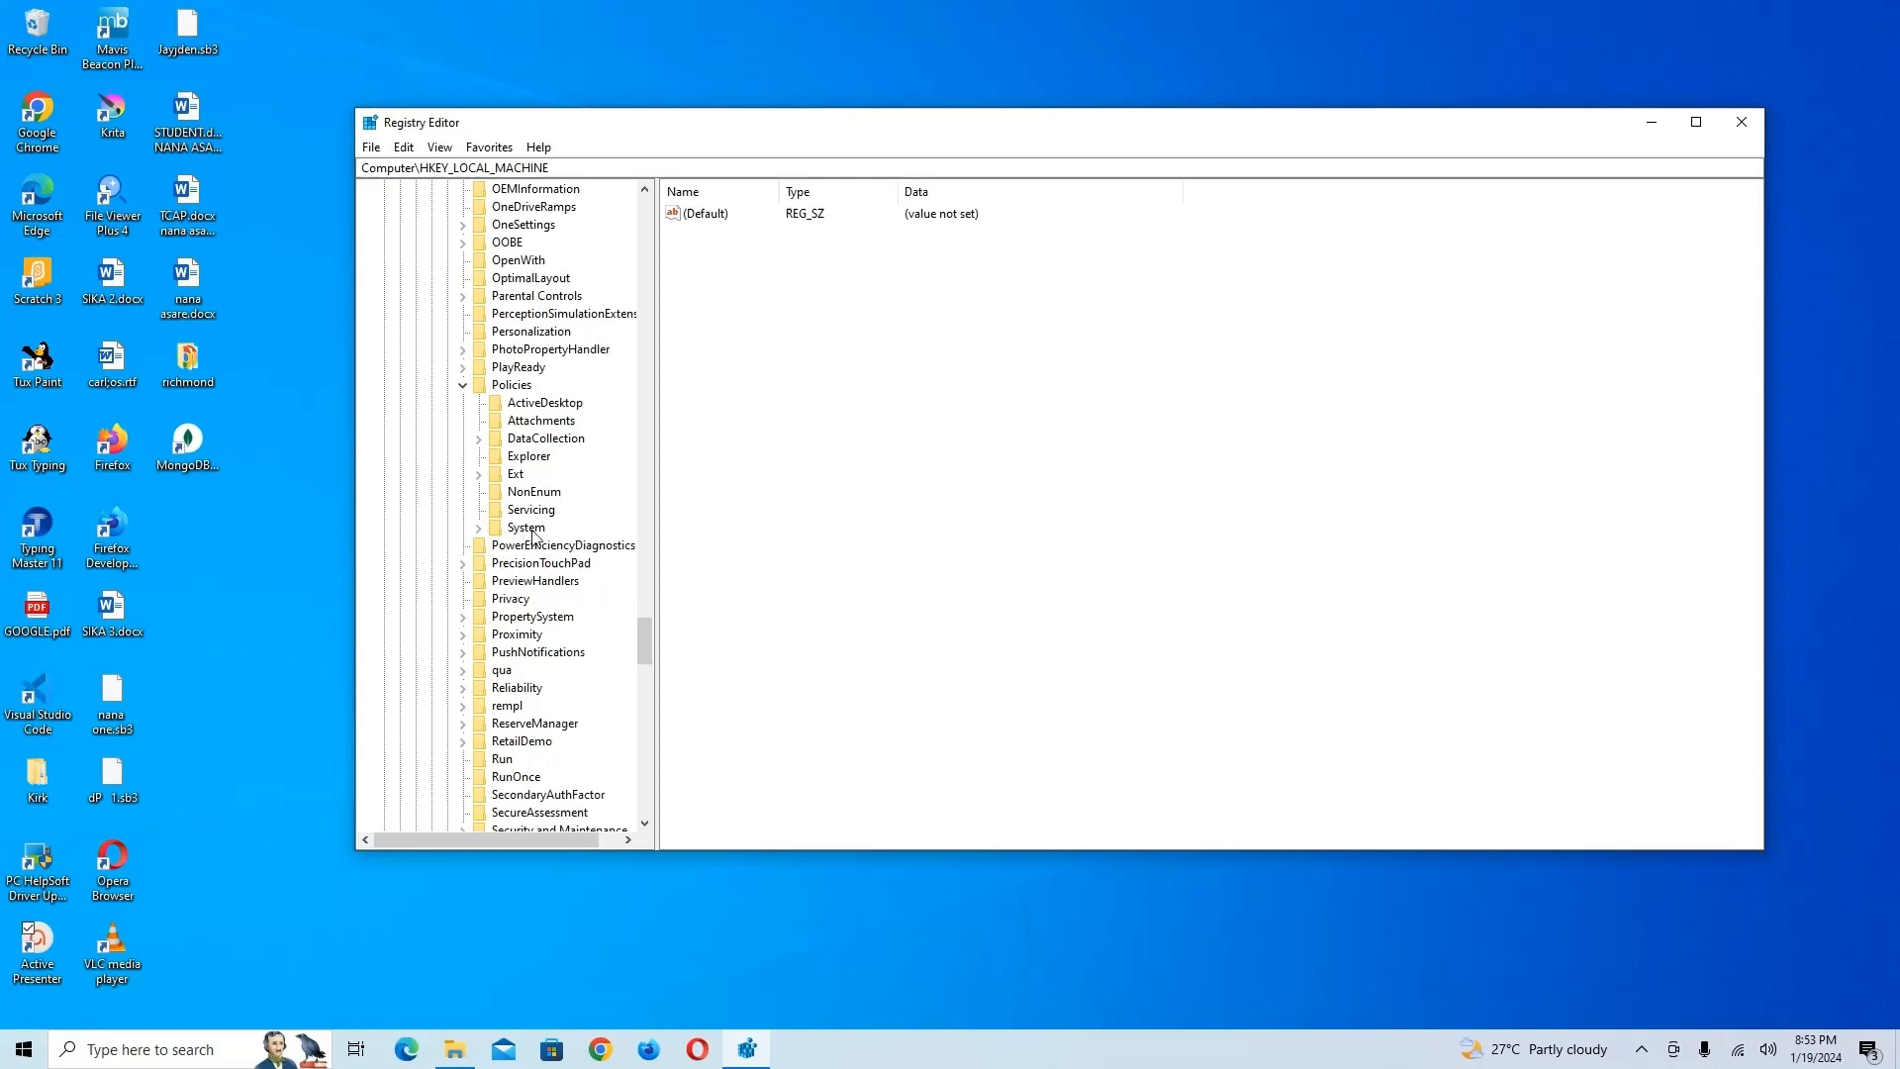
double_click(524, 527)
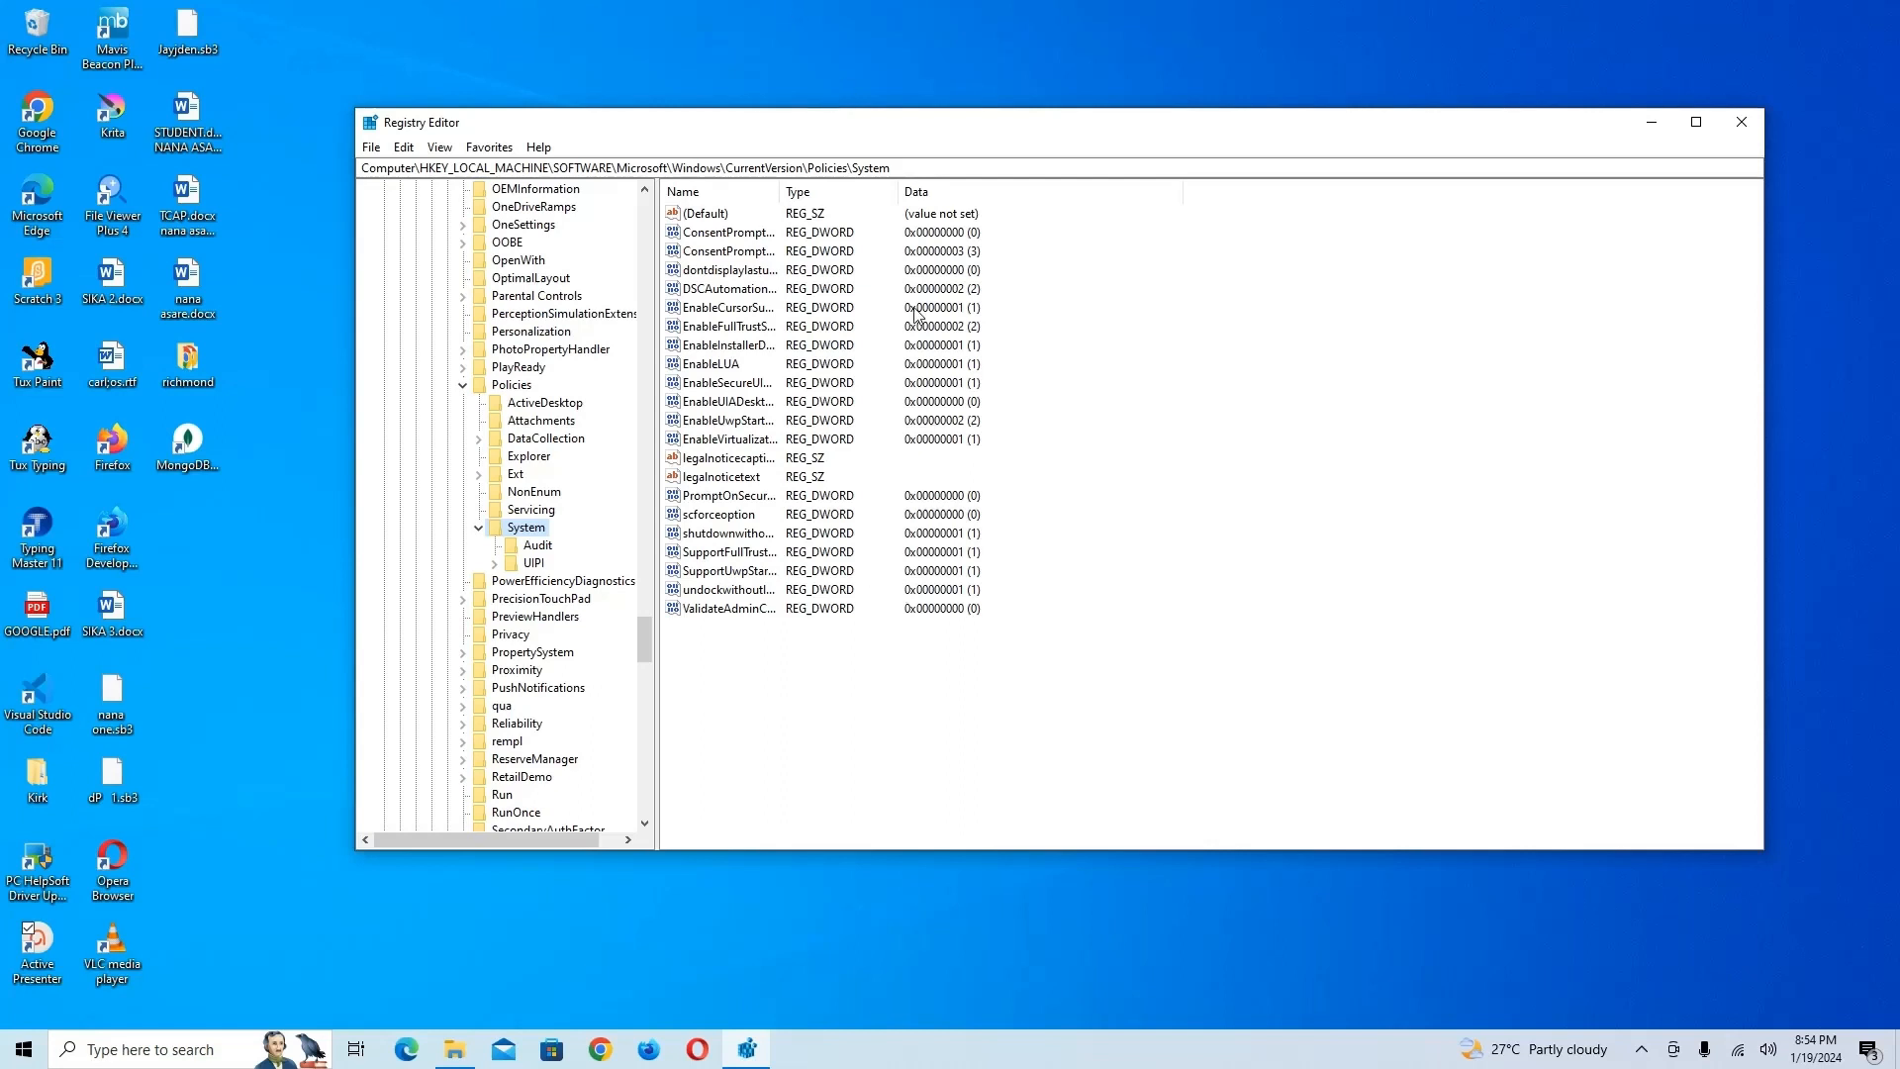
Set the value data of the EnableLUA DWORD in the System key to 0 and close the Registry Editor
double_click(712, 365)
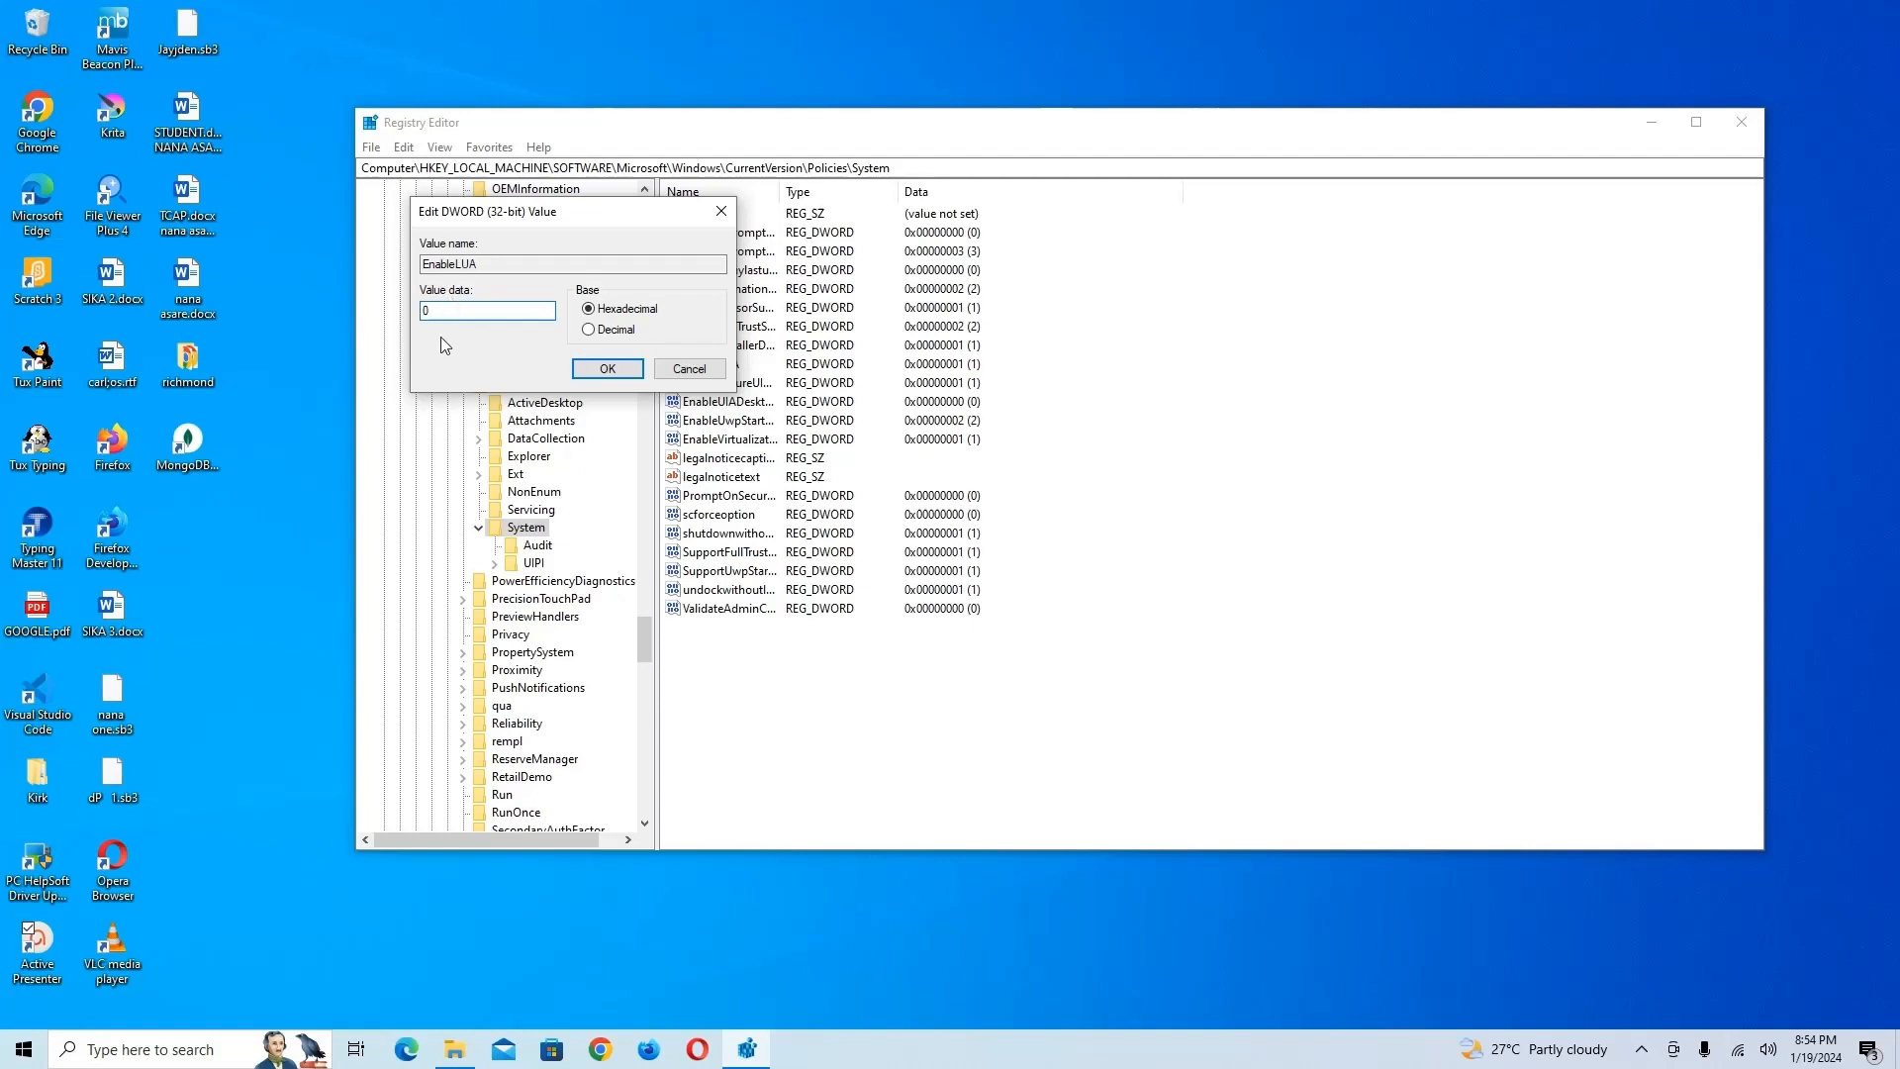
left_click(584, 365)
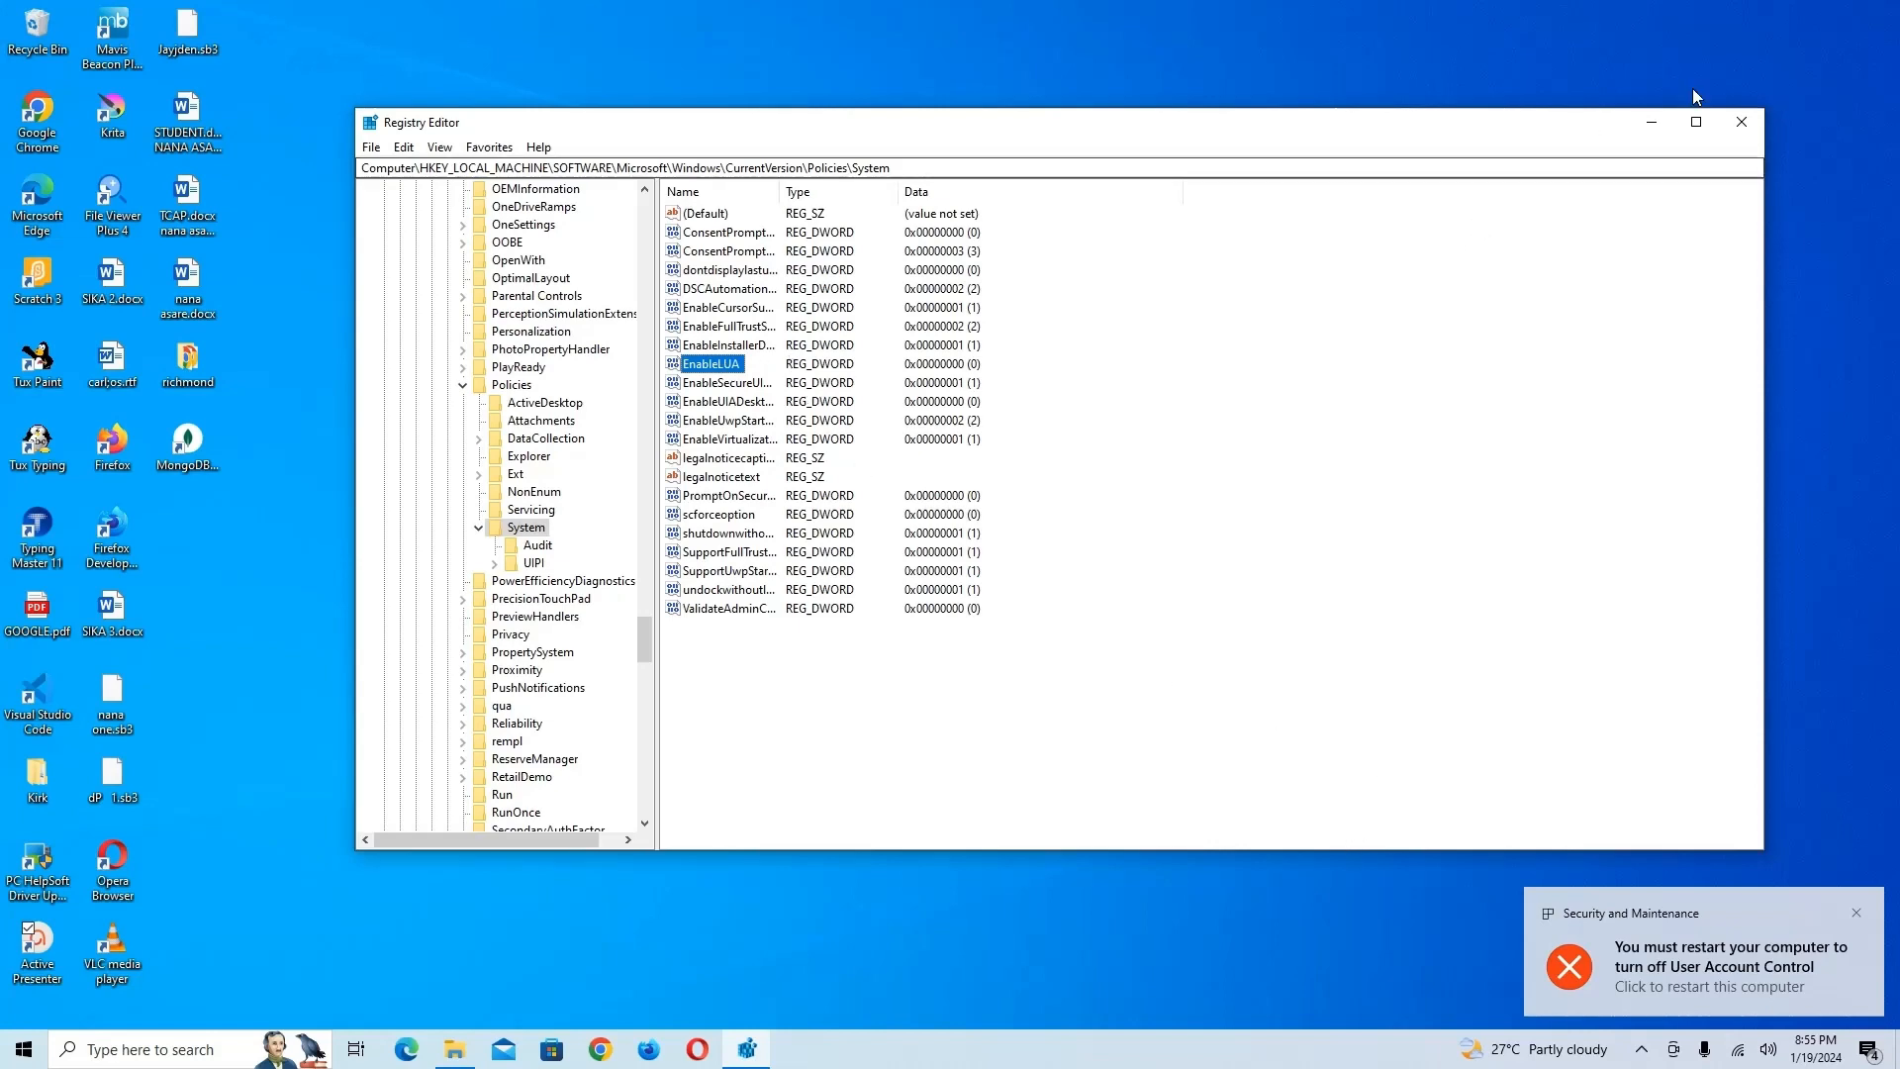
left_click(1742, 122)
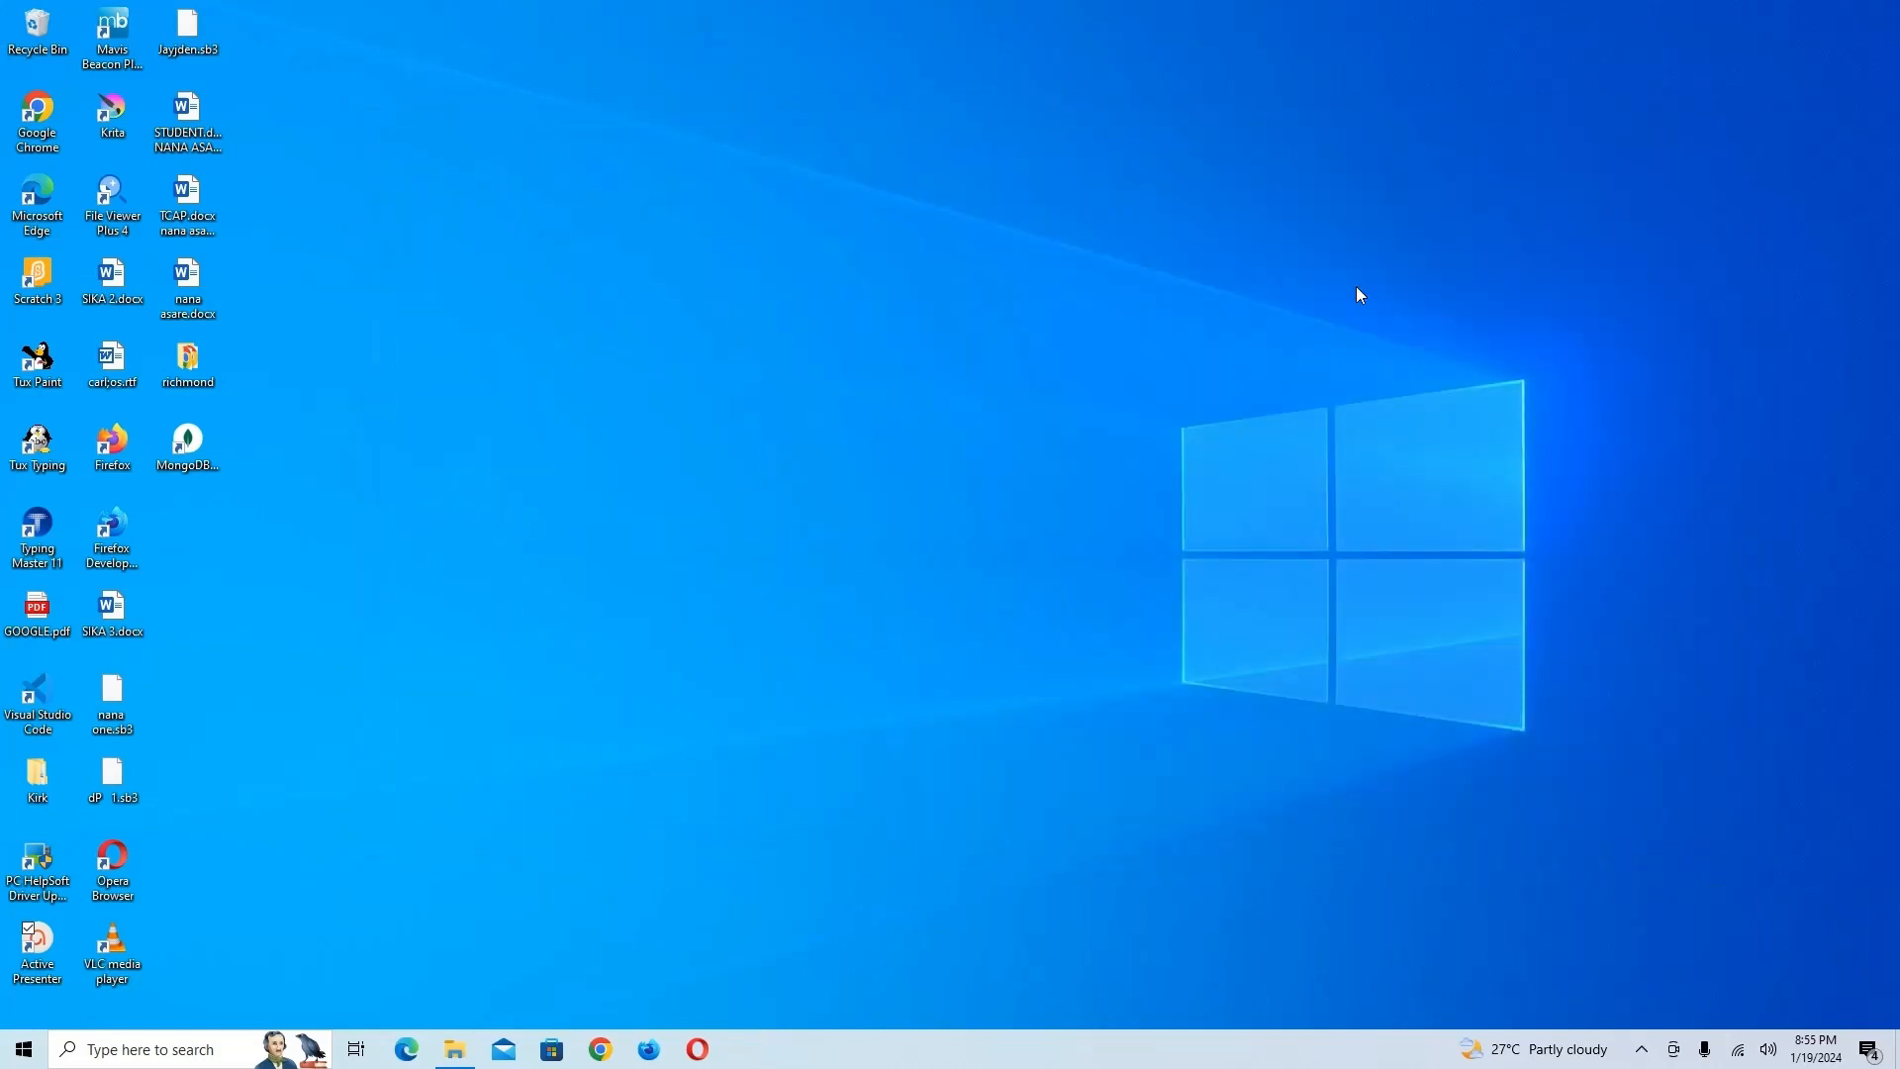
Restart the computer to apply the User Account Control change
left_click(32, 1052)
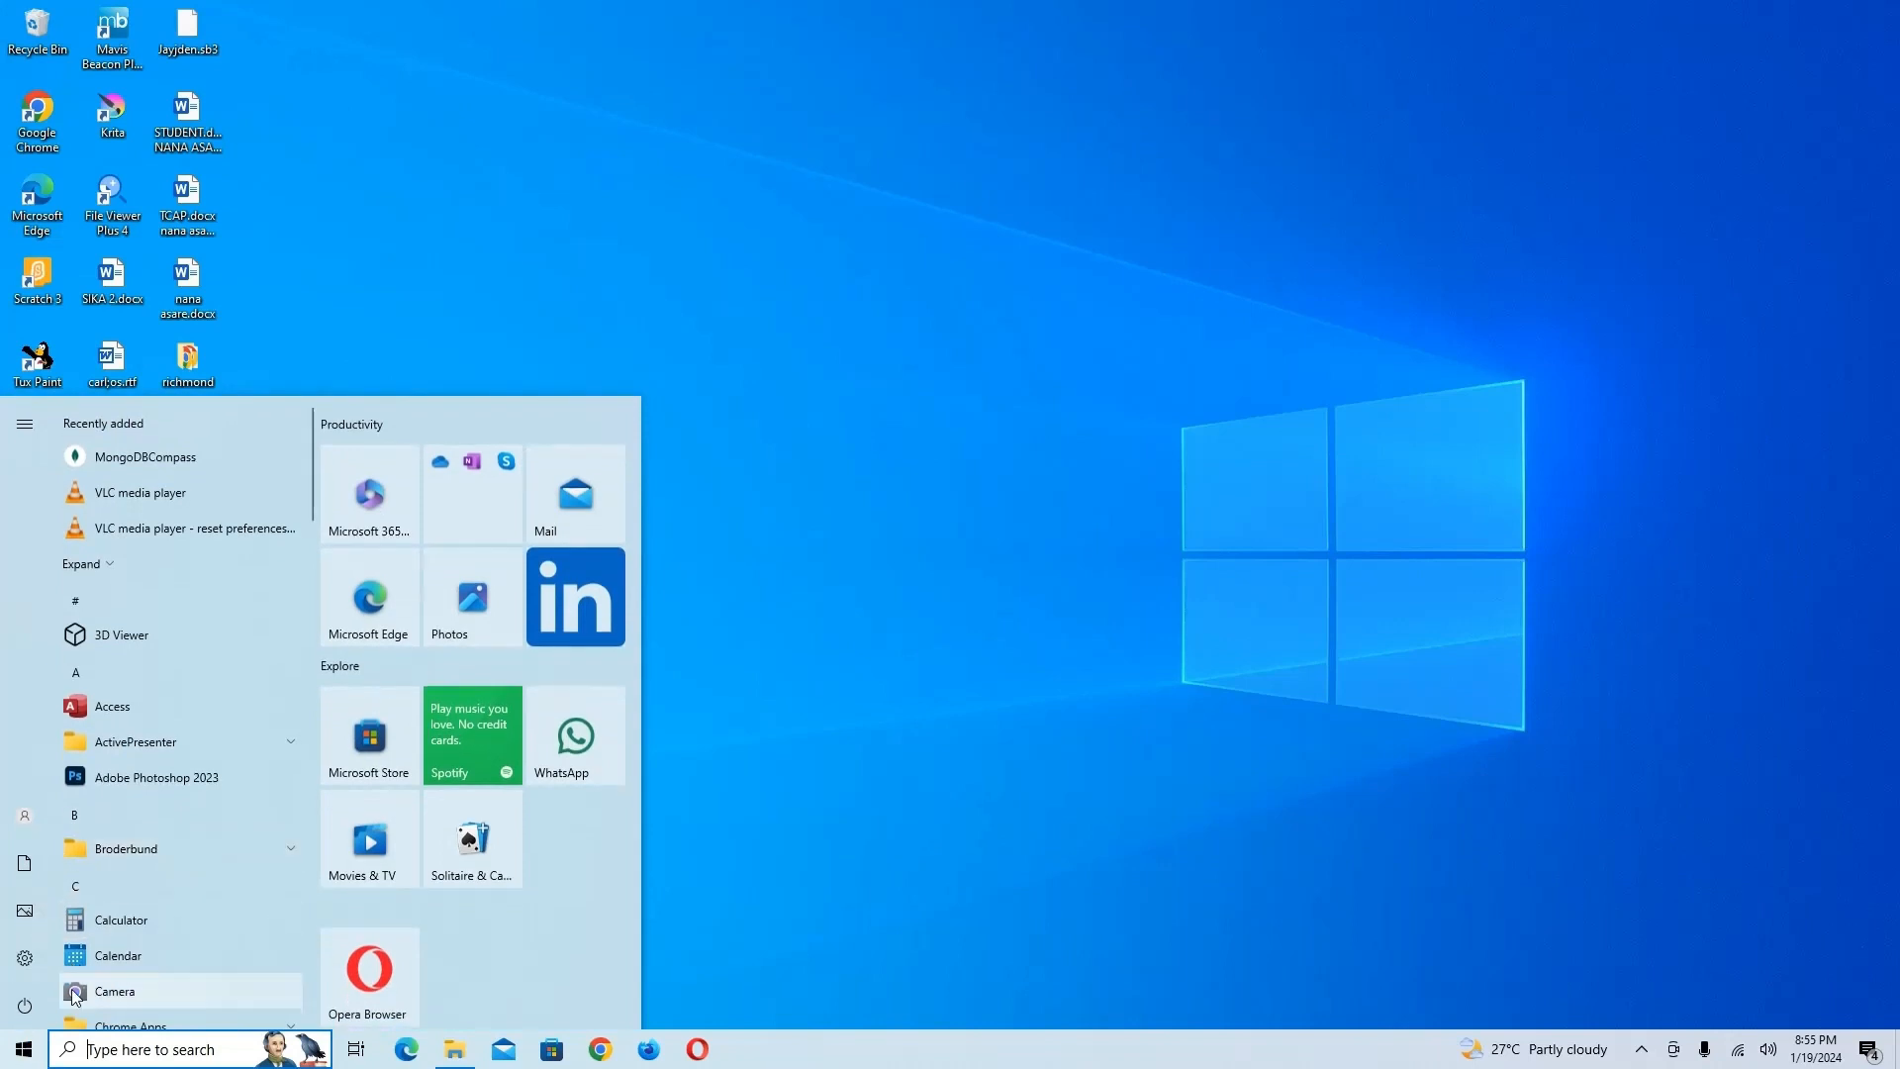
mouse_move(22, 1017)
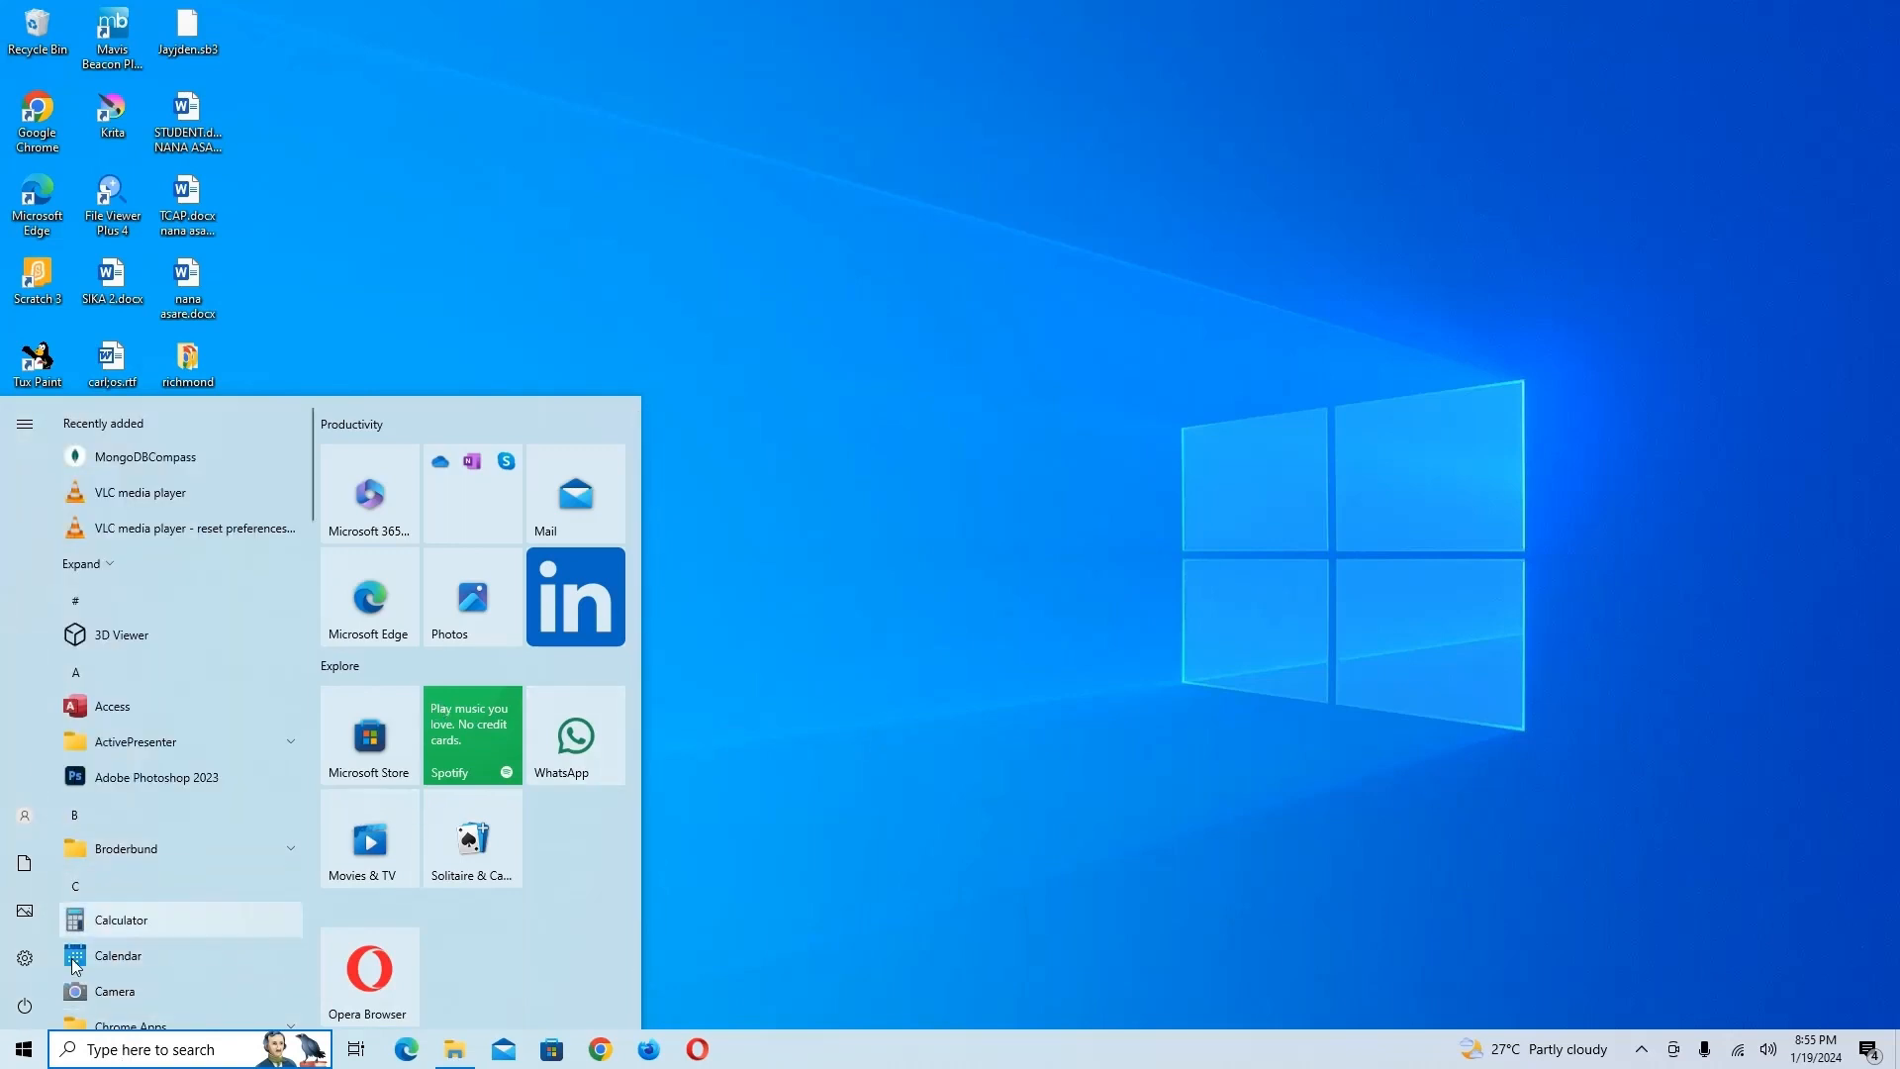
left_click(24, 1005)
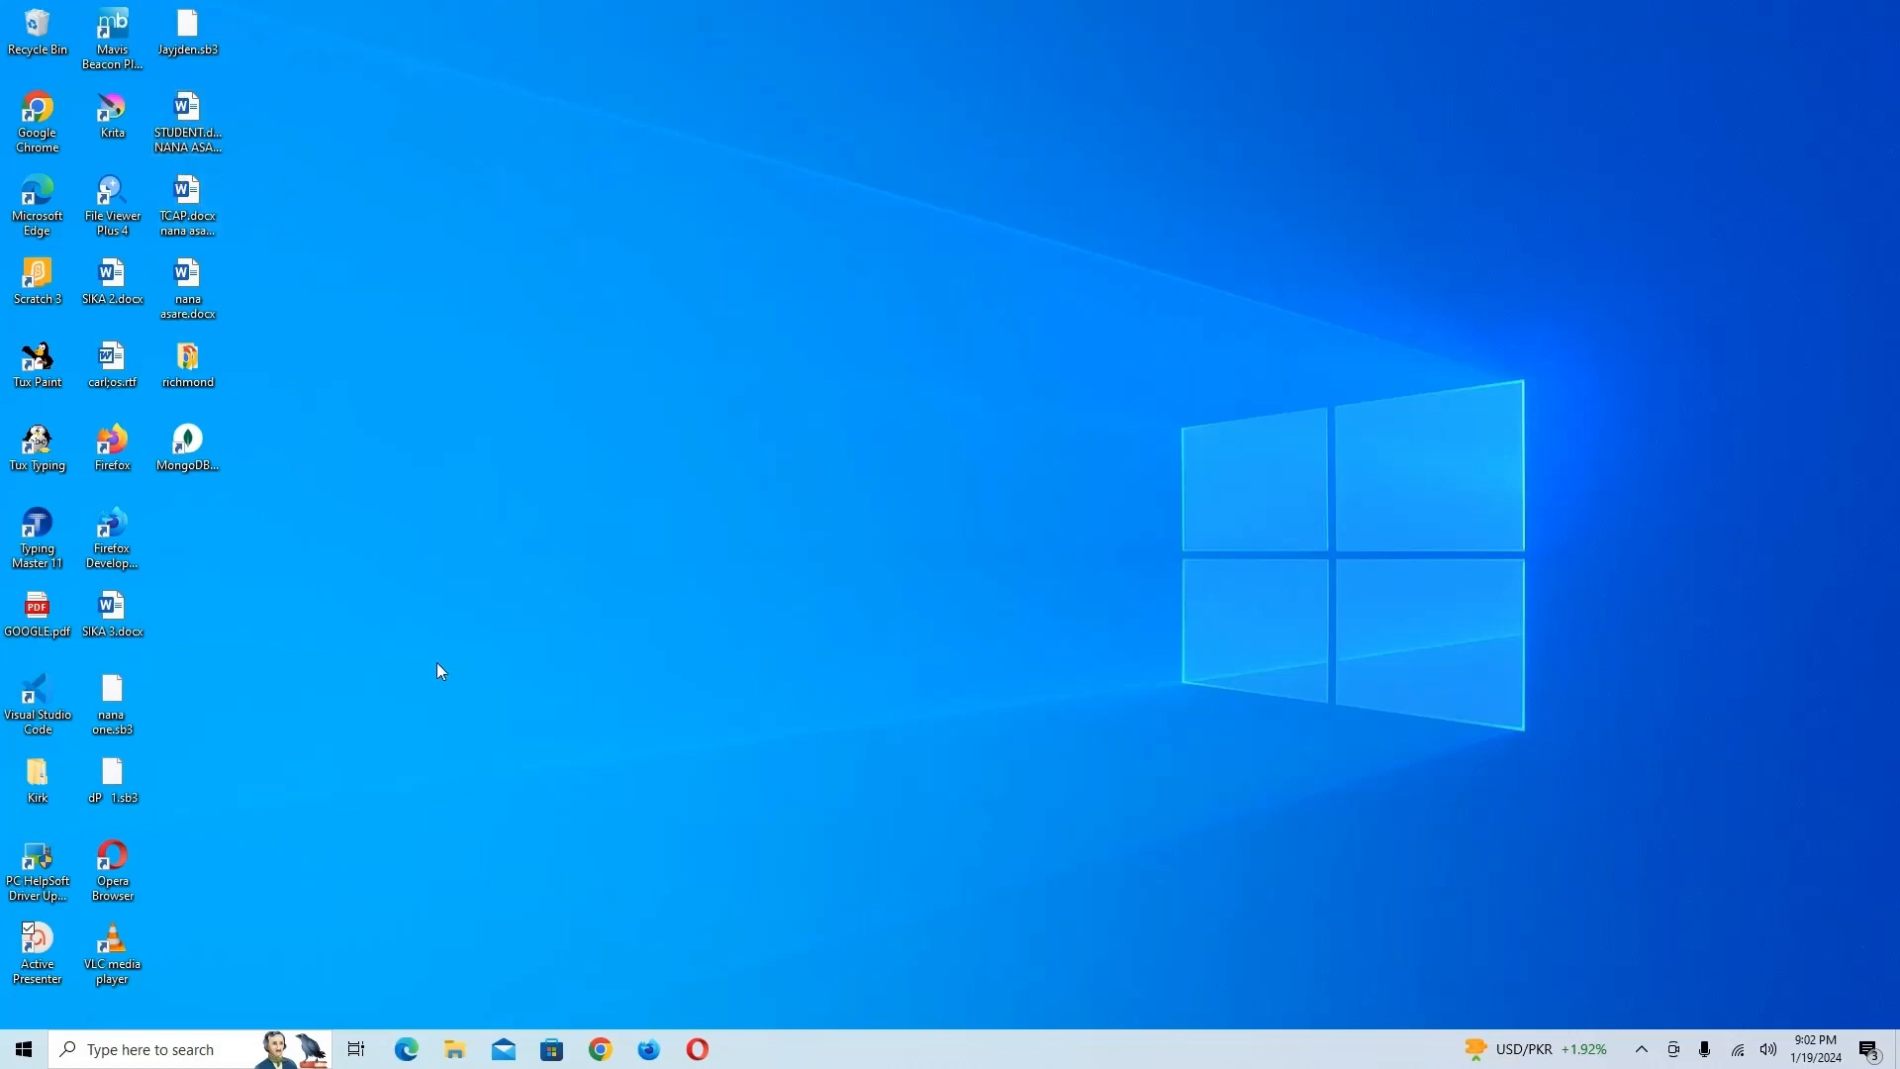
Launch the XAMPP 8.2.12 installer from the Downloads folder and minimize File Explorer
left_click(457, 1049)
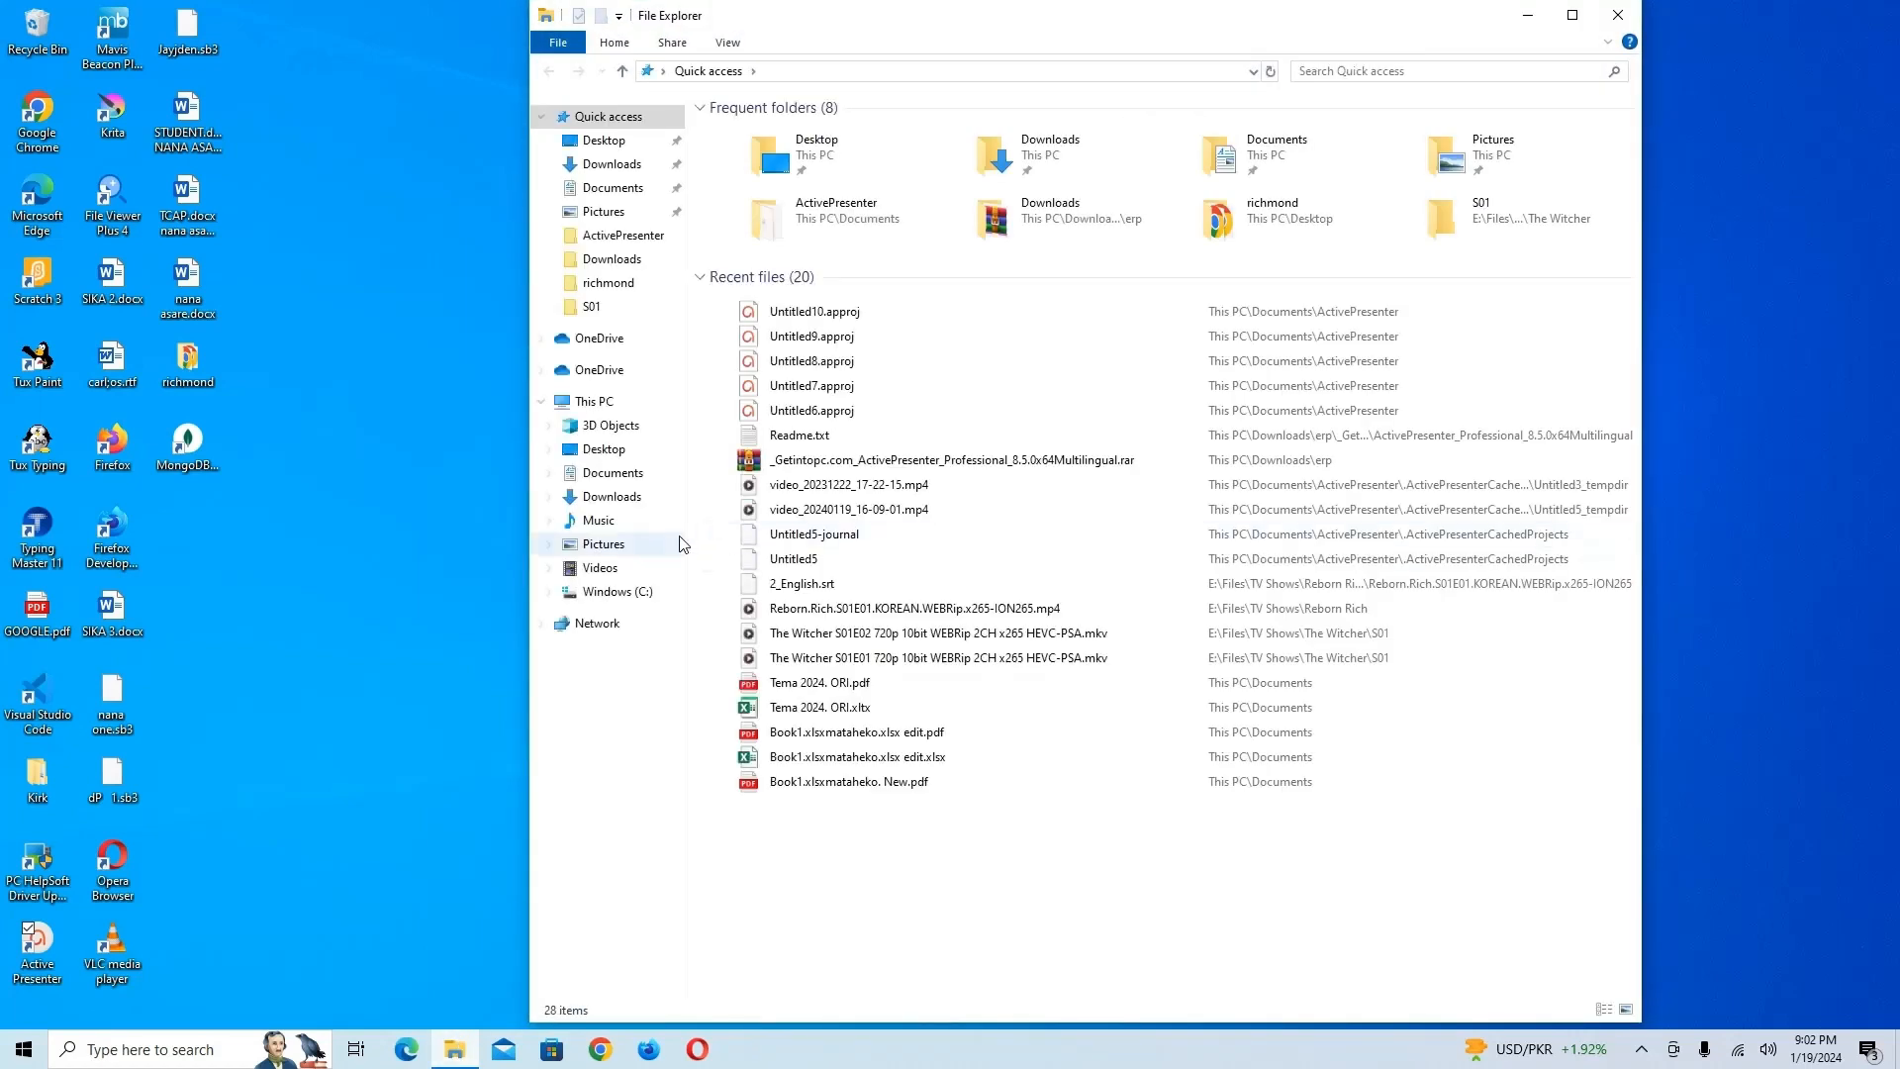
left_click(618, 499)
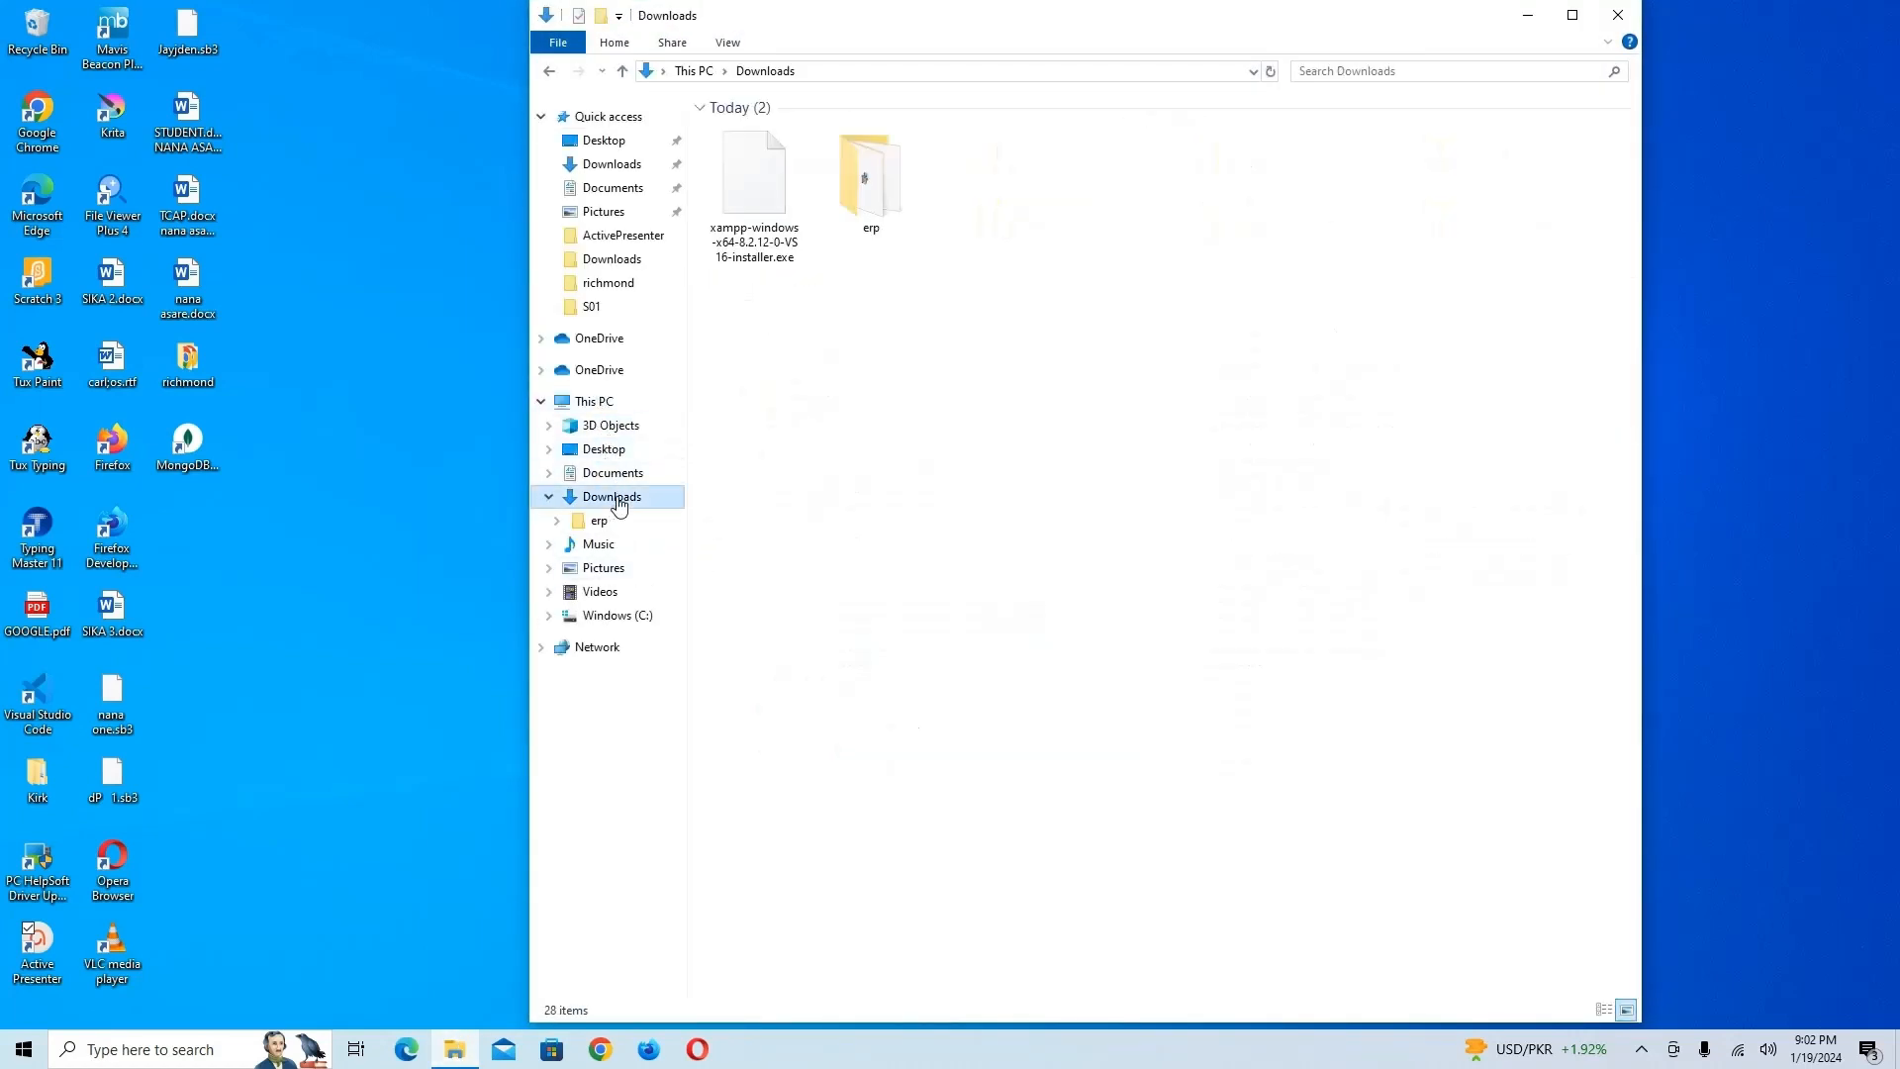
double_click(750, 238)
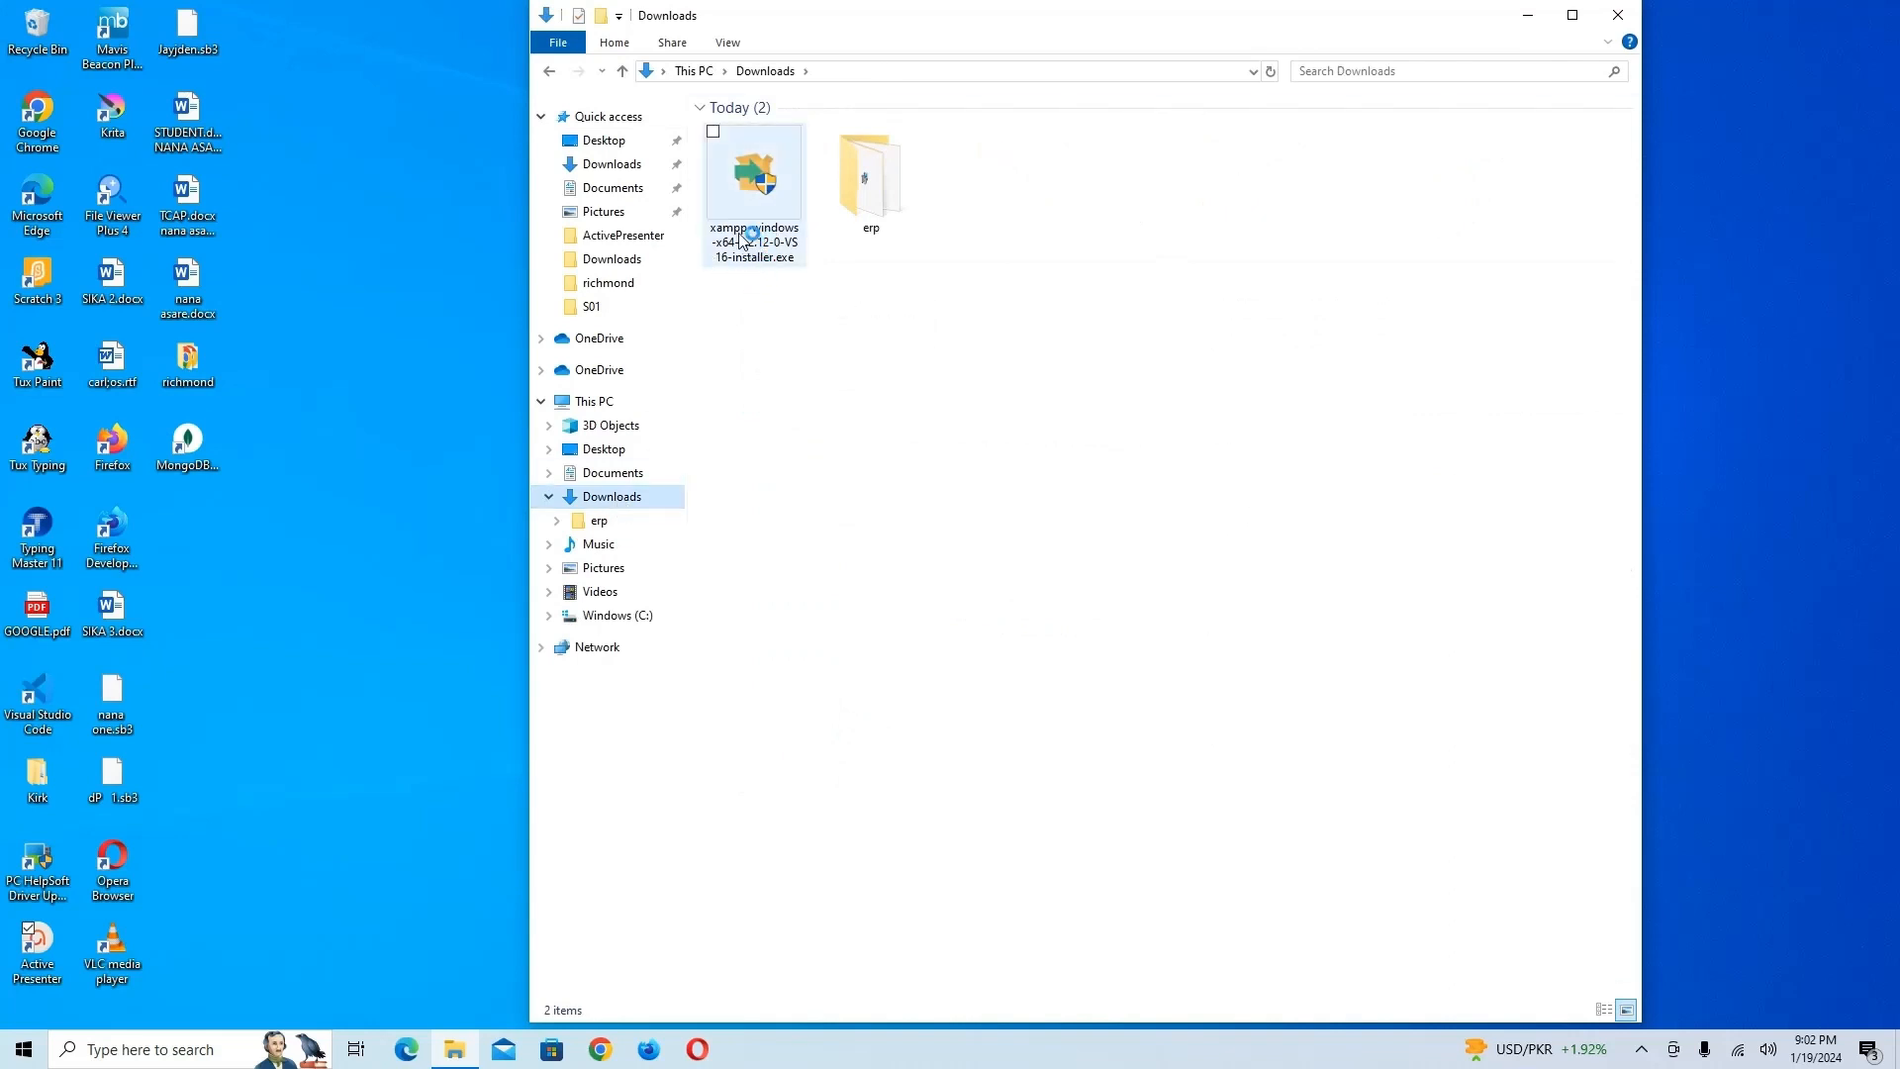
left_click(773, 186)
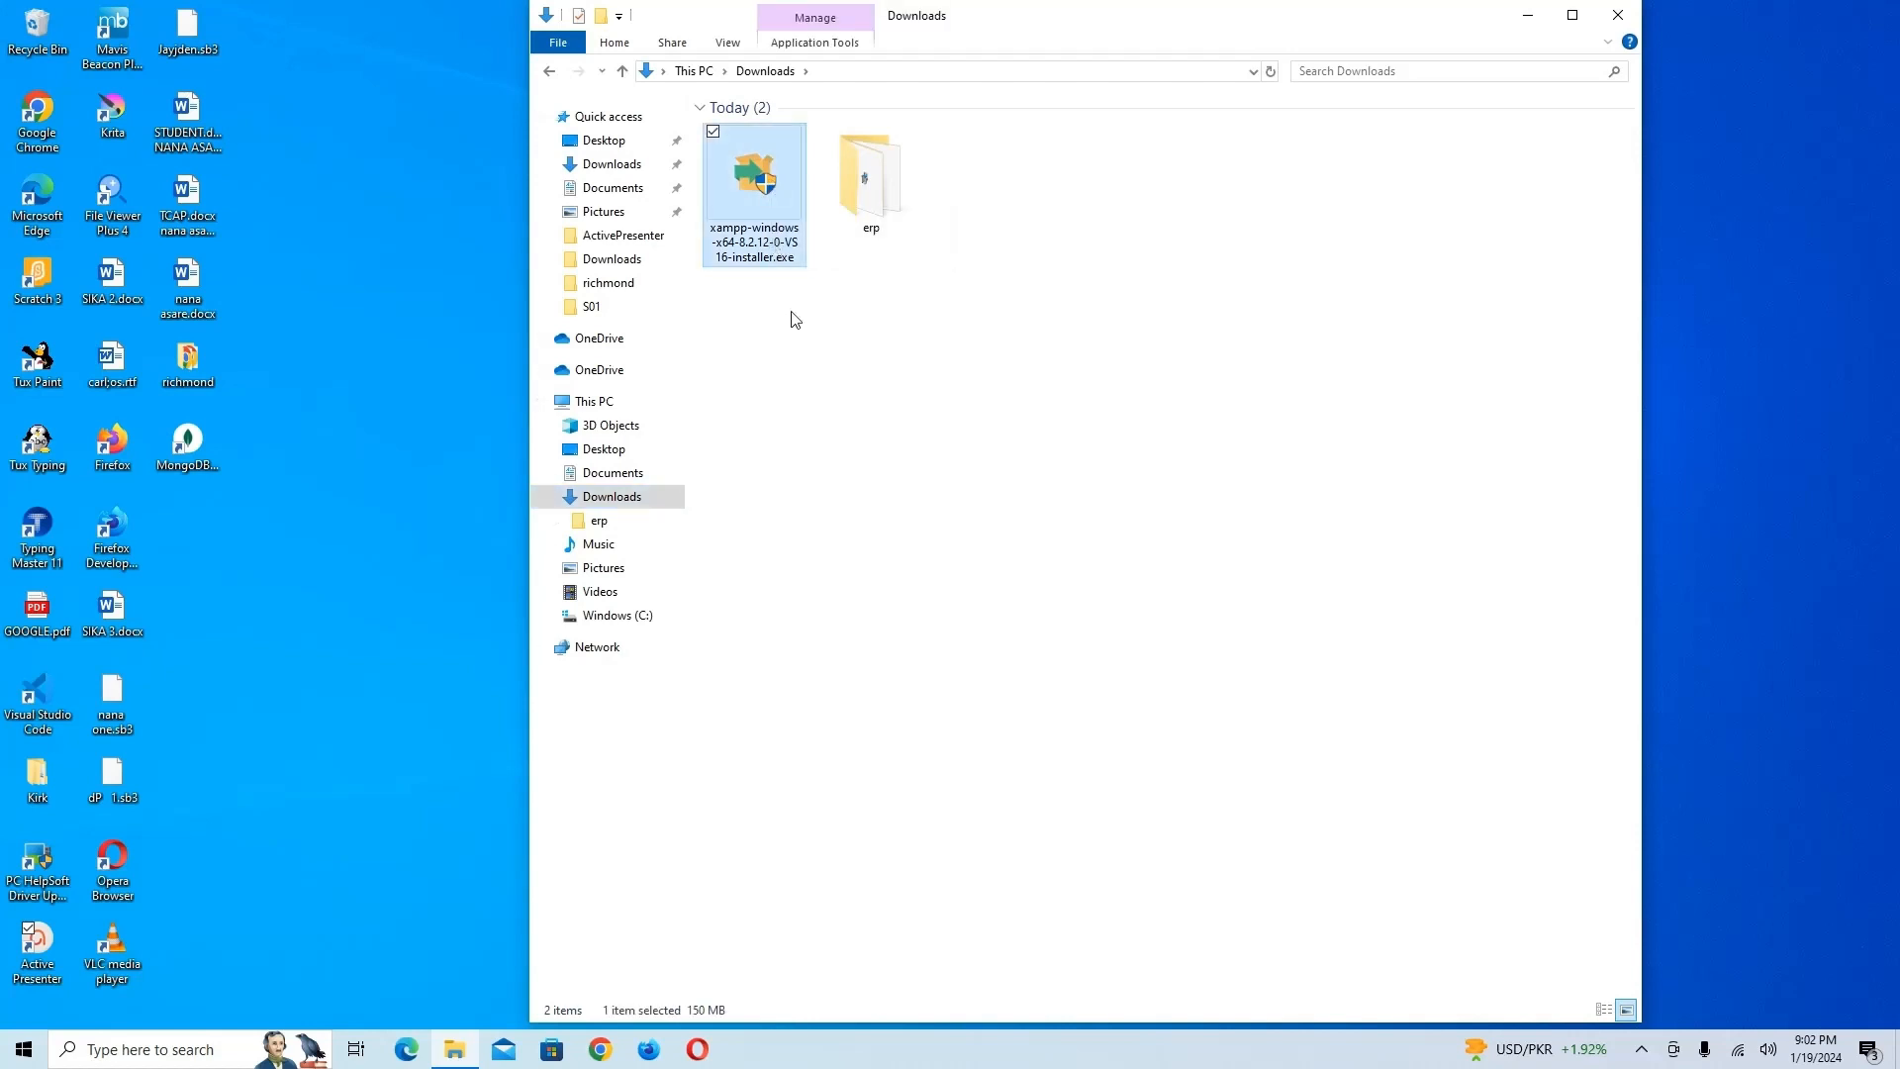
double_click(751, 186)
left_click(1525, 16)
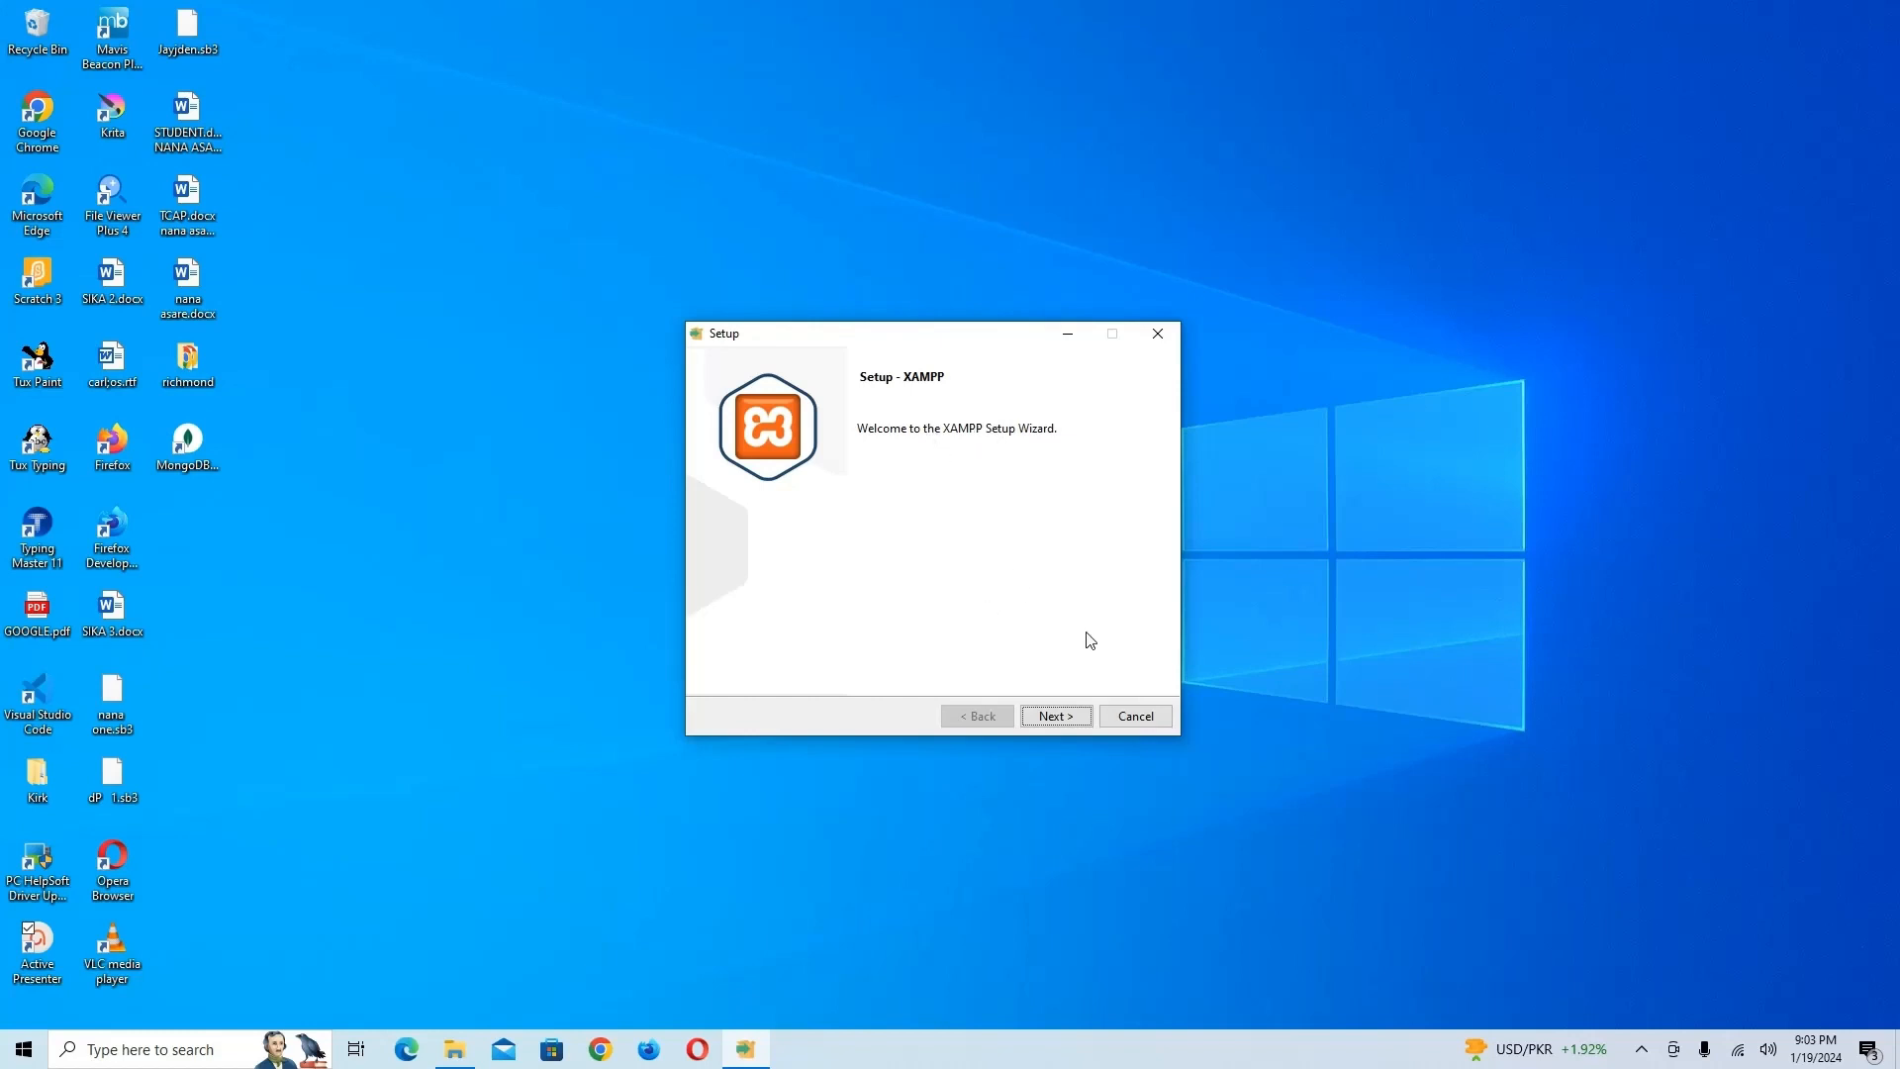
Proceed past the setup welcome page, review the full component list, and continue with all components selected
left_click(1077, 717)
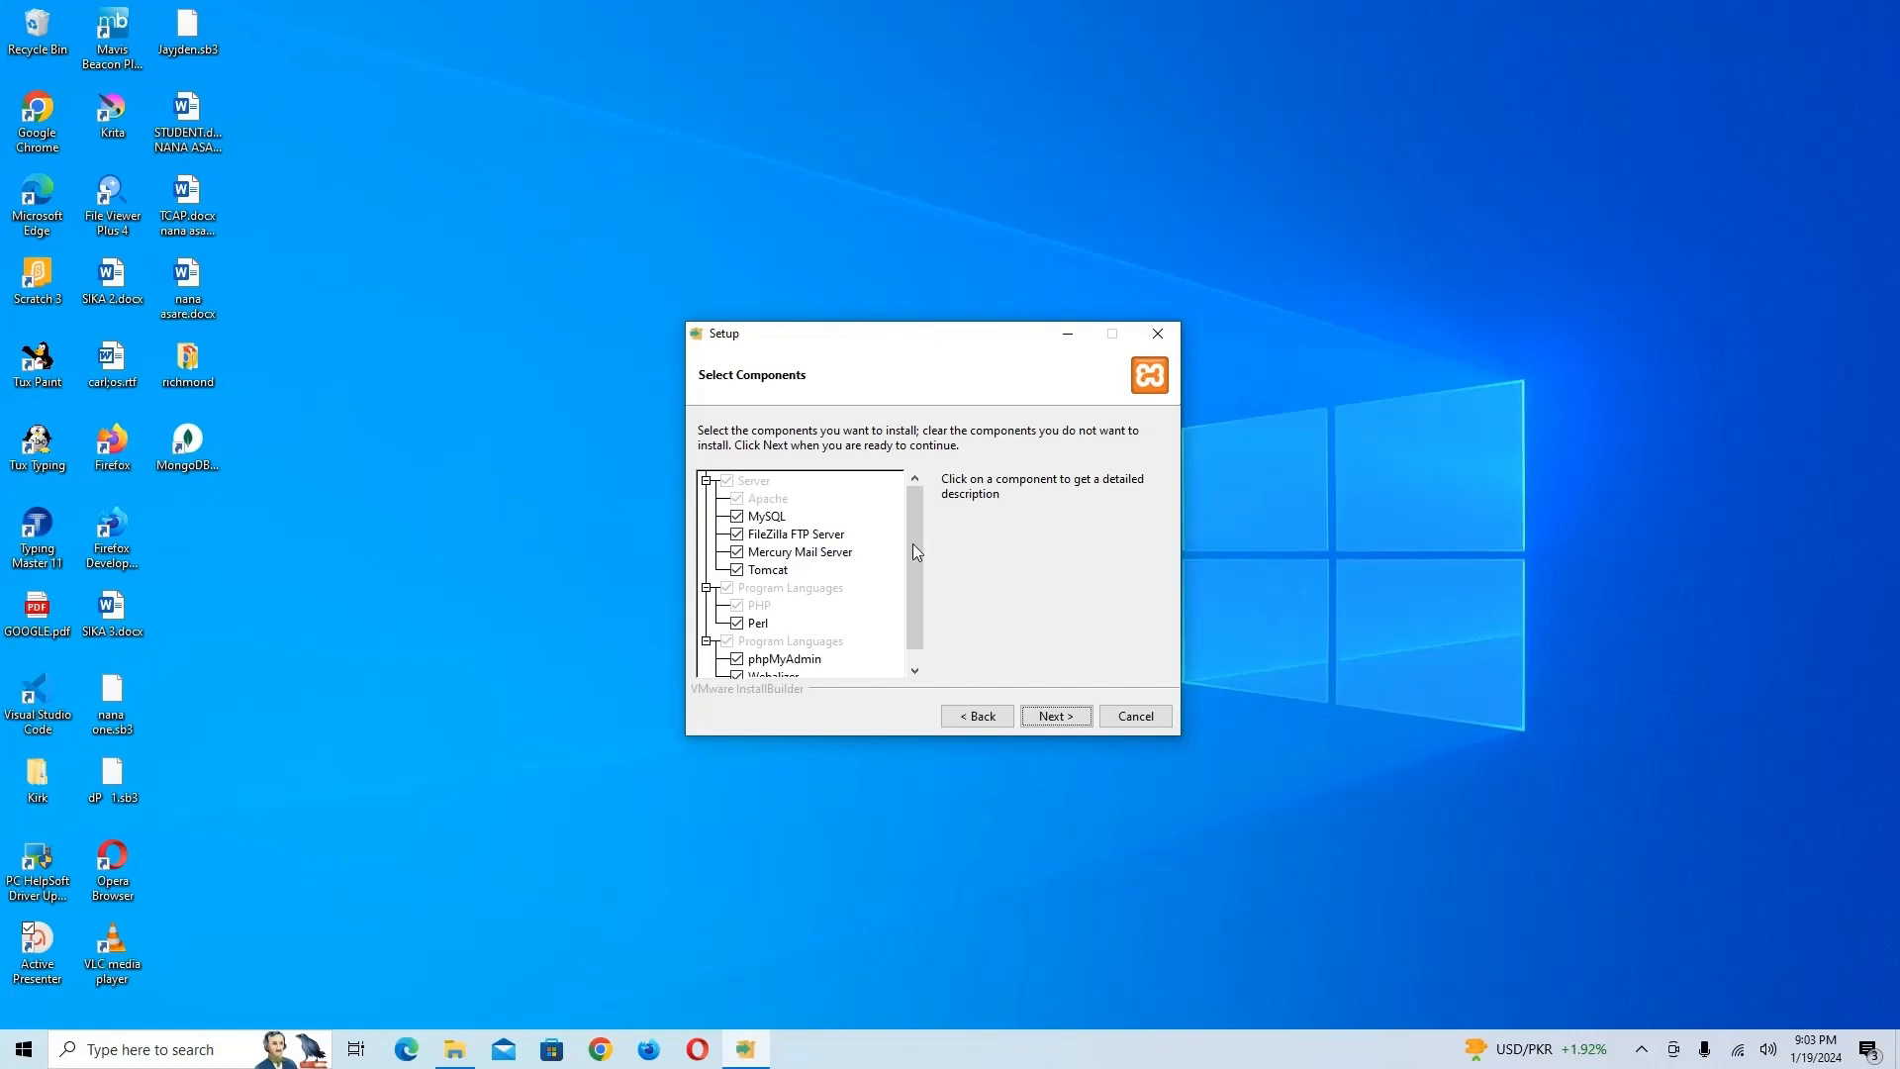
left_click_drag(913, 544, 916, 600)
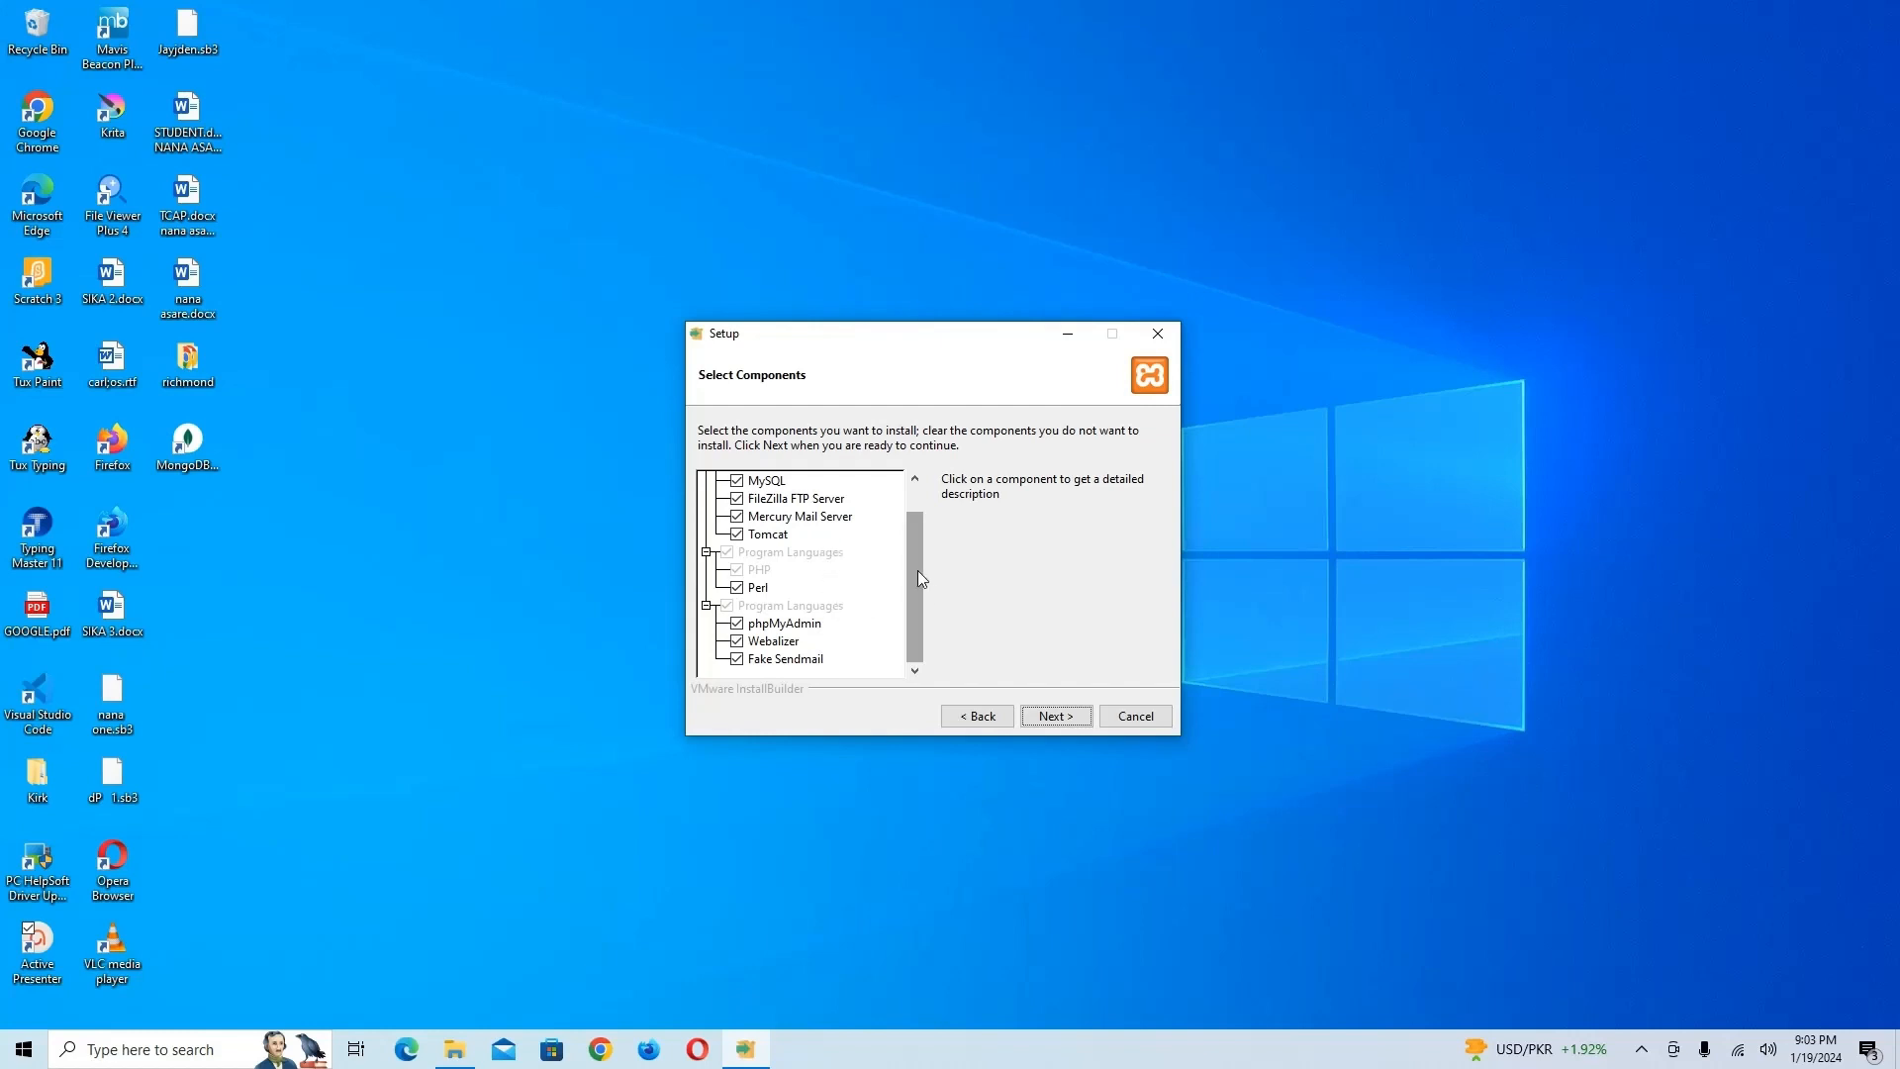
left_click_drag(914, 604, 912, 574)
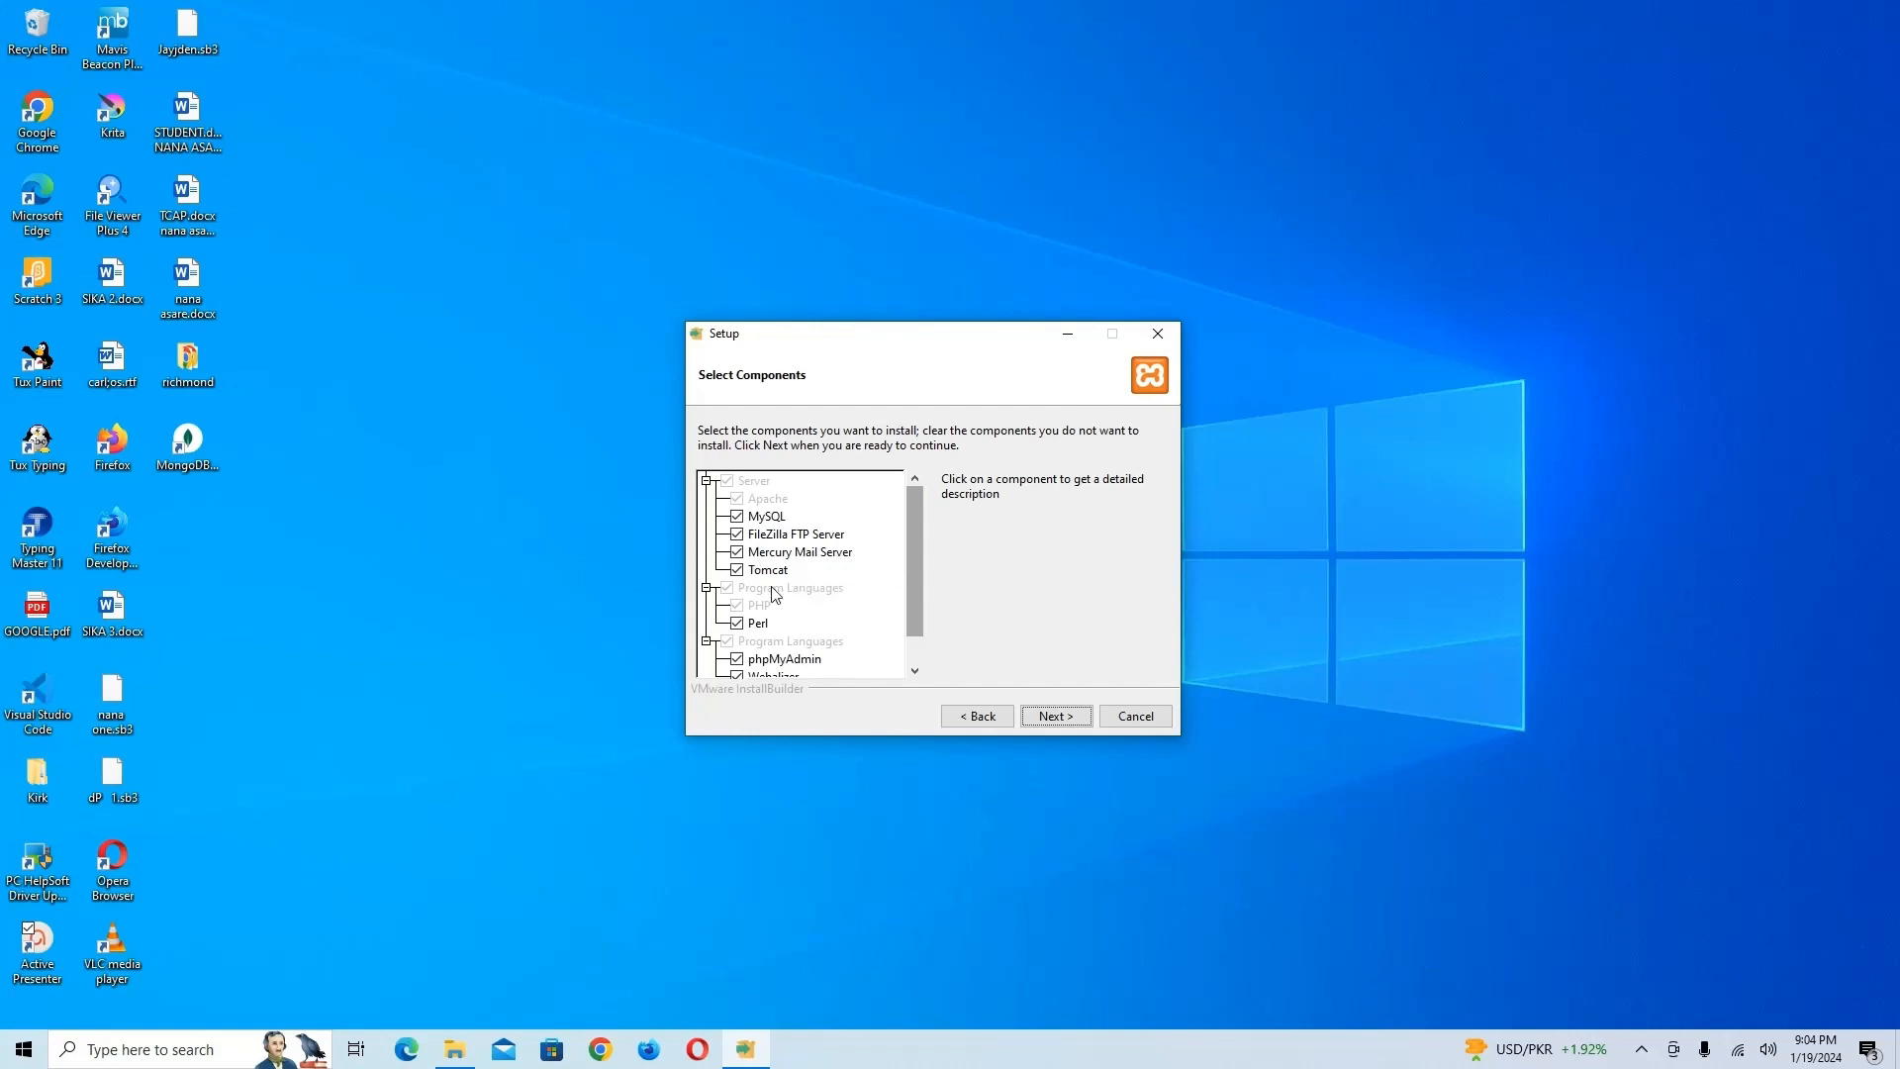
left_click_drag(917, 553, 918, 568)
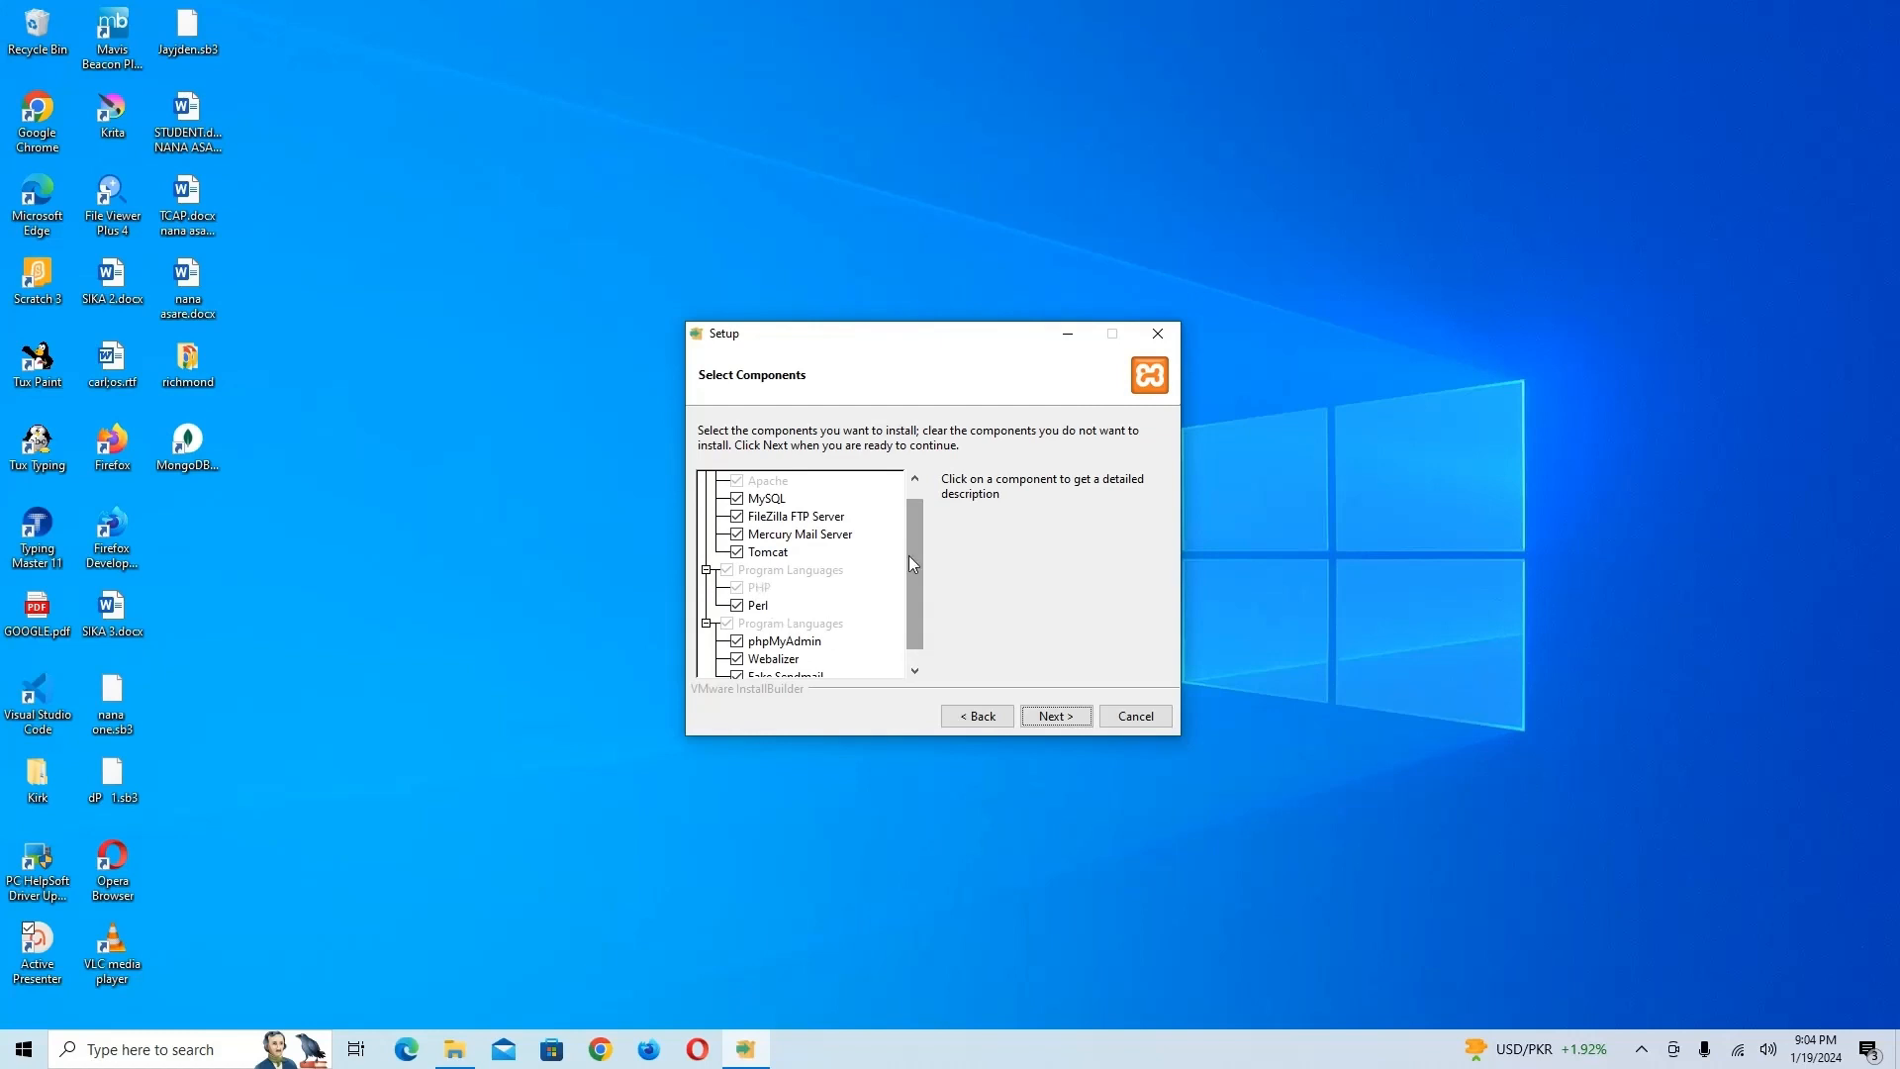
left_click_drag(909, 555, 913, 567)
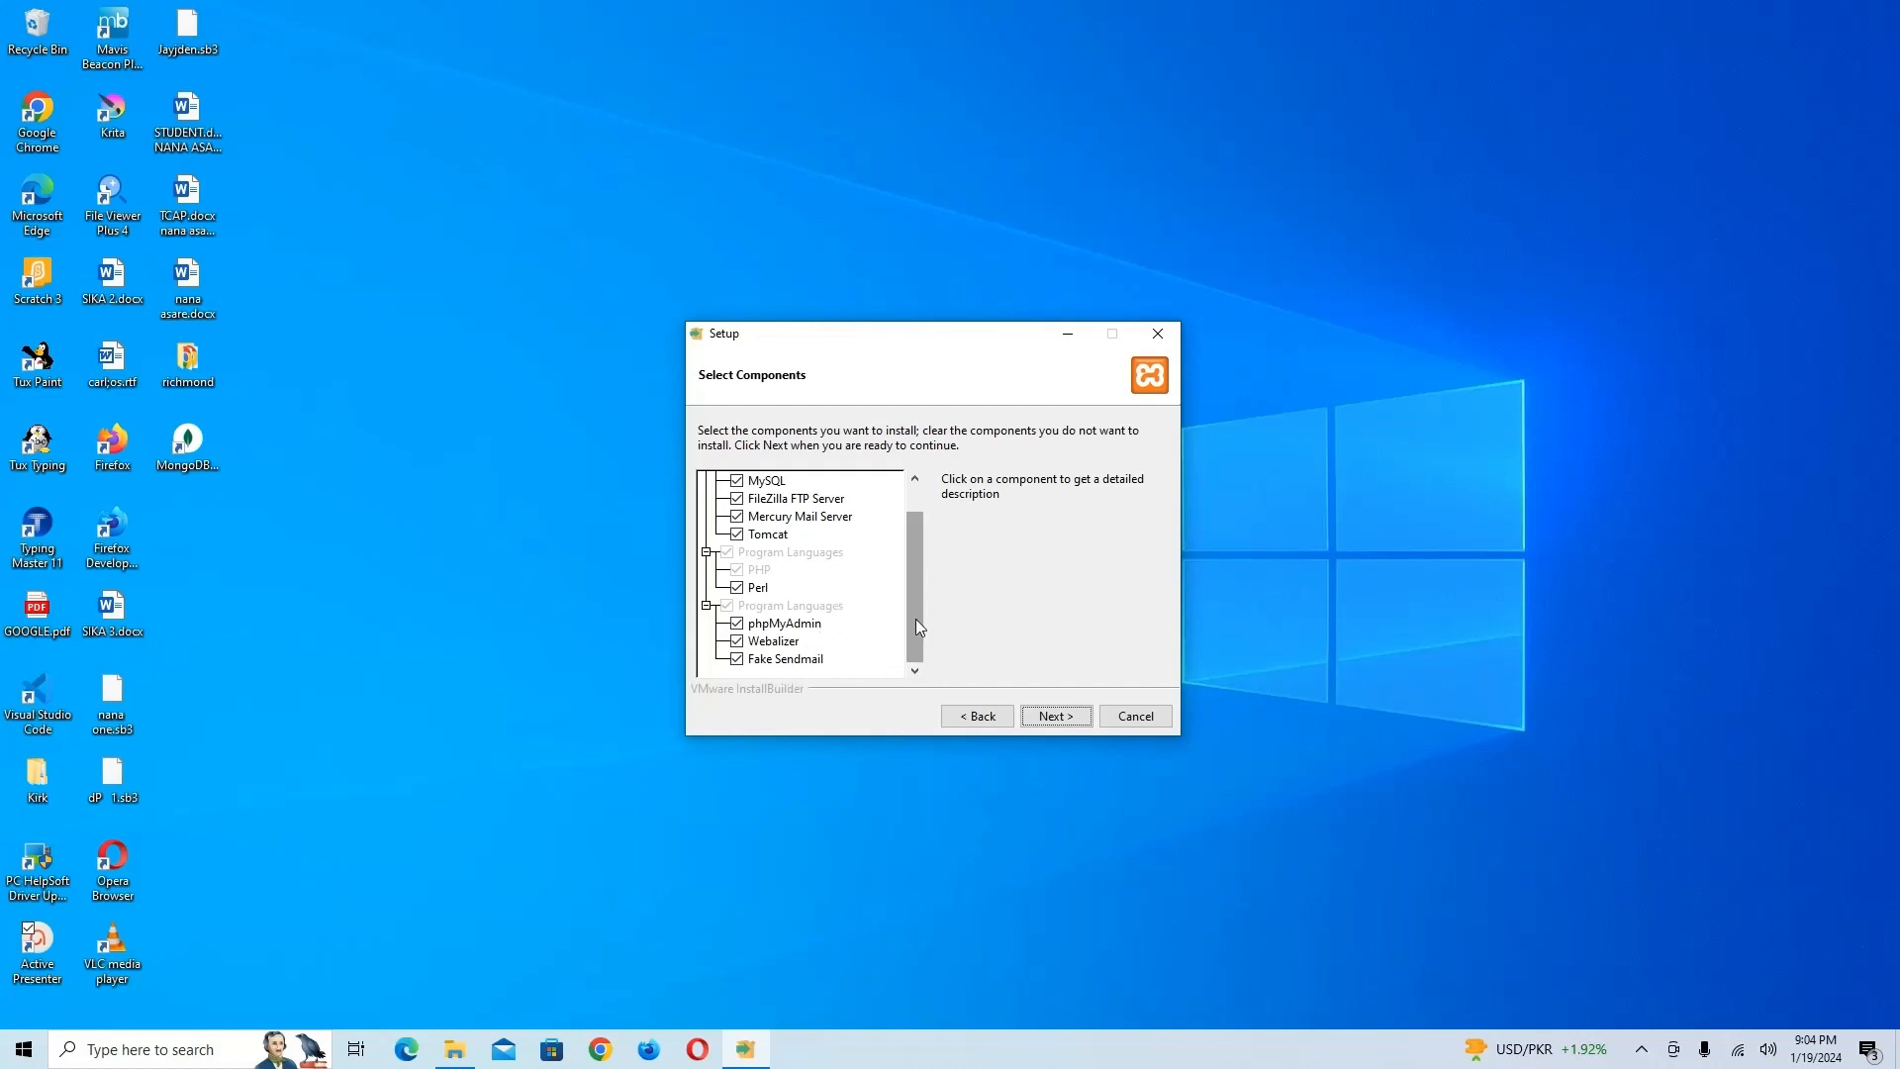
mouse_move(917, 619)
left_mouse_down()
mouse_move(920, 585)
mouse_move(929, 646)
mouse_move(920, 605)
left_mouse_up()
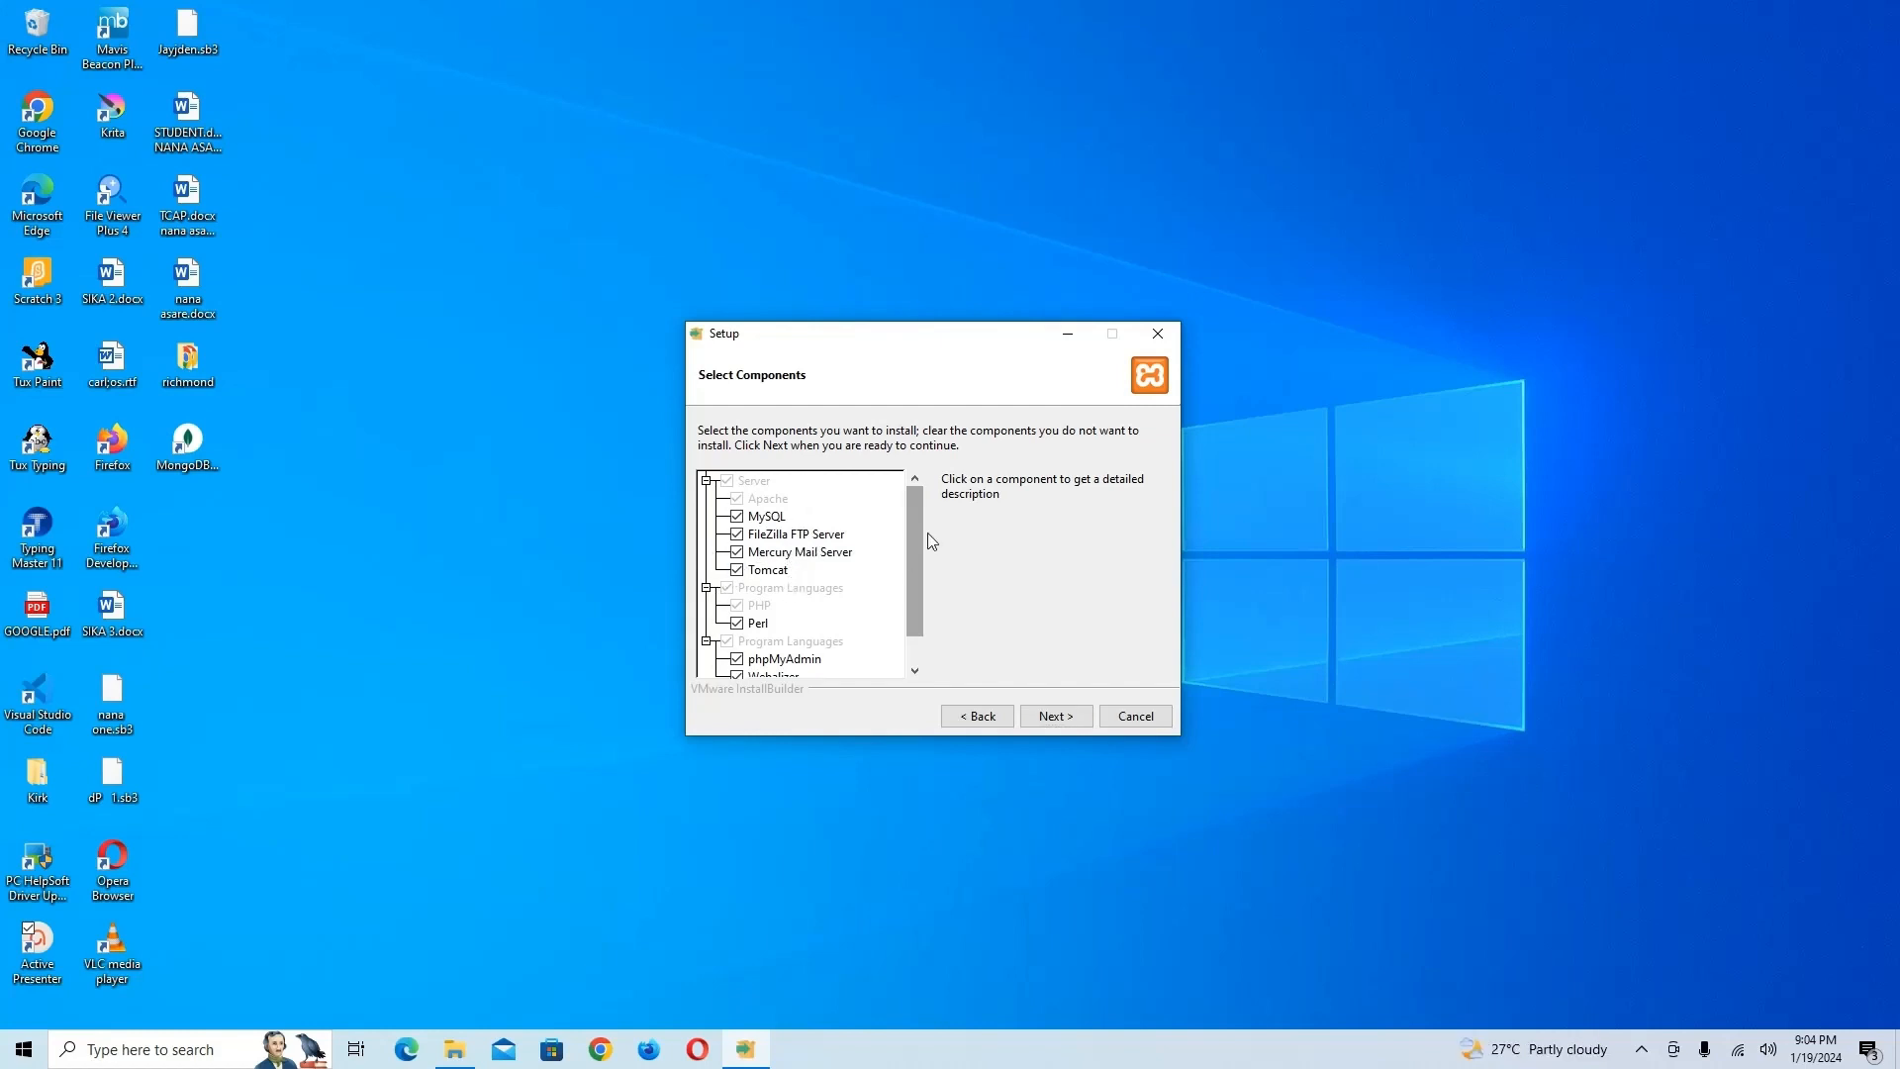
left_click_drag(911, 538, 915, 579)
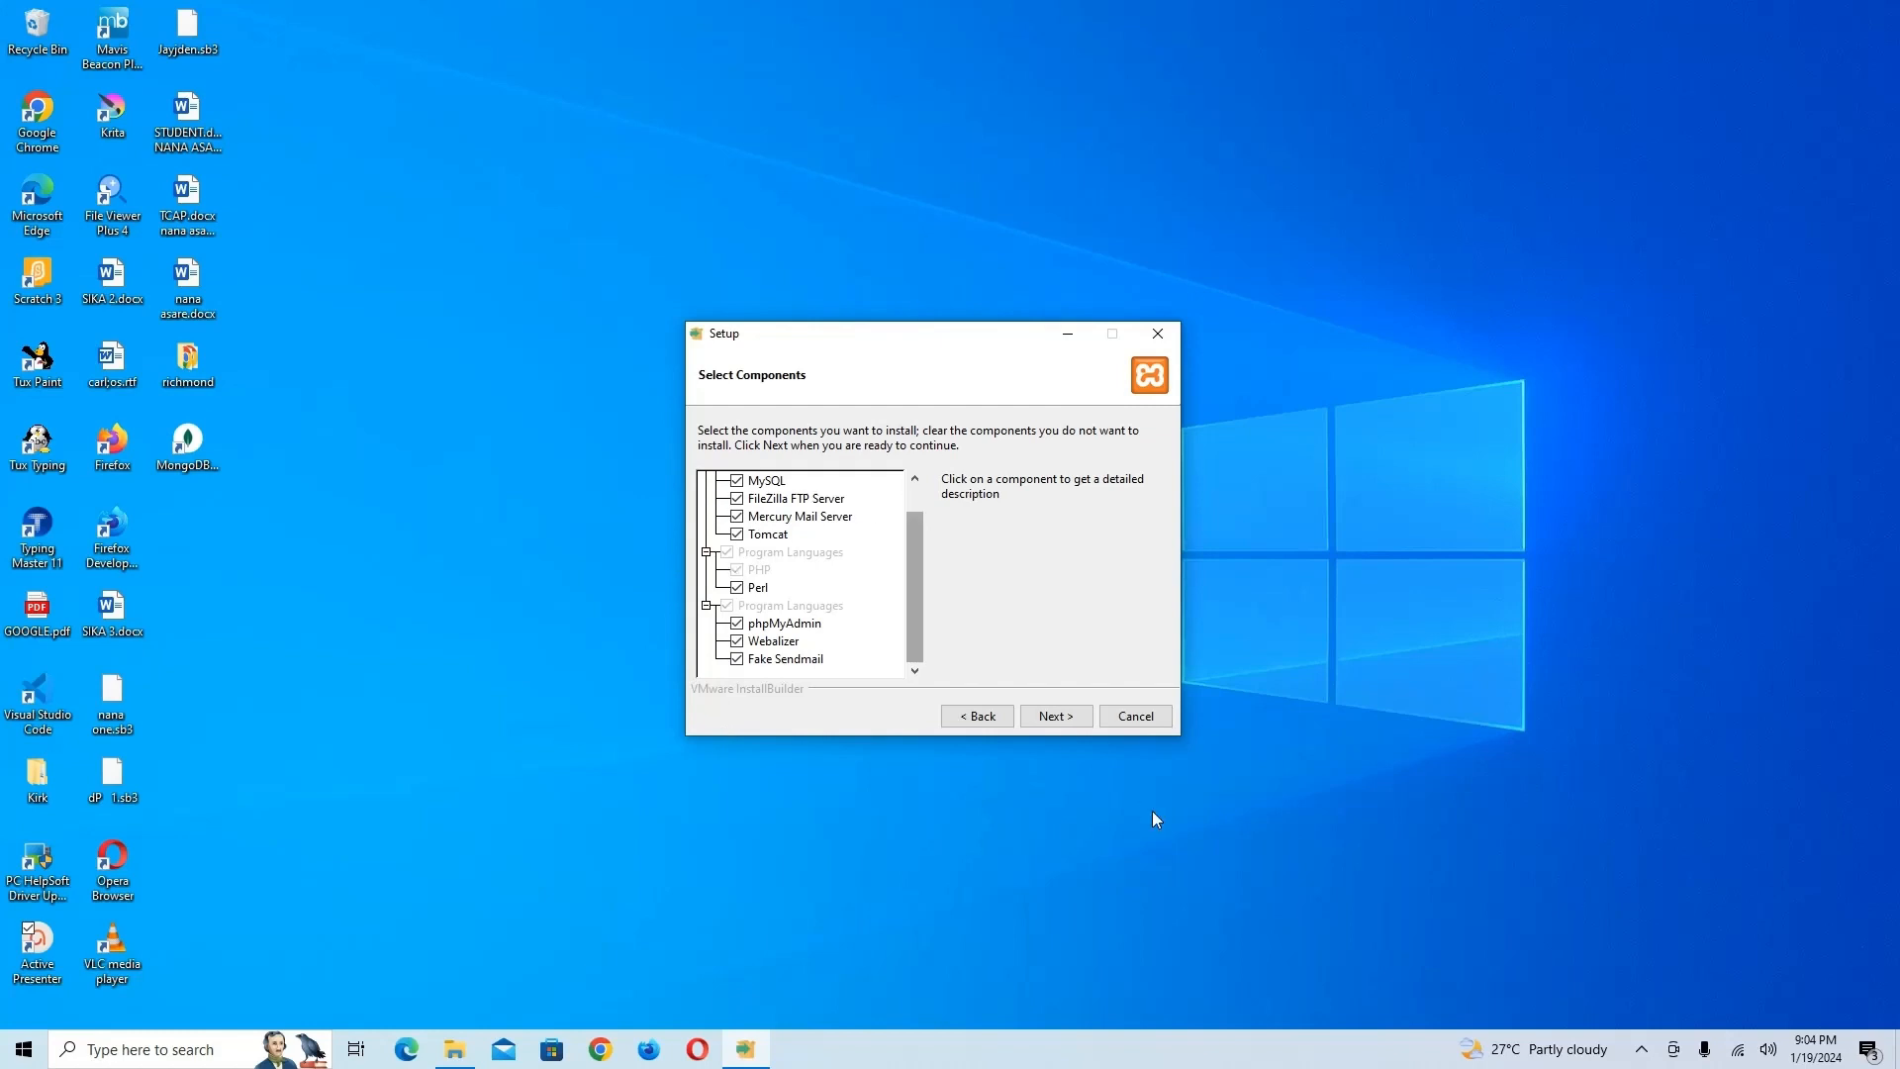
left_click(1054, 717)
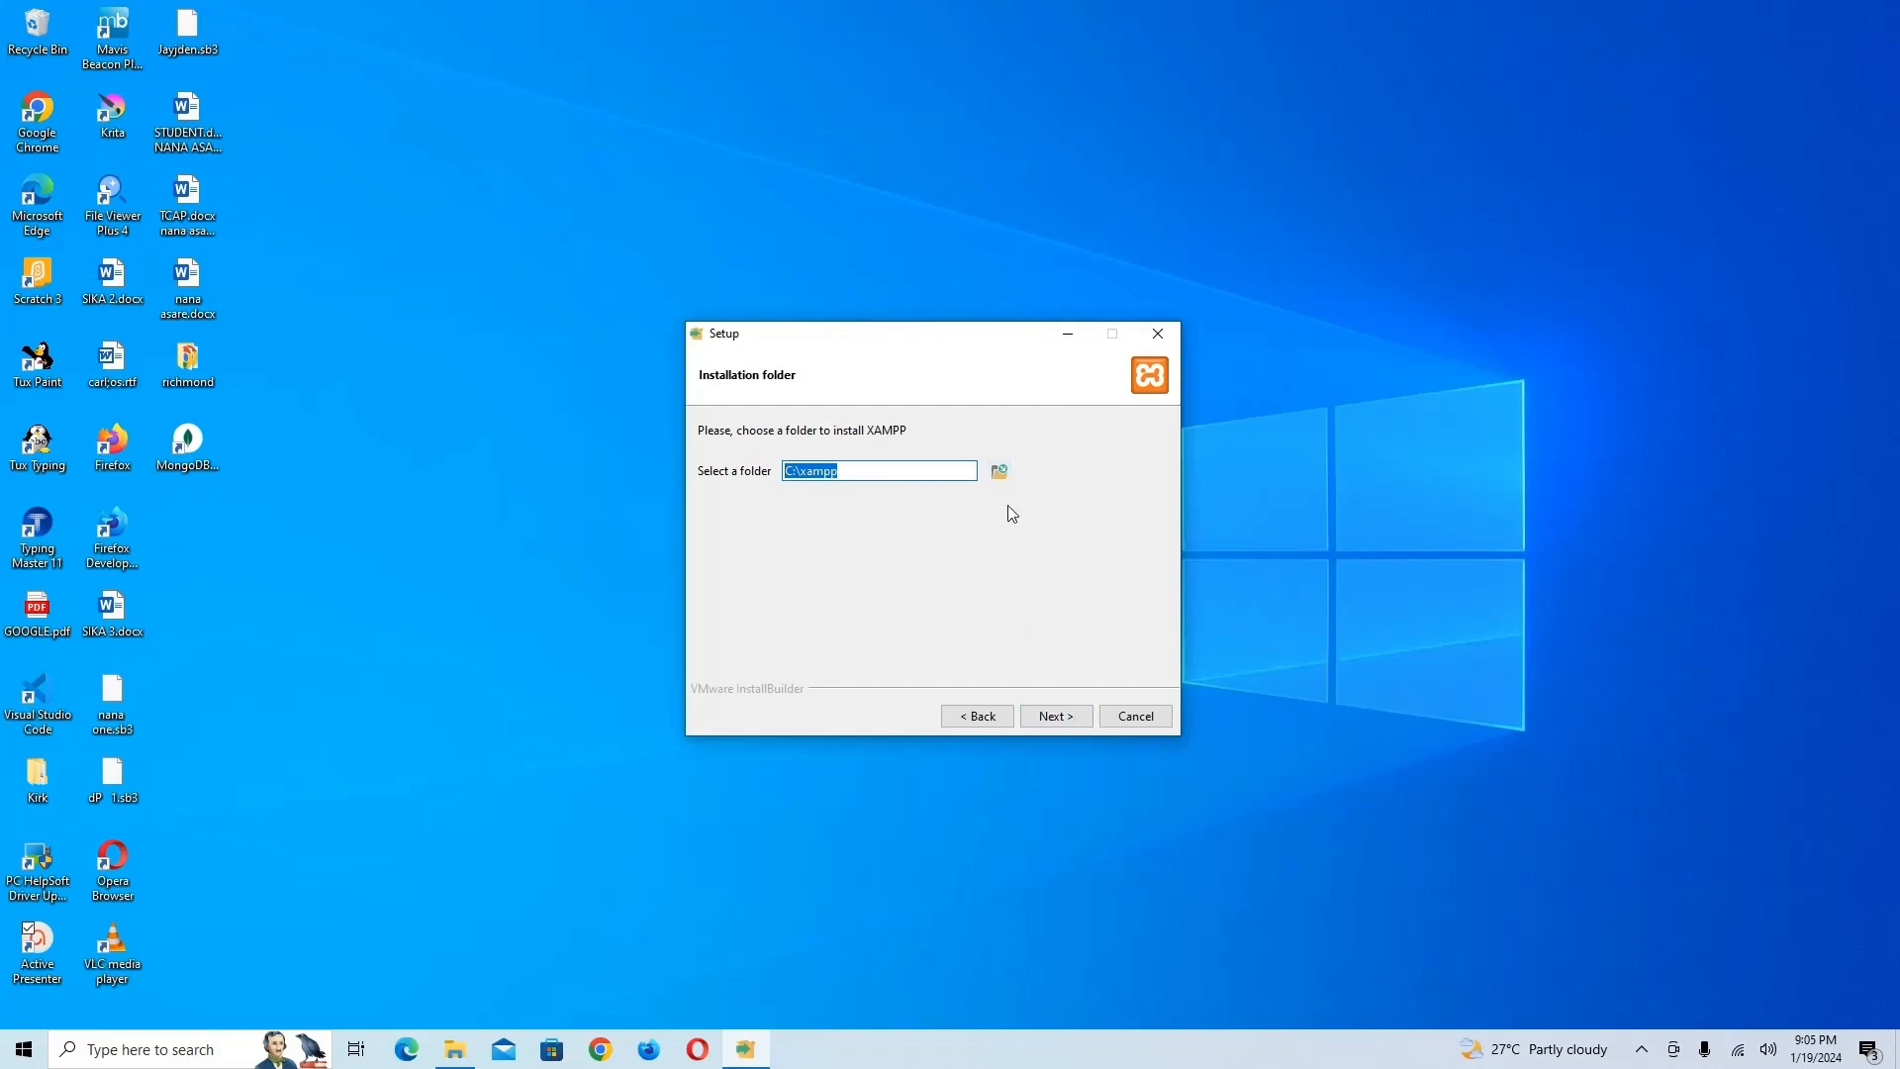
Browse the available folders without choosing another one and accept C:\xampp as the installation folder
left_click(1000, 473)
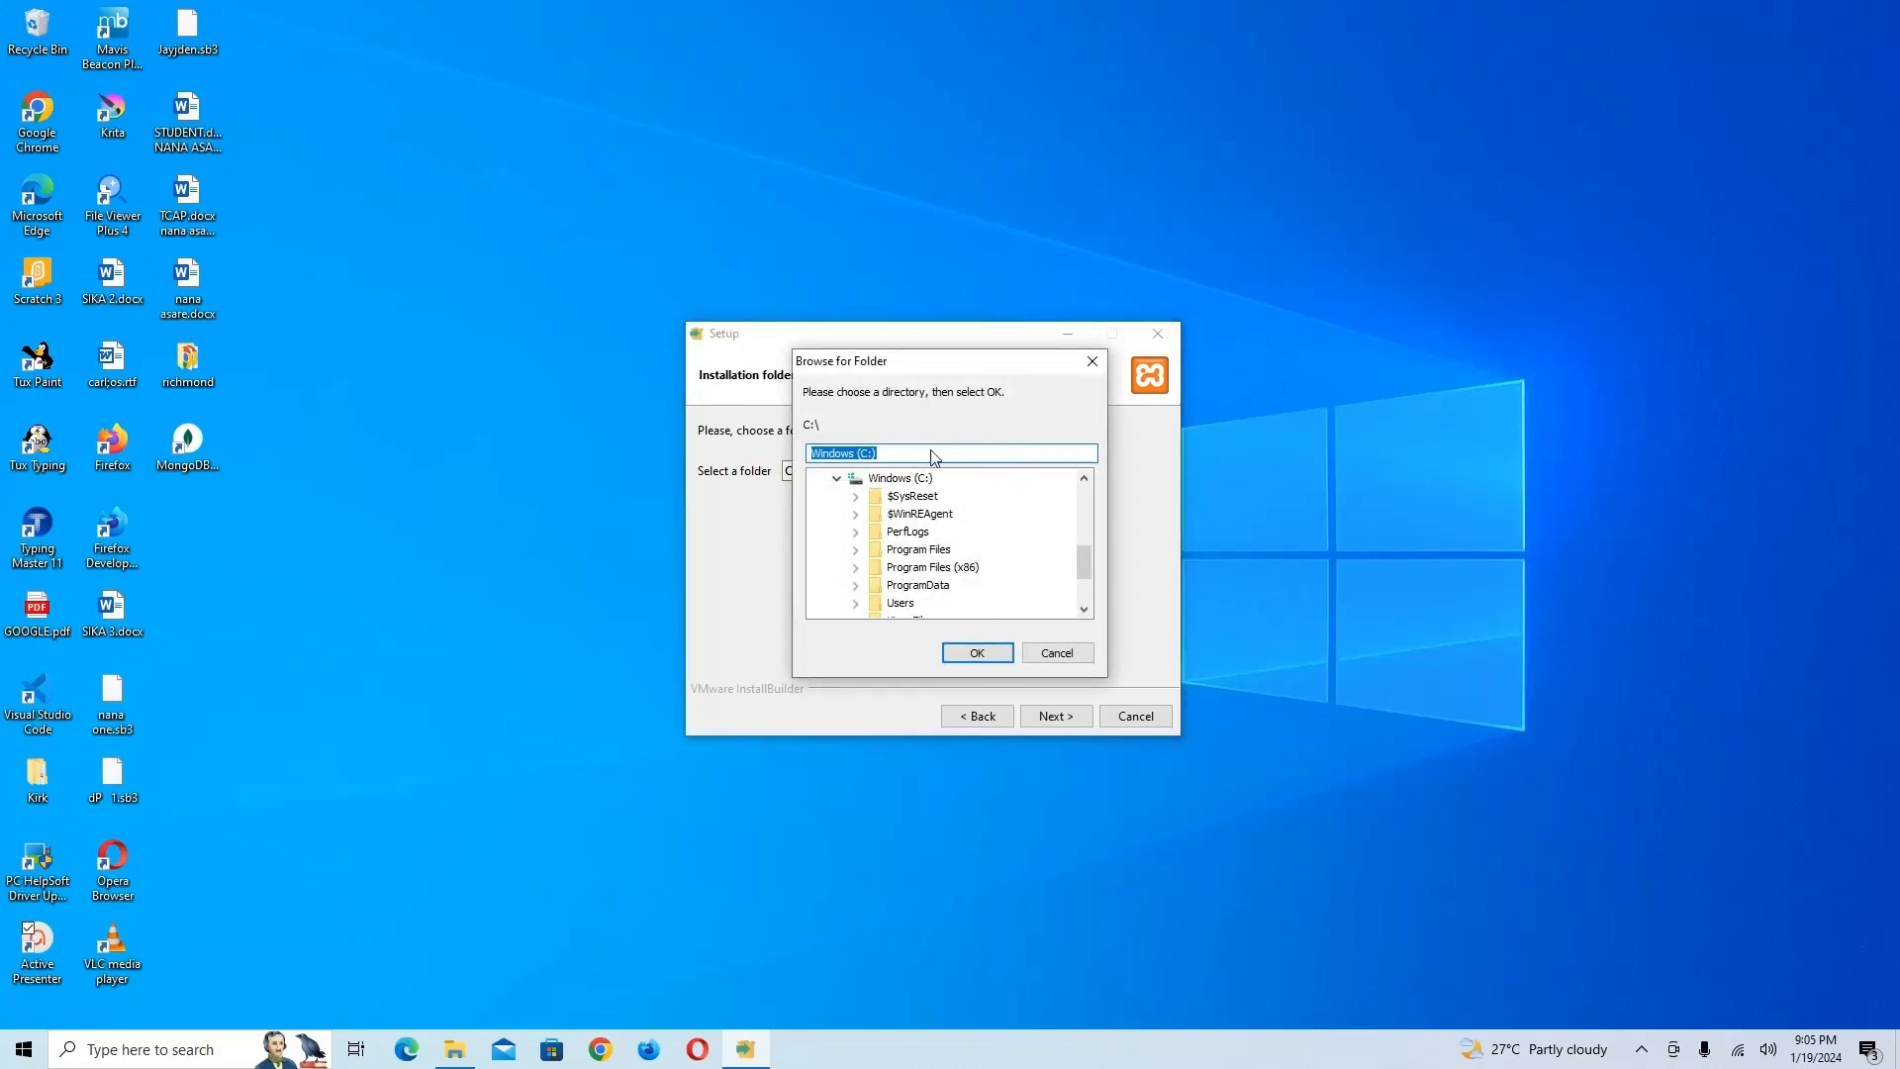
scroll(951, 550, "down", 2)
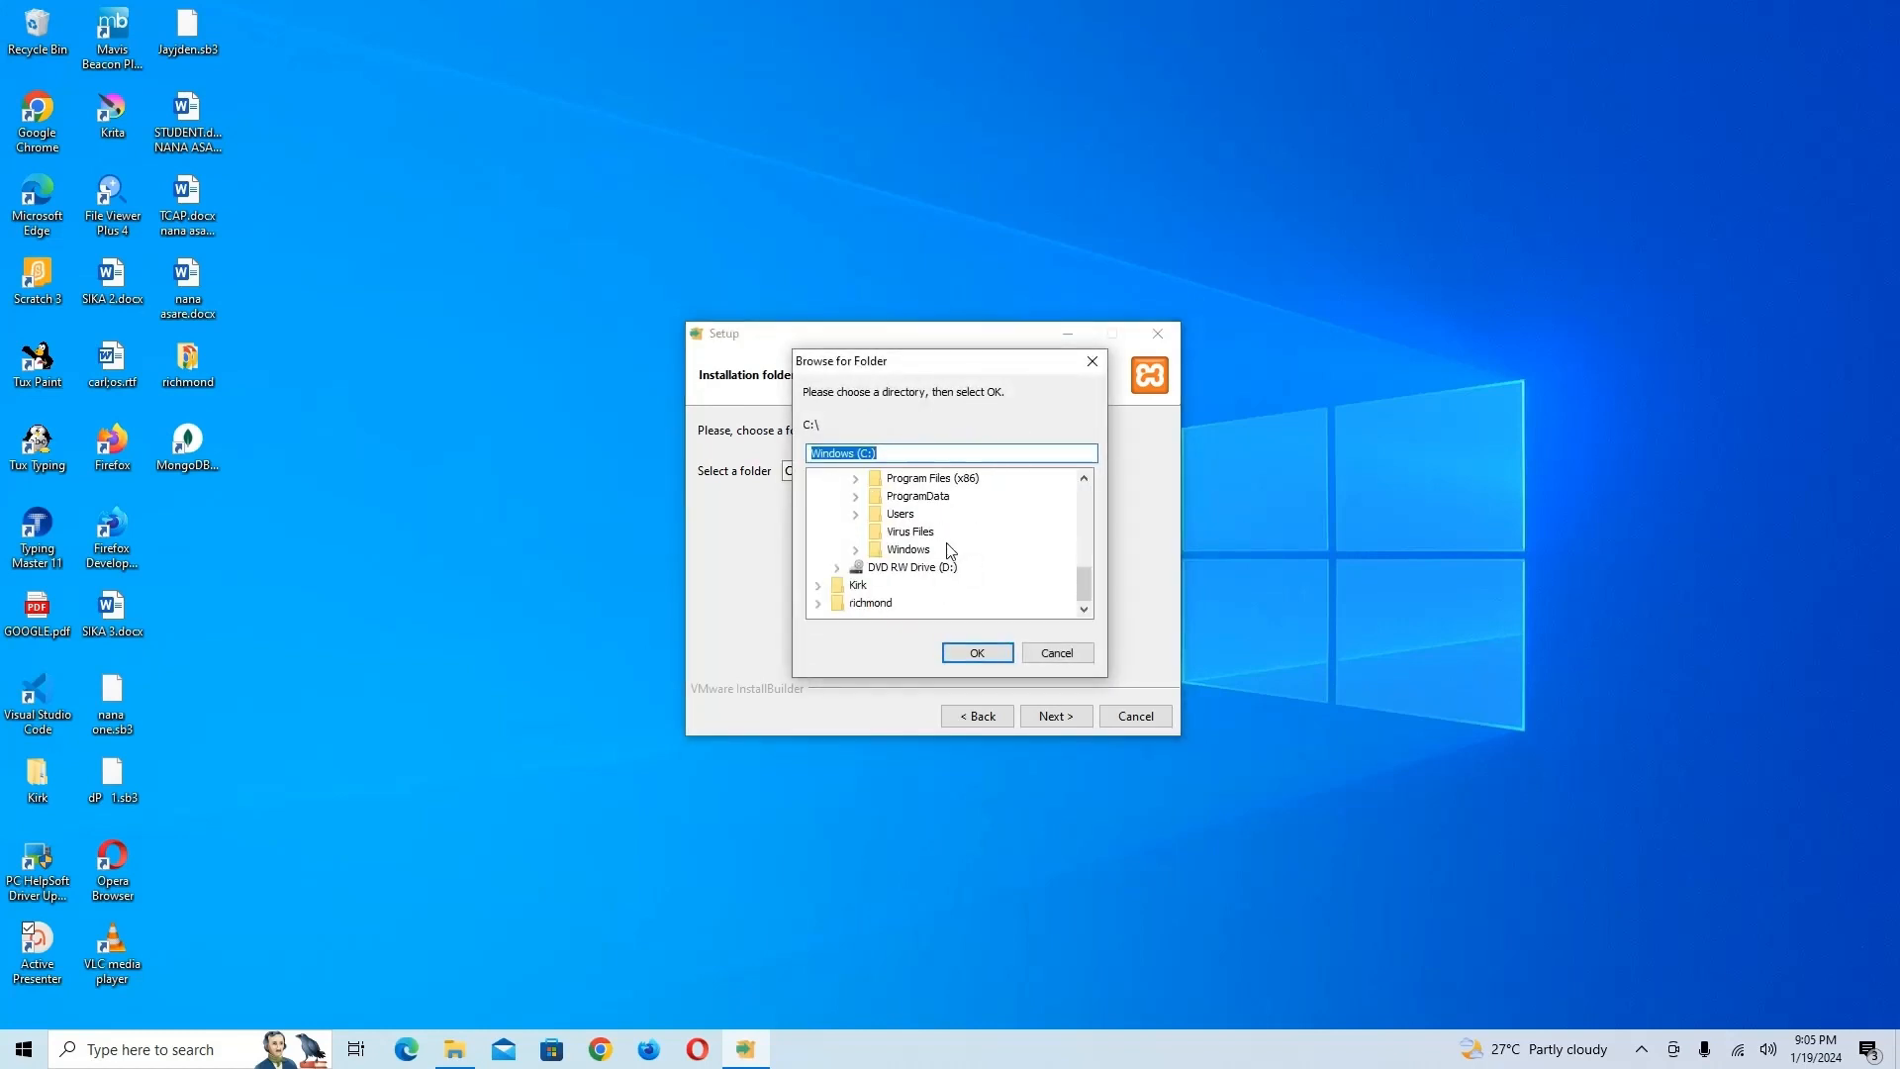
left_click(1067, 655)
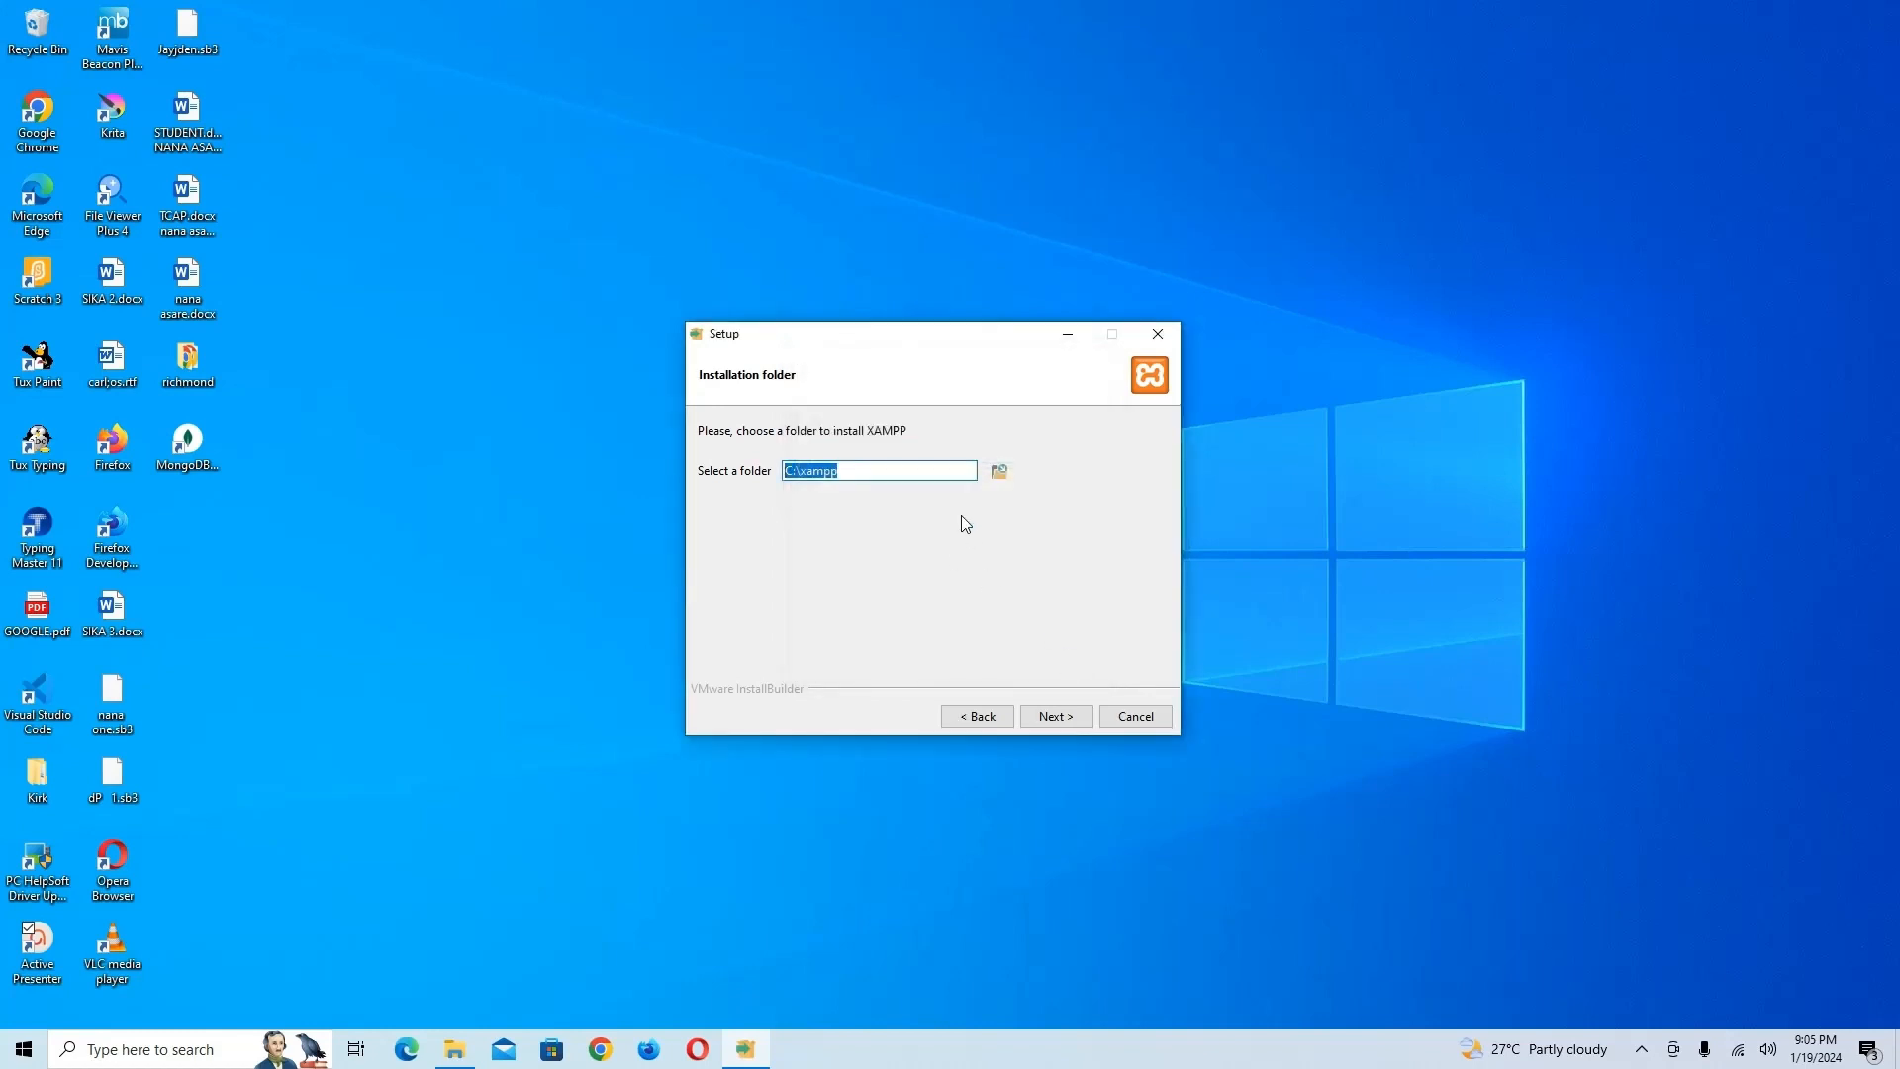
left_click(1051, 720)
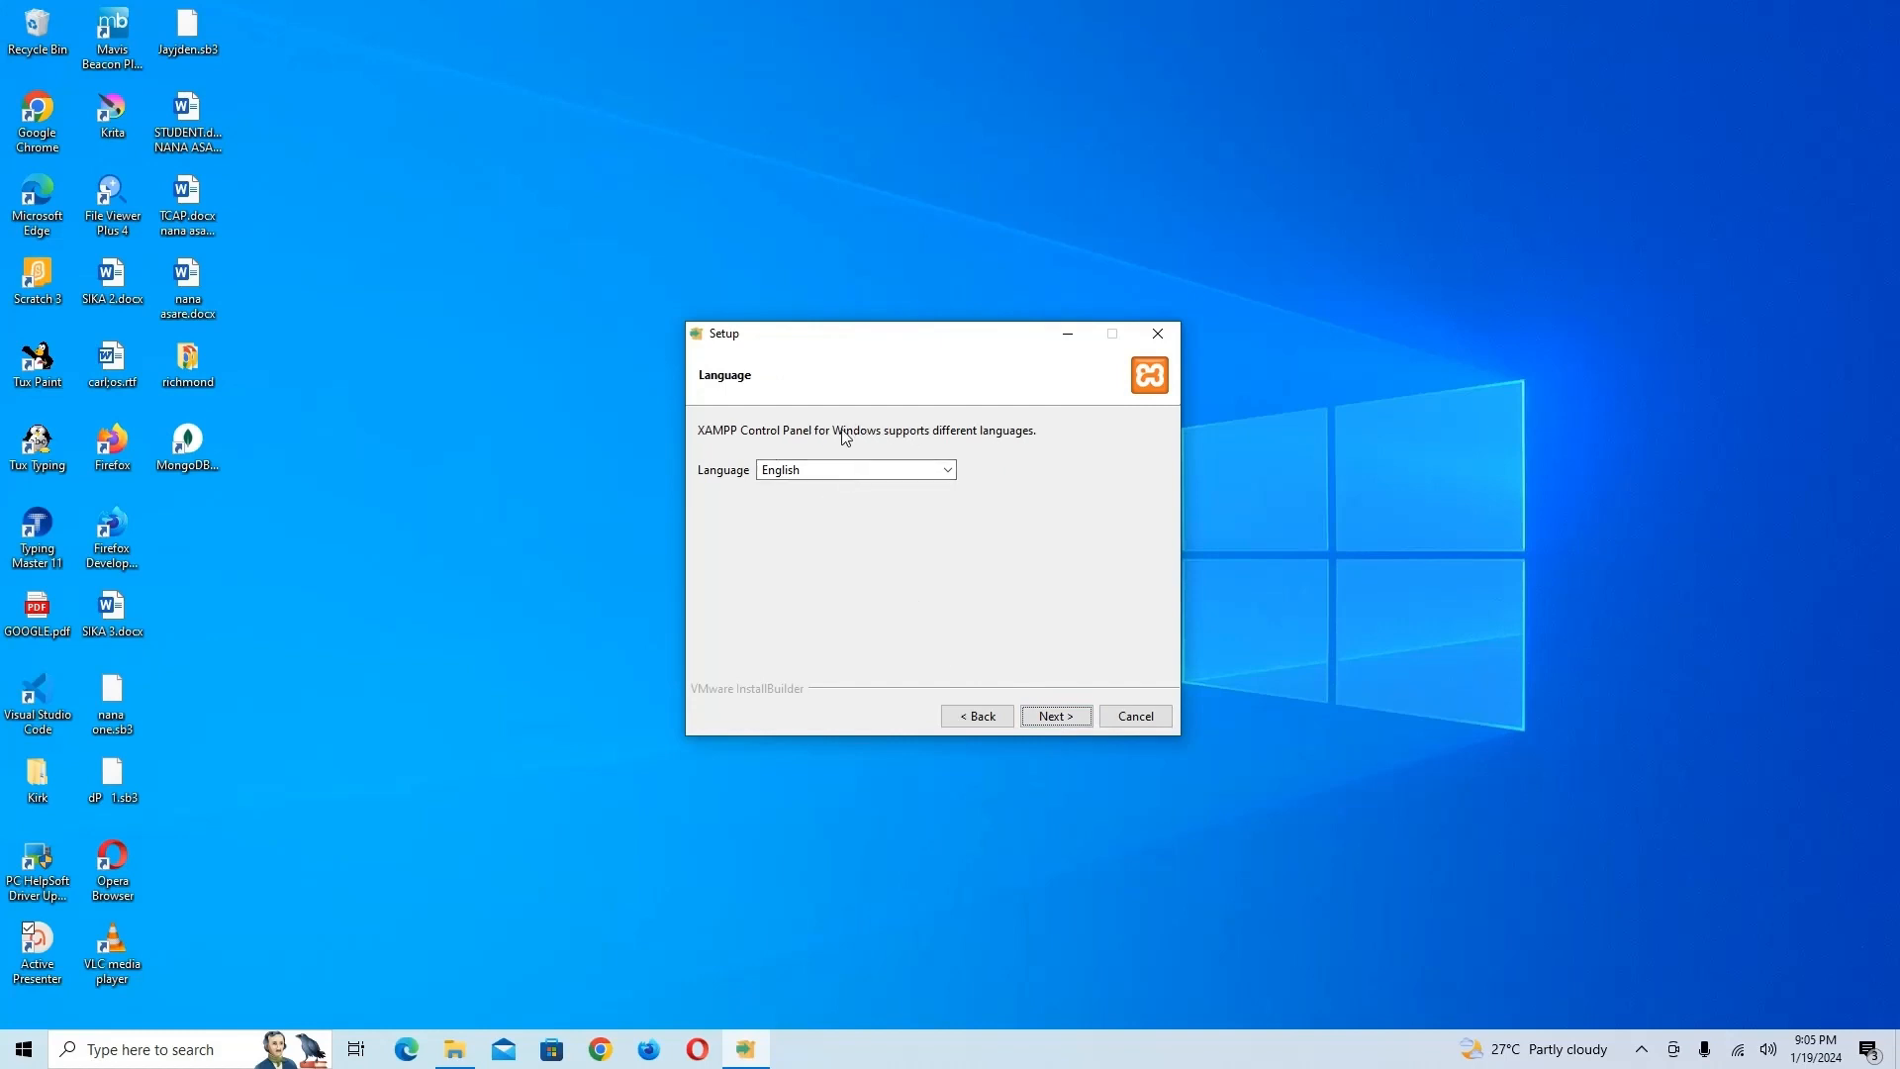
Check the available Control Panel languages, select English, and continue to the Ready to Install page
left_click(854, 471)
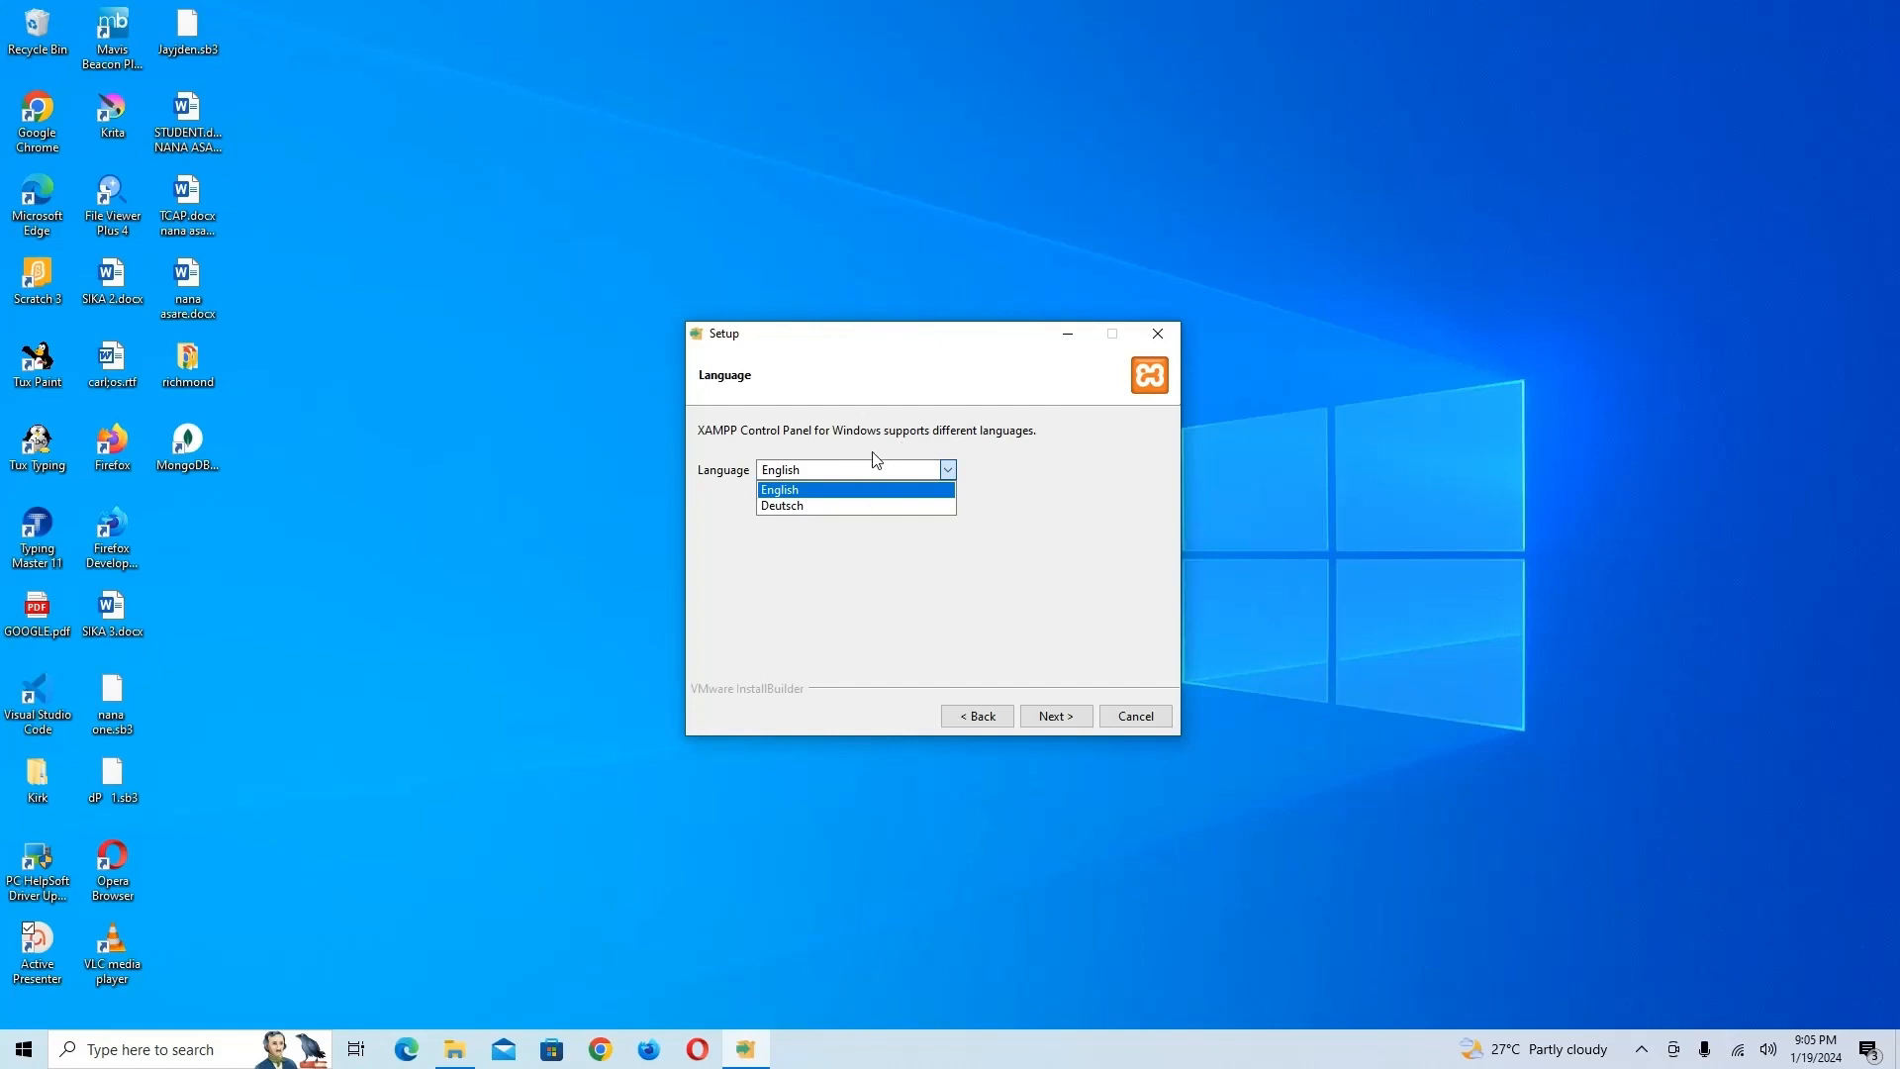
left_click(1059, 497)
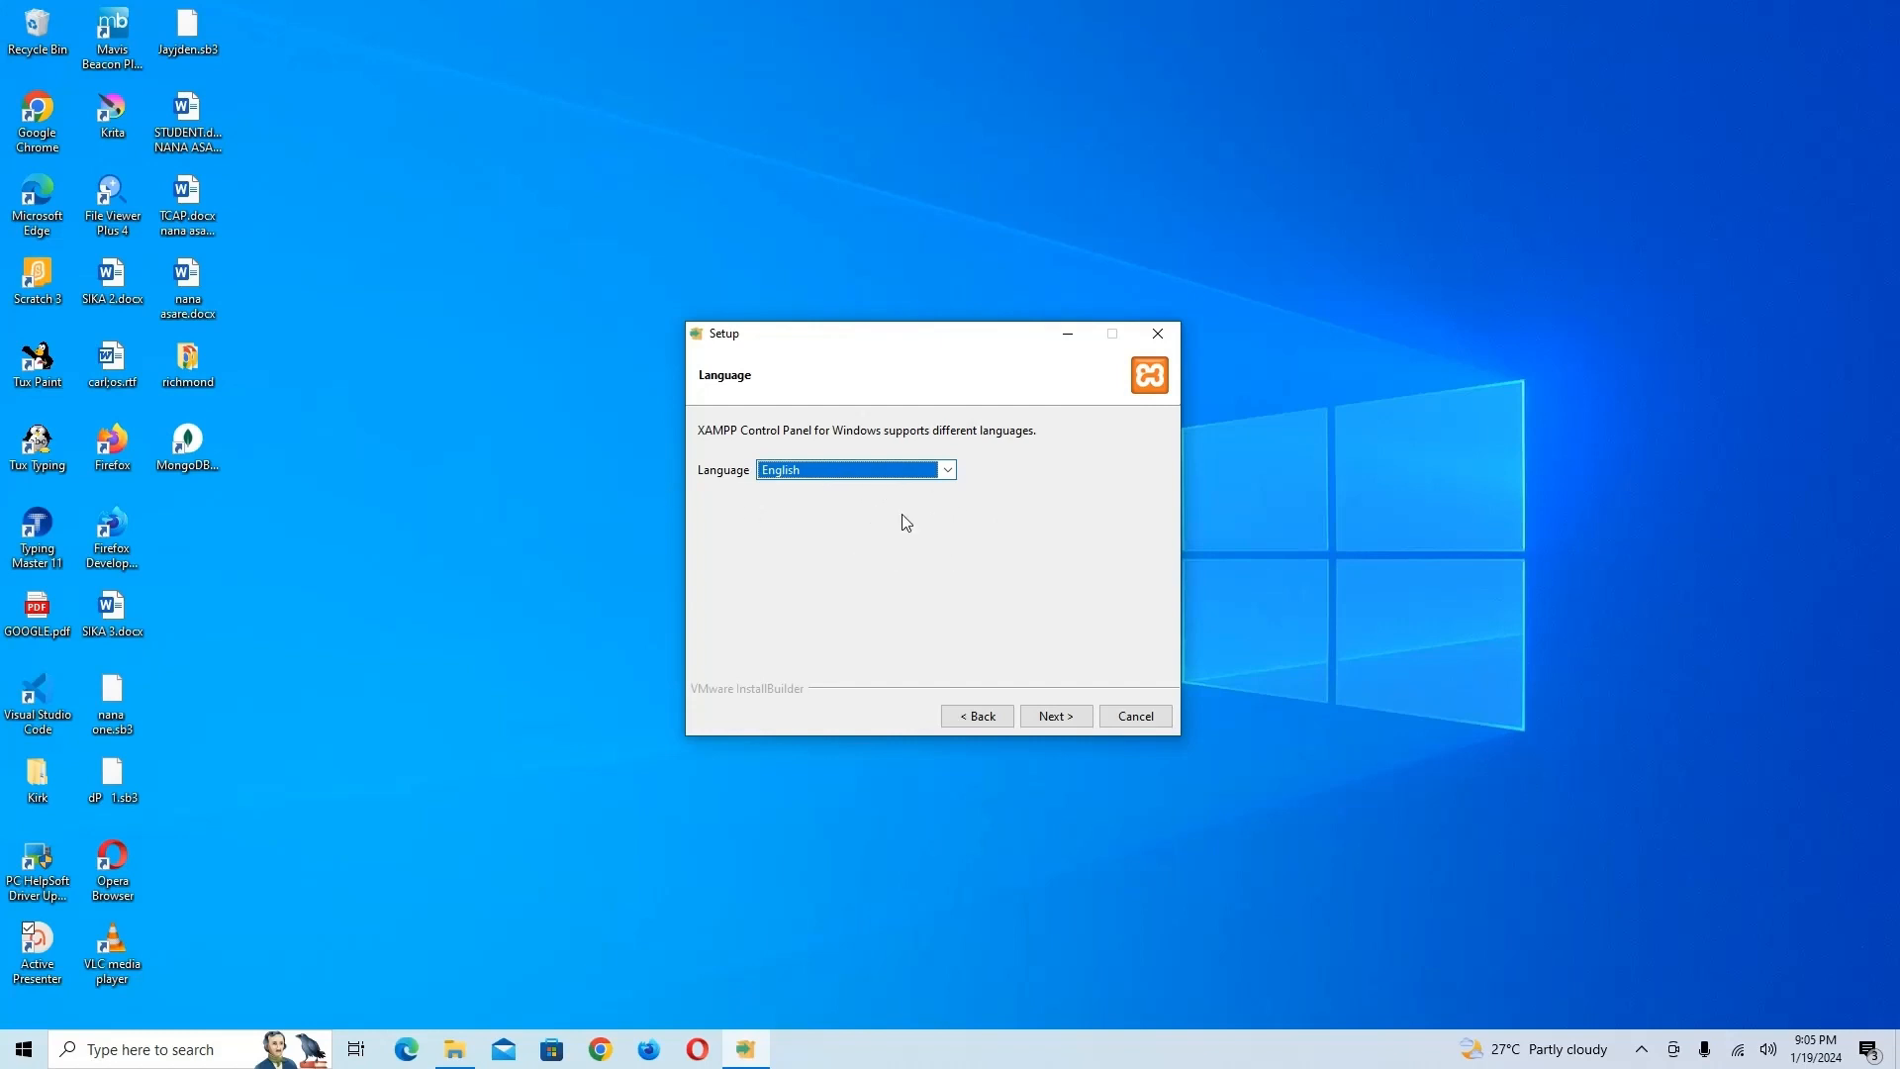
left_click(945, 475)
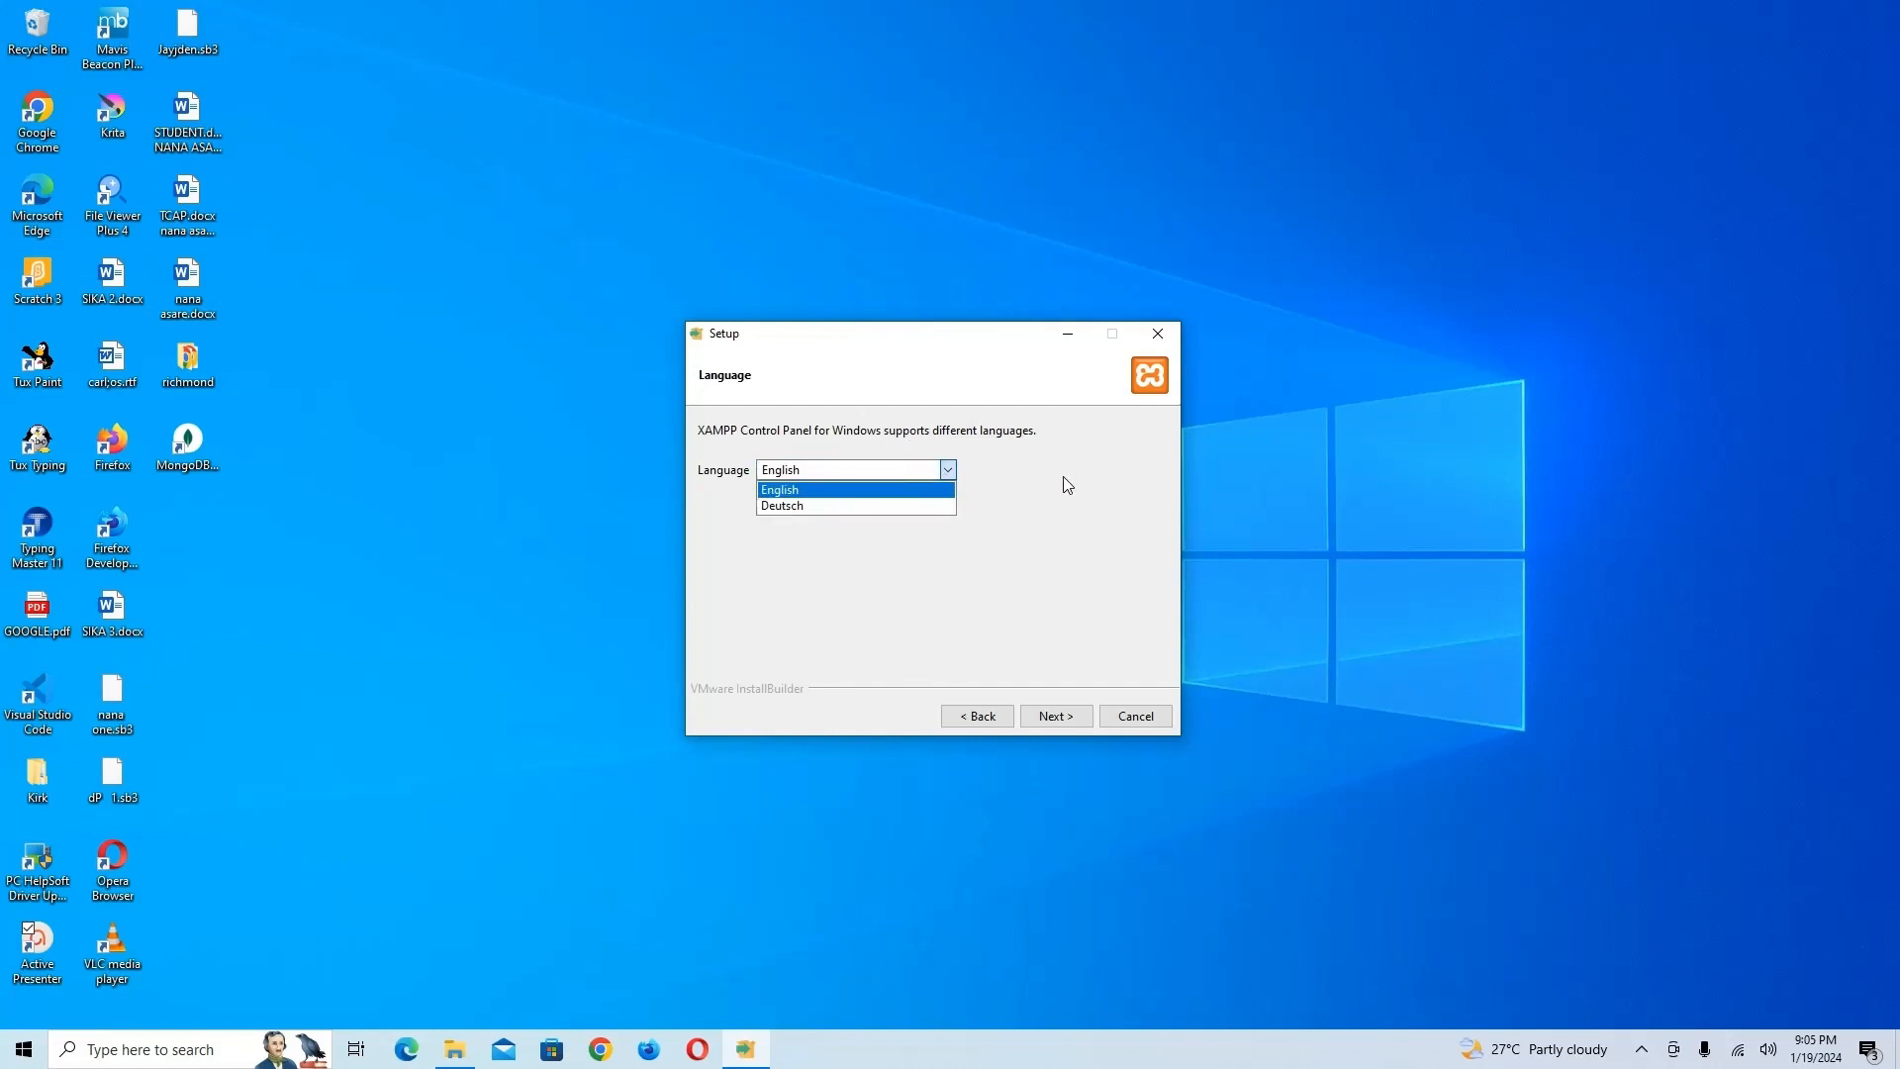
left_click(829, 491)
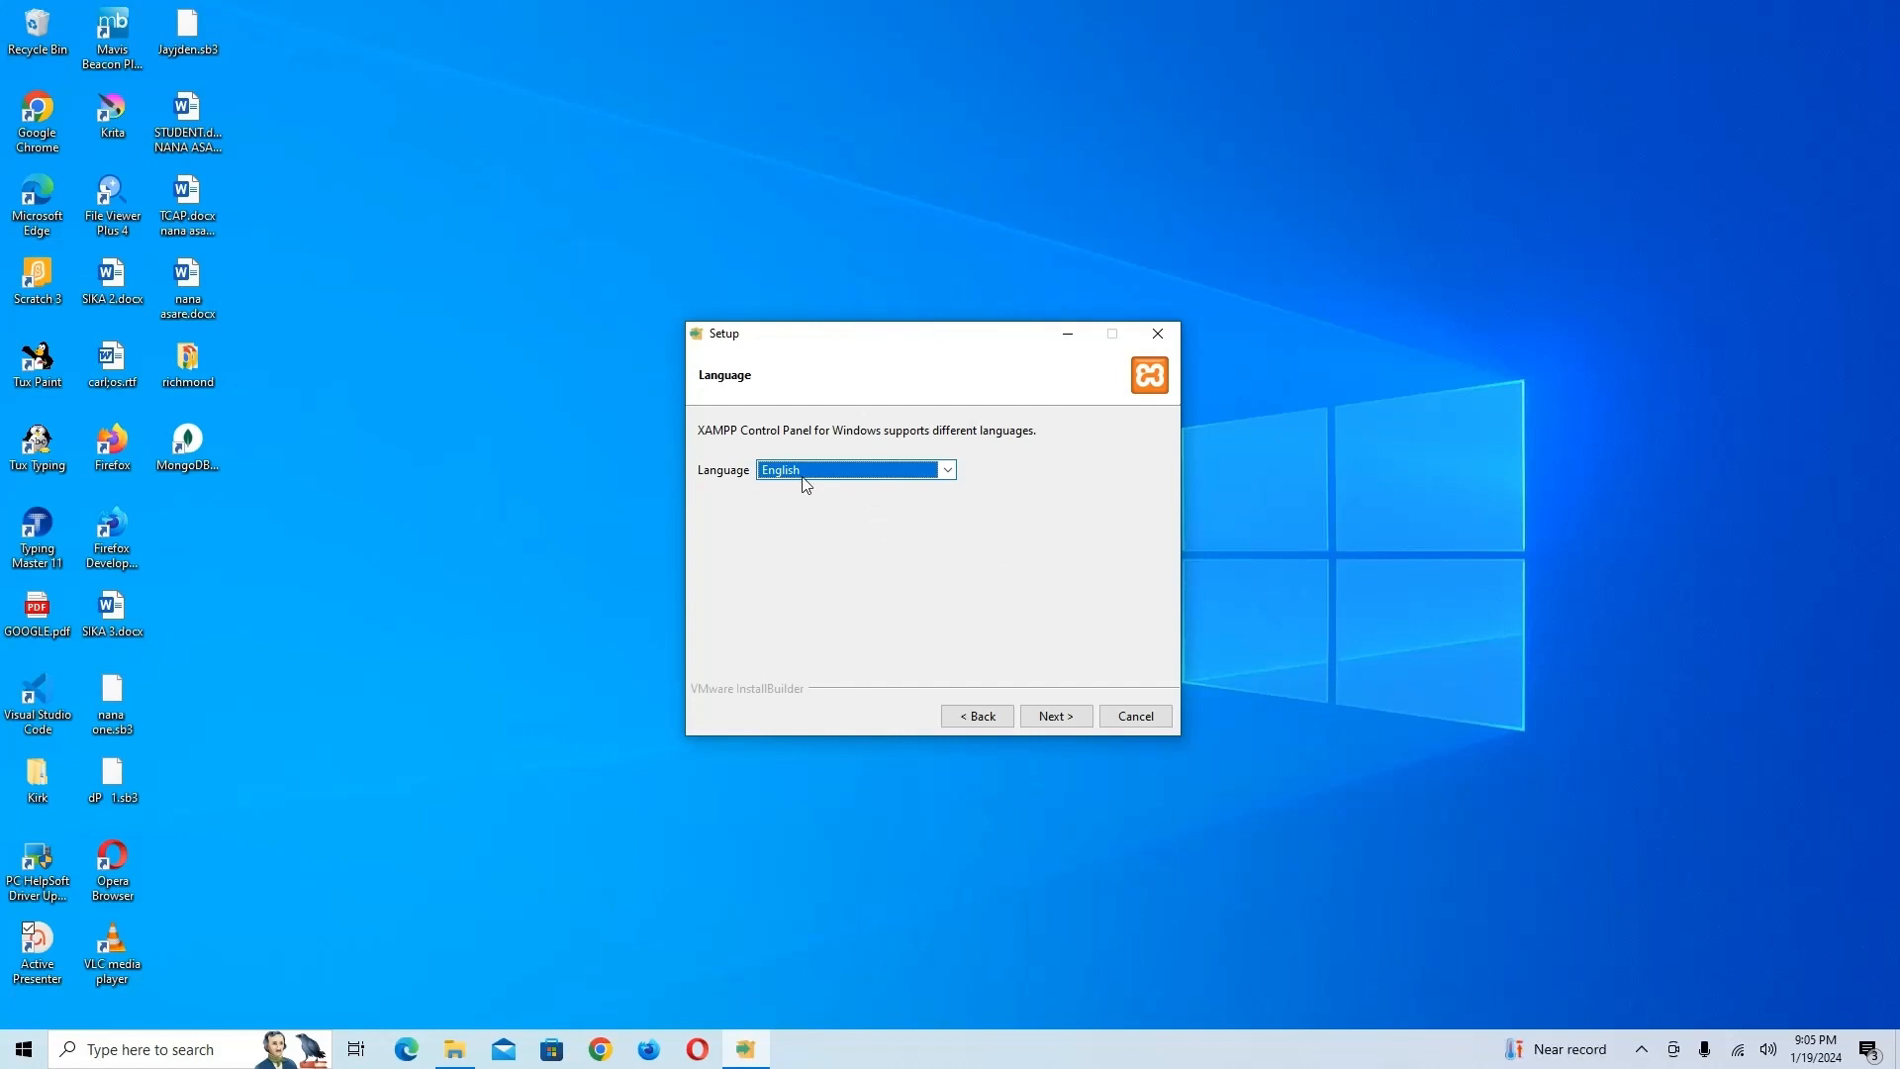
left_click(1065, 718)
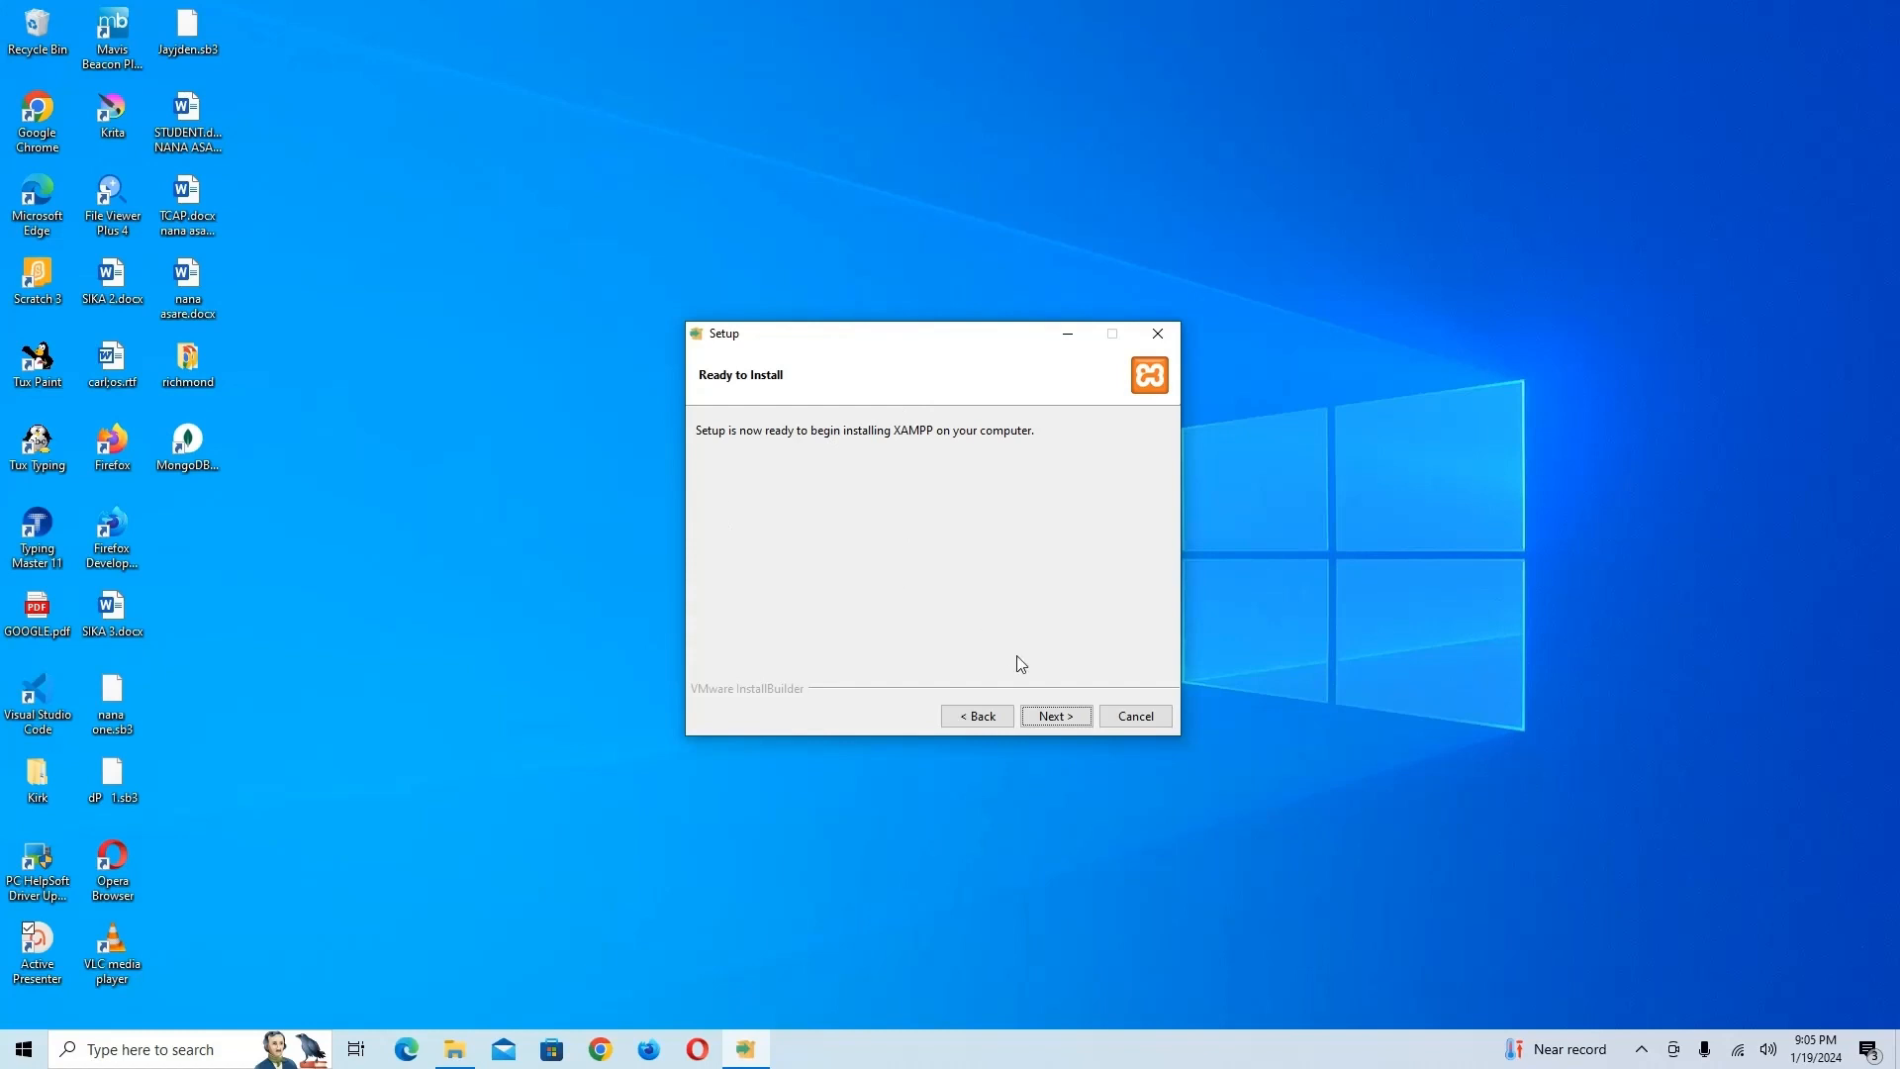
Start the XAMPP installation and allow Apache HTTP Server through the firewall on private and public networks
left_click(1055, 722)
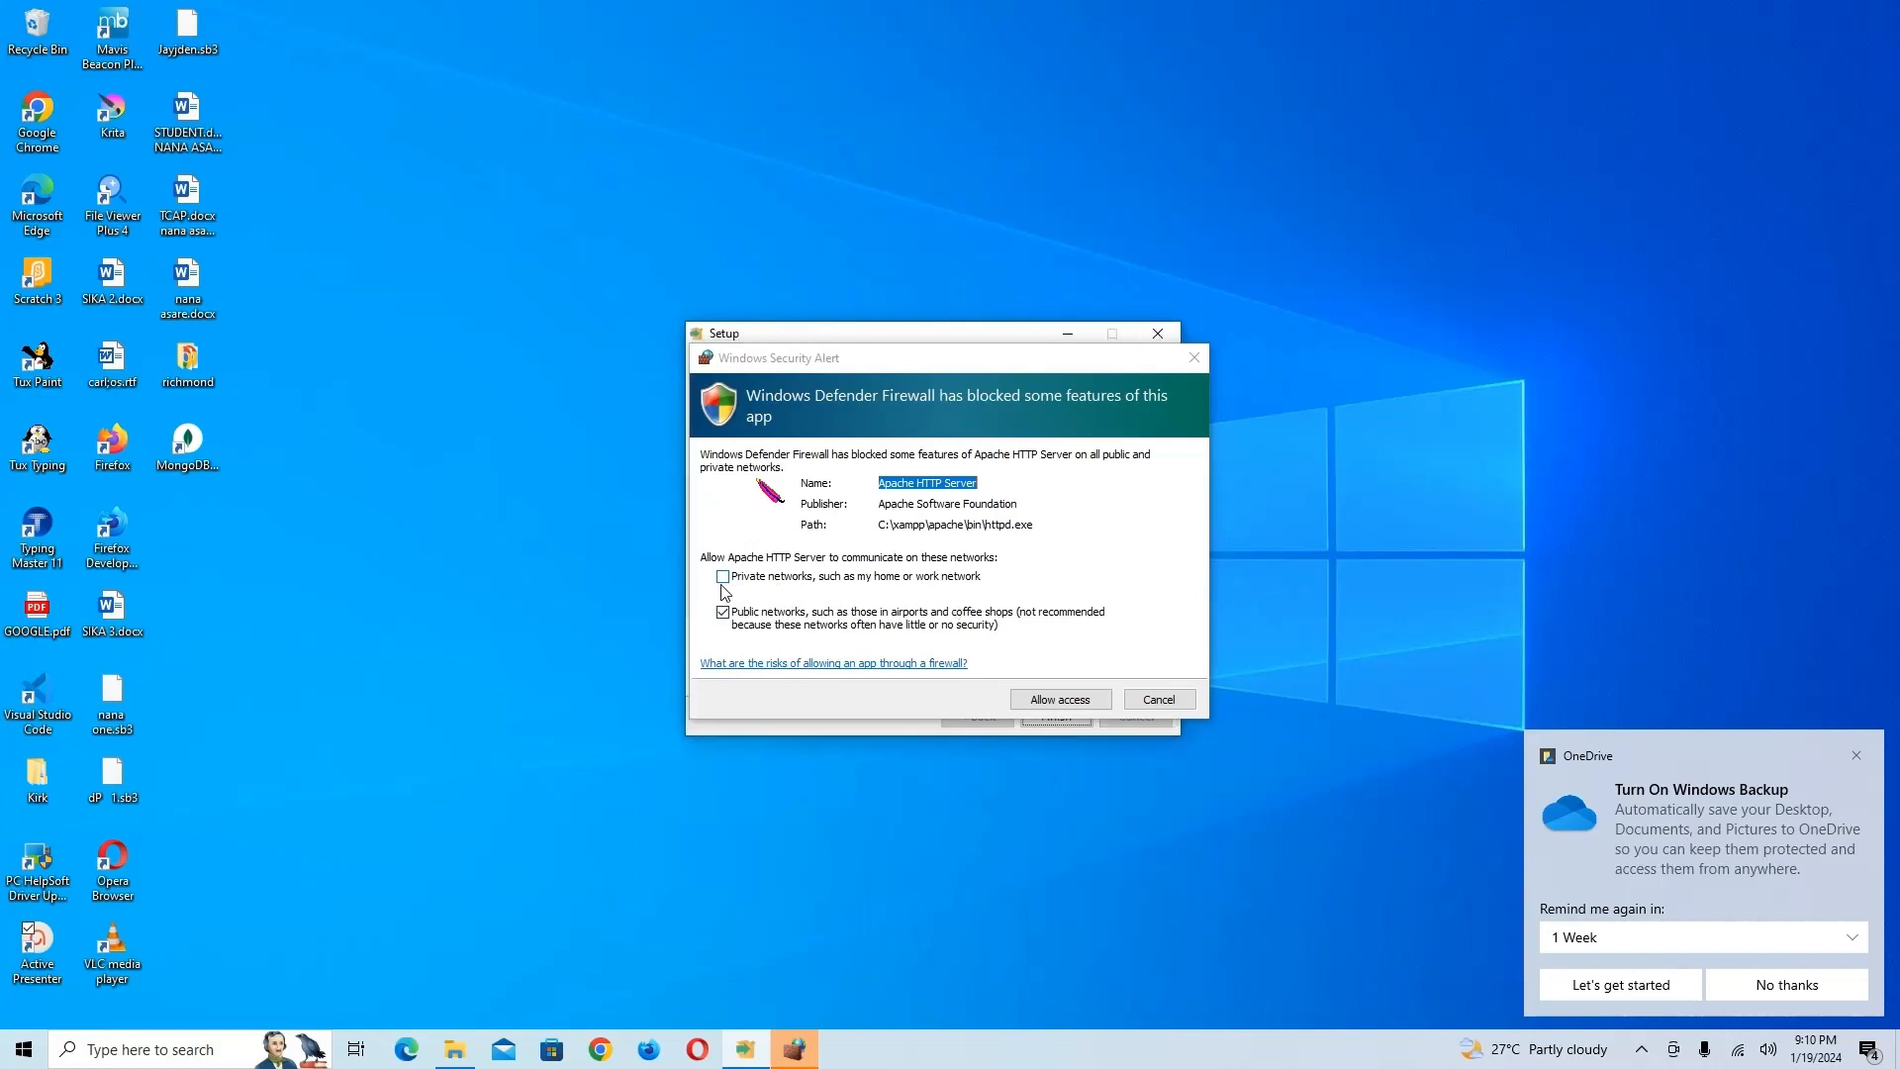
left_click(724, 577)
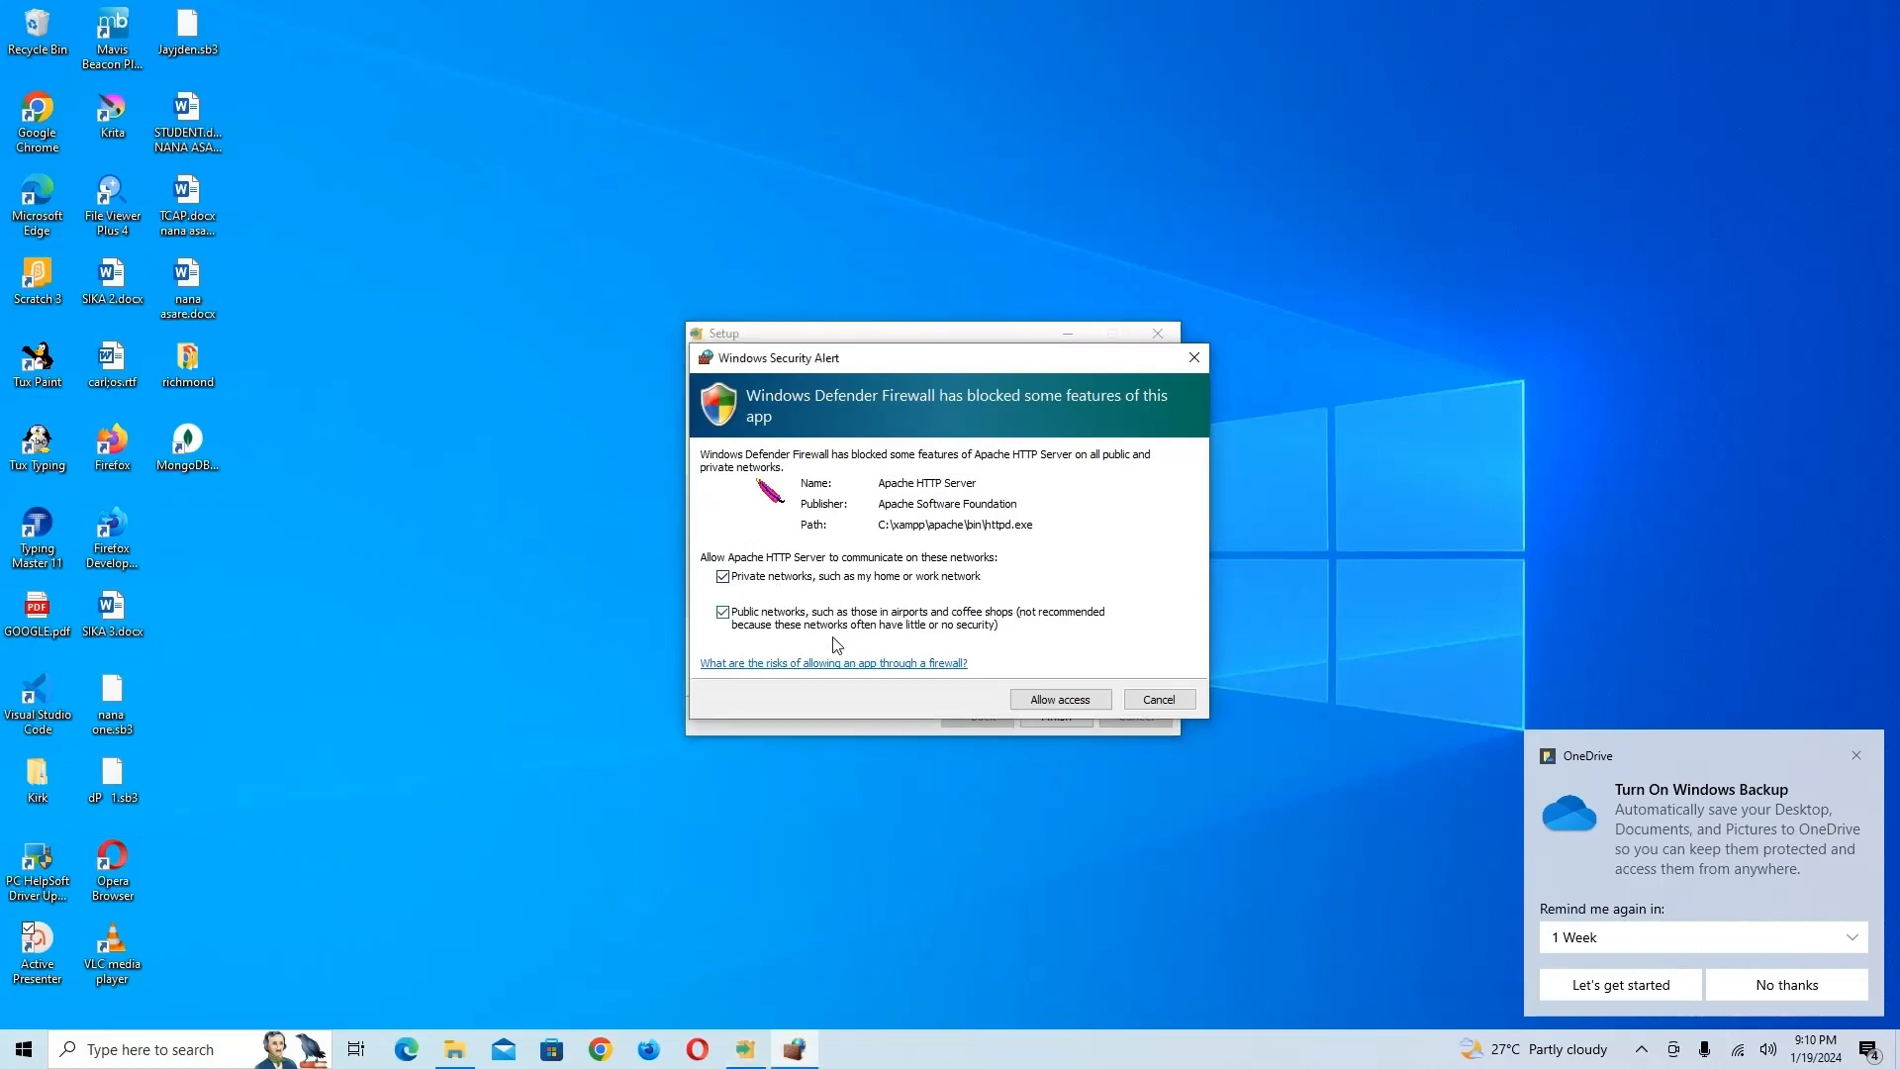
left_click(1078, 706)
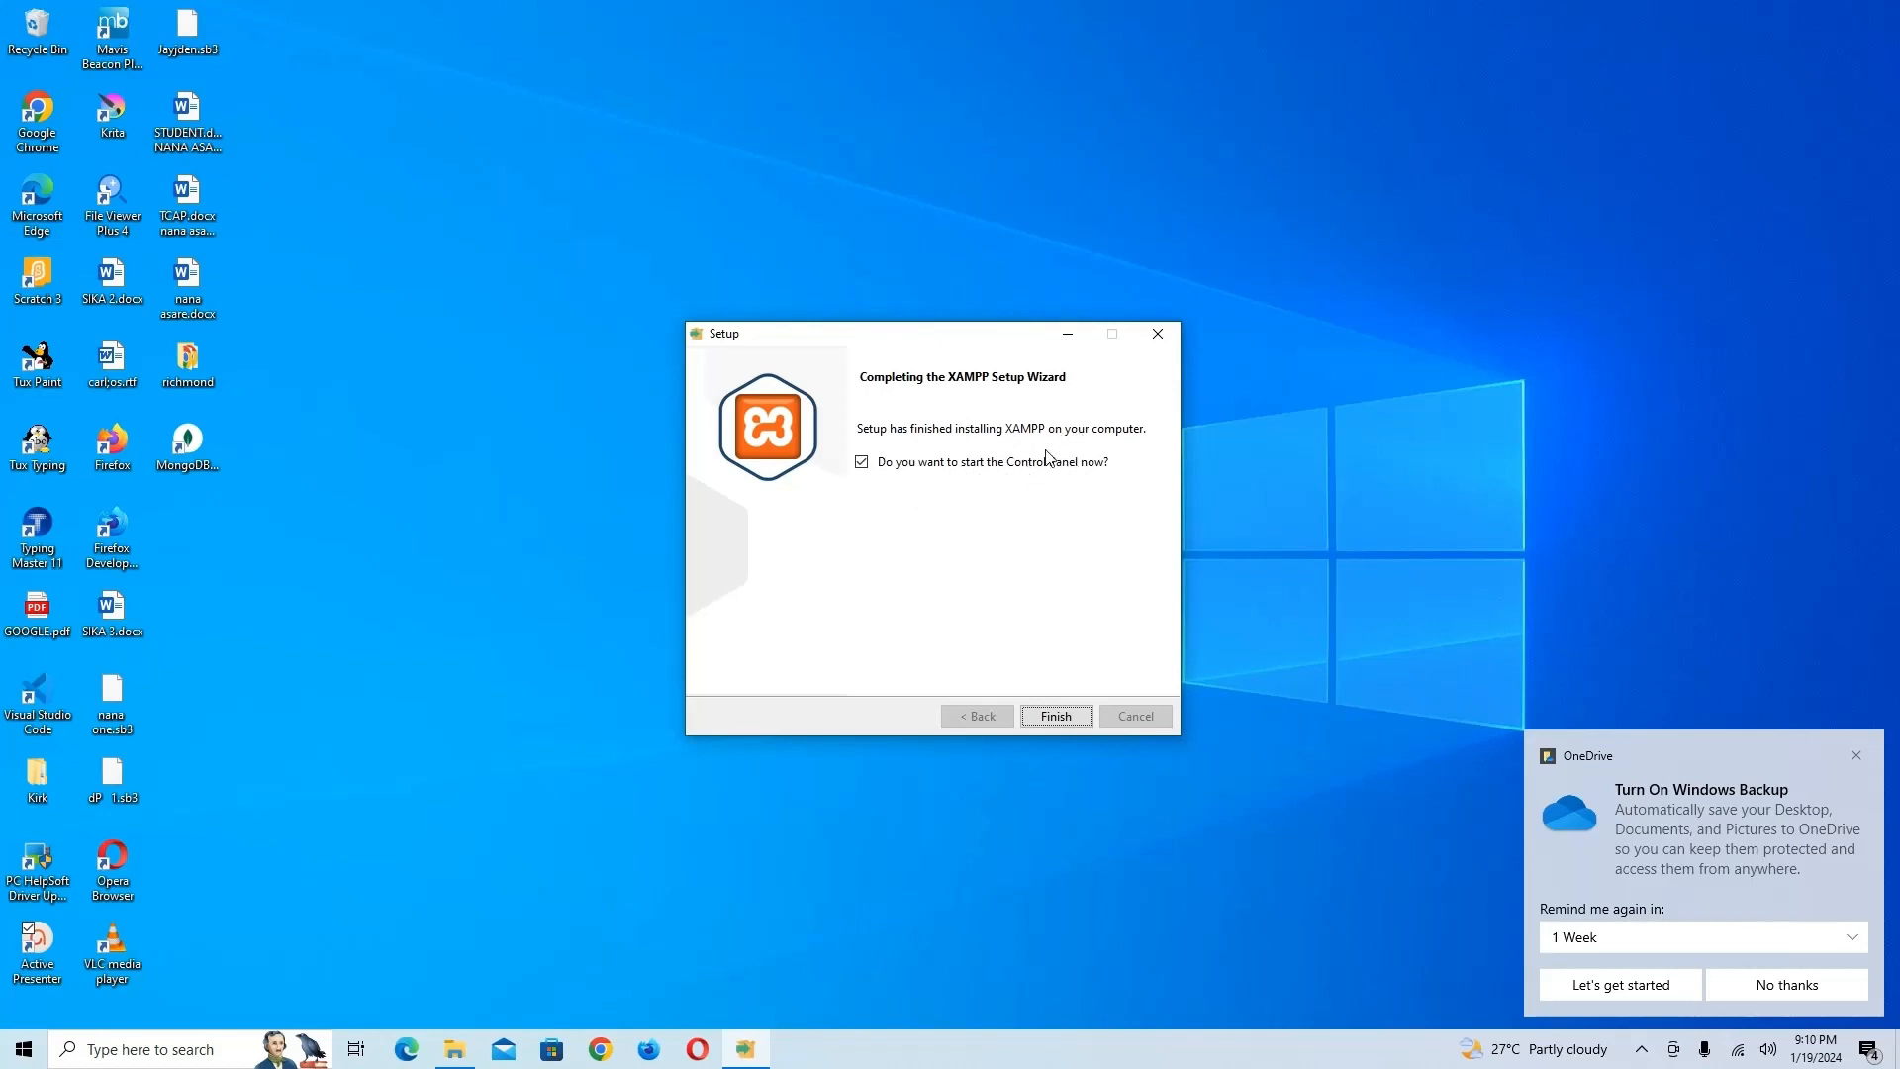
Finish the setup with the Control Panel set to start, and move the Control Panel window nearer the middle of the desktop
left_click(1057, 718)
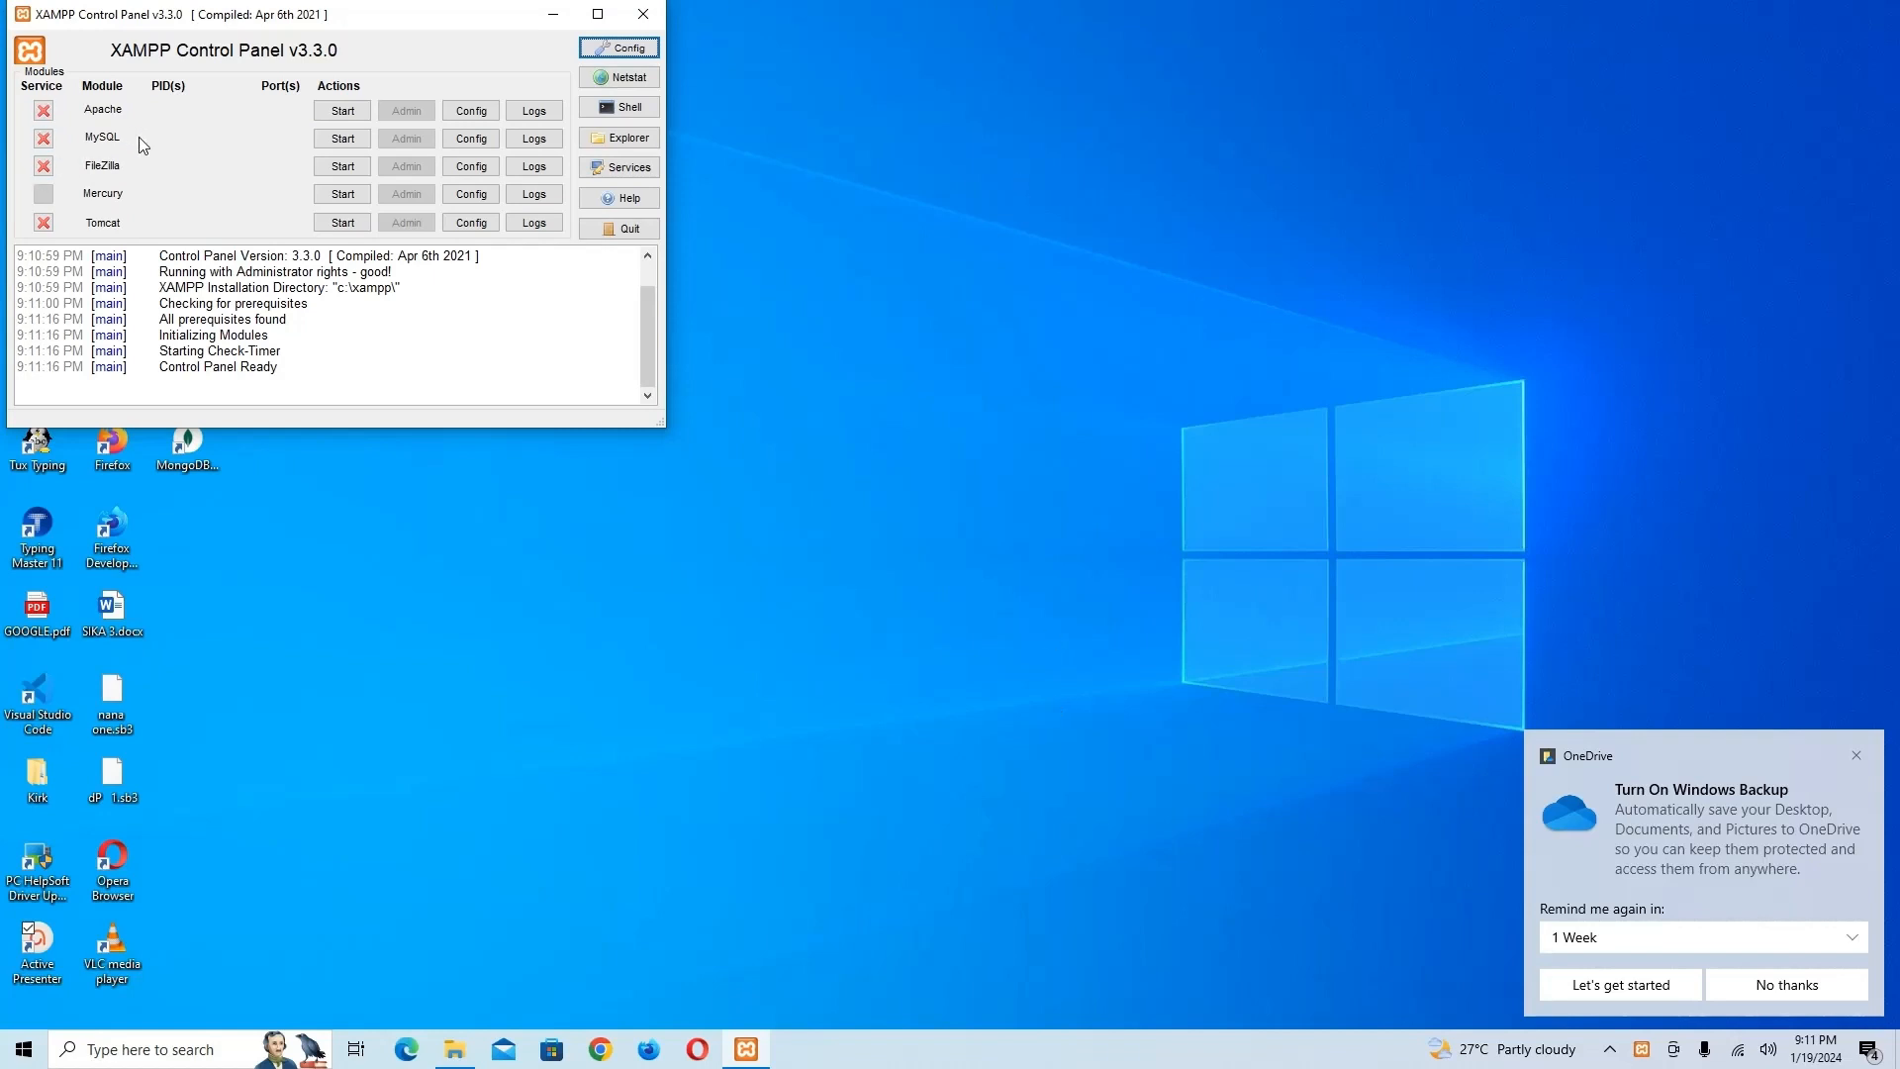
left_click_drag(389, 14, 817, 149)
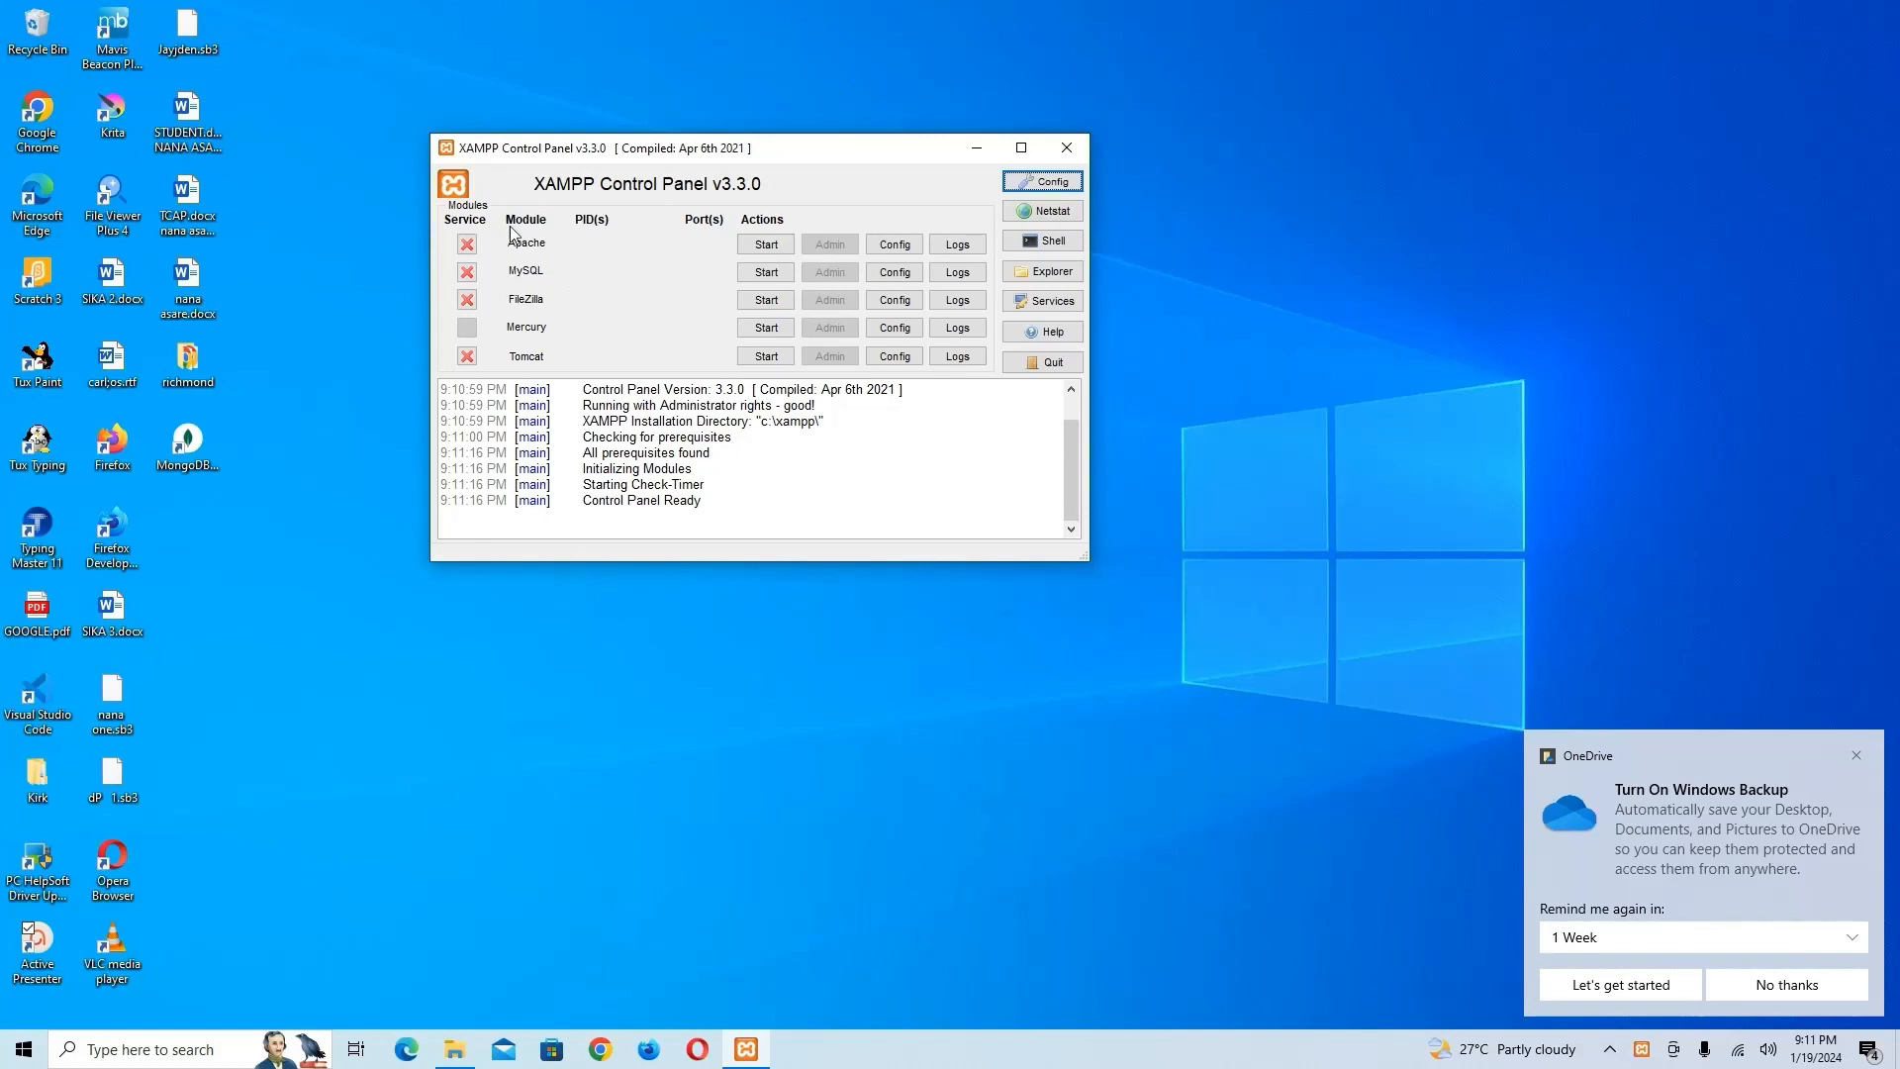
Start the Apache and MySQL modules, allowing mysqld.exe through the firewall on private and public networks
left_click(776, 245)
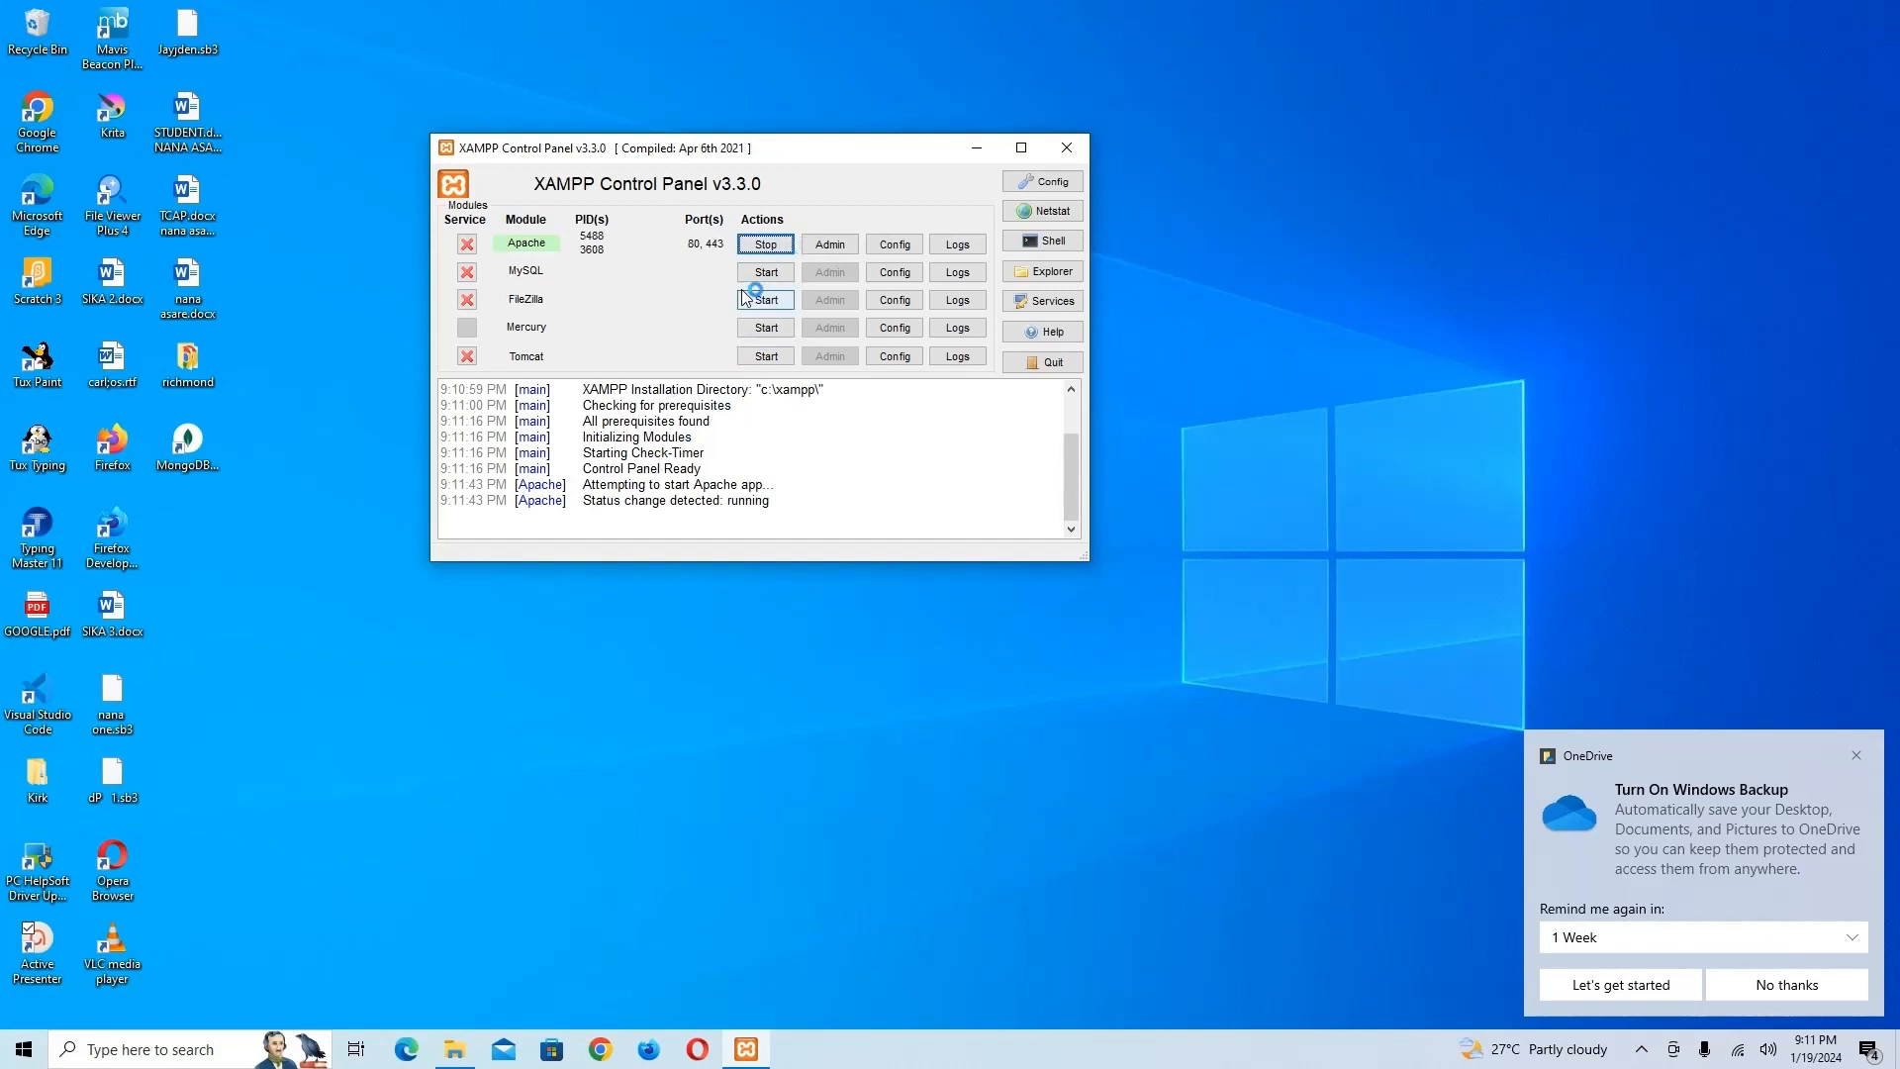
left_click(771, 277)
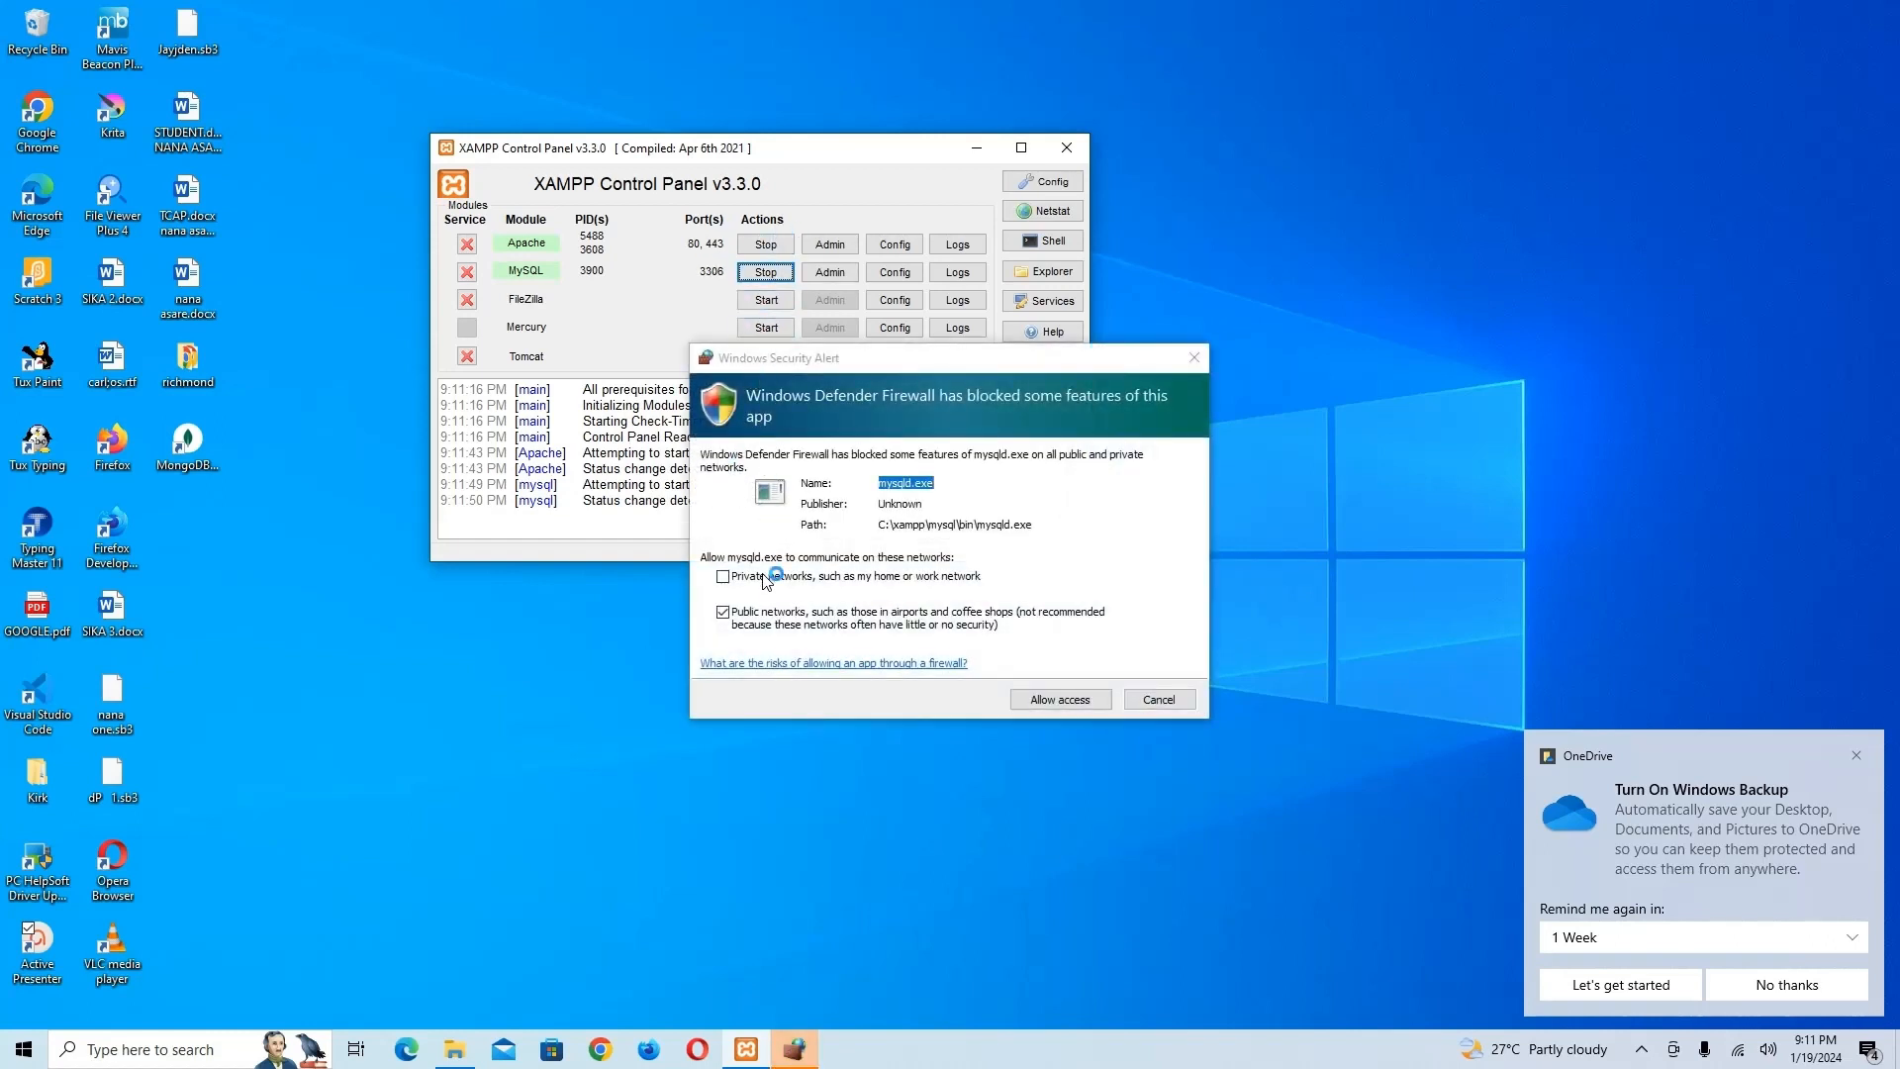
left_click(726, 576)
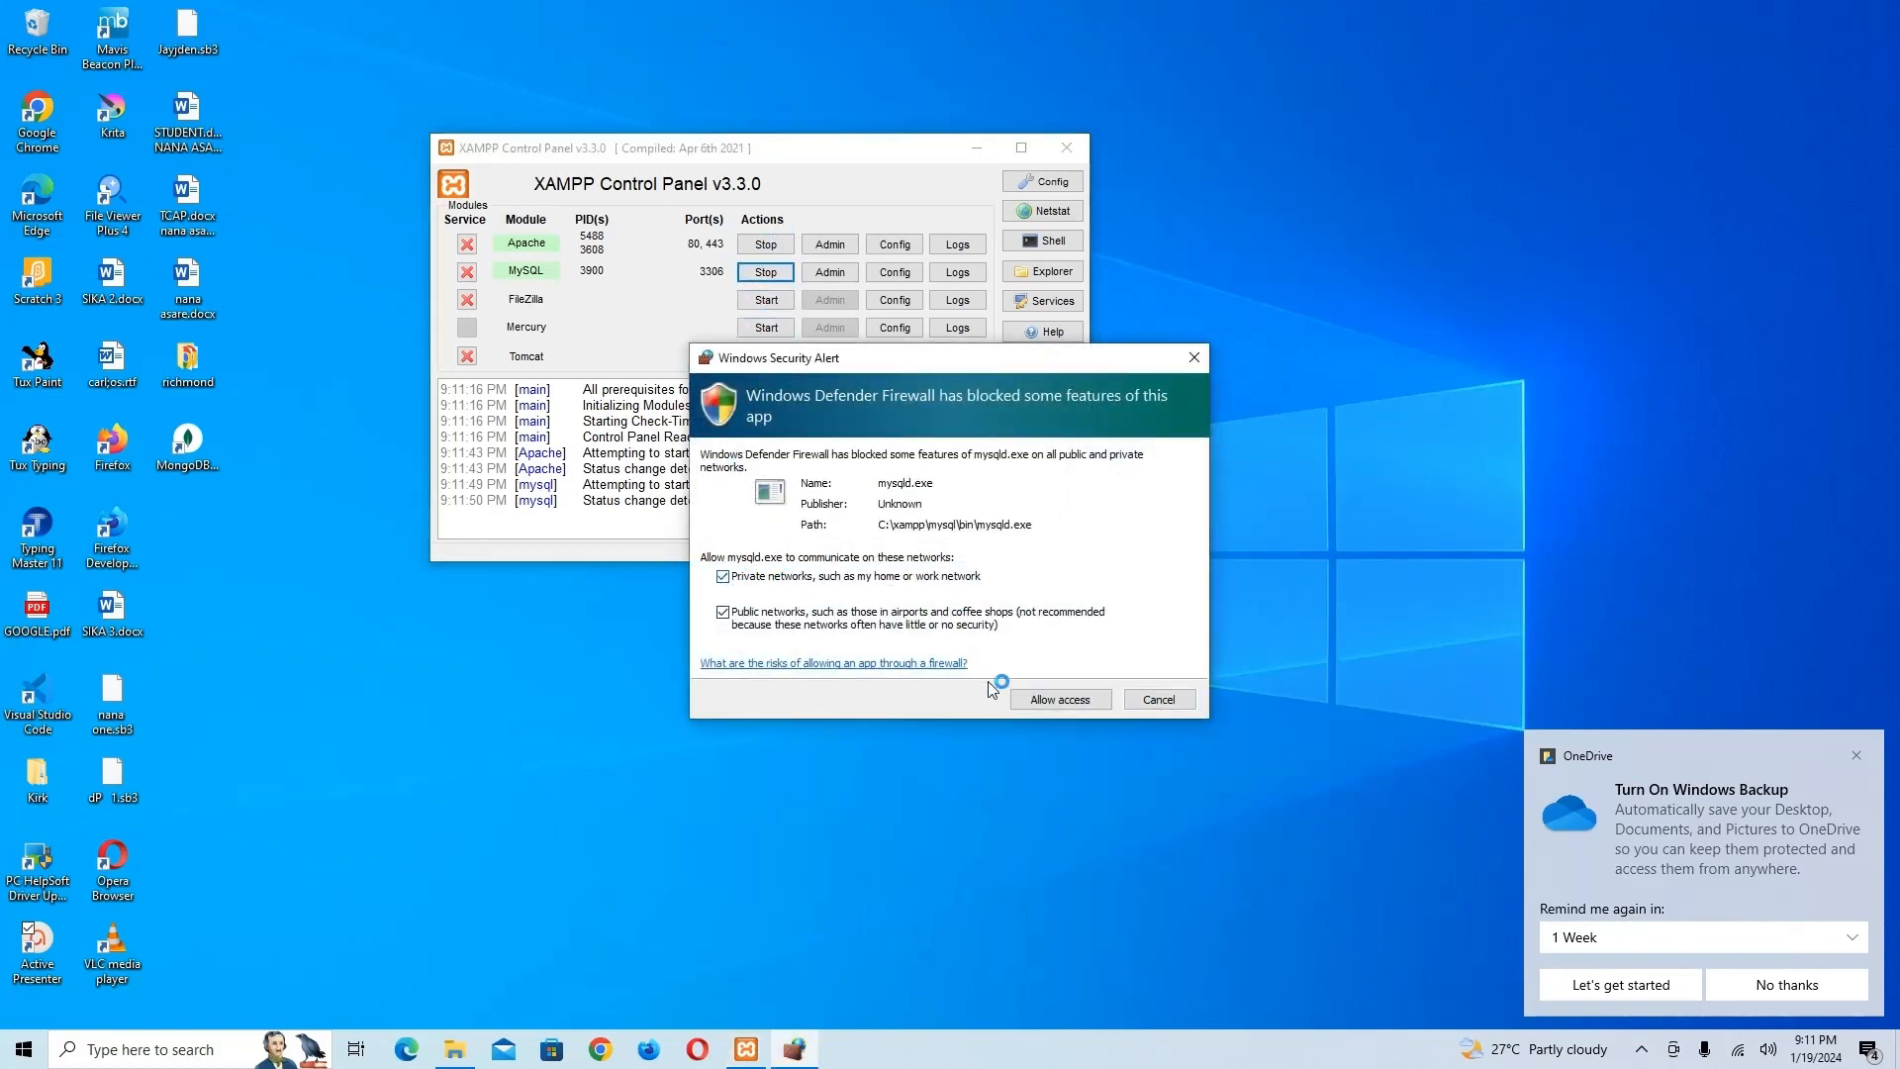
left_click(1063, 700)
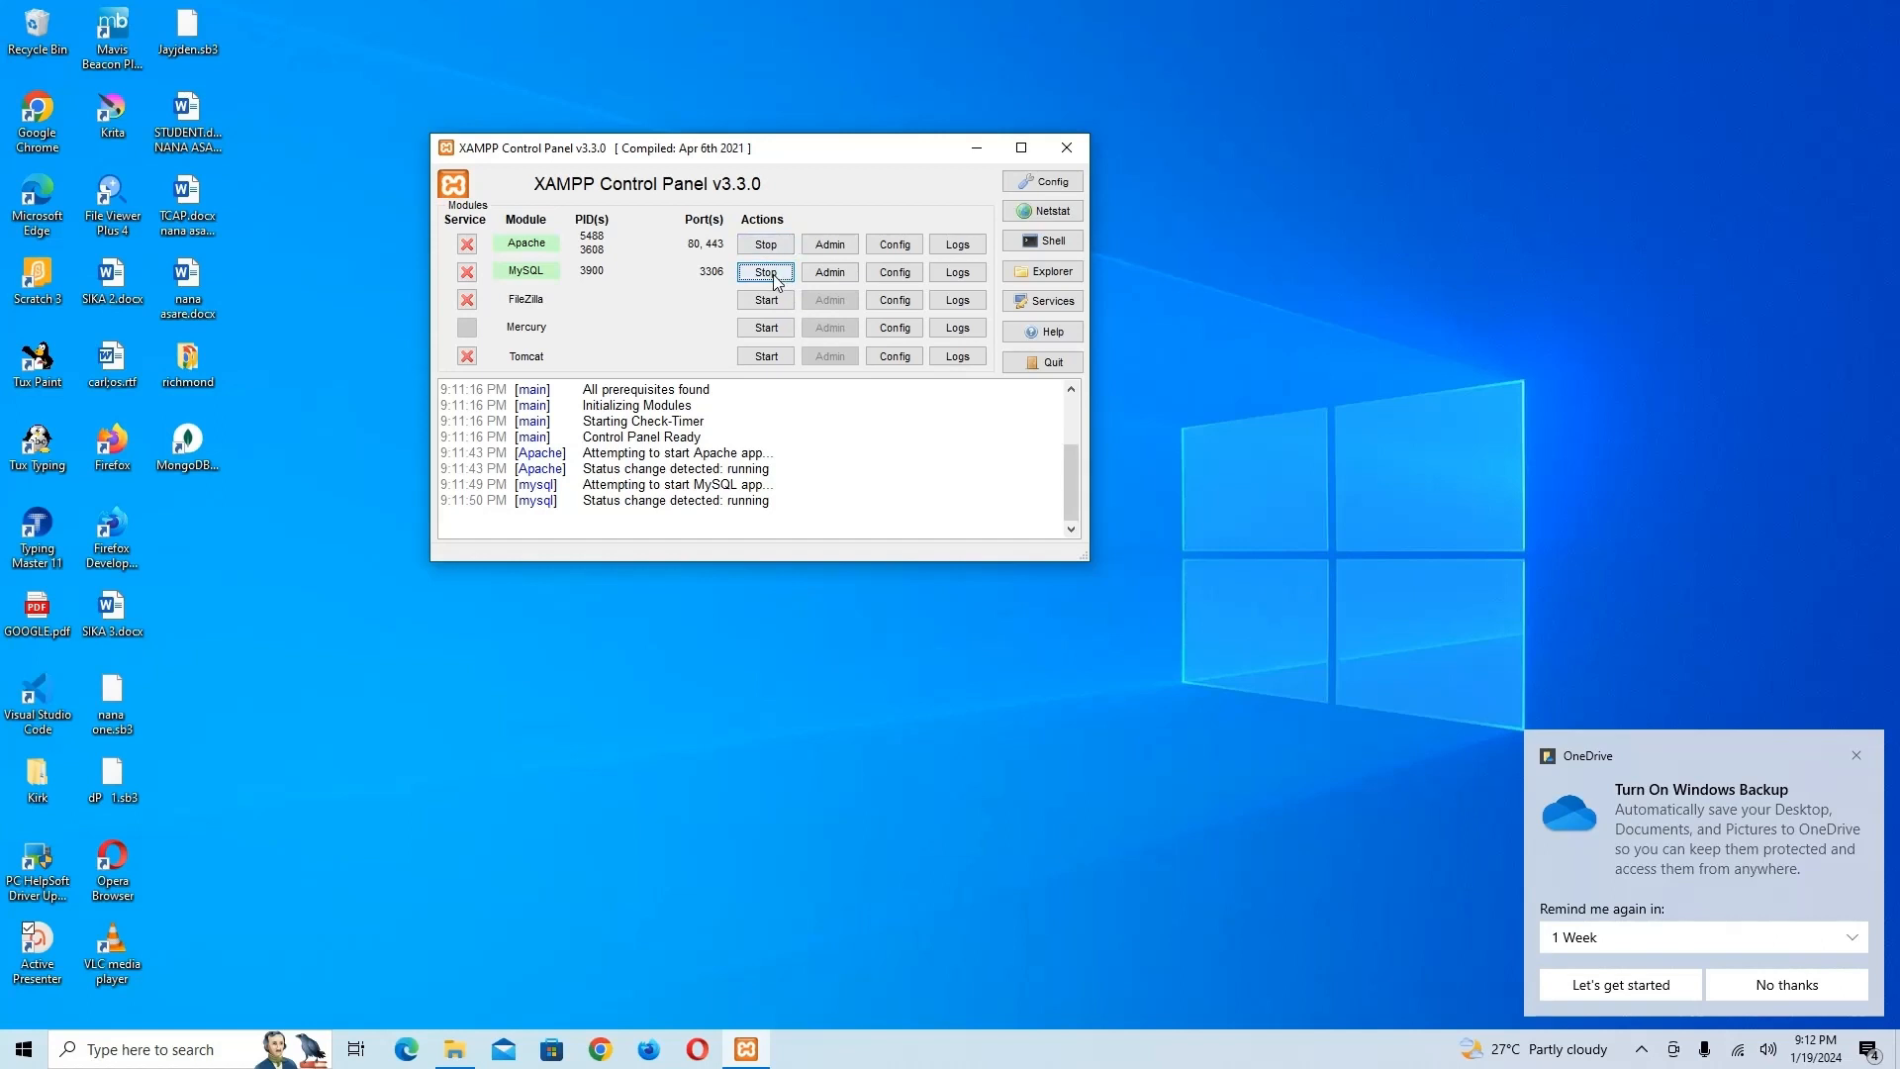
Open phpMyAdmin from the MySQL module in a maximized browser window, dismiss the OneDrive notification, and expand the mysql database
left_click(842, 278)
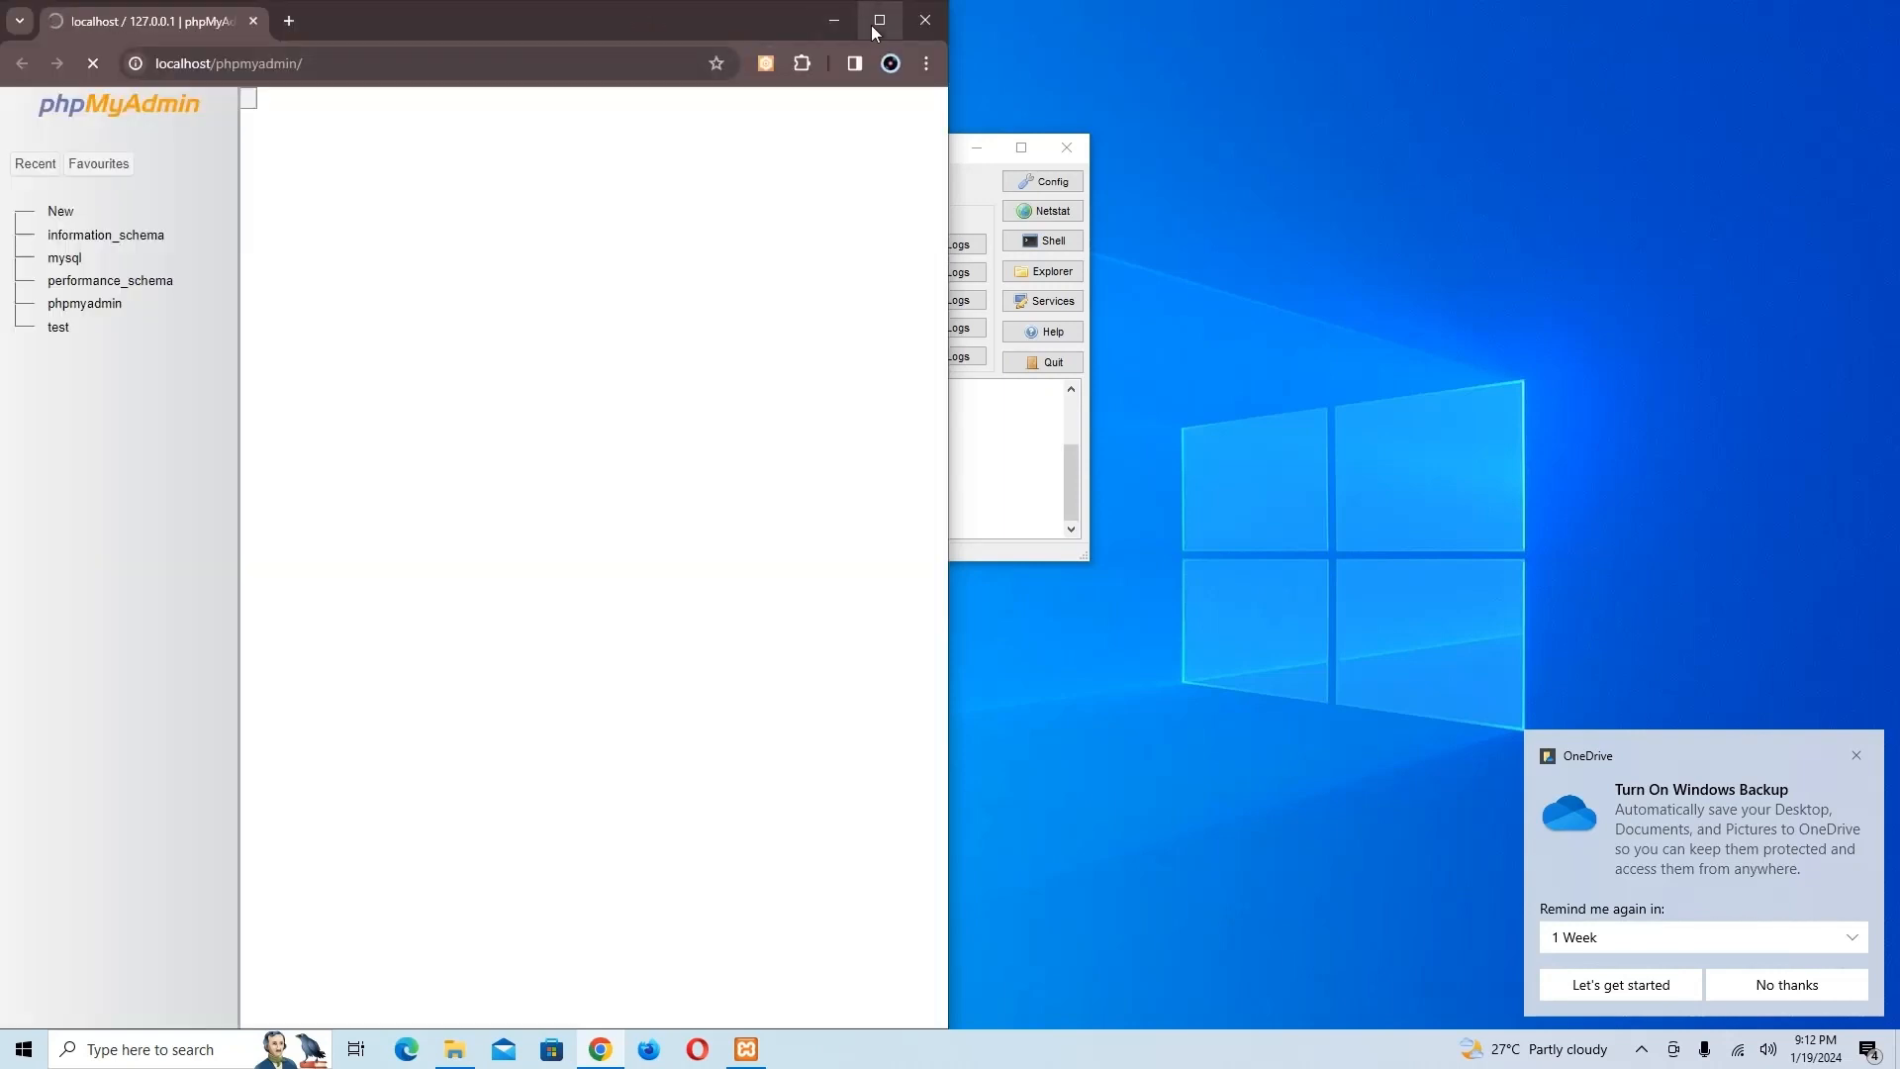
left_click(871, 26)
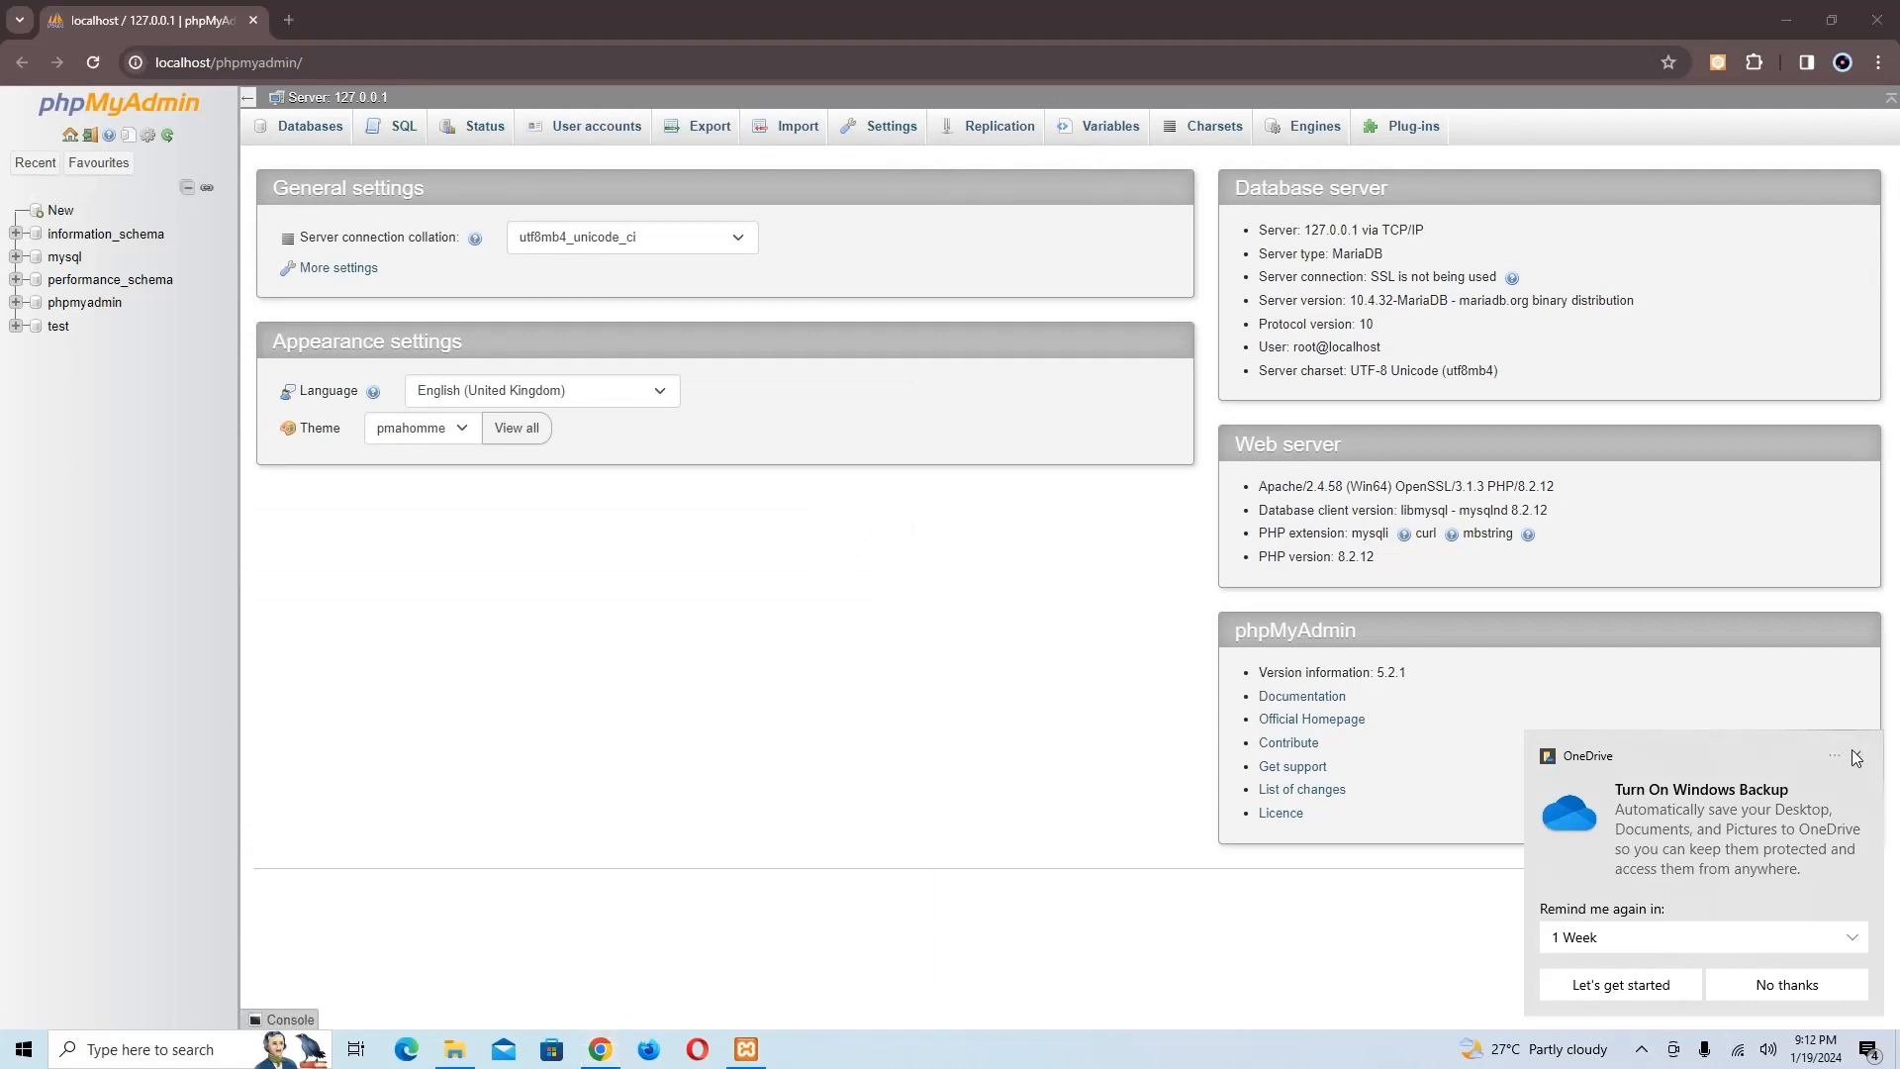
left_click(1856, 759)
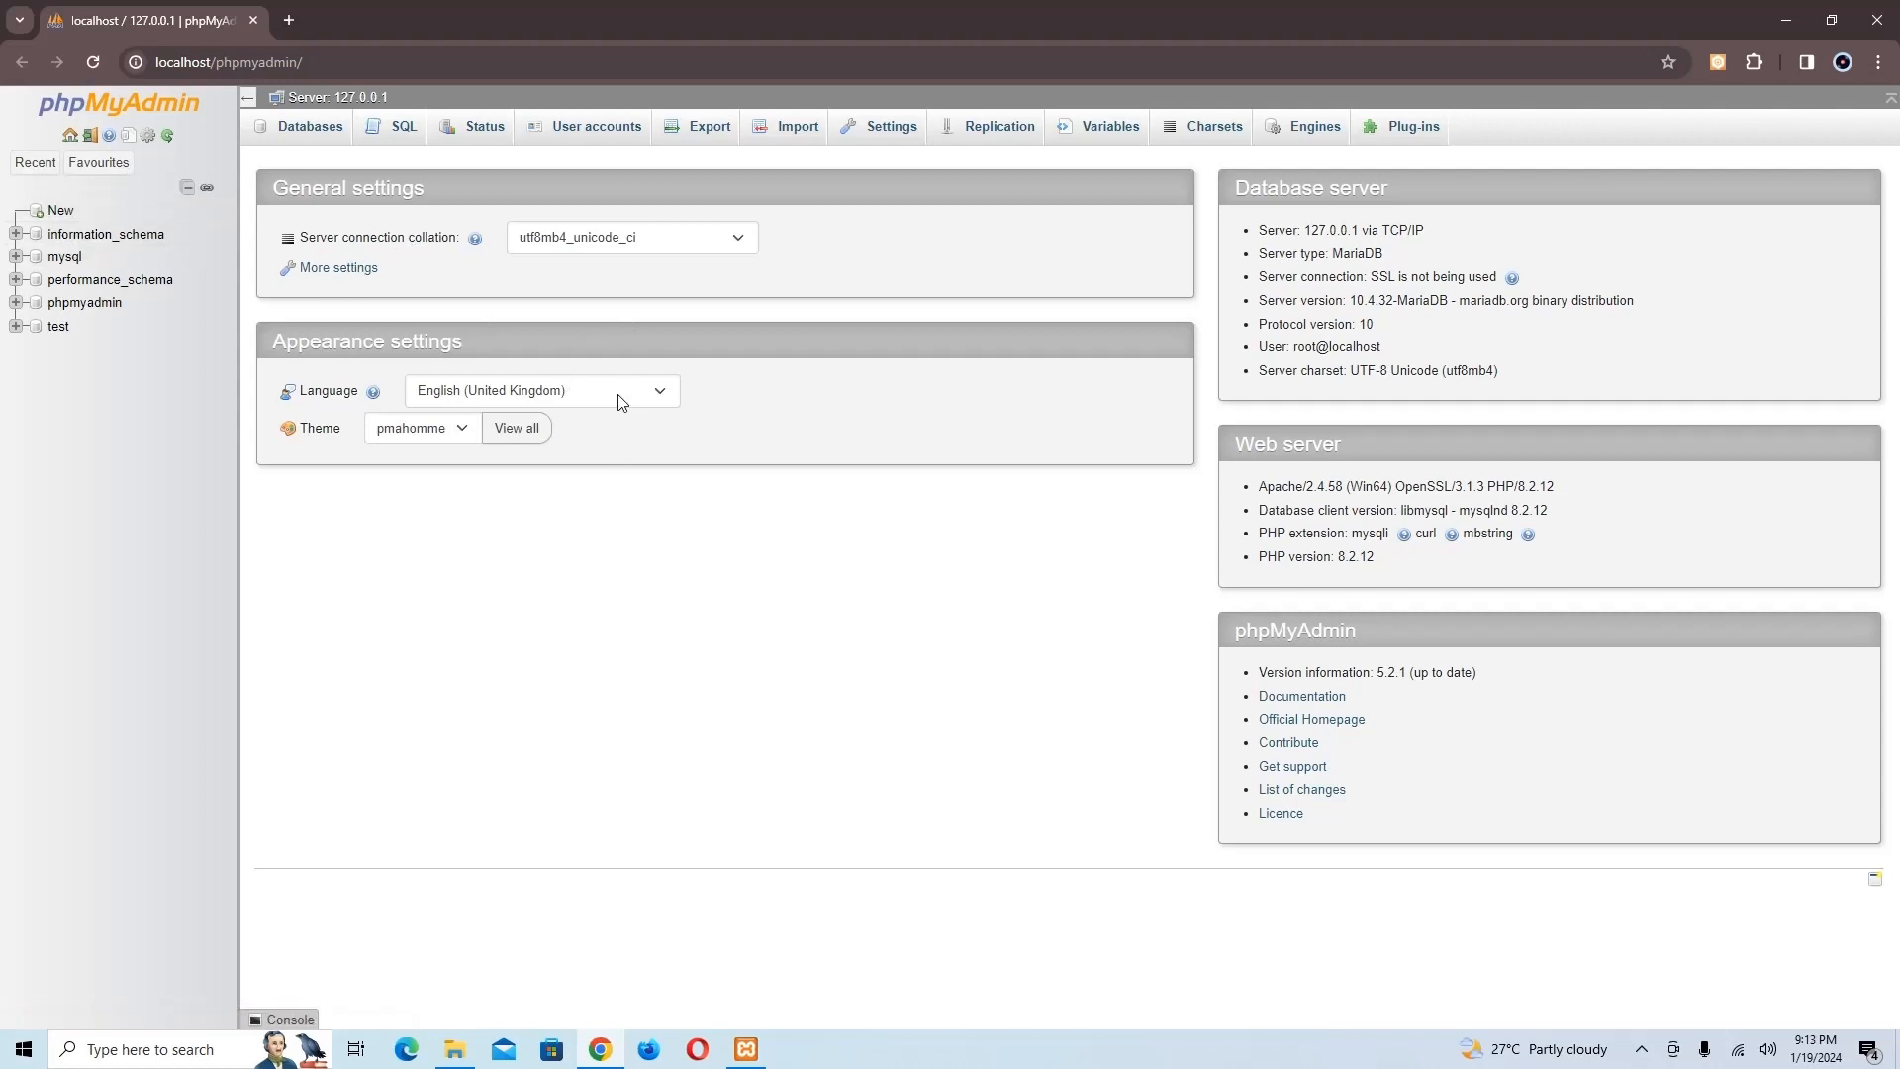
left_click(17, 257)
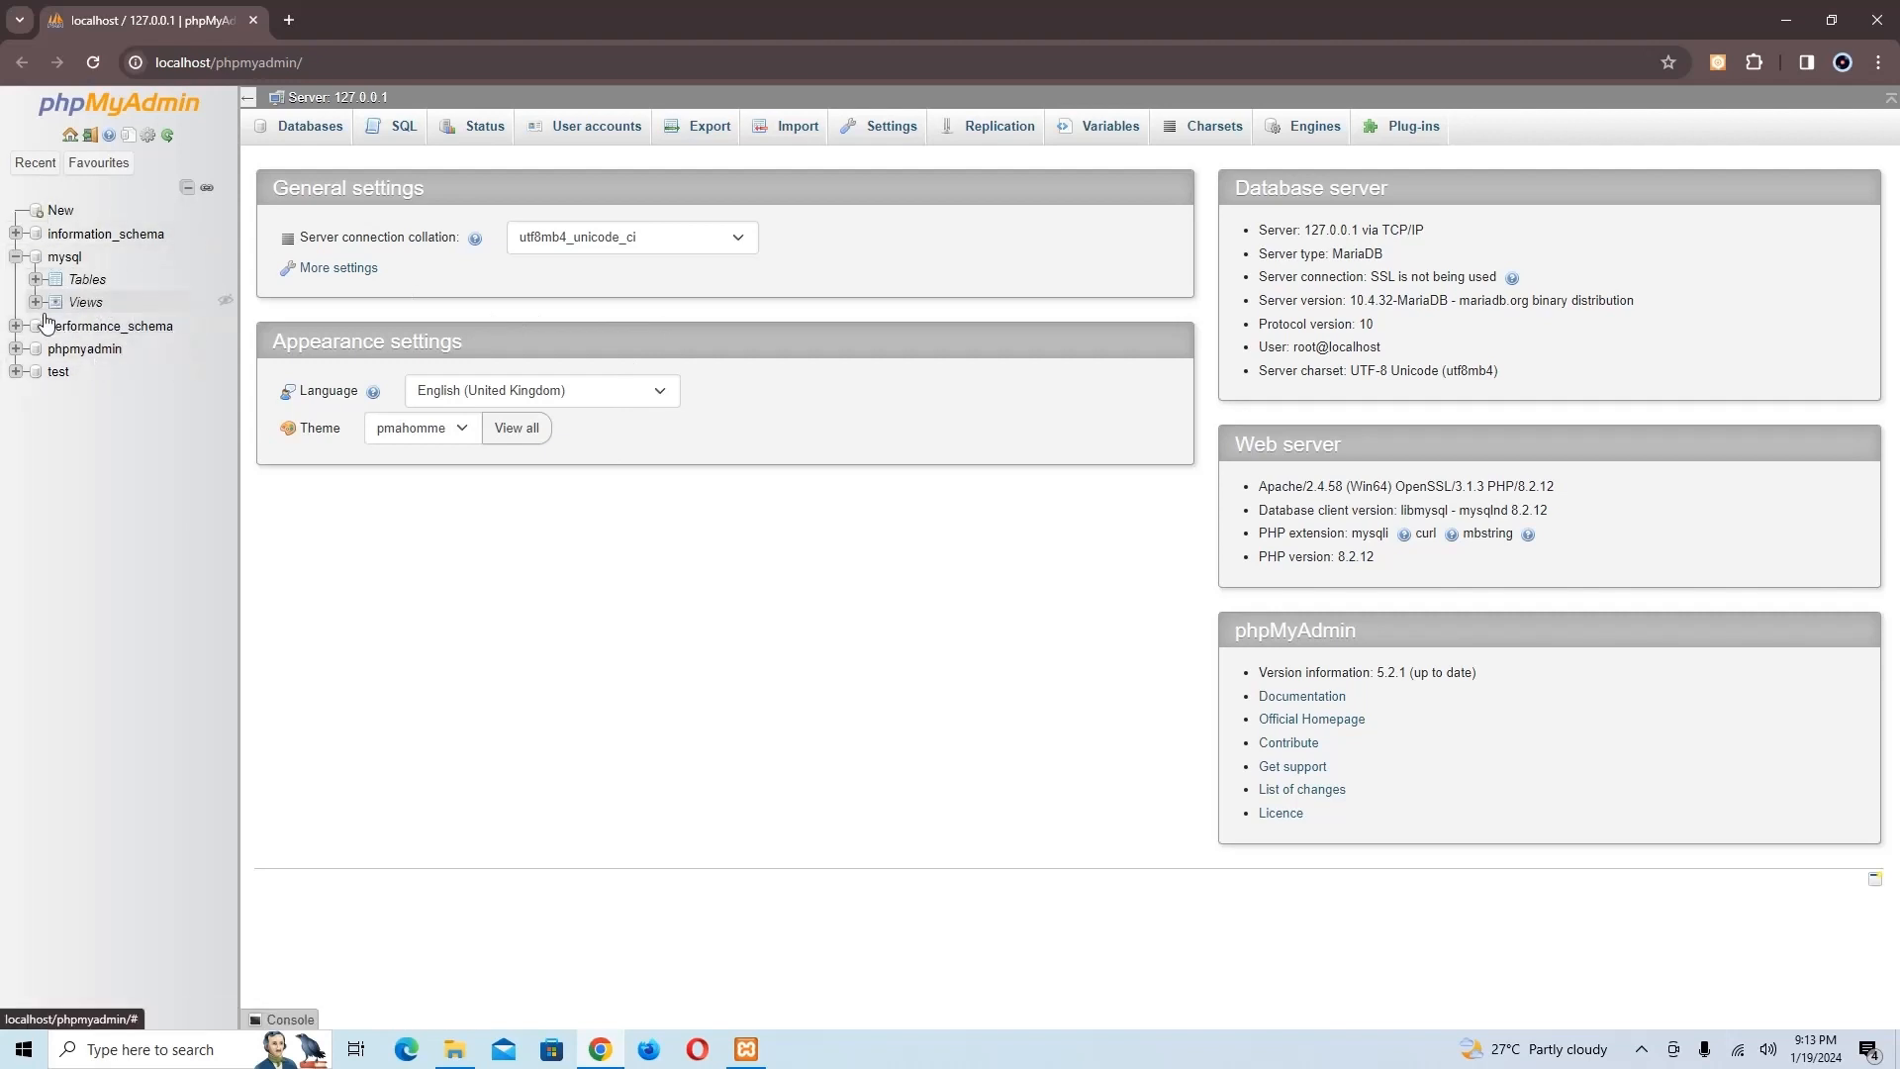
Expand the information_schema database to look through its tables, and collapse both it and the mysql database
left_click(16, 234)
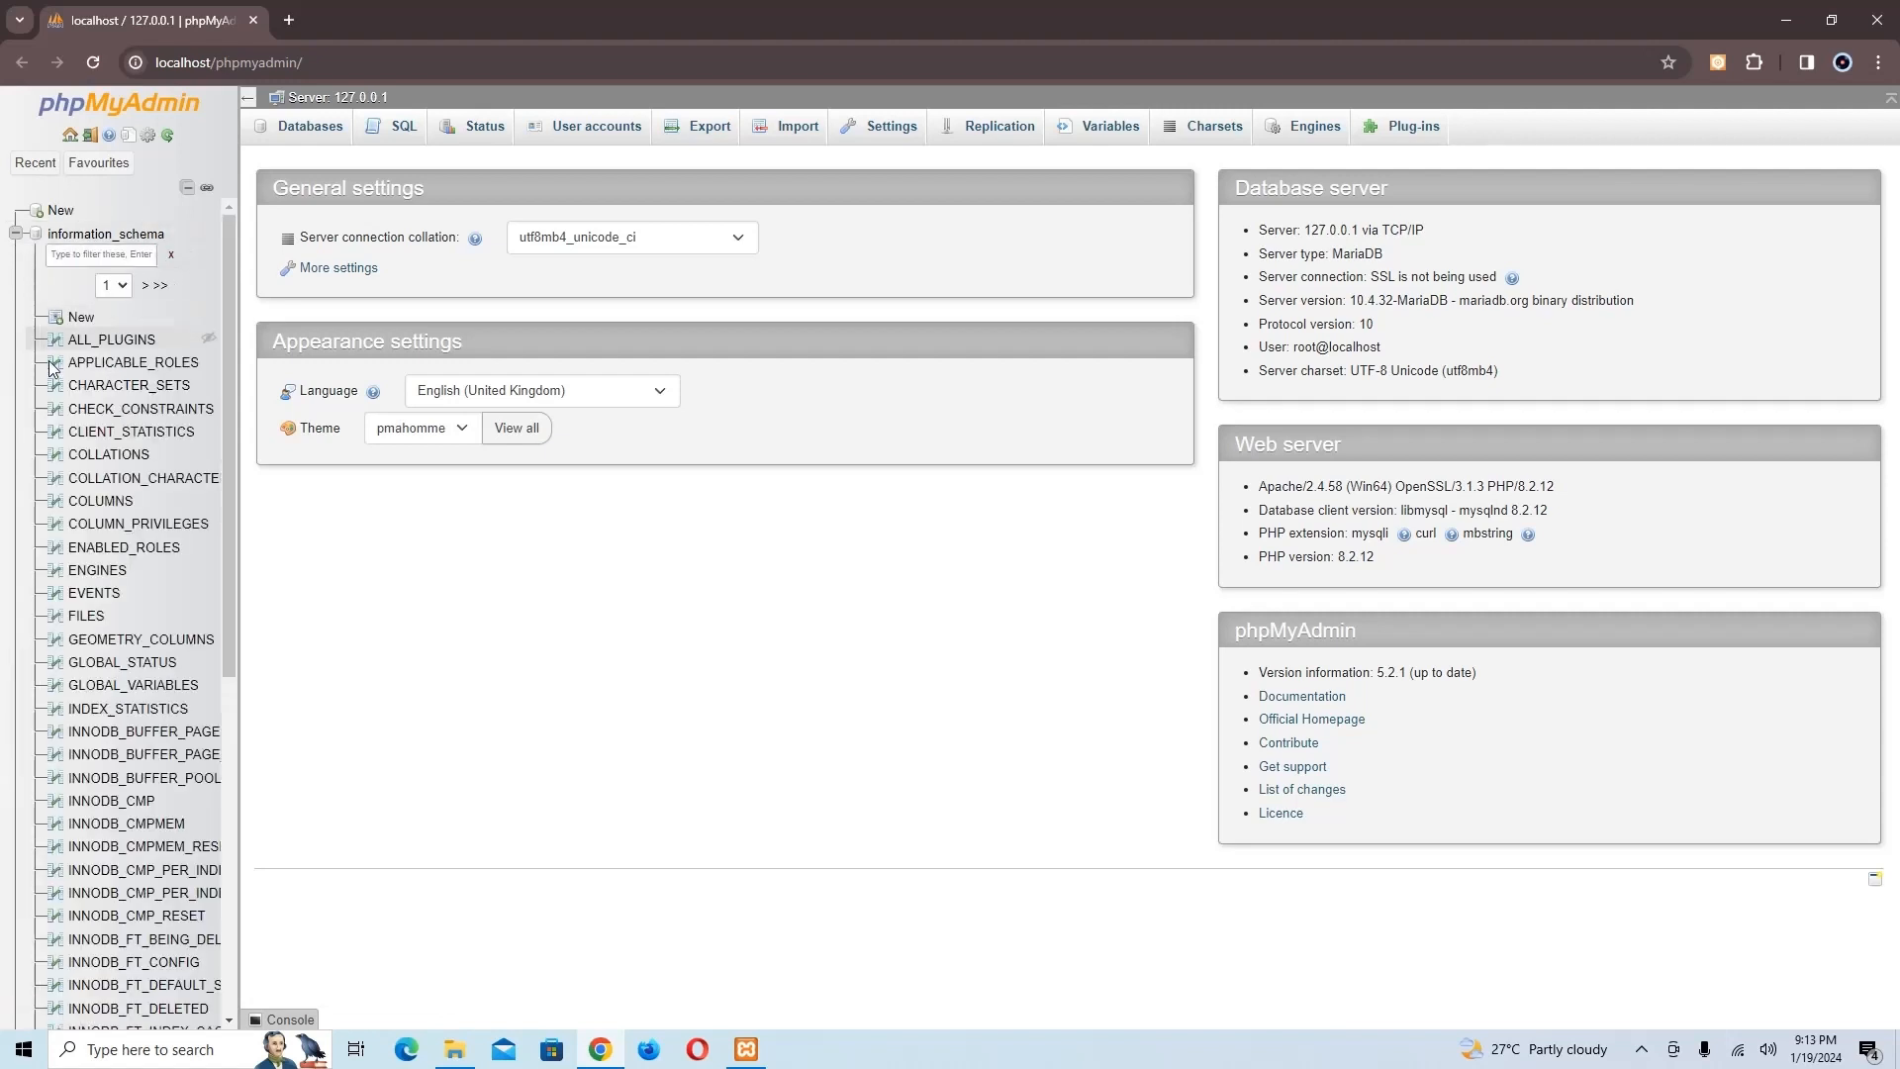
scroll(80, 538, "down", 3)
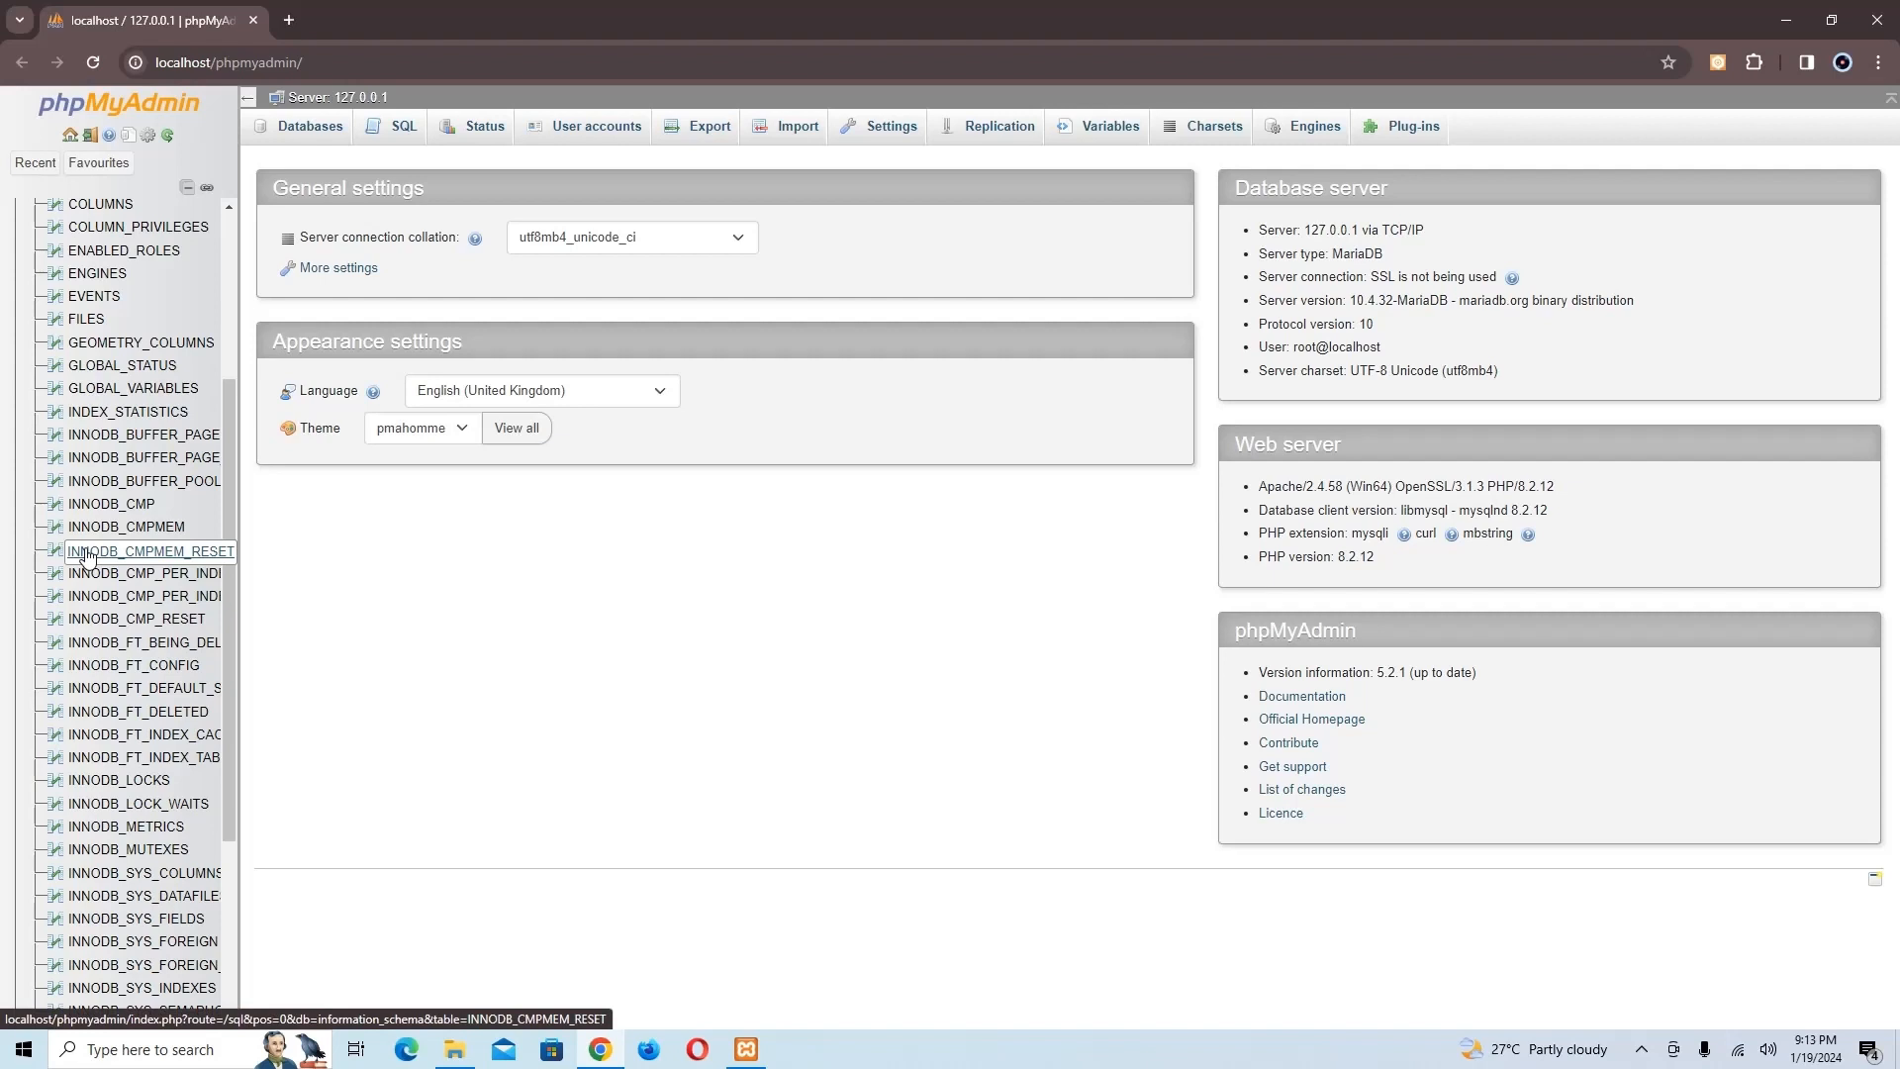
scroll(87, 556, "up", 3)
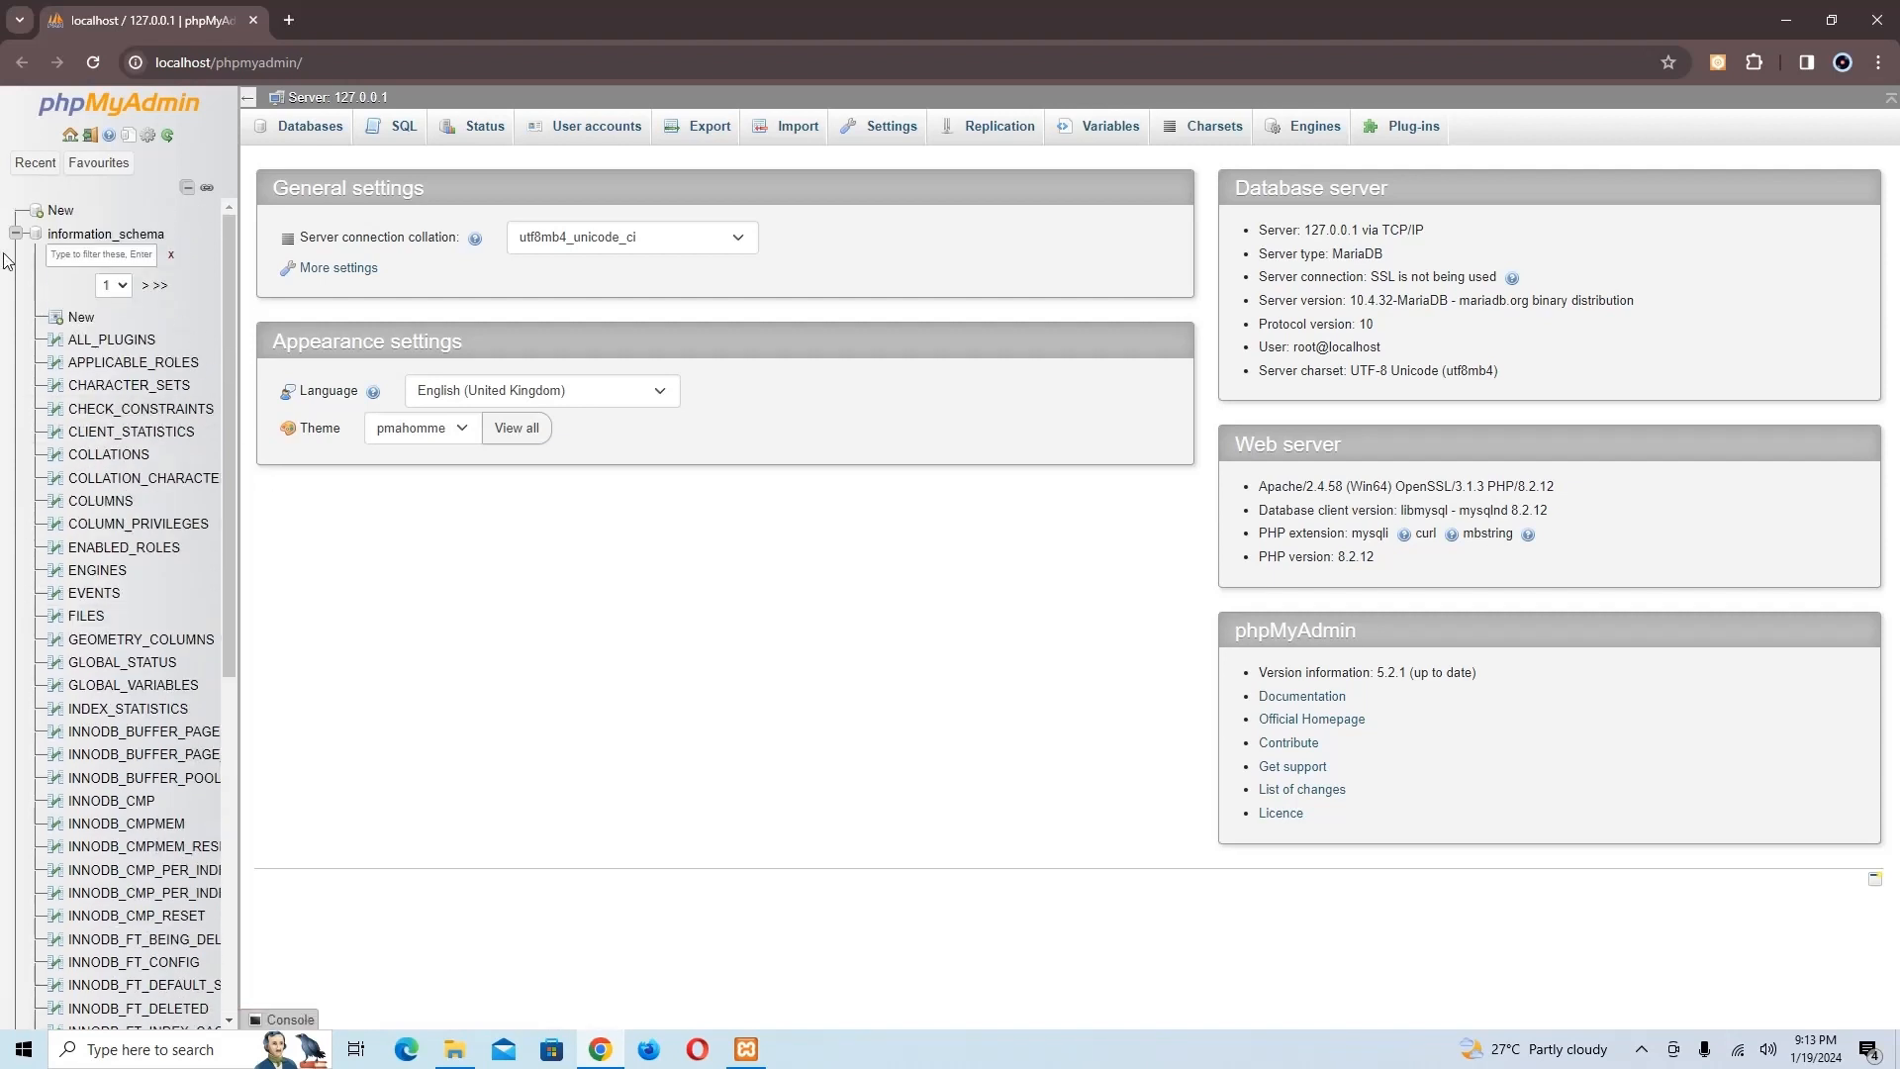
left_click(17, 235)
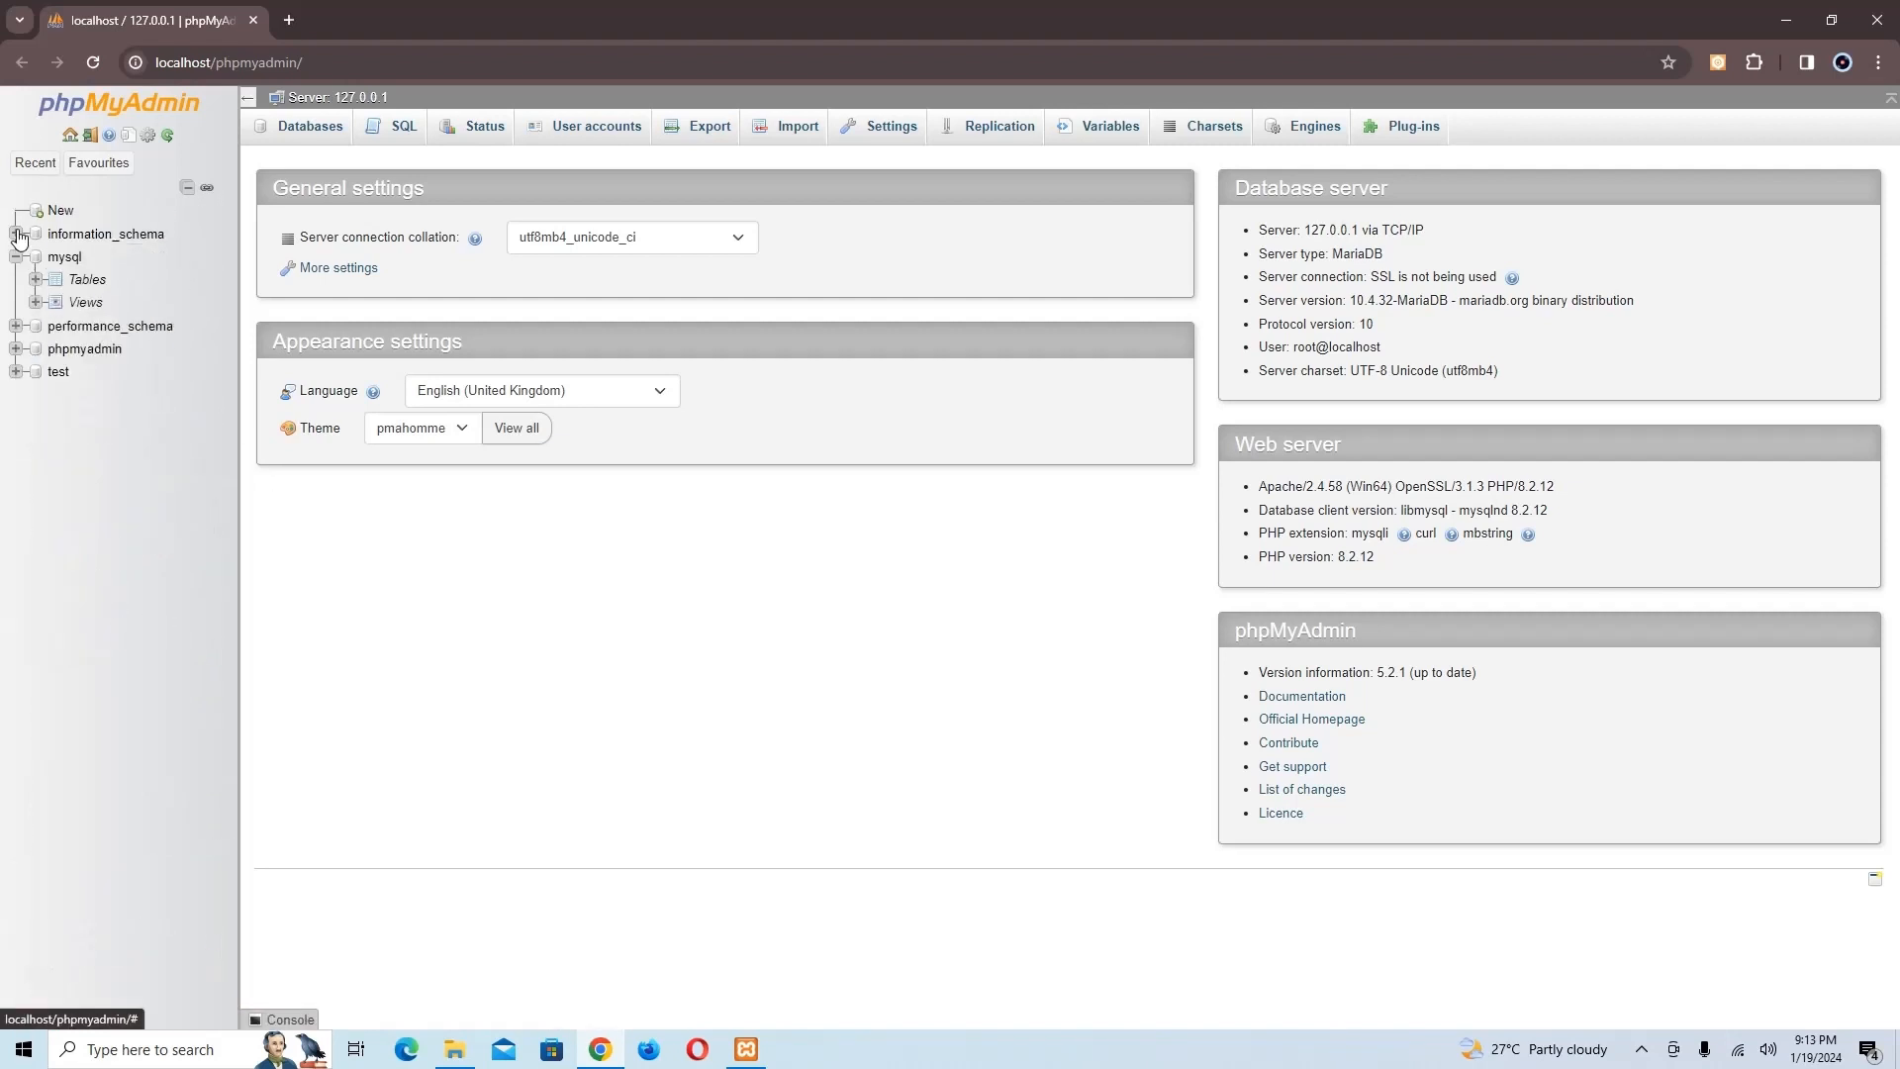
left_click(16, 258)
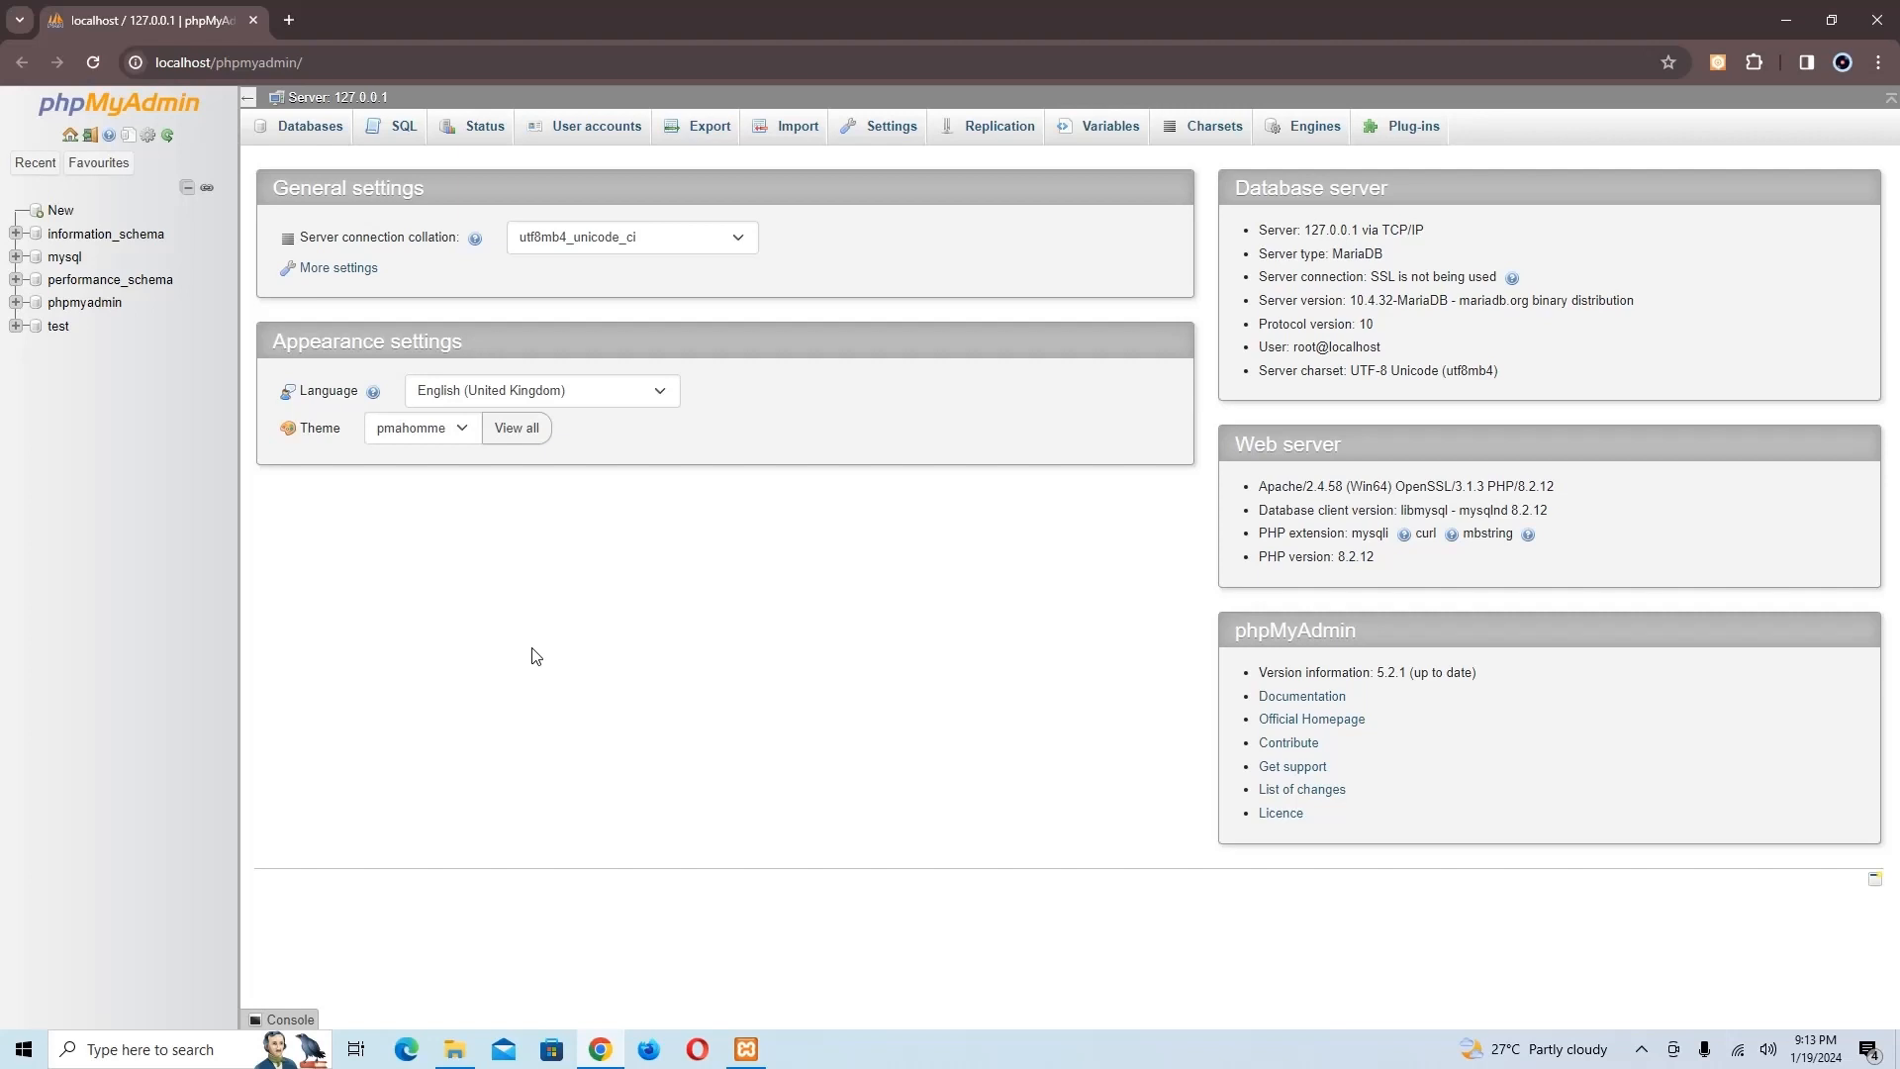
Minimize the browser, stop the MySQL and Apache modules in the XAMPP Control Panel, and close its window
left_click(1788, 22)
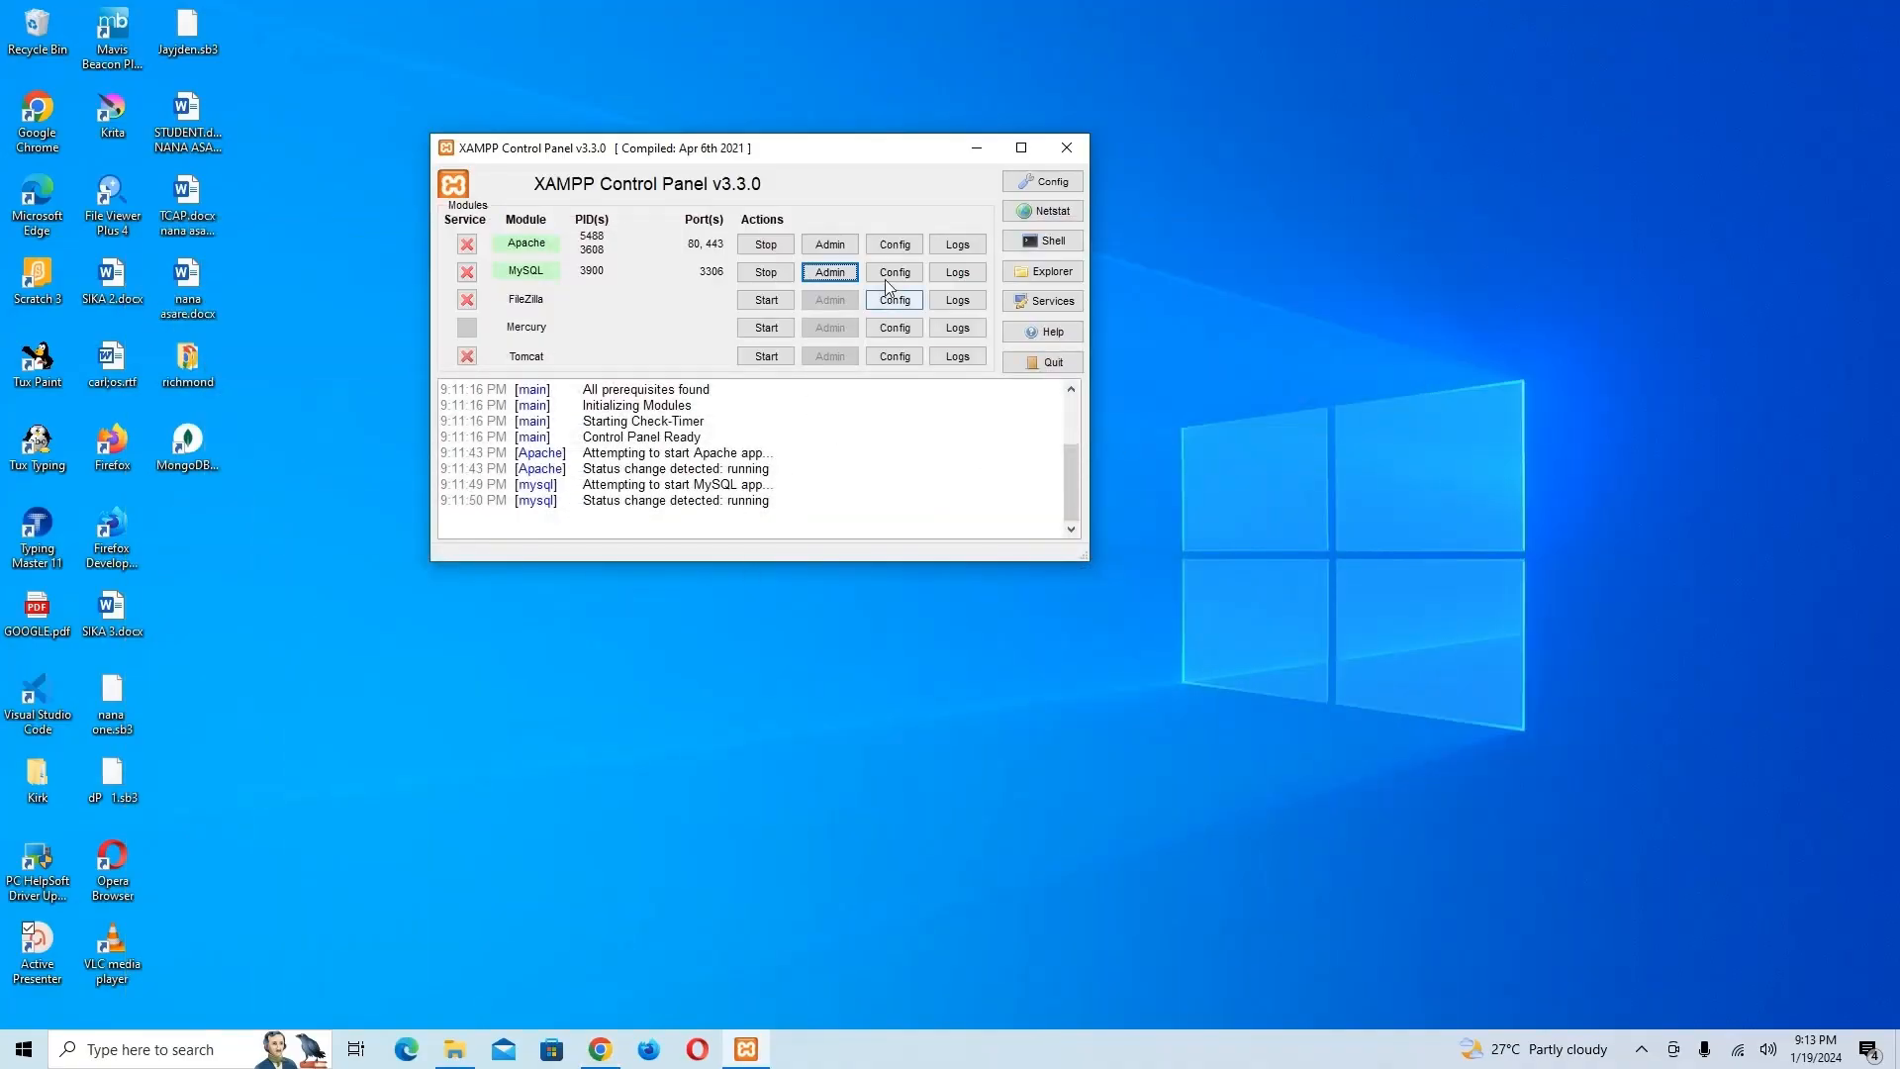
left_click(773, 274)
left_click(775, 246)
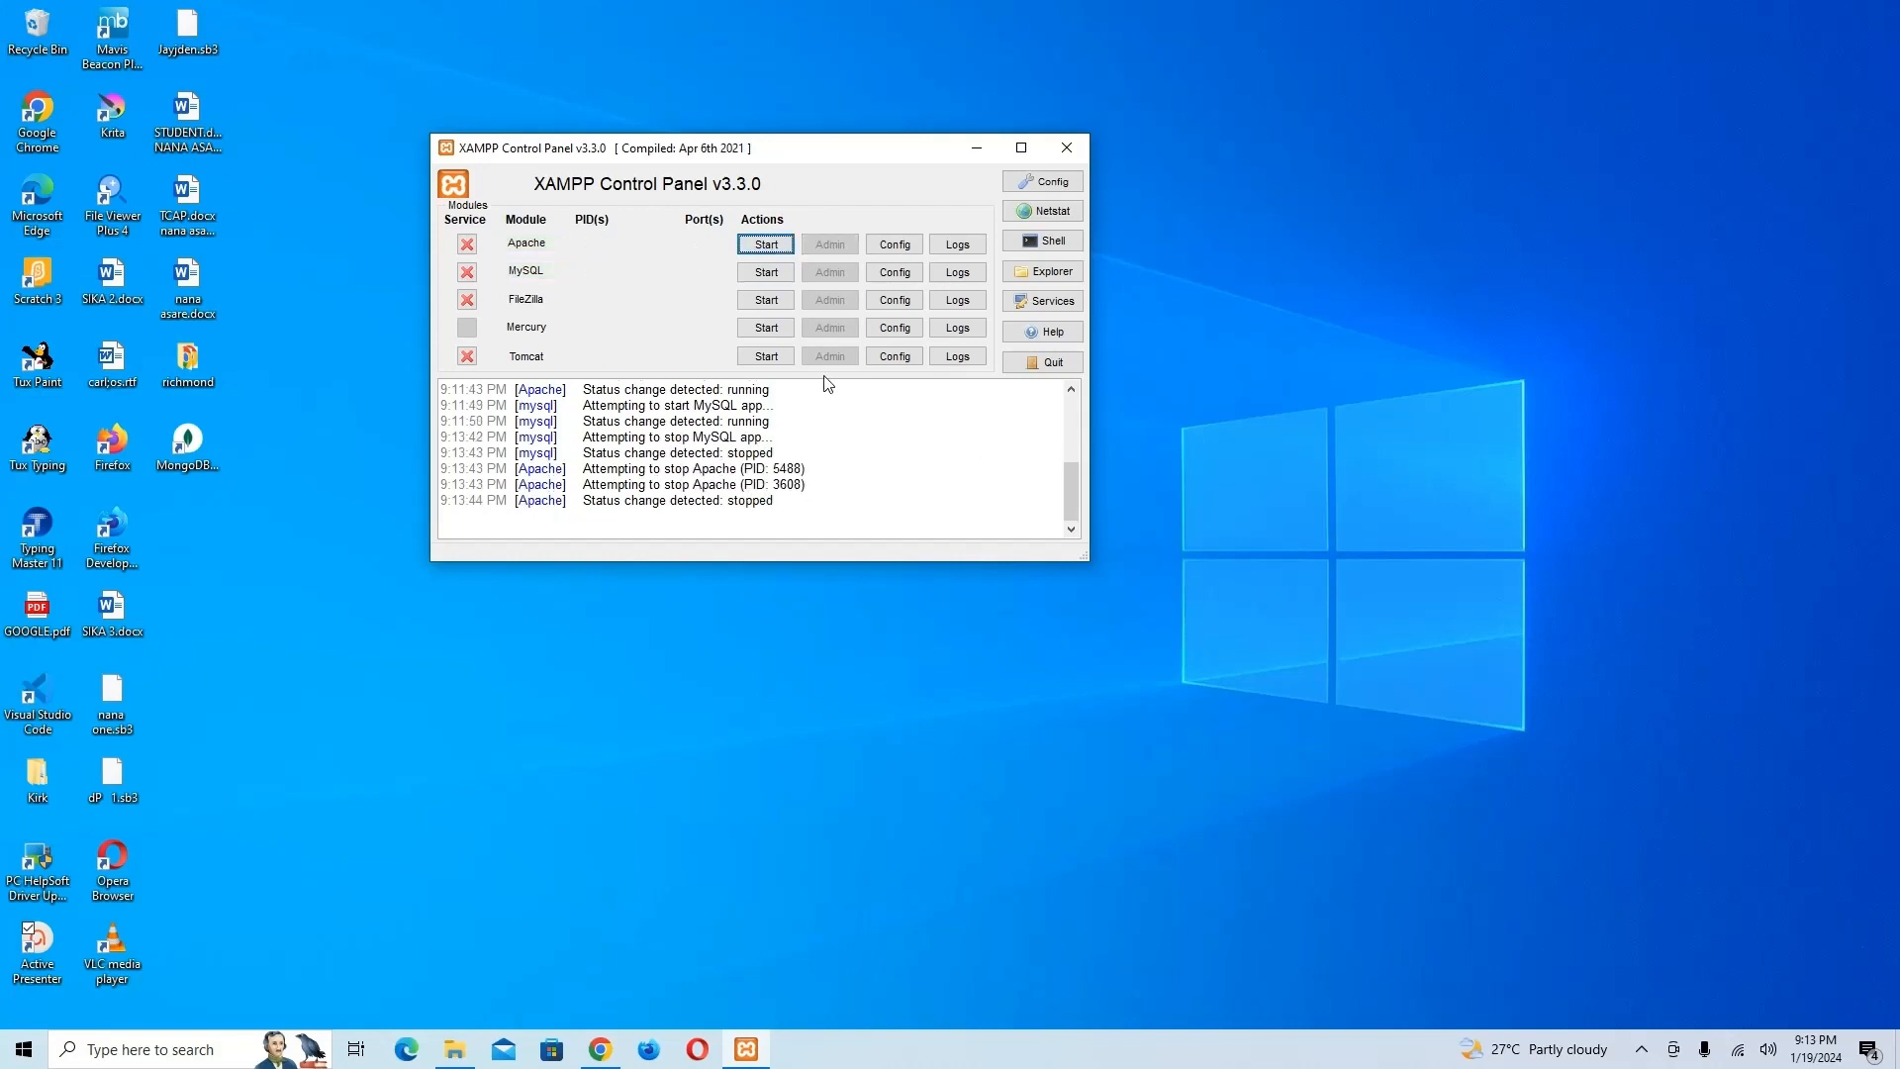
left_click(1084, 145)
Search Windows for "xam" and open the XAMPP Control Panel app
left_click(123, 1059)
type("xam")
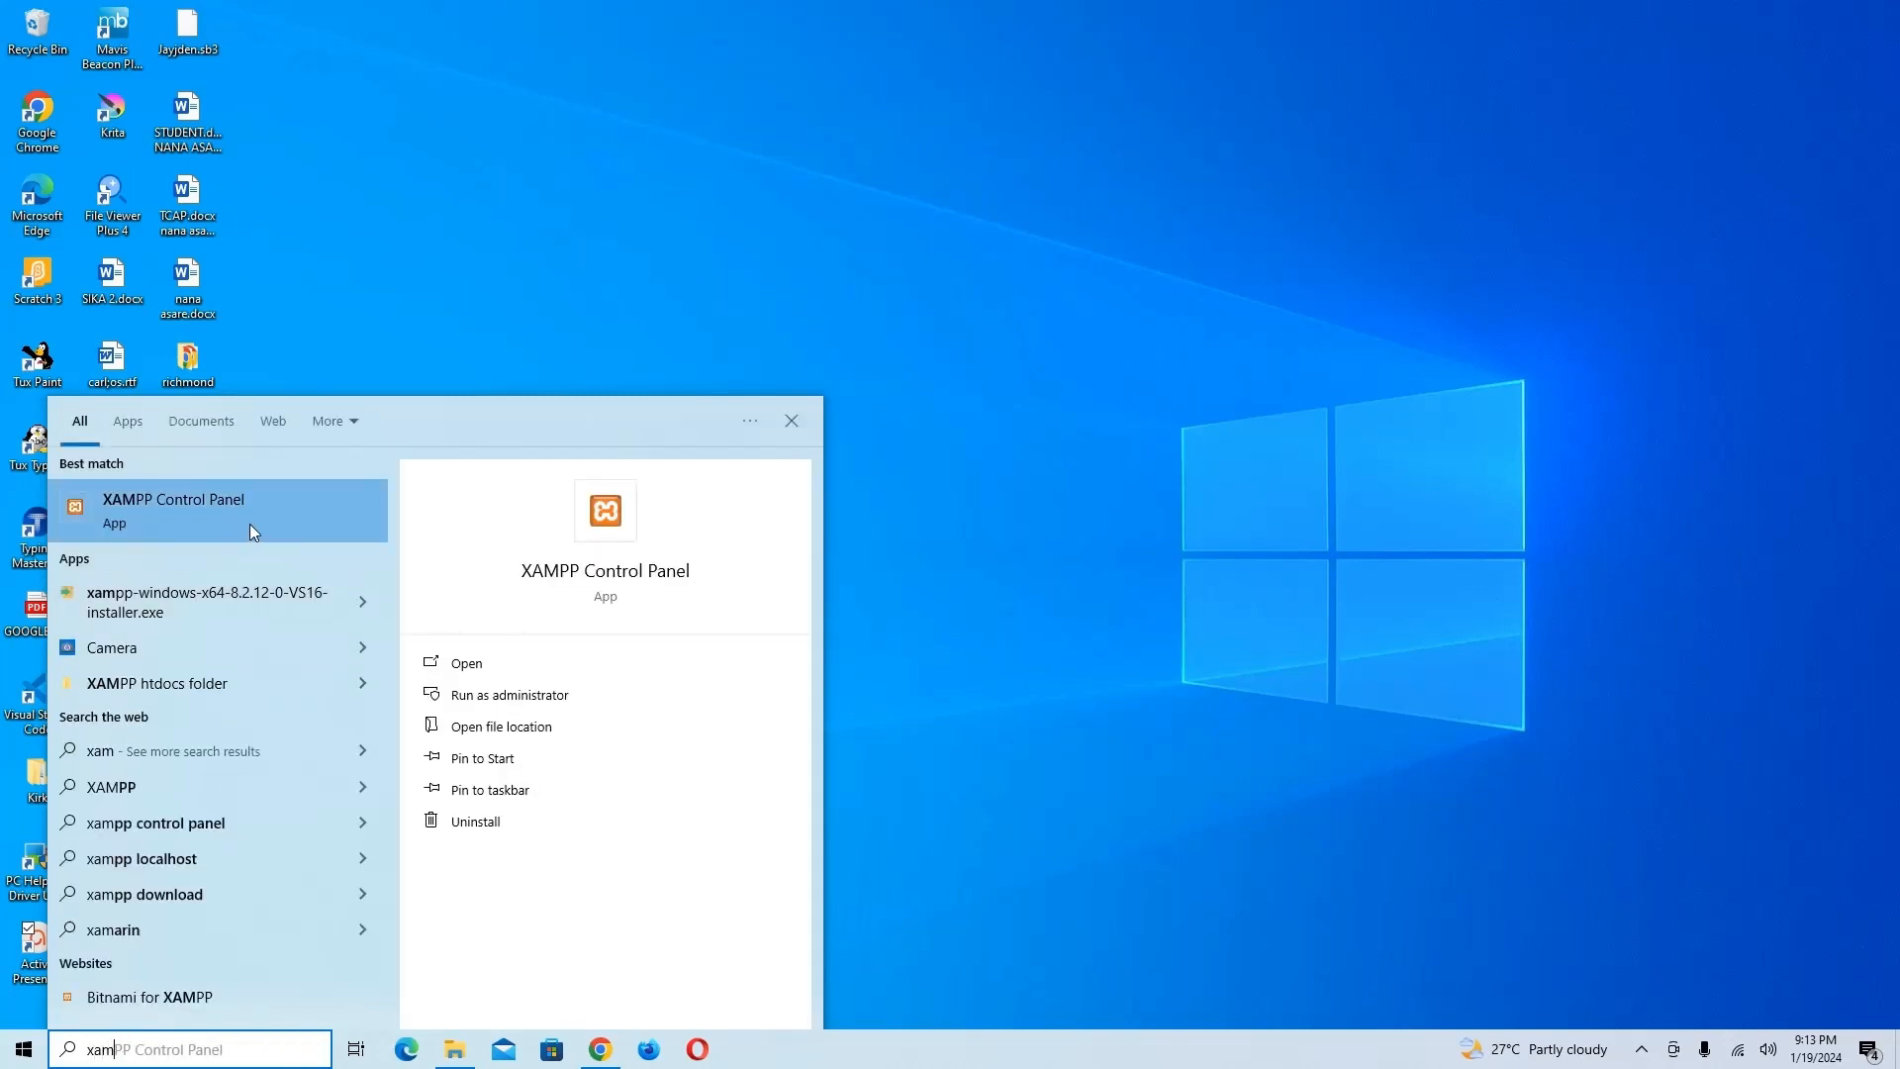
left_click(251, 526)
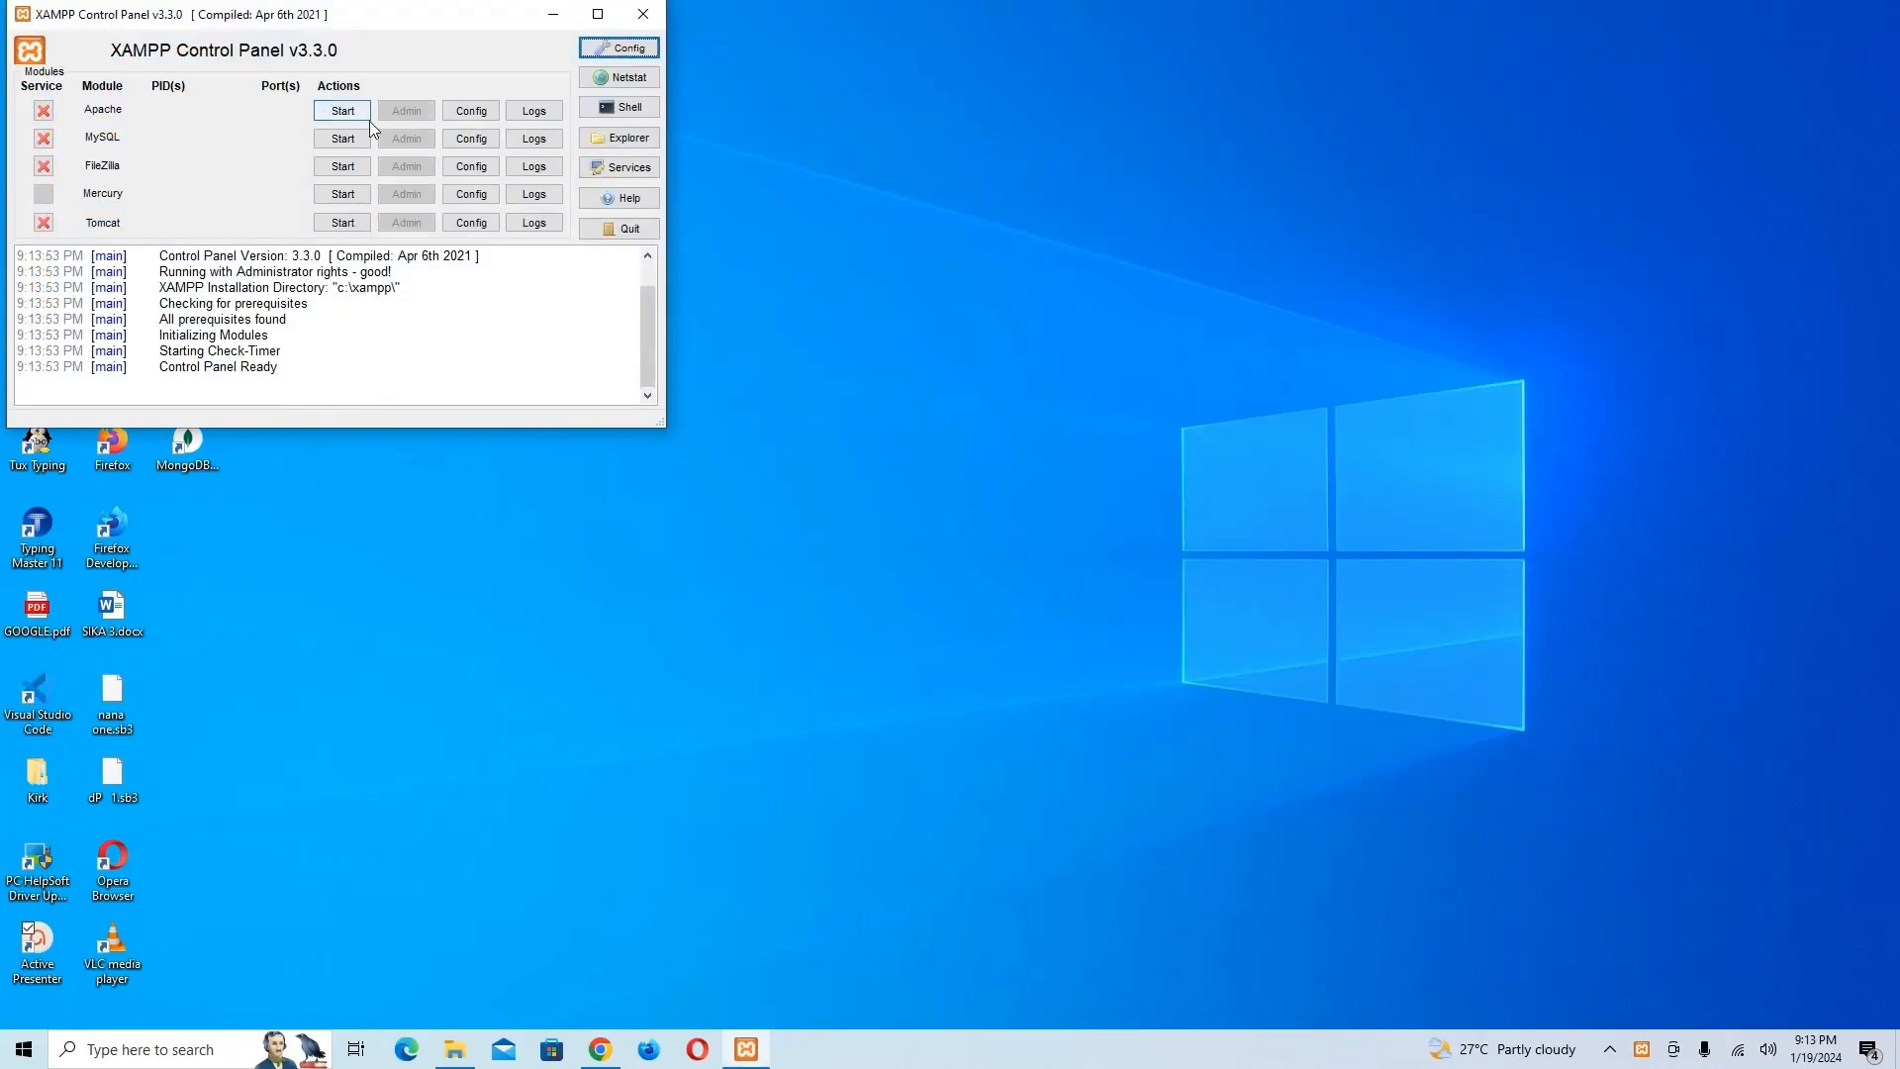
Switch to Chrome and reload the localhost/phpmyadmin page to test it with the modules stopped
left_click(754, 1042)
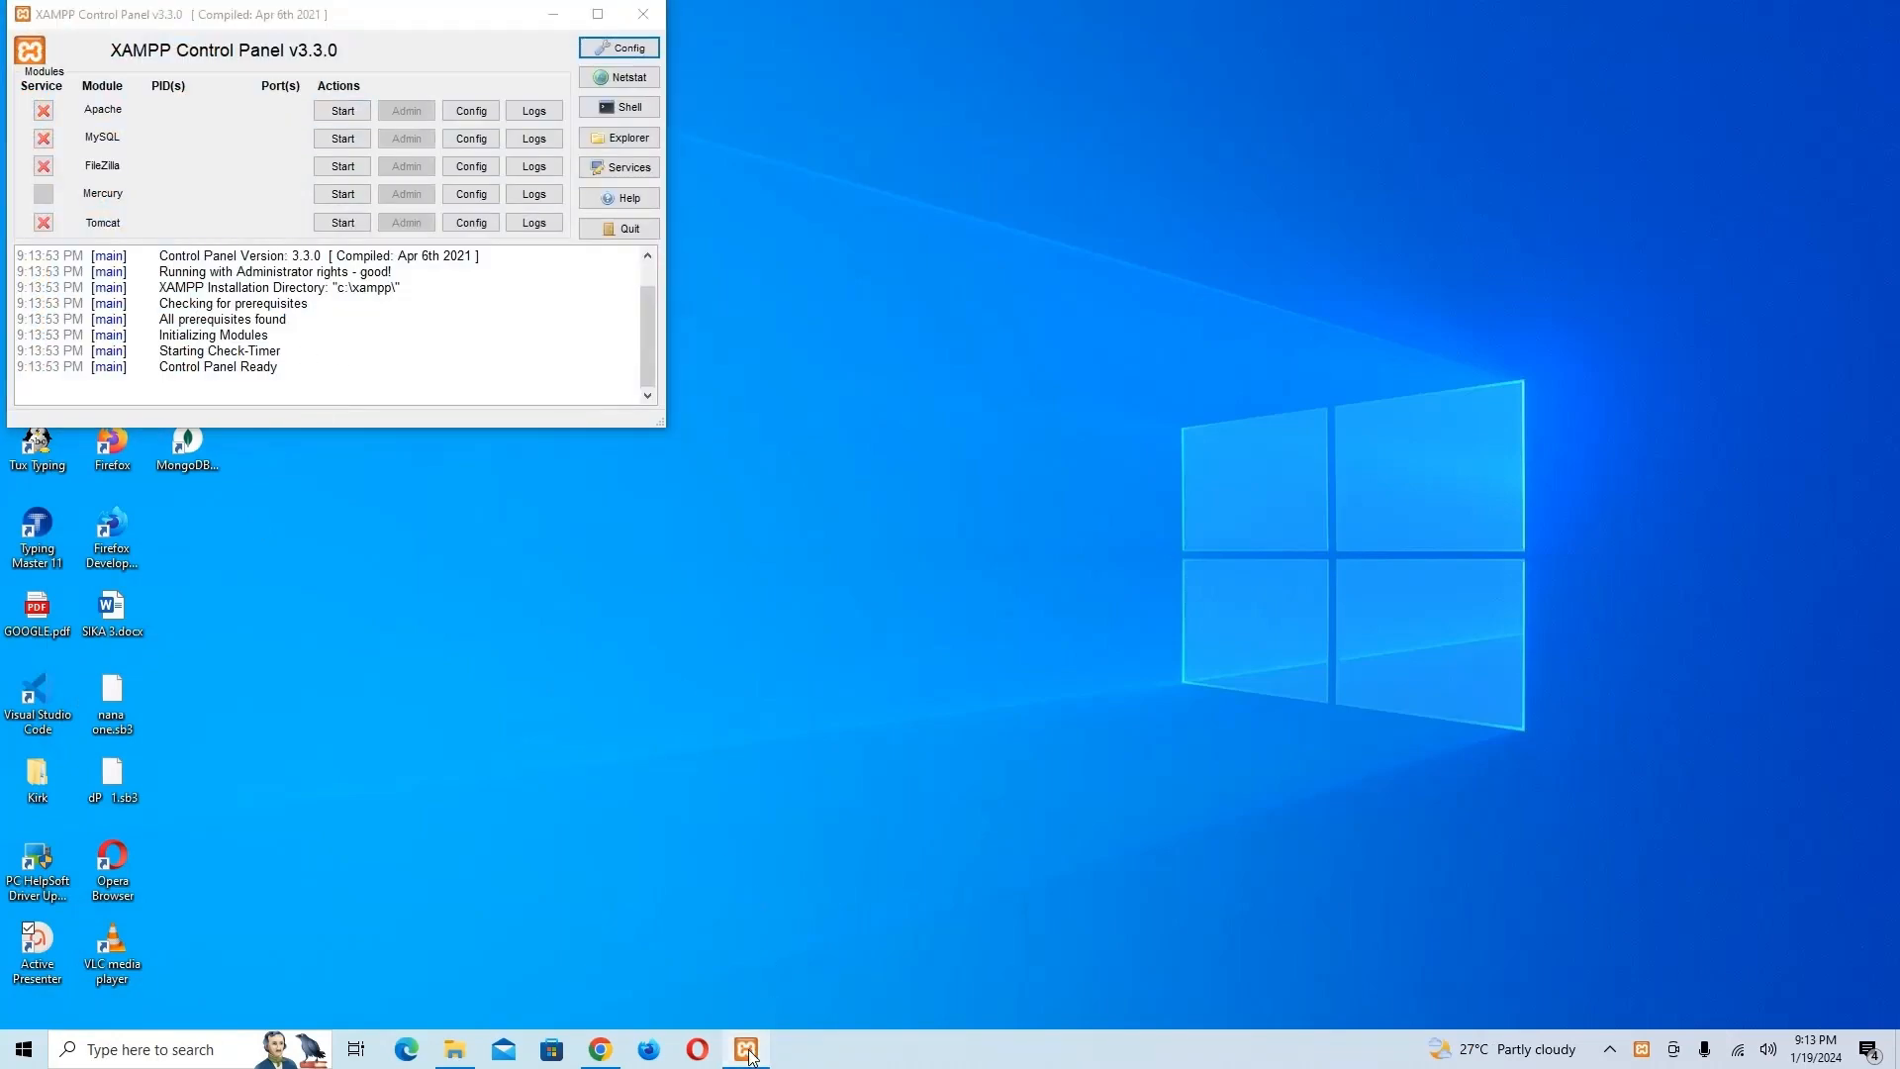
left_click(606, 1057)
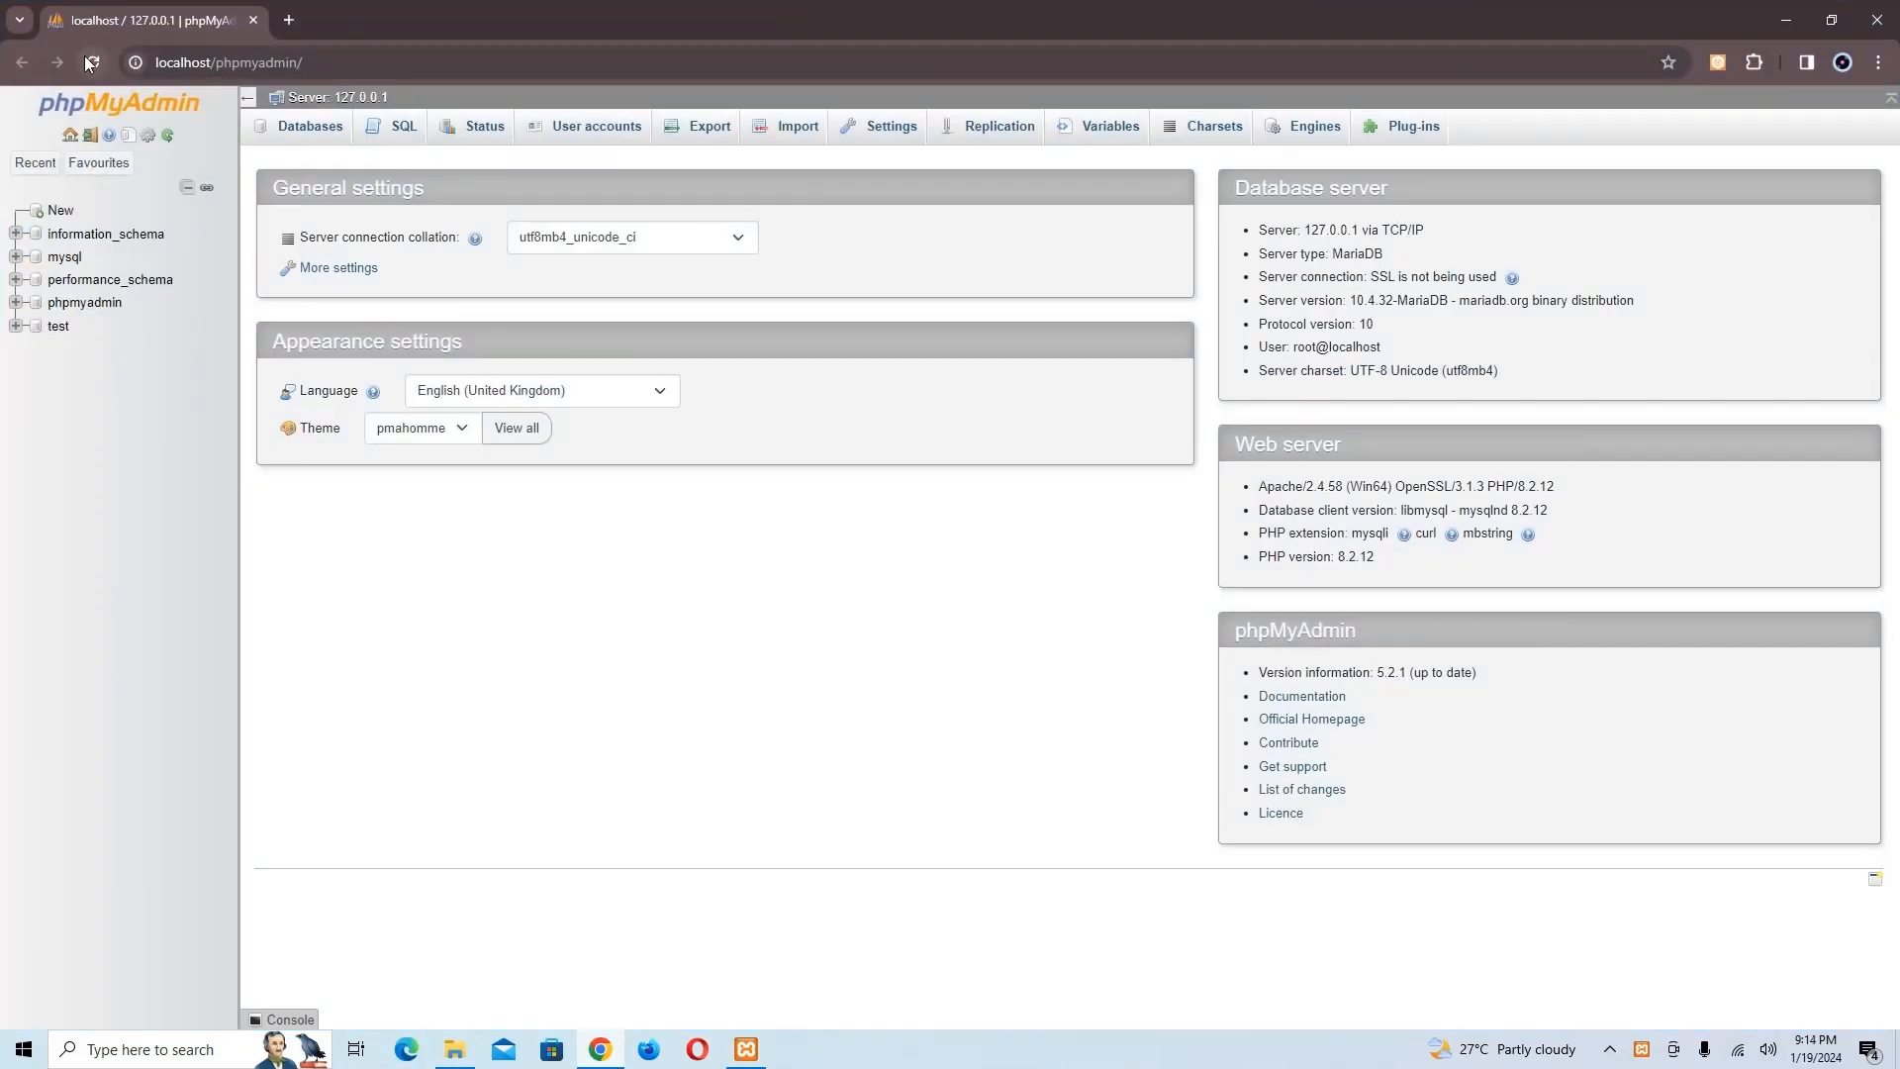
left_click(93, 62)
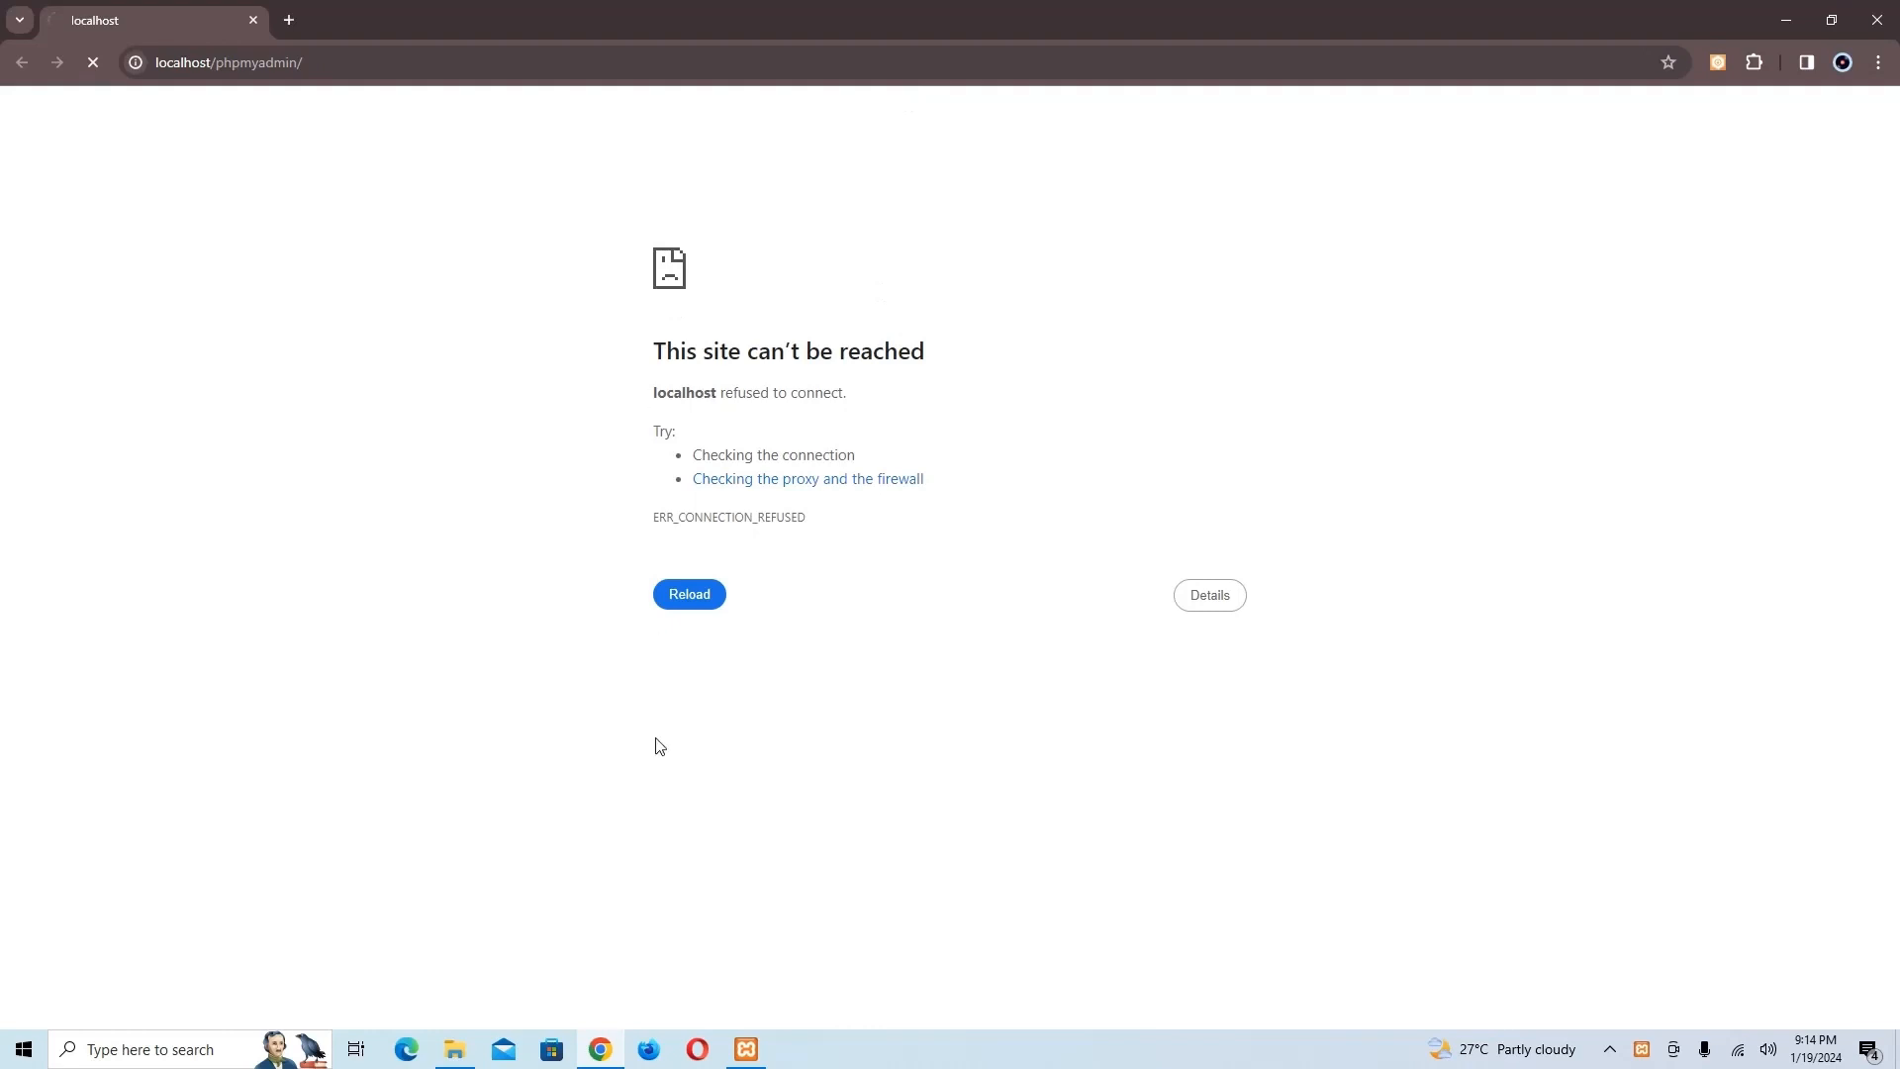
Return to the XAMPP Control Panel, start the Apache and MySQL modules, and open phpMyAdmin from the MySQL module
left_click(746, 1049)
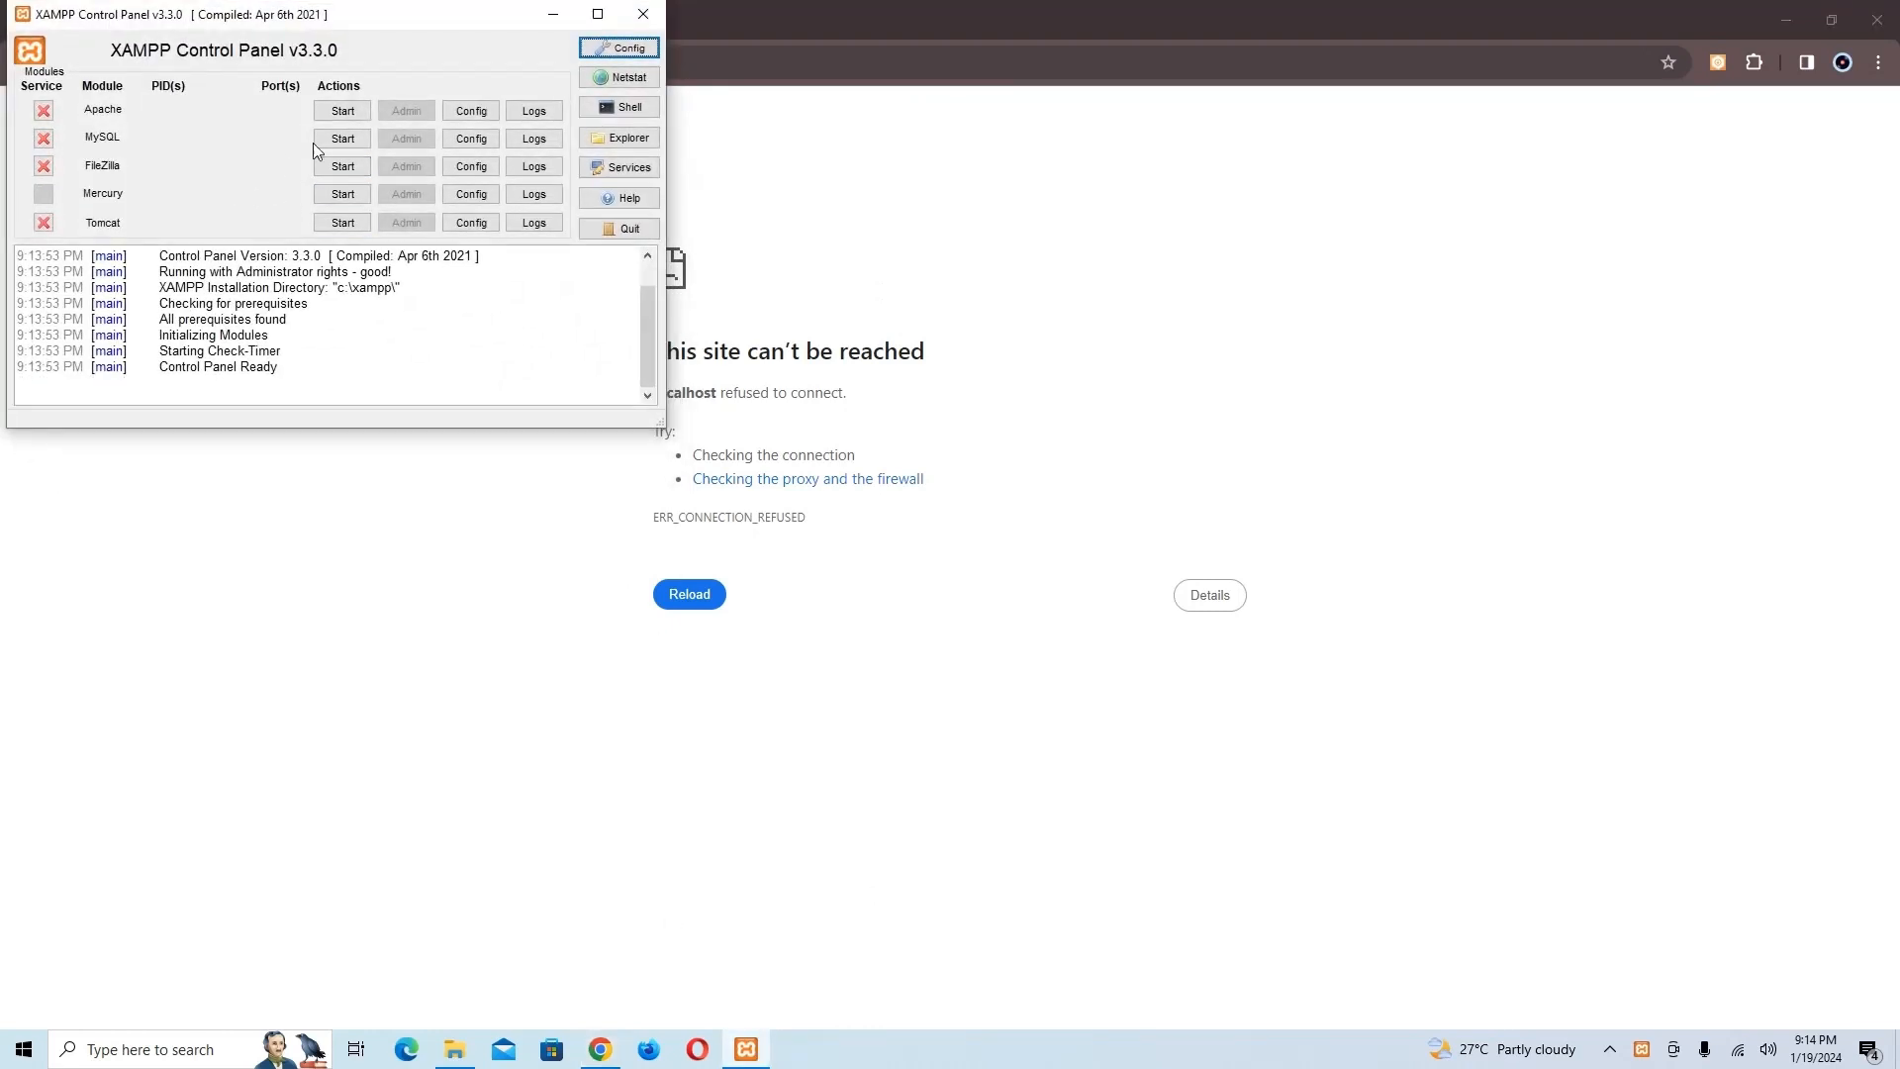
left_click_drag(407, 12, 1142, 250)
left_click(1038, 337)
left_click(1035, 365)
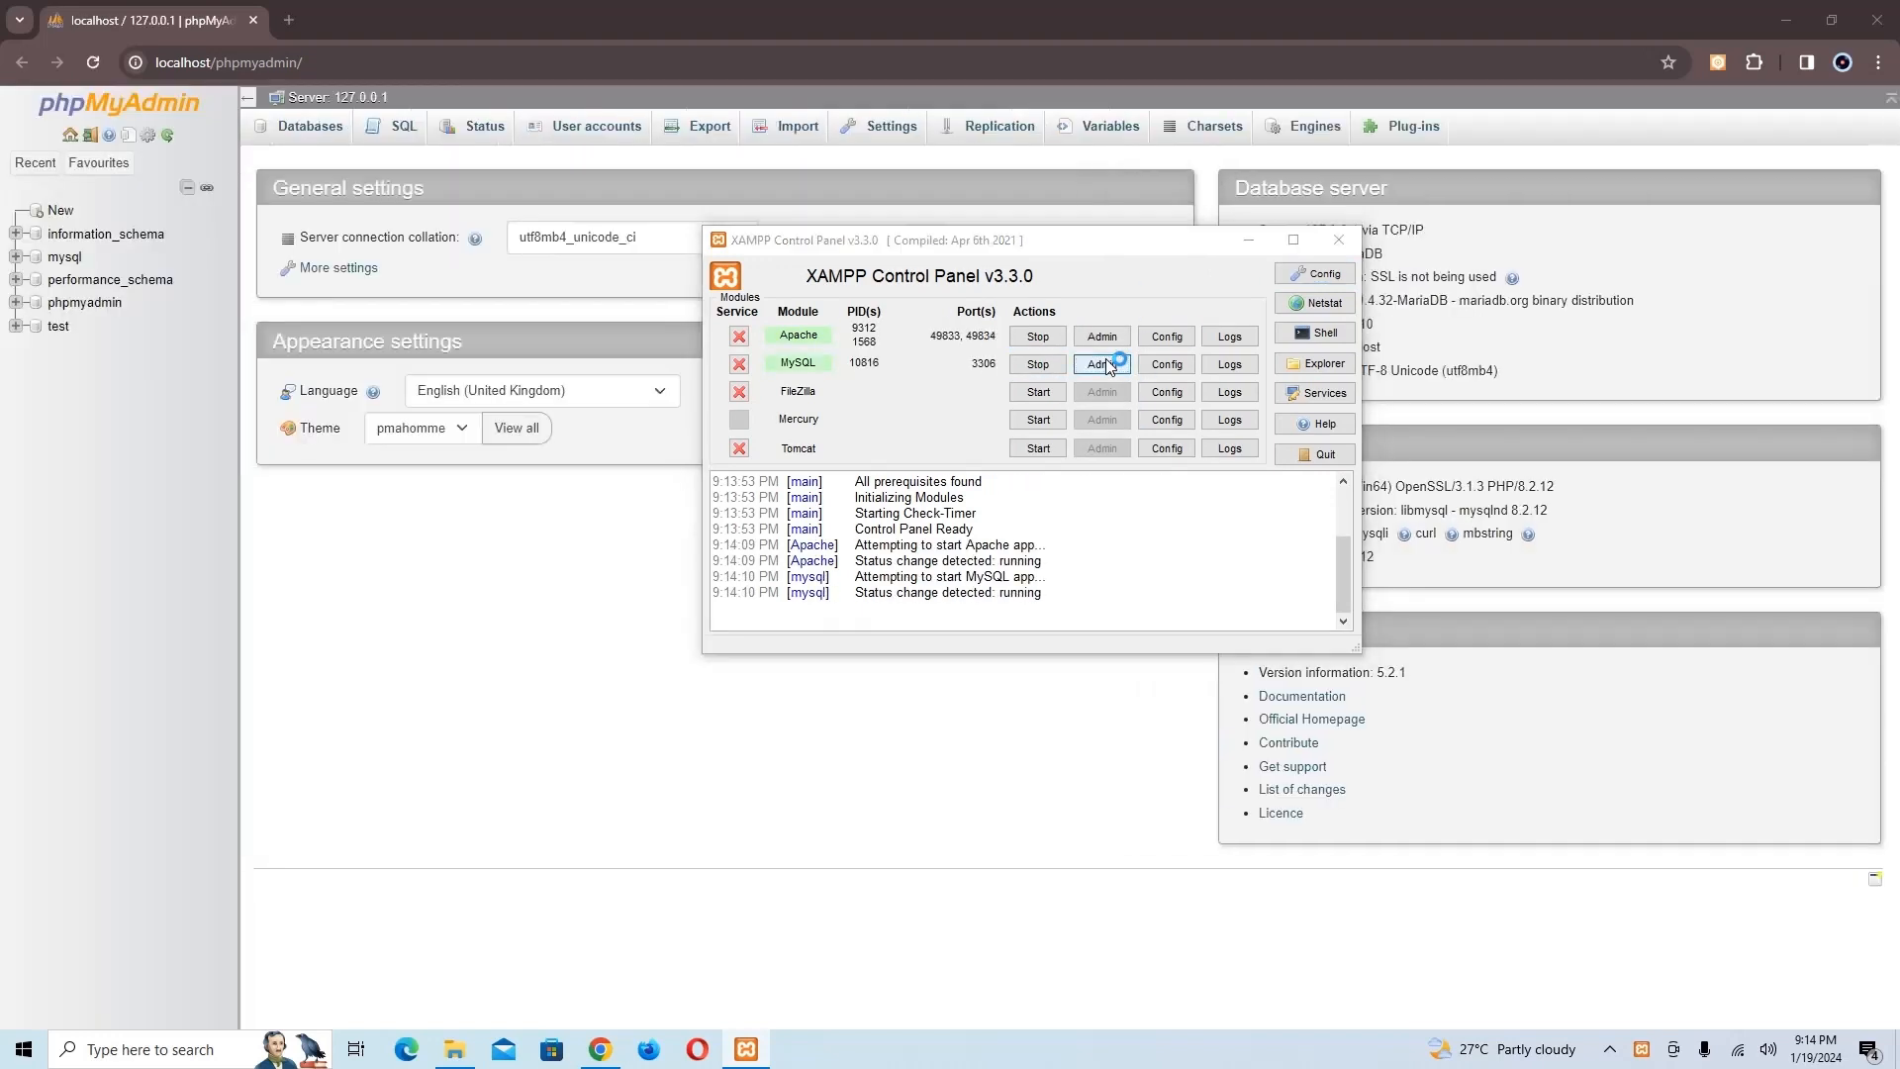
left_click(1103, 365)
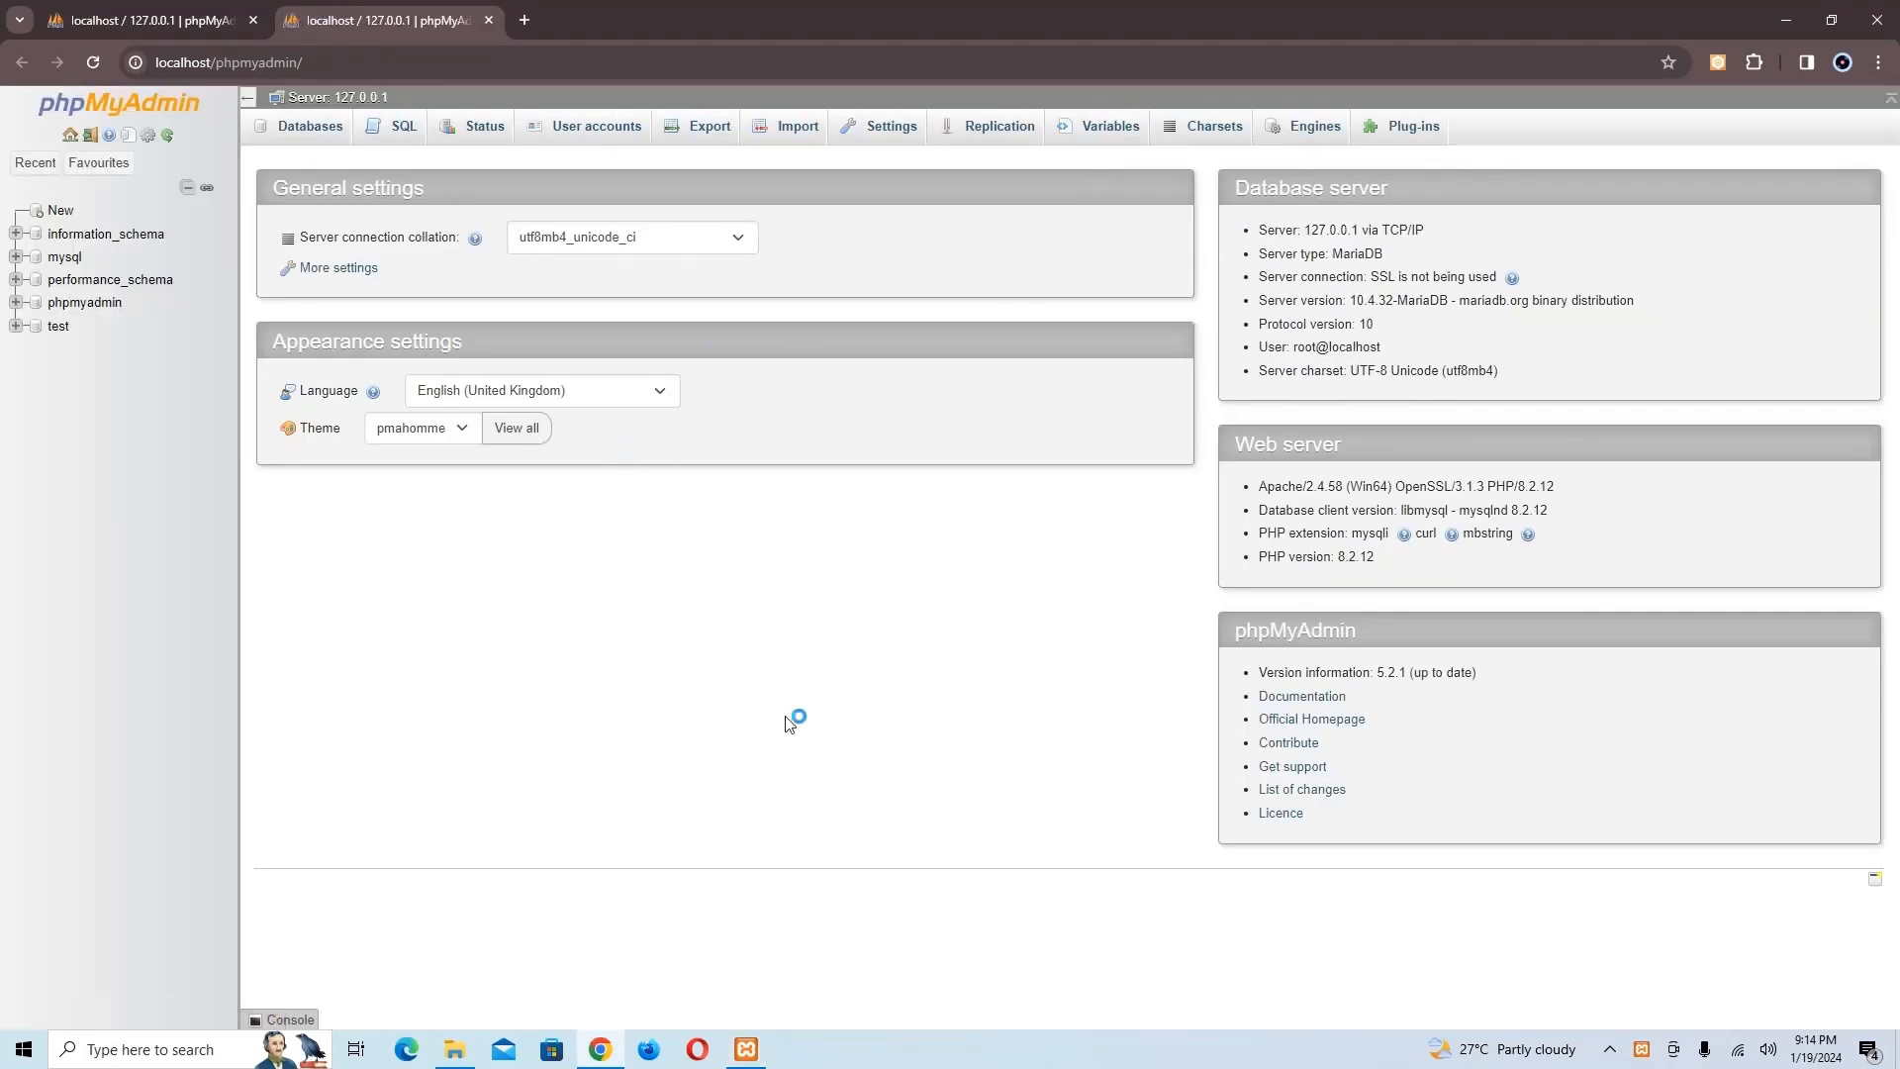
Bring the XAMPP Control Panel back up with the browser minimized, and stop the MySQL and Apache modules again
left_click(762, 1056)
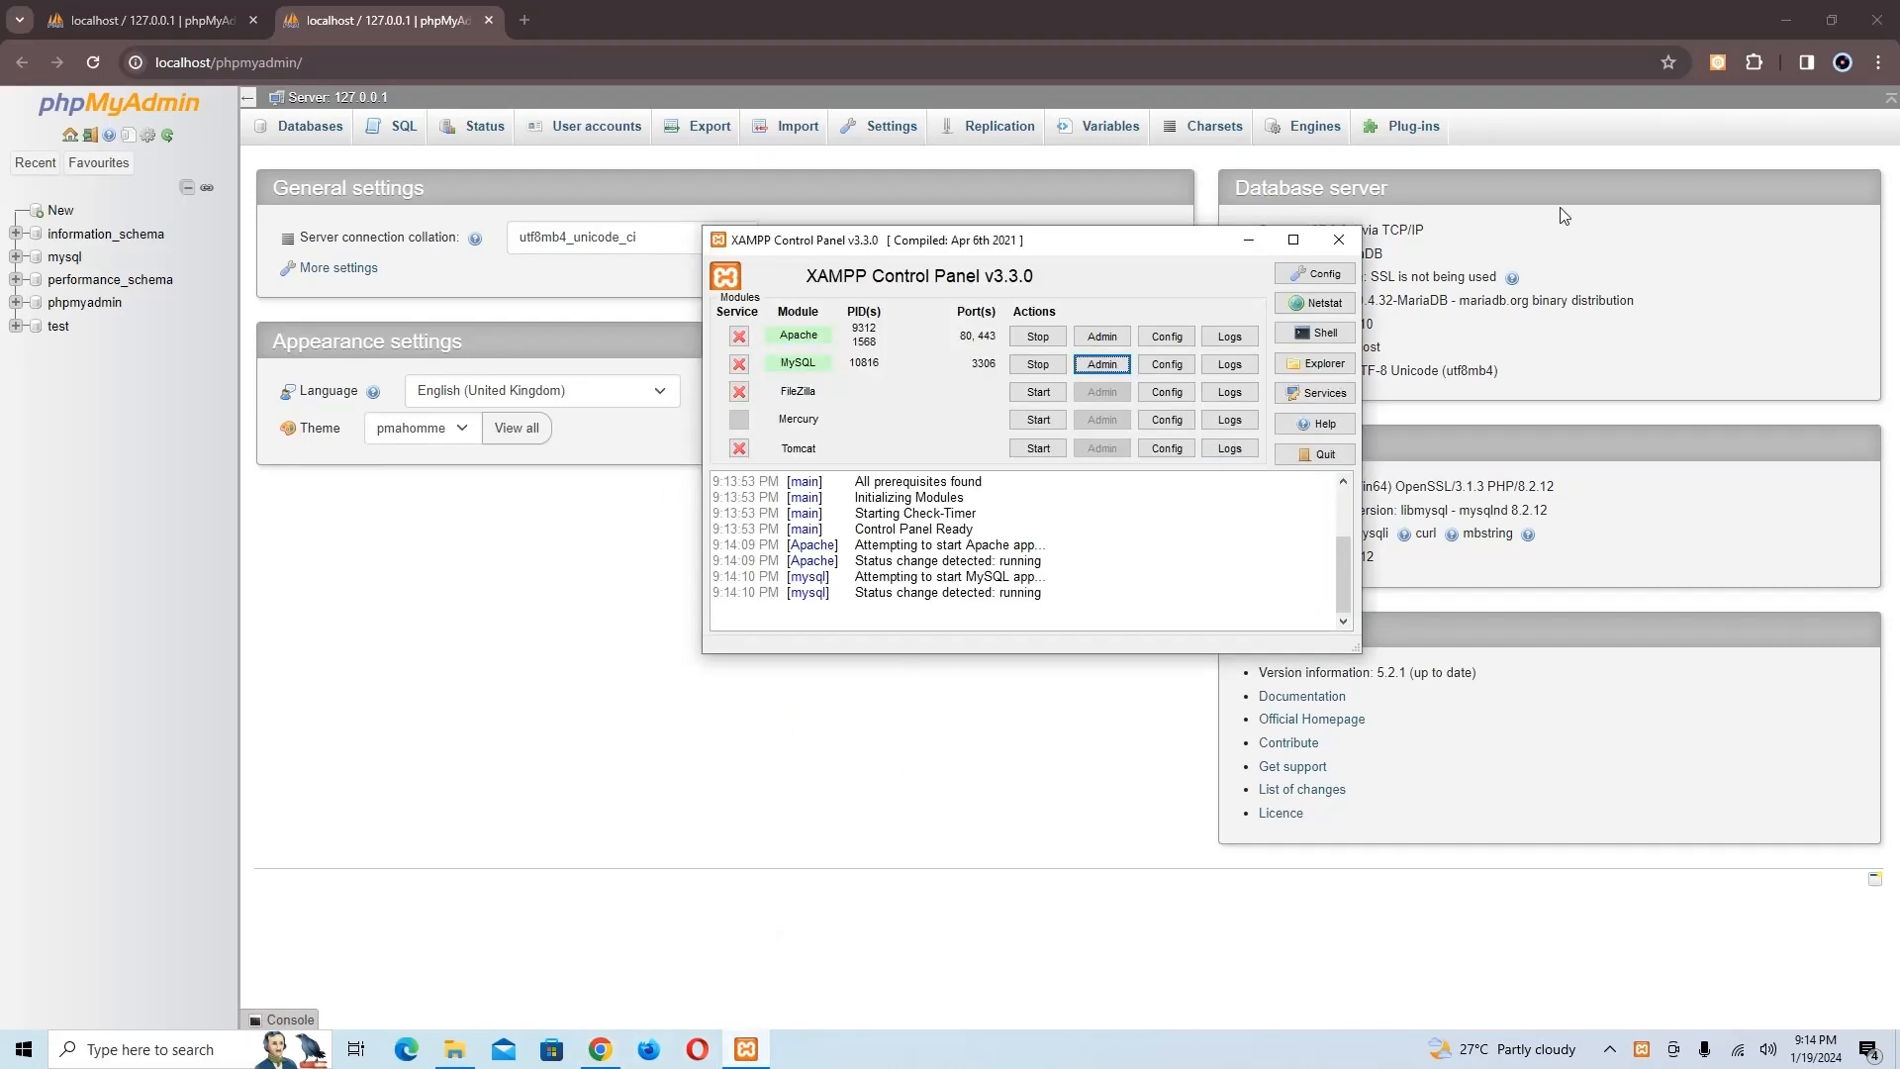
left_click(1787, 19)
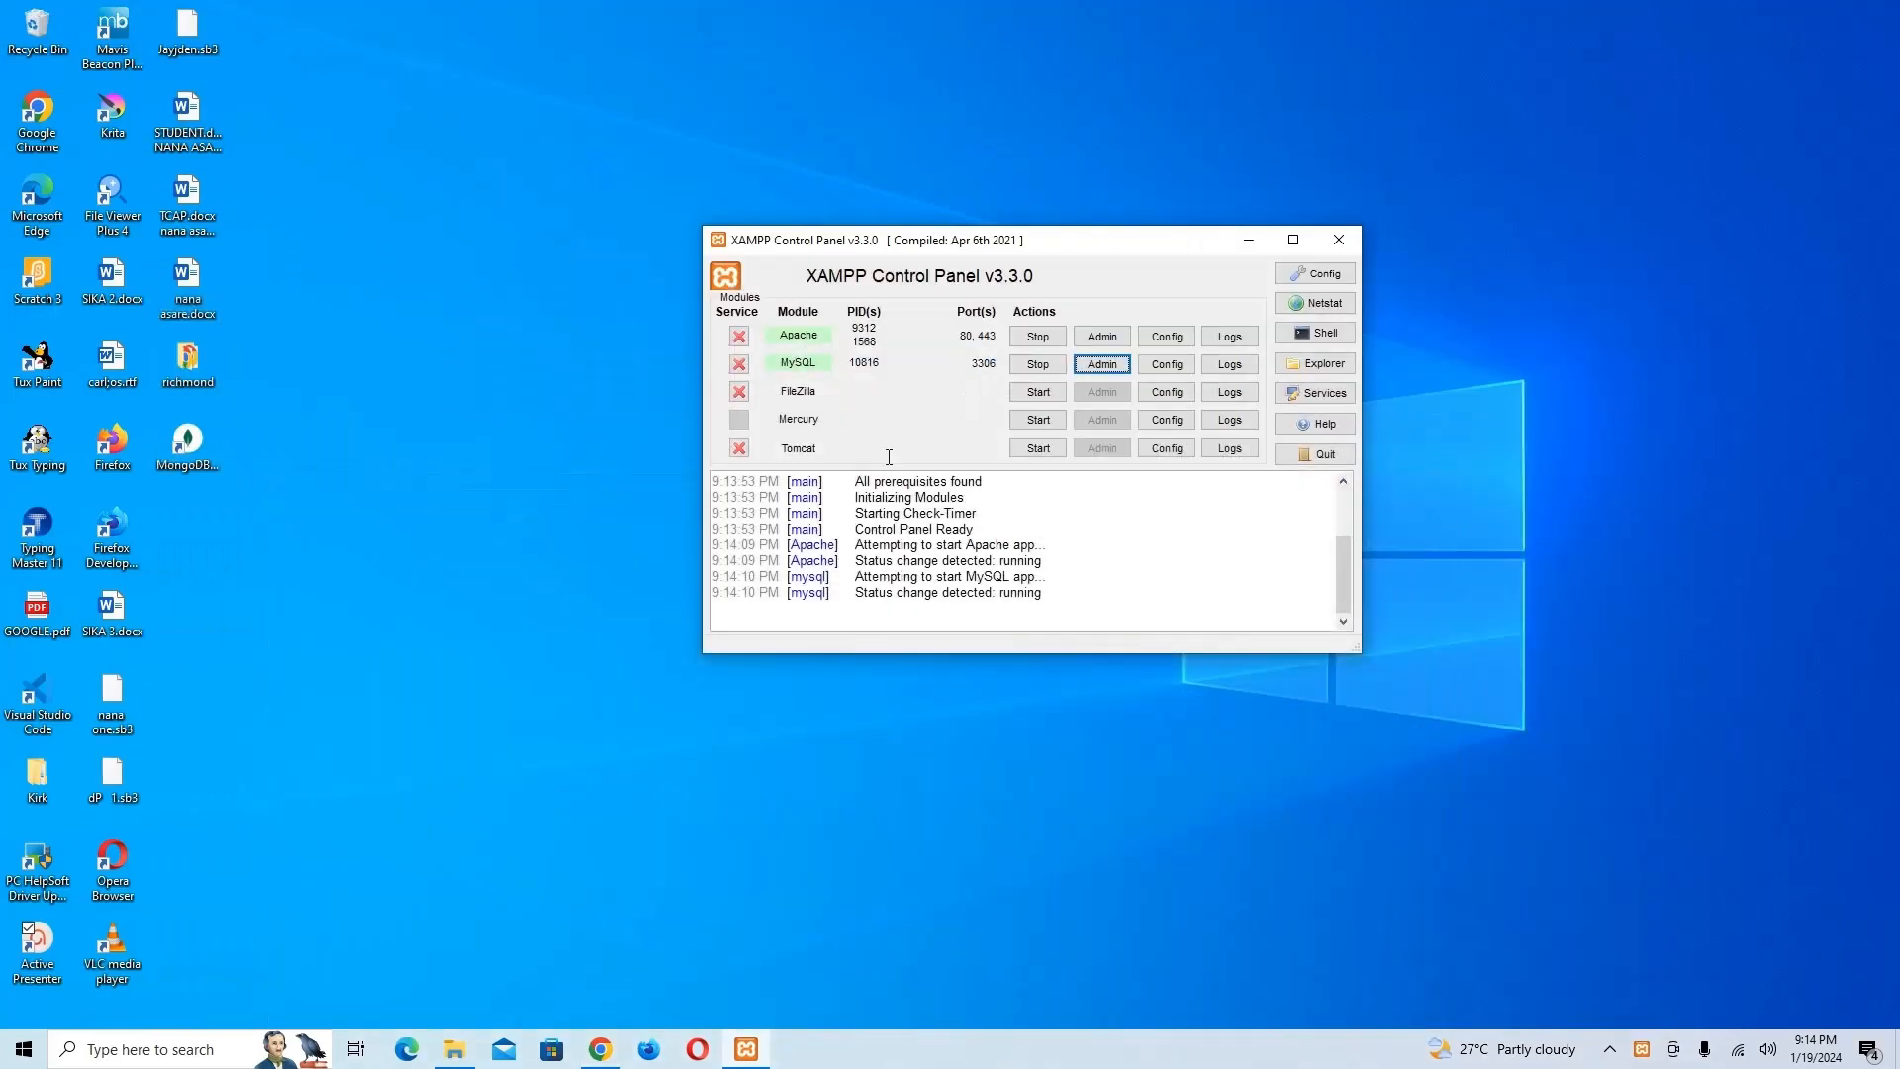
left_click(1055, 367)
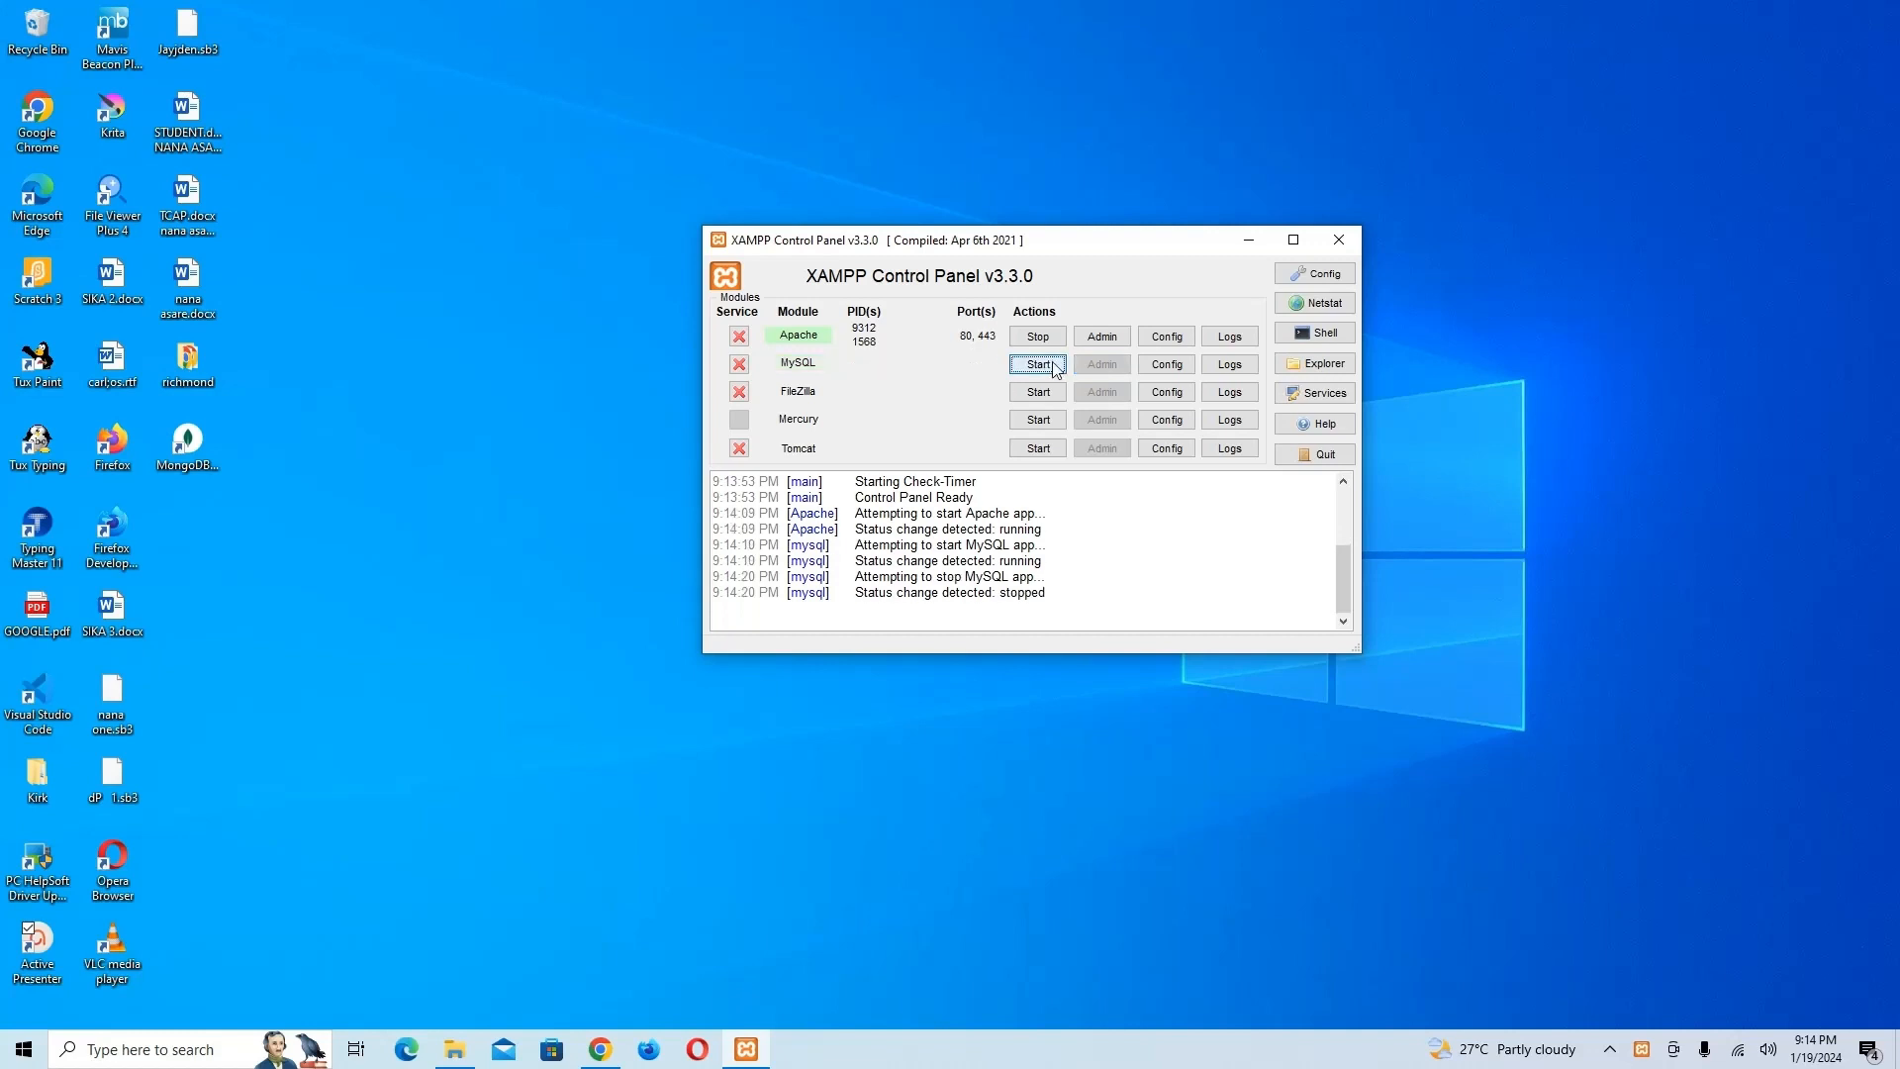
left_click(1038, 336)
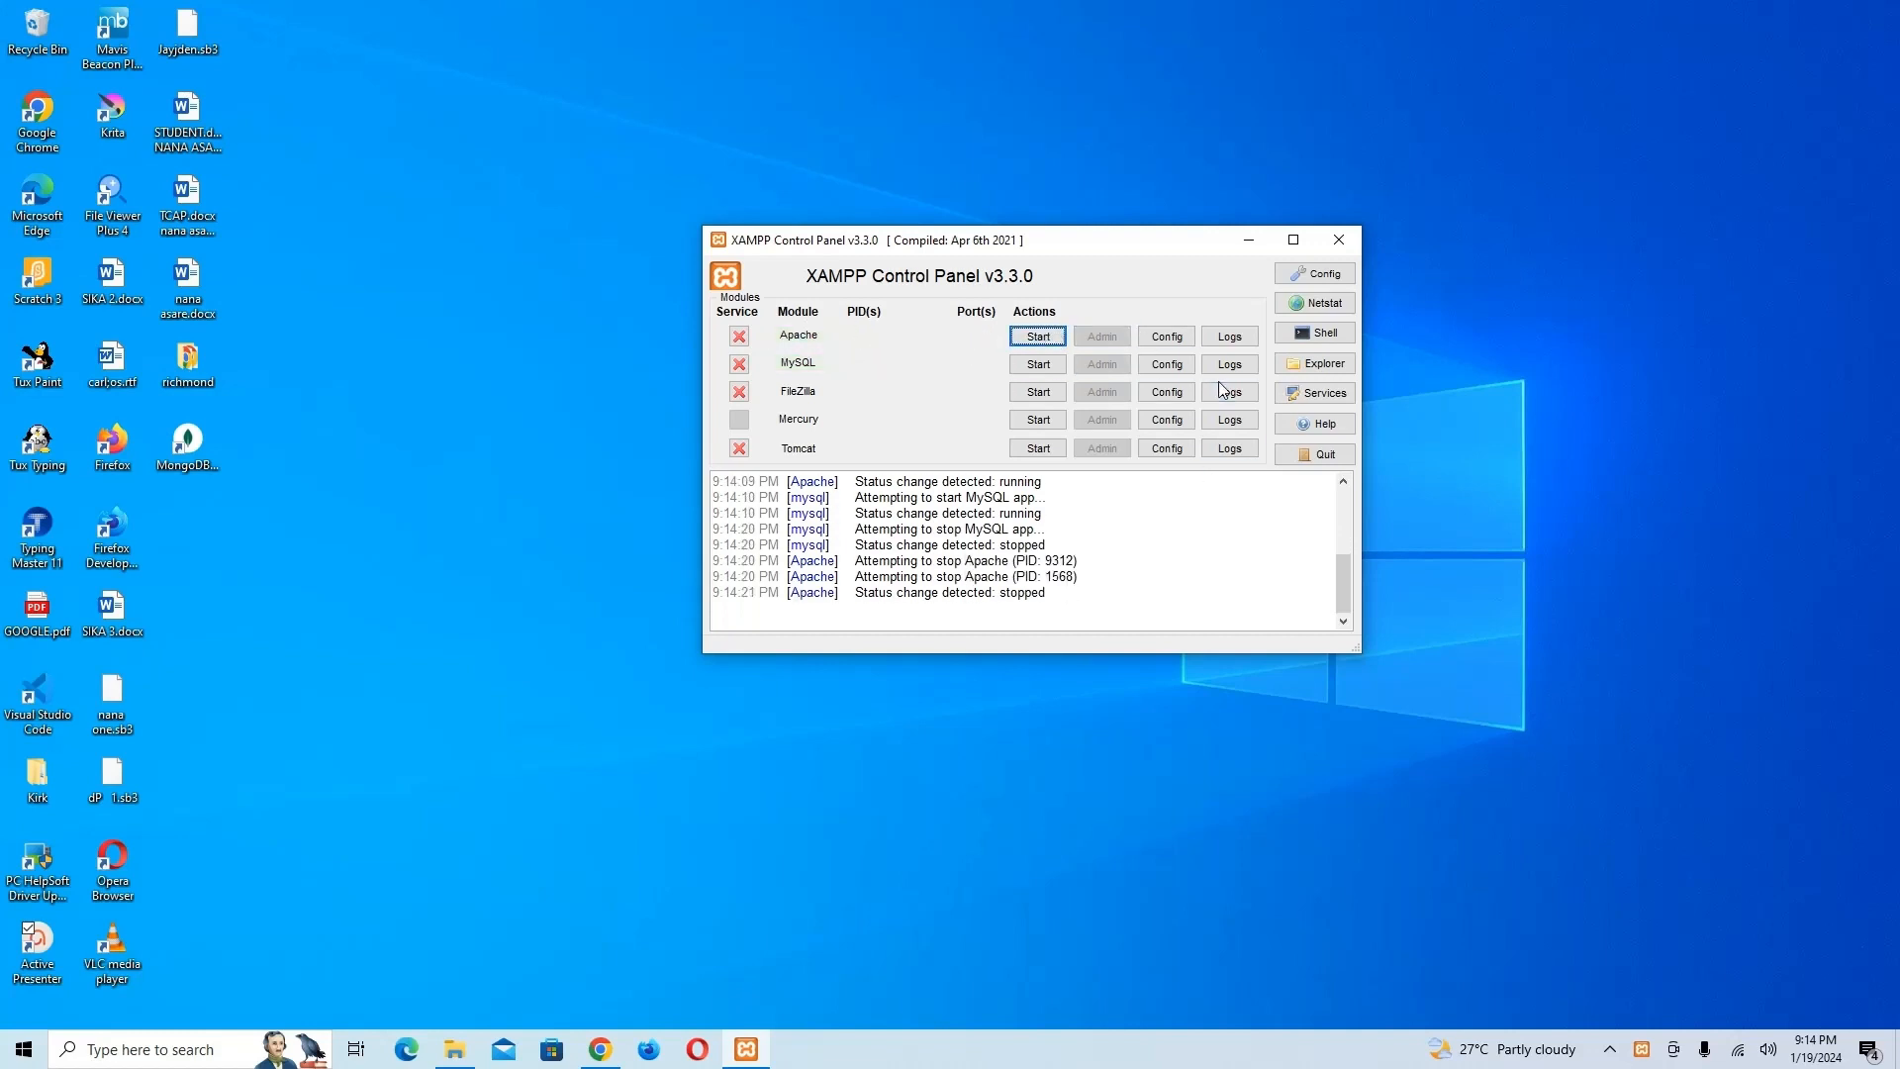